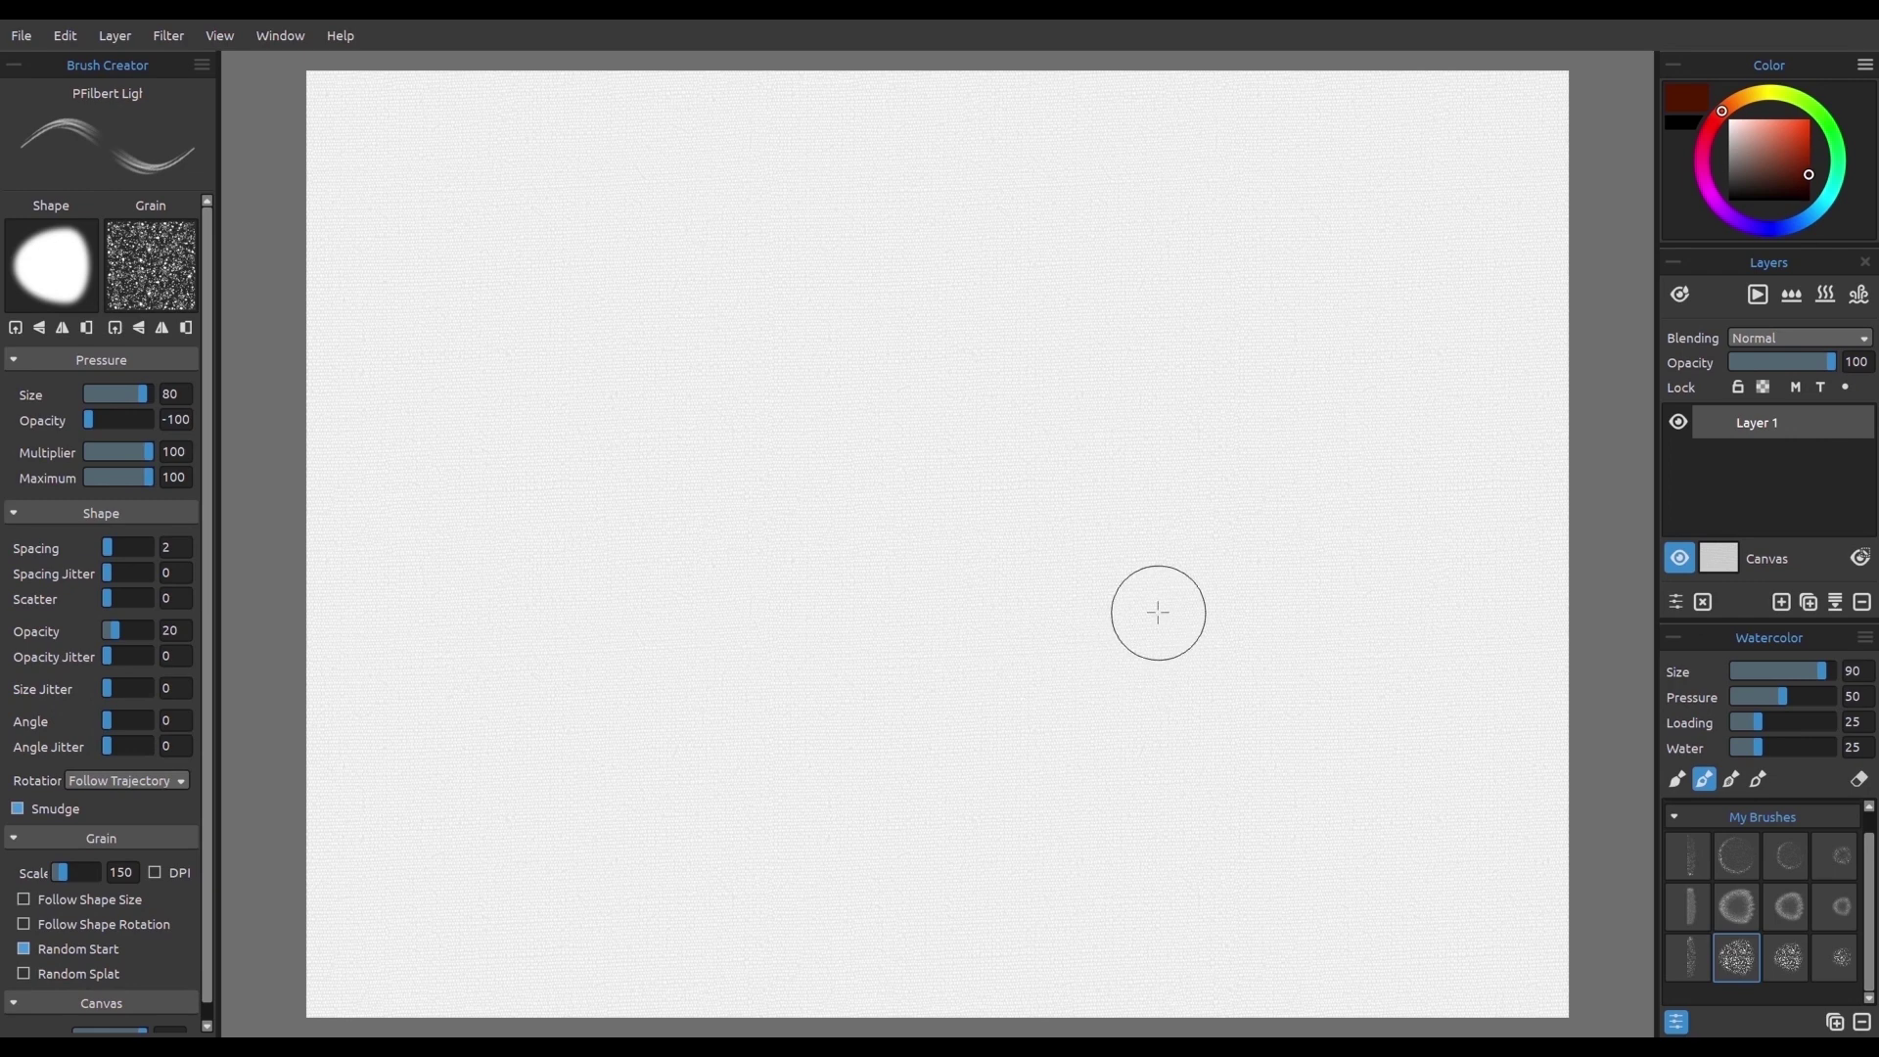
Step: Paint dark-red test strokes mid-canvas with the watercolor brush and with the acrylic filbert brush at size 80
mouse_move(772, 680)
left_mouse_down()
mouse_move(1143, 548)
mouse_move(1183, 513)
left_mouse_up()
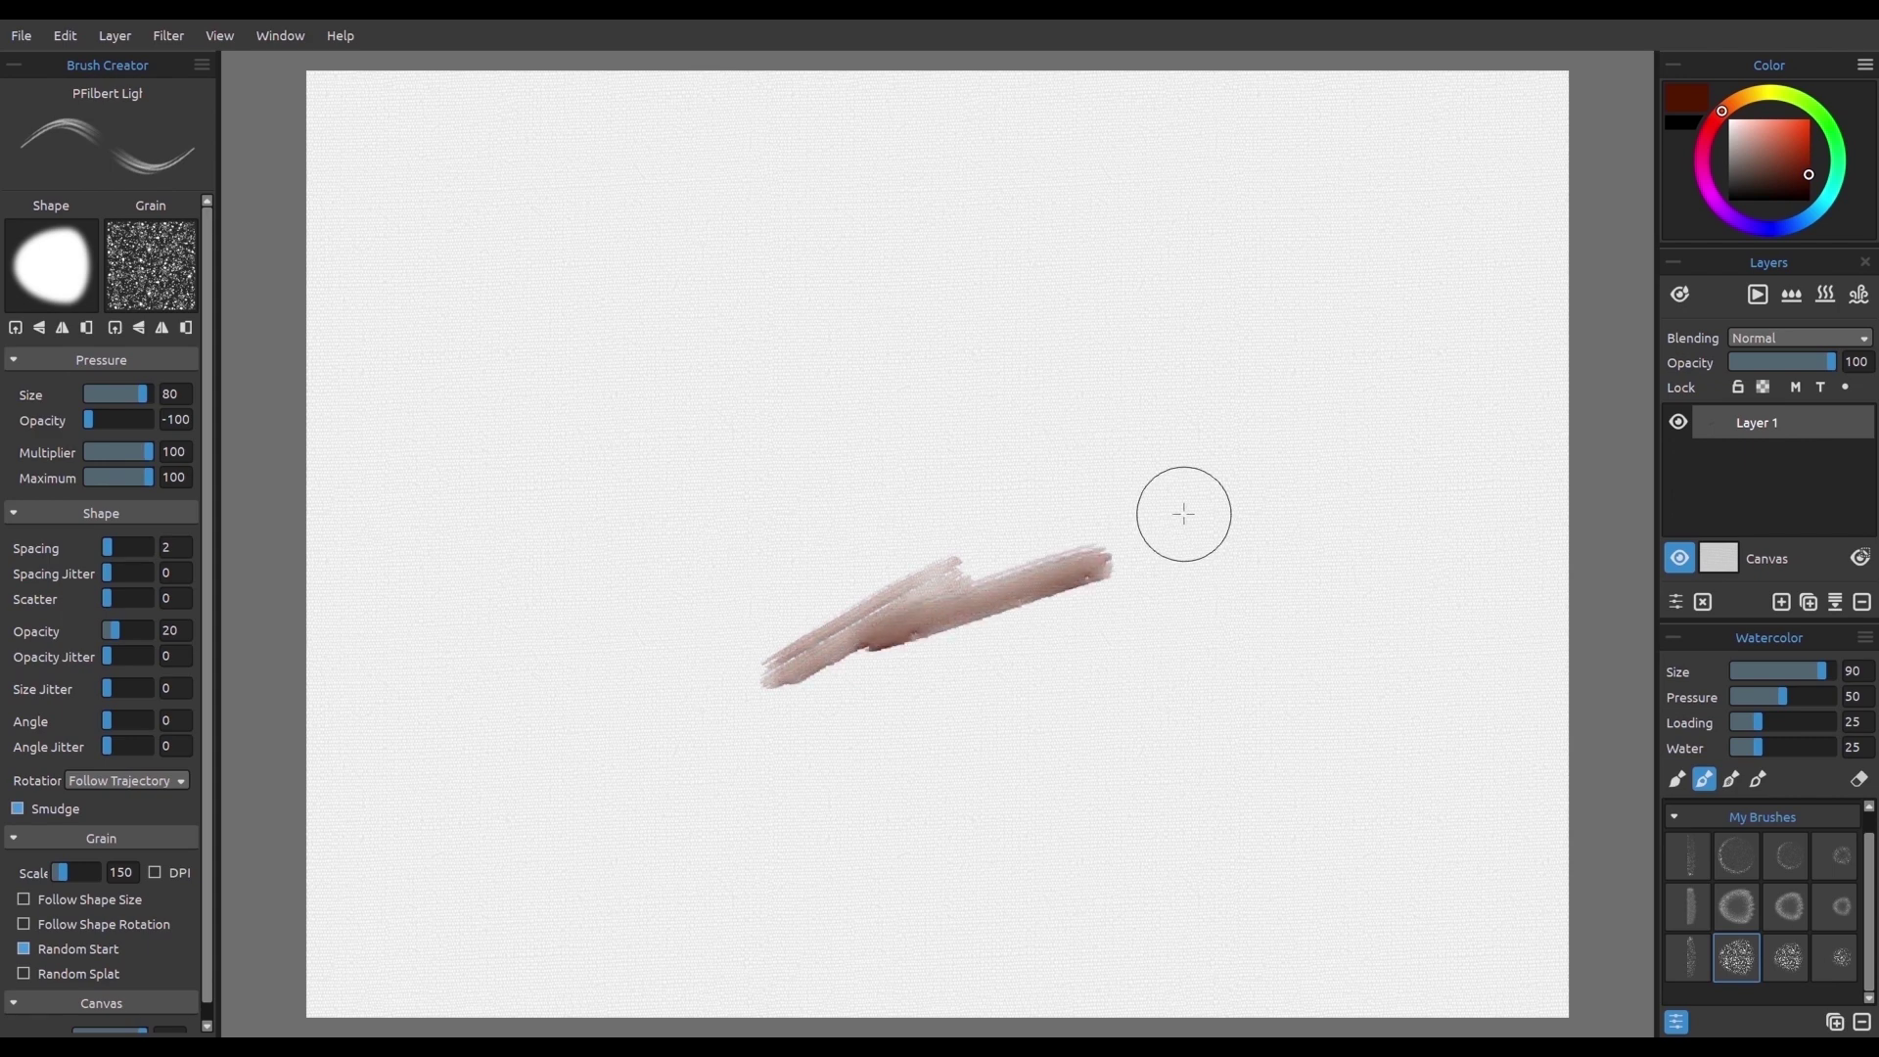
key("a")
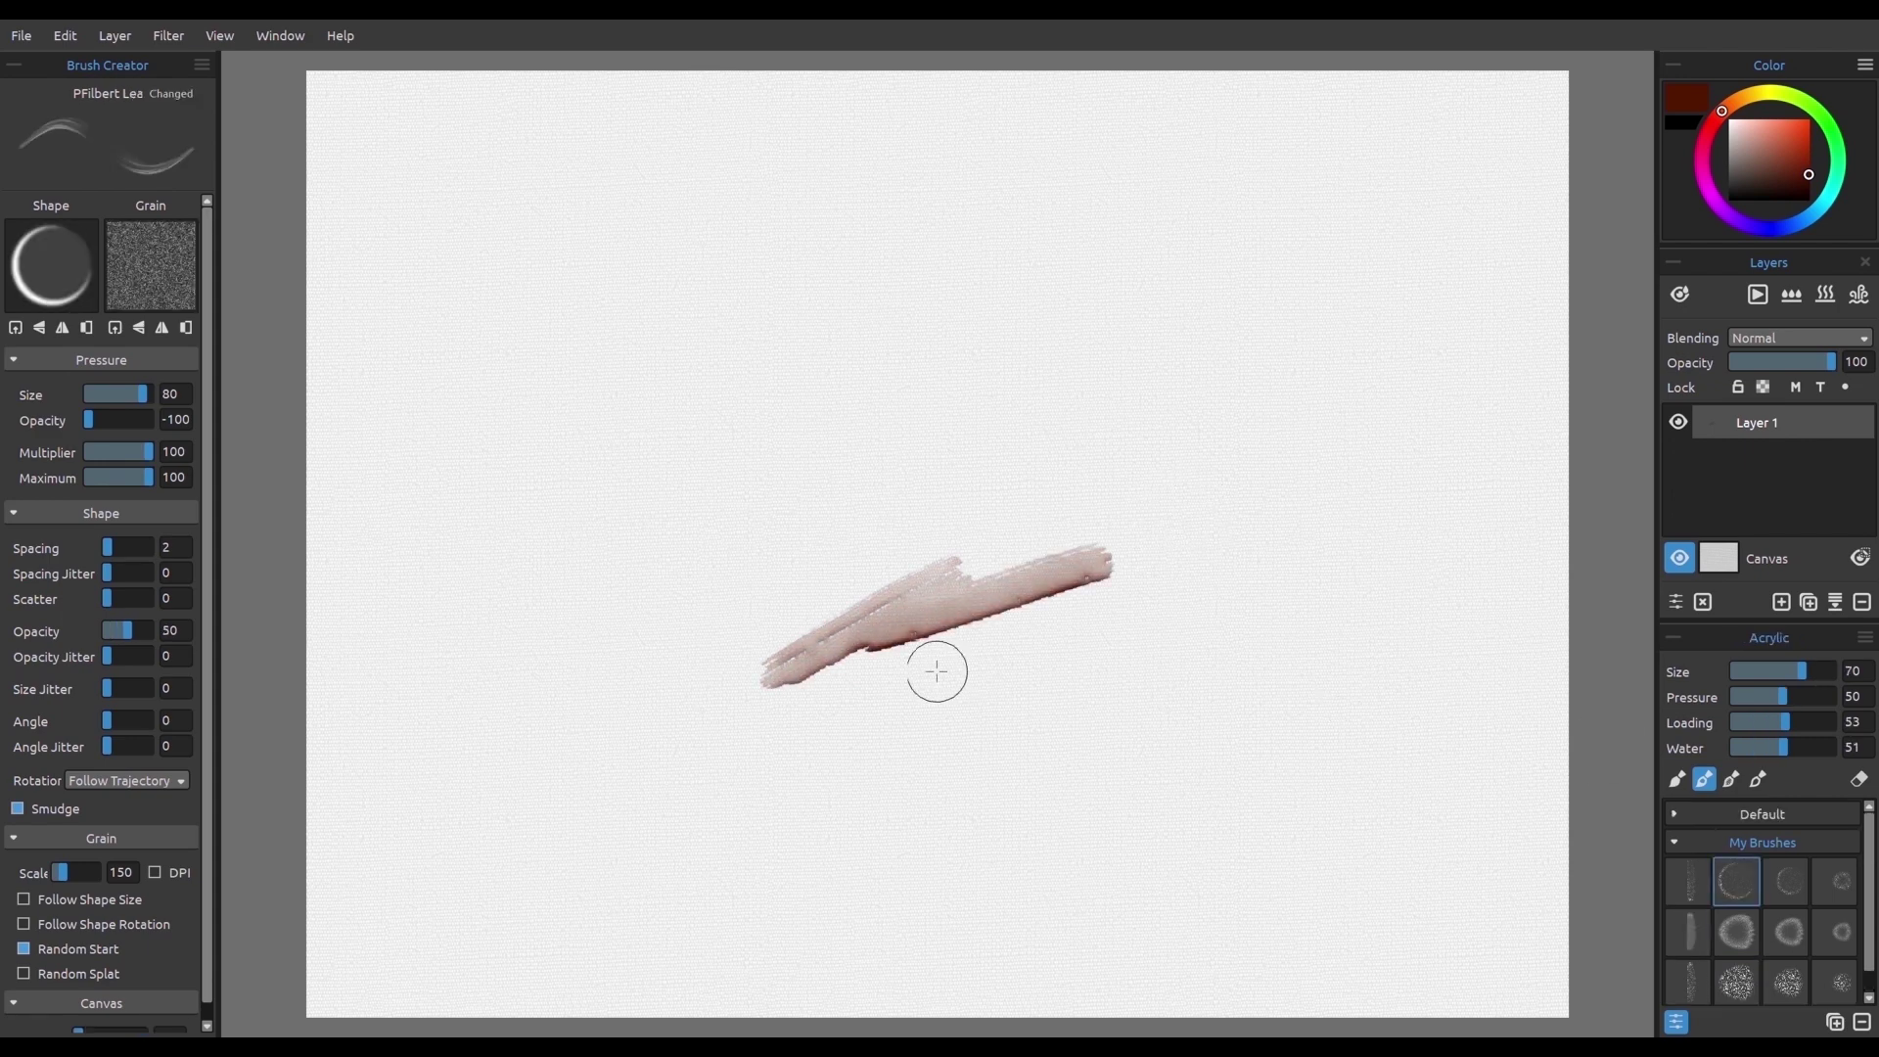
key("bracketright")
key("bracketright")
key("bracketleft")
mouse_move(1146, 529)
left_mouse_down()
mouse_move(1002, 636)
mouse_move(1165, 576)
left_mouse_up()
left_click_drag(978, 705, 1184, 612)
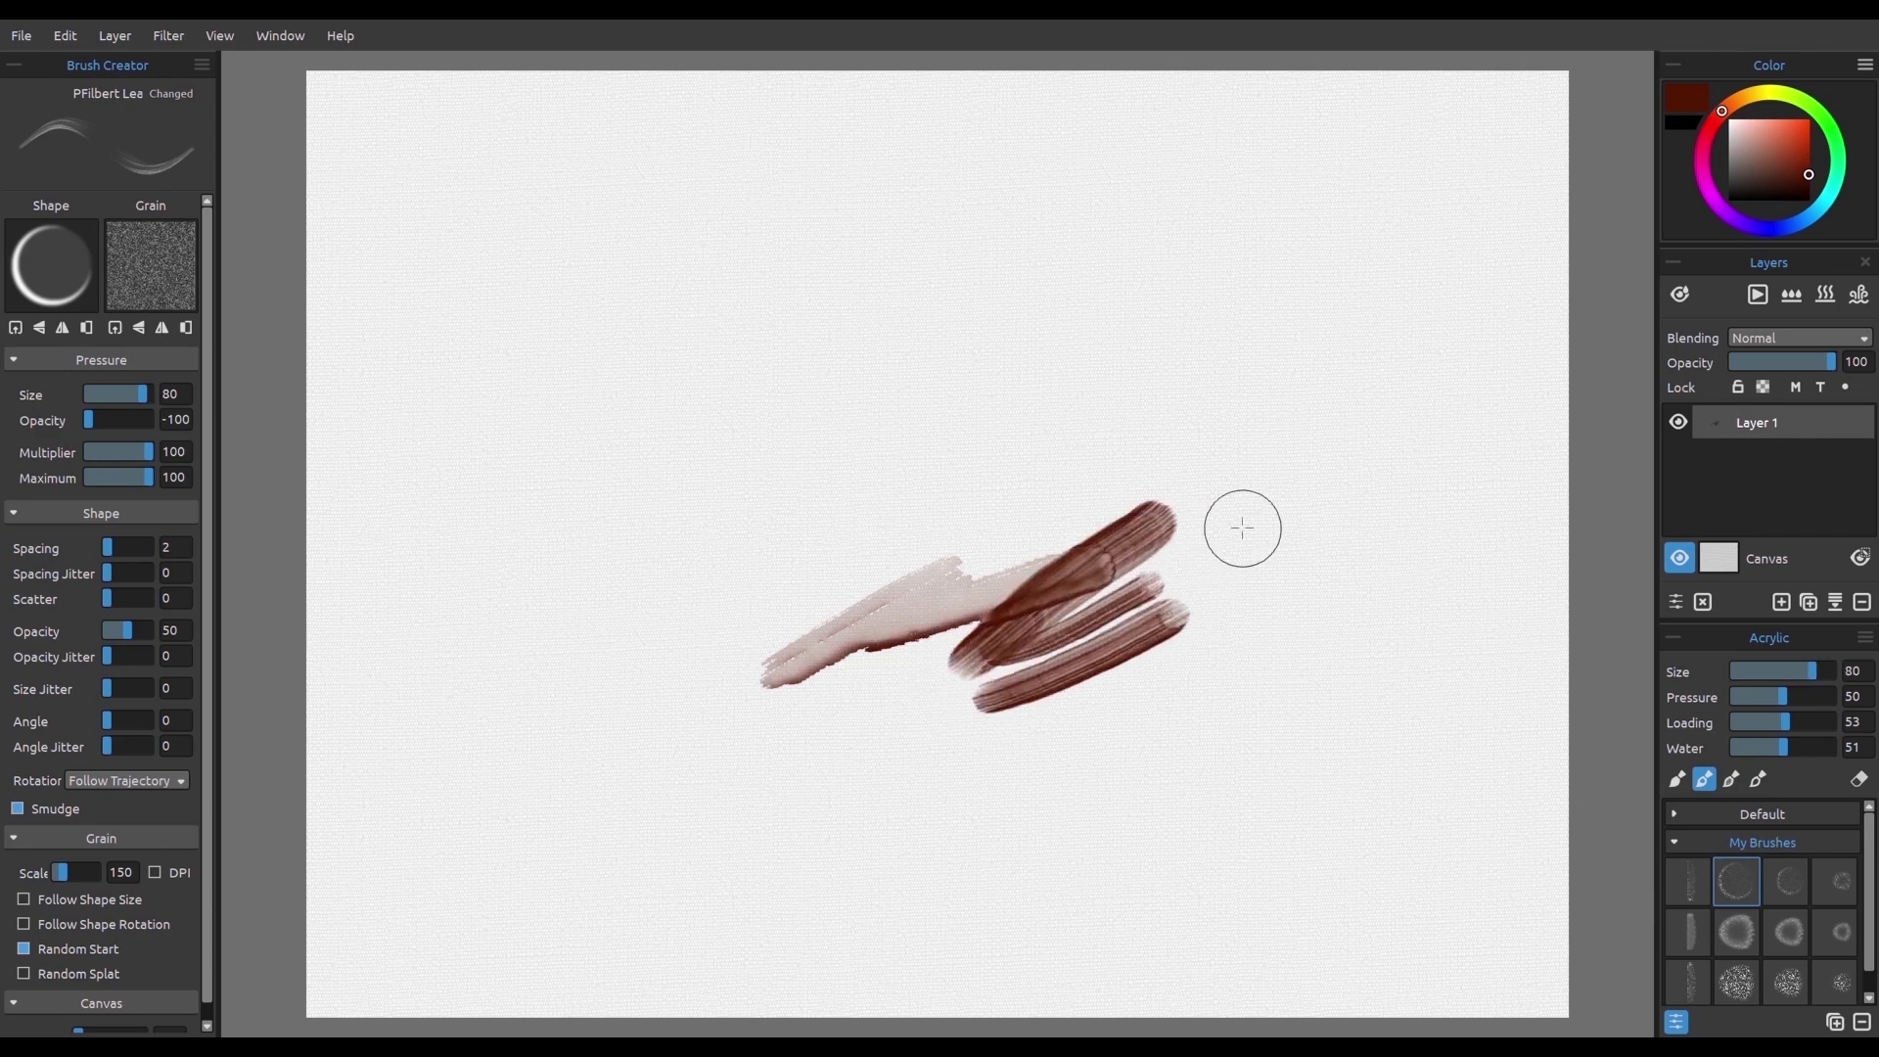
Step: Paint crossing strokes over the test patch in bright orange-red using the third brush mode
left_click(1731, 779)
left_click(1794, 130)
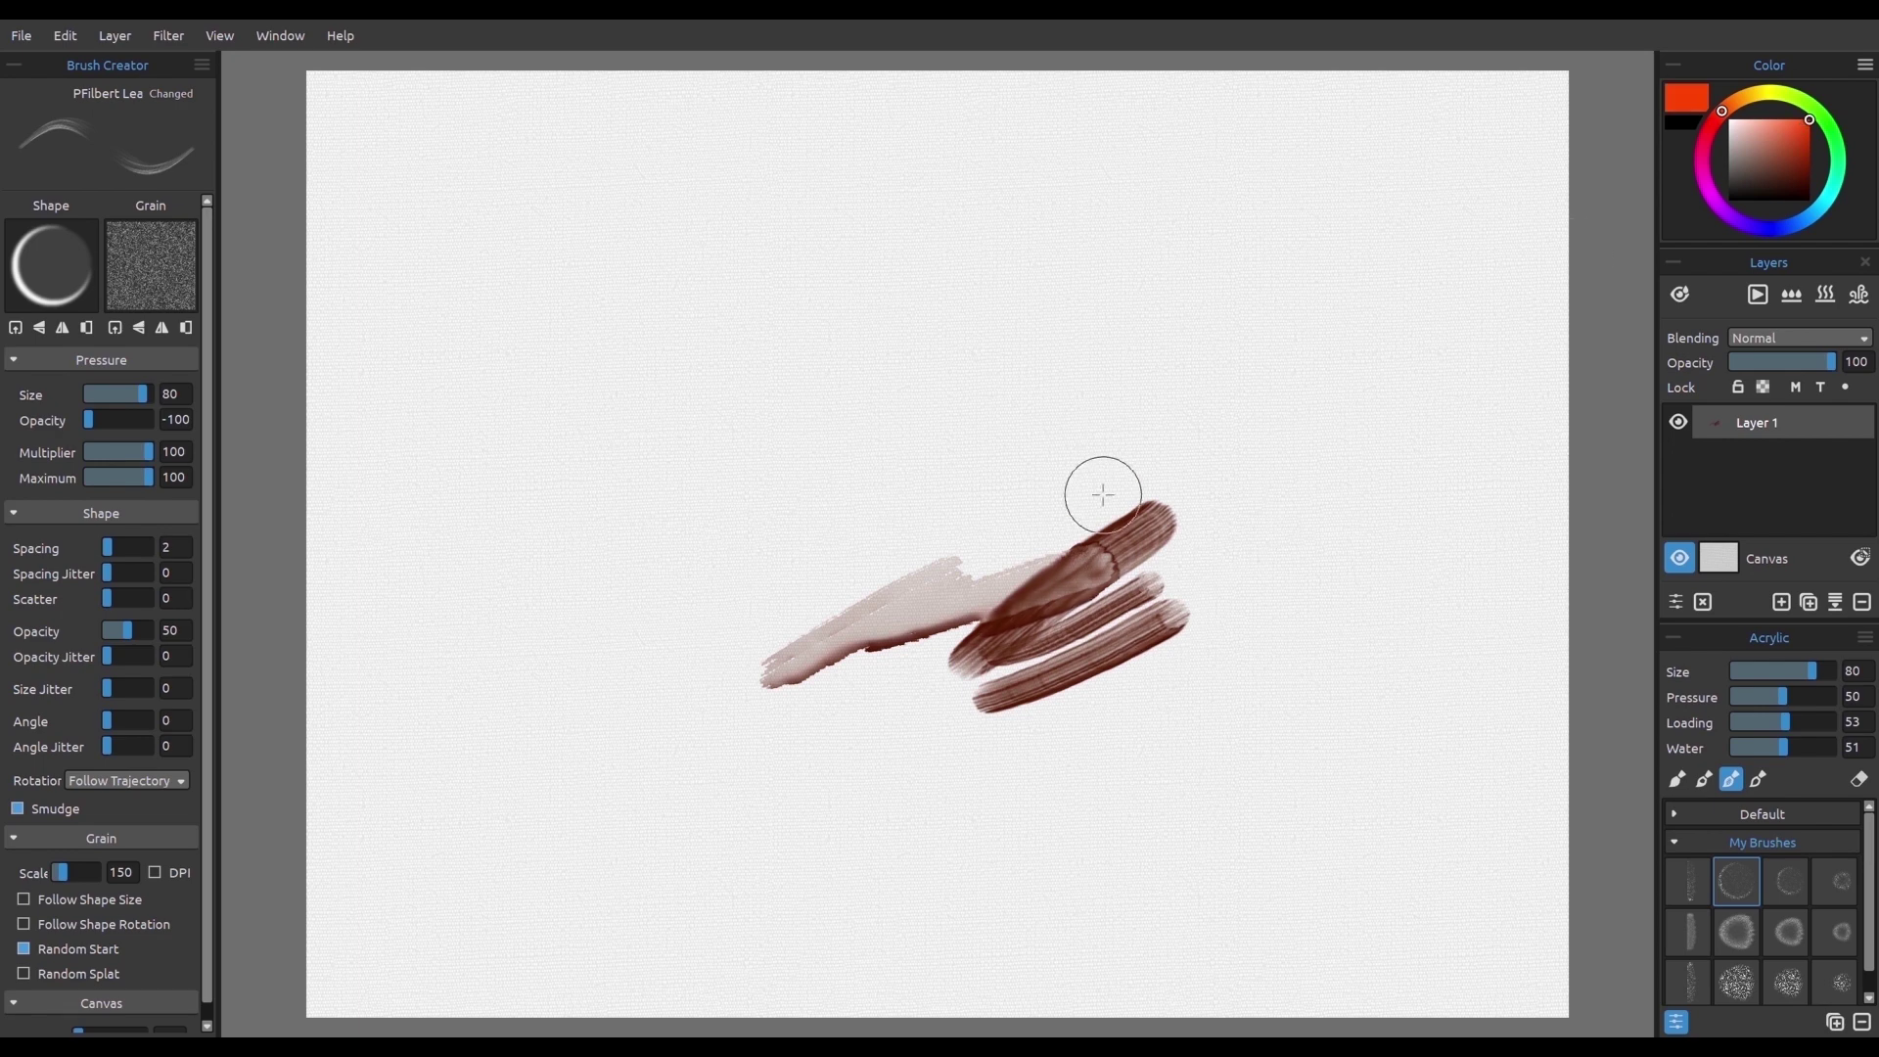
left_click_drag(1098, 495, 934, 685)
left_click_drag(923, 549, 1270, 615)
left_click_drag(1057, 528, 1213, 467)
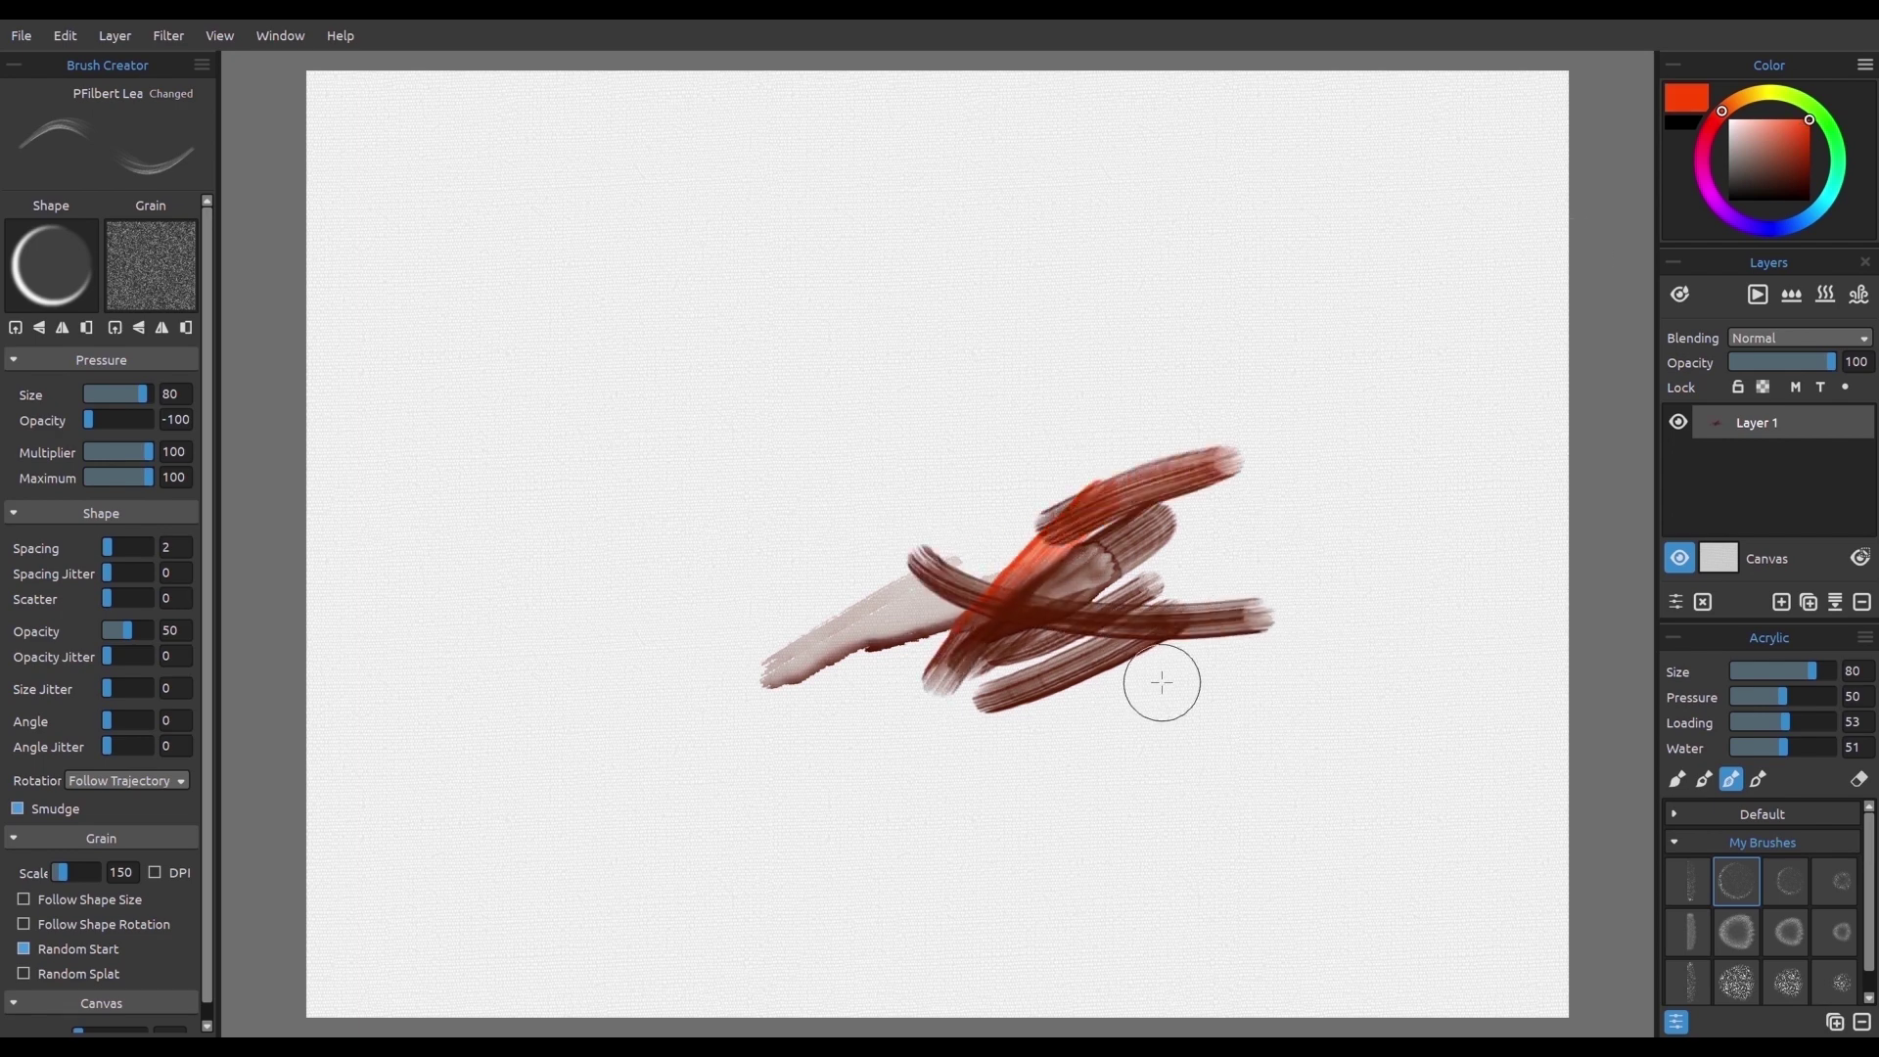
Step: Test the jagged-edged filbert brush in white over the strokes and clear the layer
left_click(1736, 931)
left_click(1728, 119)
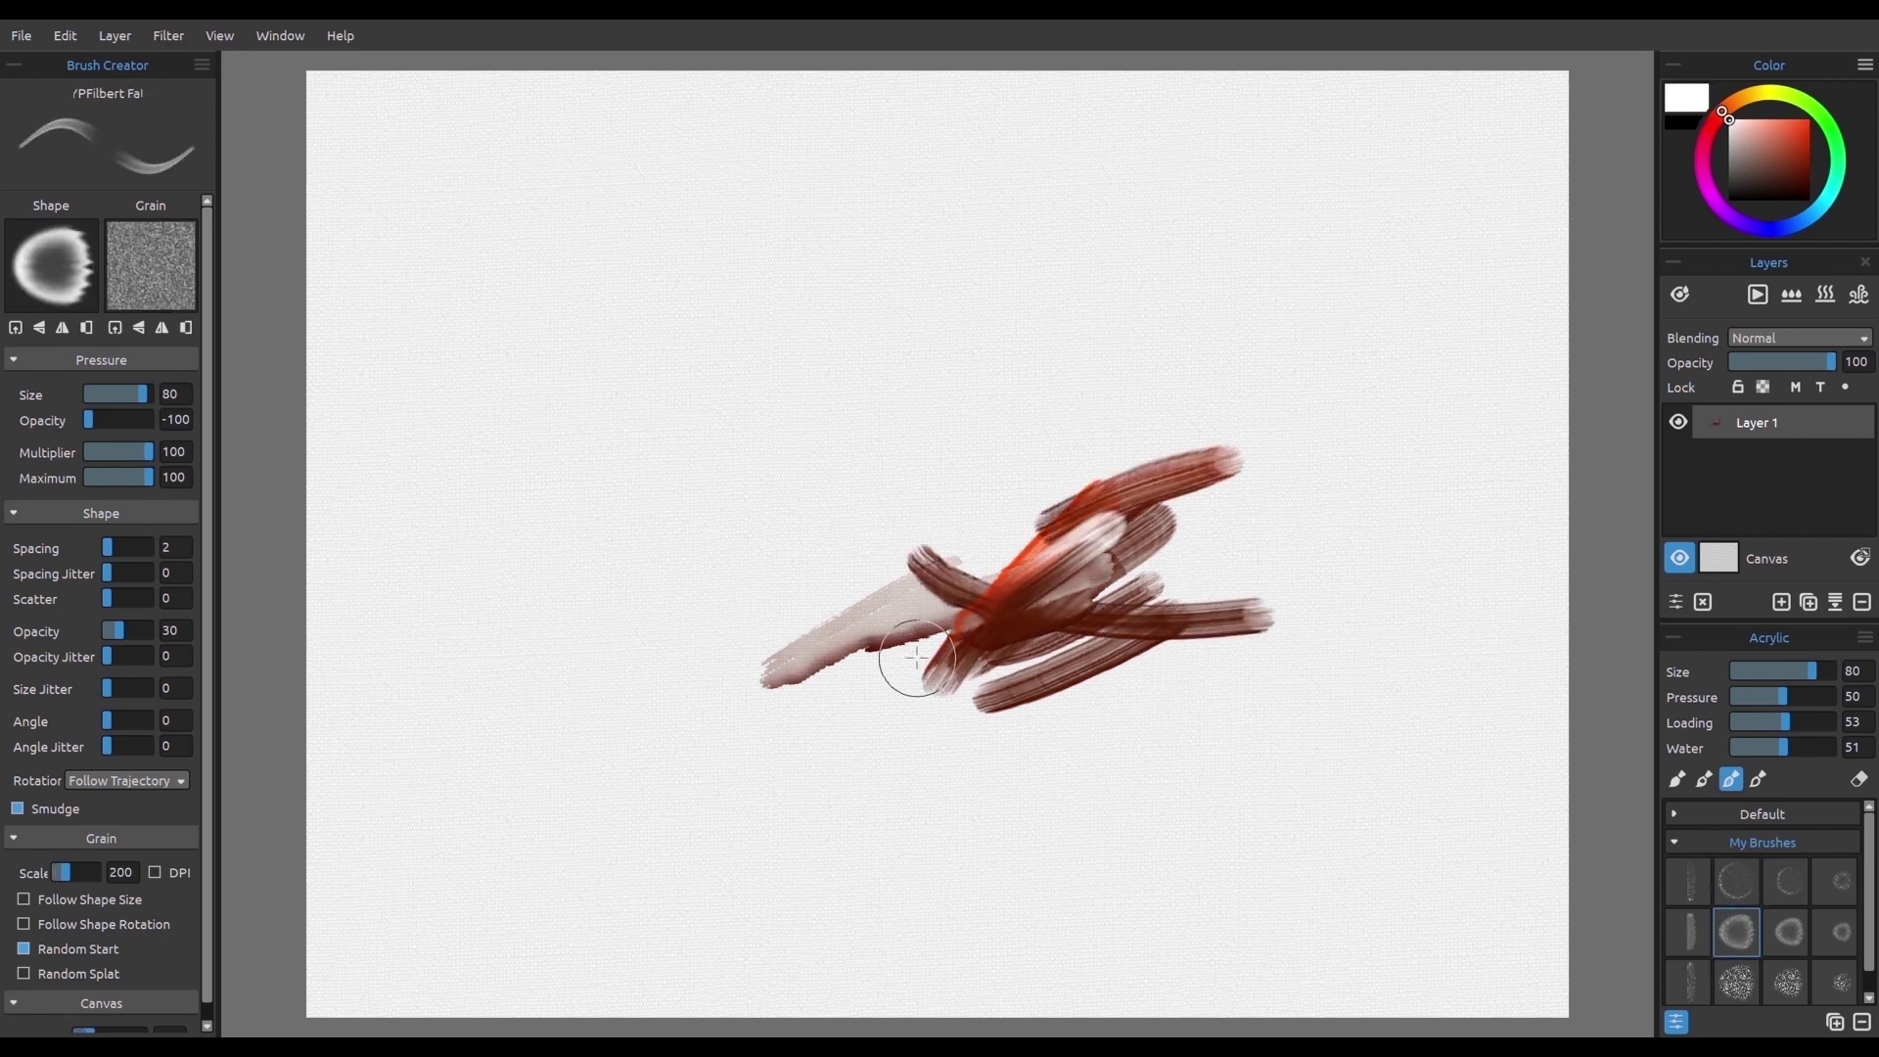
left_click_drag(1138, 440, 1127, 582)
key("Delete")
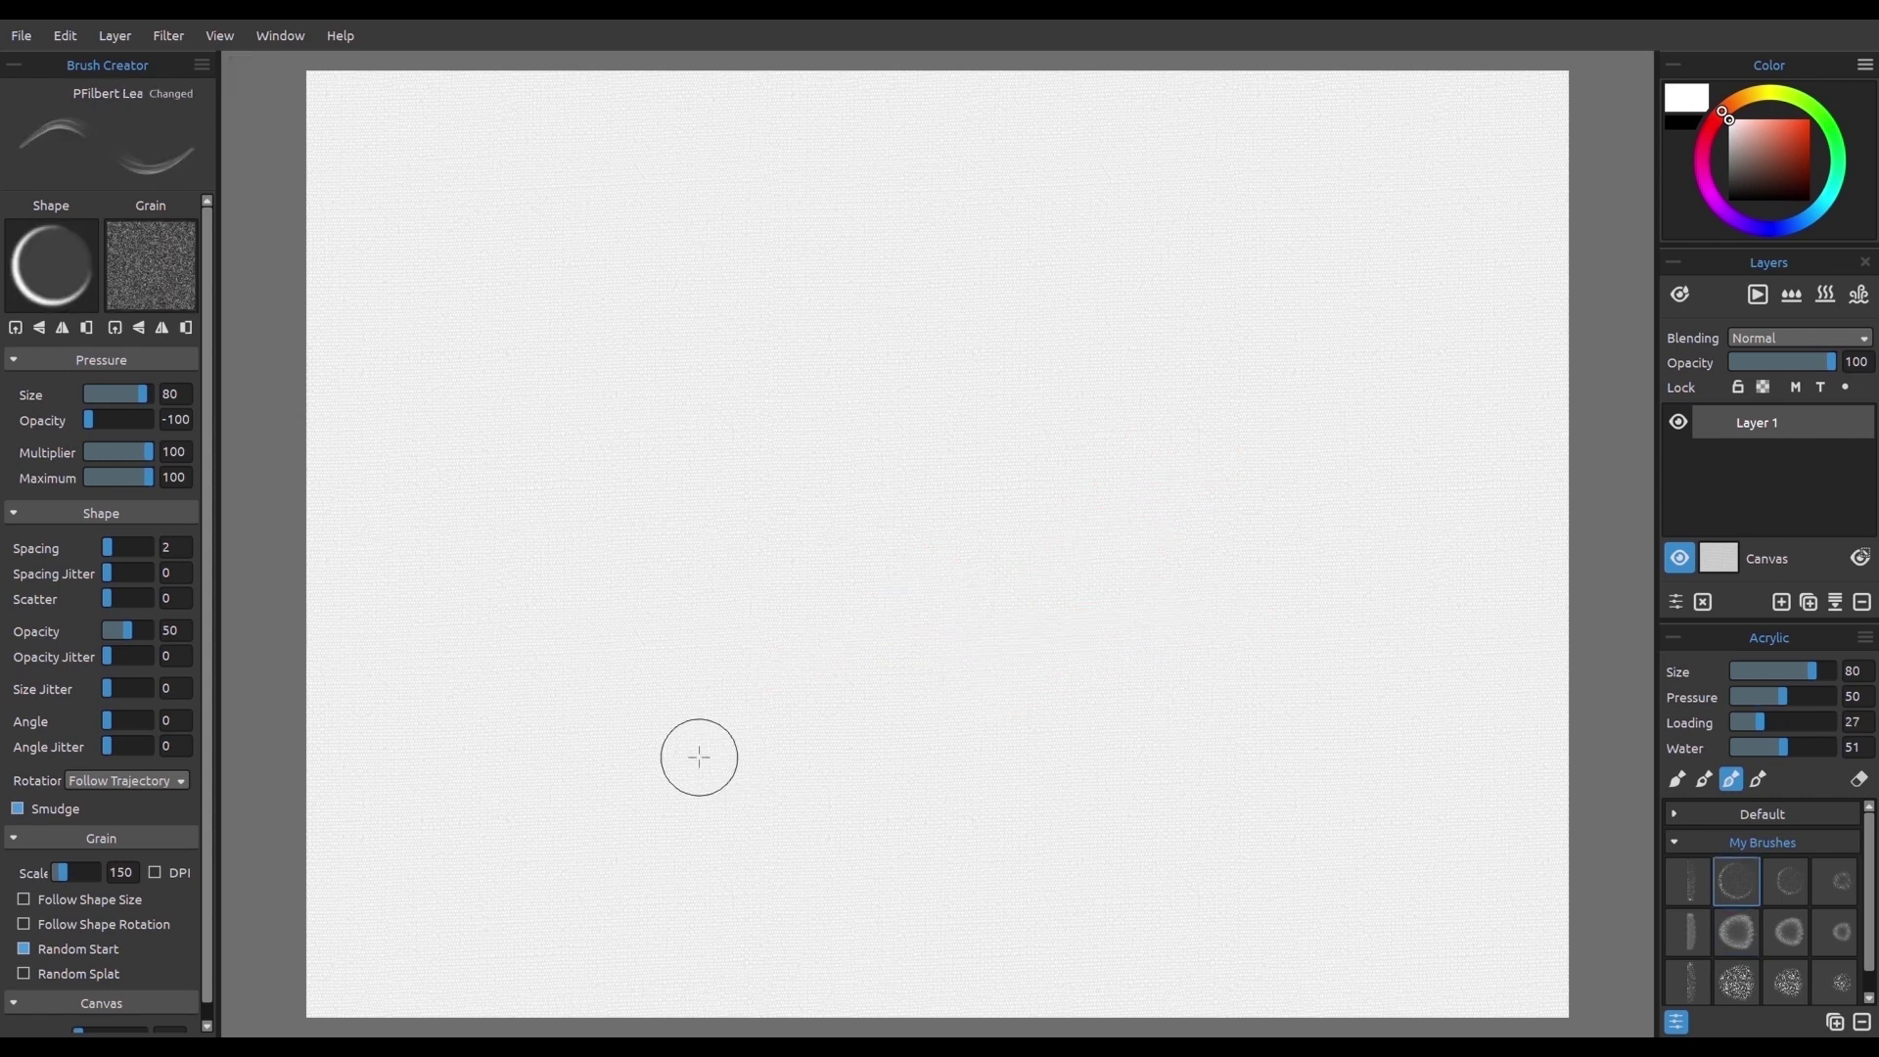
Step: Paint five parallel diagonal dark-red strokes on the lower canvas with the crescent-shaped filbert brush at size 80
left_click_drag(714, 752, 908, 658)
left_click_drag(773, 754, 940, 675)
left_click_drag(808, 763, 1032, 669)
left_click_drag(818, 811, 1099, 656)
left_click_drag(870, 820, 1143, 669)
Step: Paint more diagonal strokes above the first group with the filbert brush at size 70
key("[")
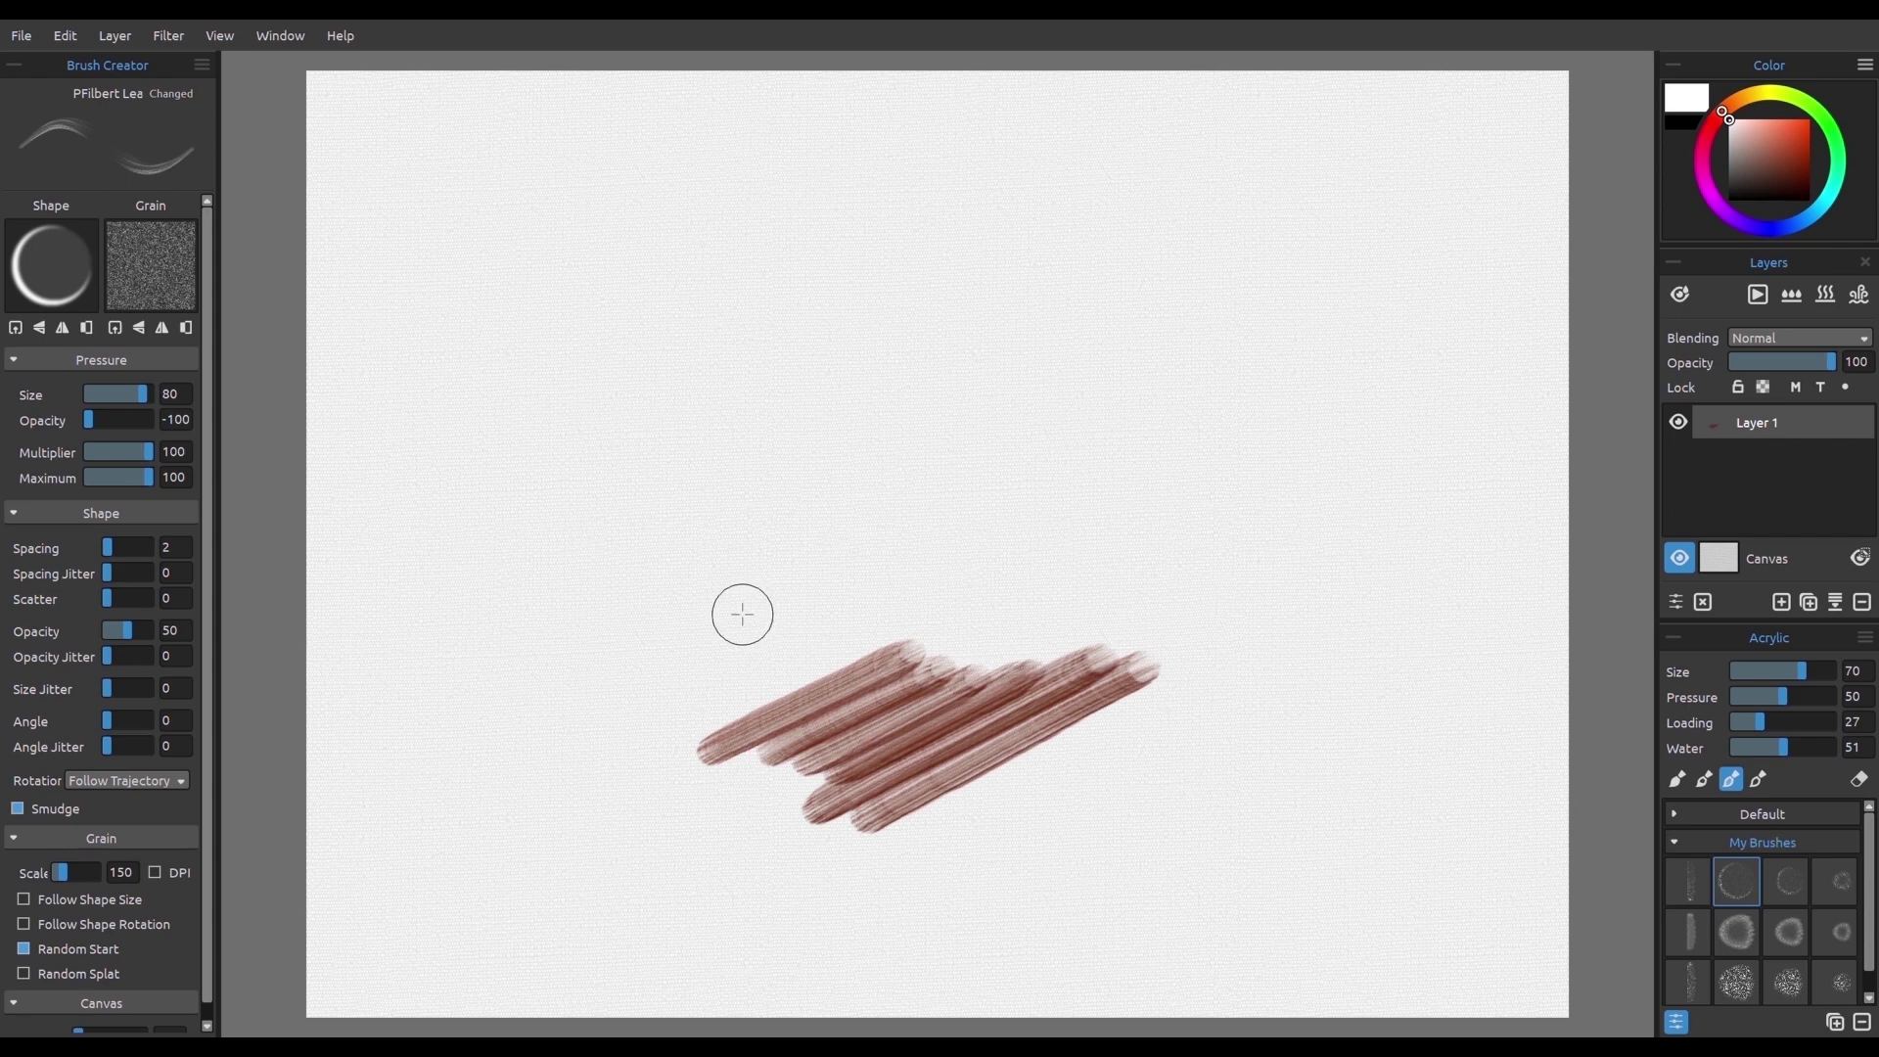
left_click(759, 641)
left_click_drag(797, 629, 1180, 544)
Step: Paint comparison patches with the jagged and grainy filbert brushes, and add crescent-shaped filbert strokes over the upper-left group
left_click(1736, 931)
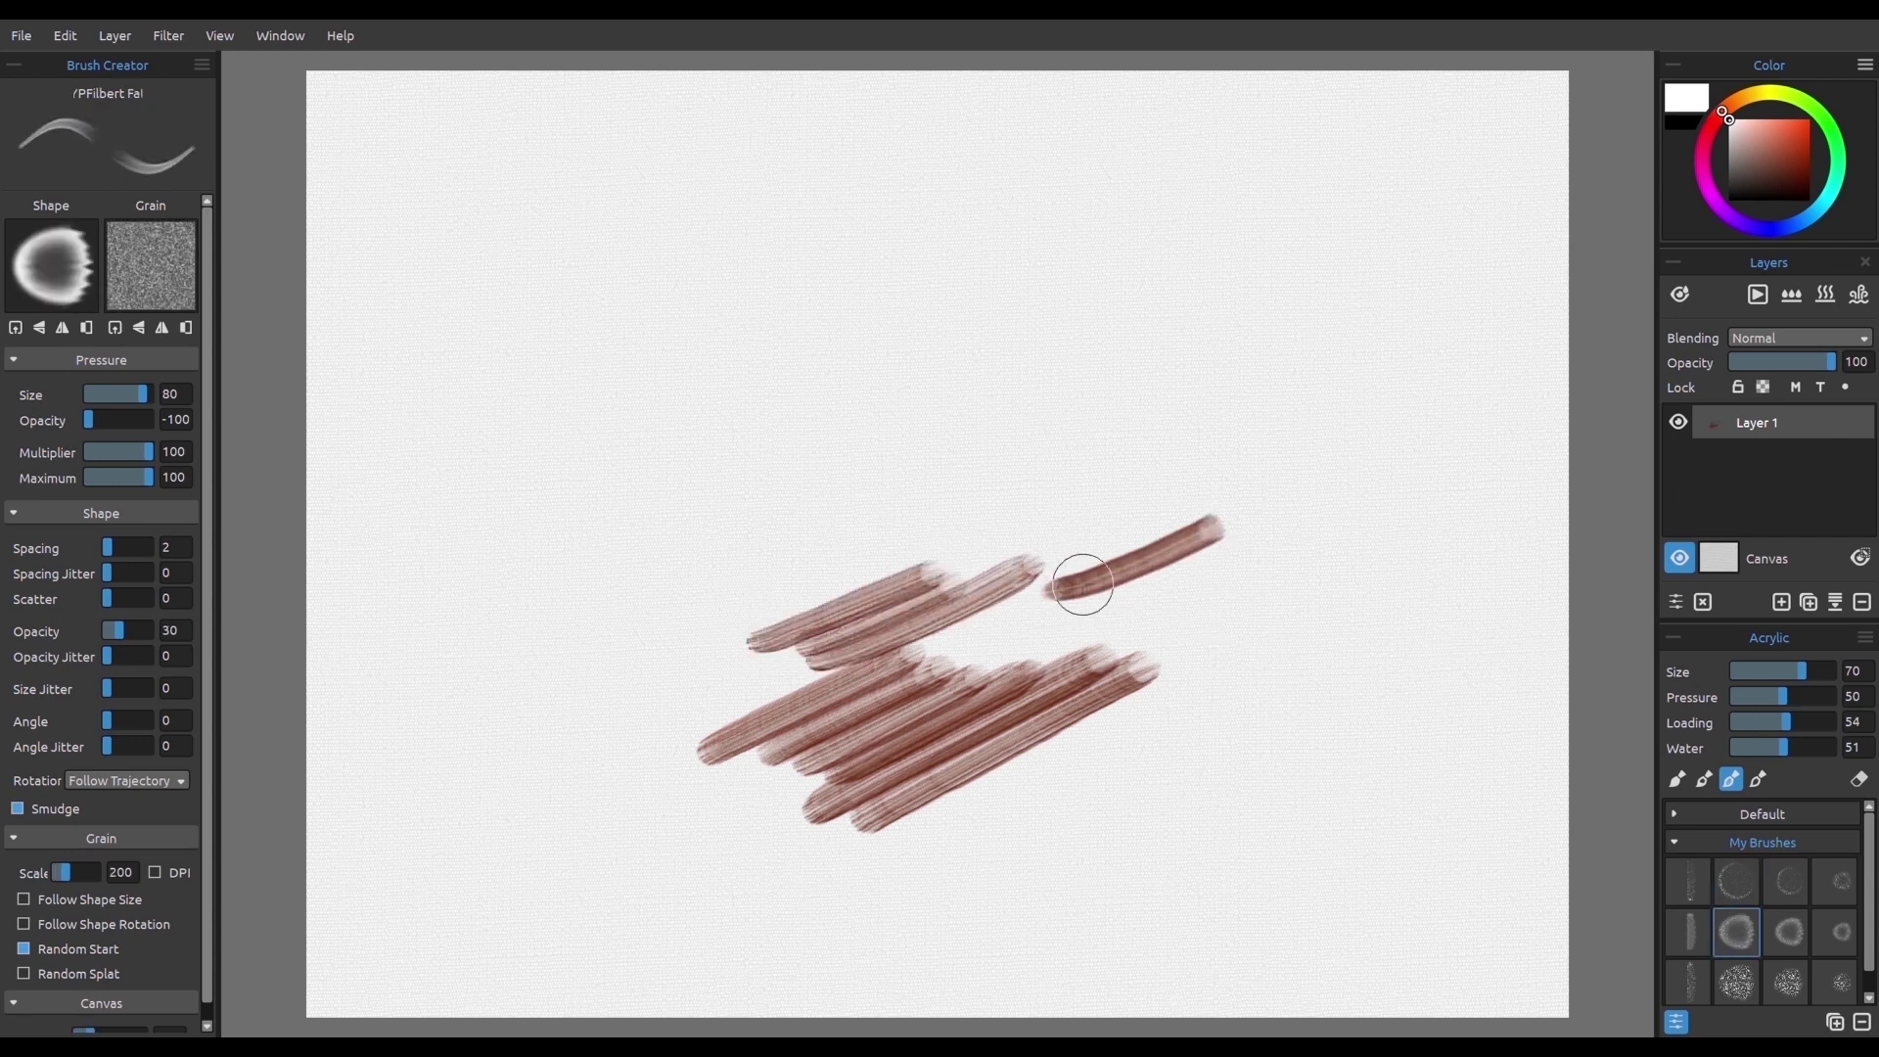
left_click_drag(1055, 589, 1245, 530)
mouse_move(1132, 580)
left_mouse_down()
mouse_move(1174, 591)
mouse_move(1371, 525)
mouse_move(1393, 549)
mouse_move(1257, 660)
mouse_move(1399, 577)
mouse_move(1223, 680)
mouse_move(1105, 810)
mouse_move(1187, 776)
mouse_move(1208, 838)
mouse_move(1279, 789)
mouse_move(1174, 861)
left_mouse_up()
left_click(1736, 981)
left_click(1736, 881)
mouse_move(744, 626)
left_mouse_down()
mouse_move(1012, 471)
mouse_move(983, 536)
mouse_move(1066, 461)
mouse_move(1023, 534)
mouse_move(1079, 492)
mouse_move(1103, 499)
mouse_move(969, 612)
left_mouse_up()
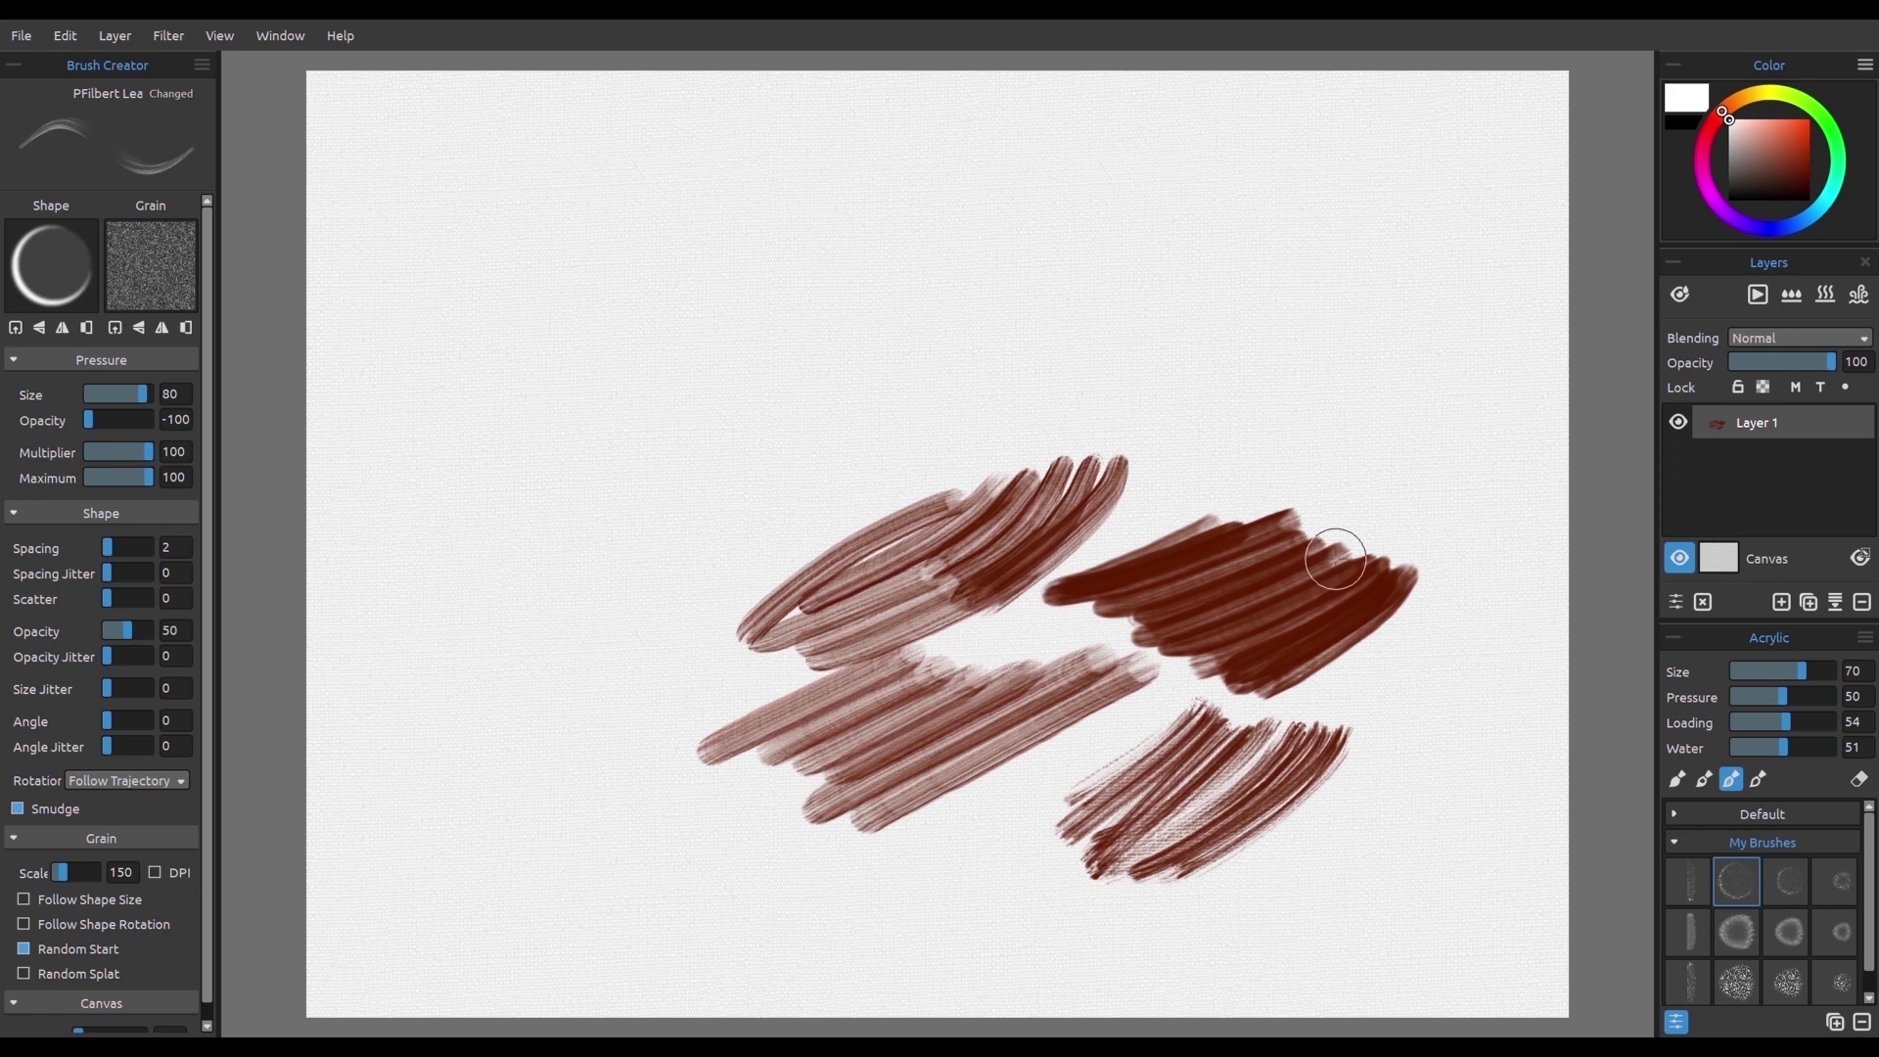
Step: Choose a dark crimson paint color and create a 256 x 256 pixel, 300 DPI artwork on the White Simple canvas
left_click(1711, 122)
left_click(1793, 167)
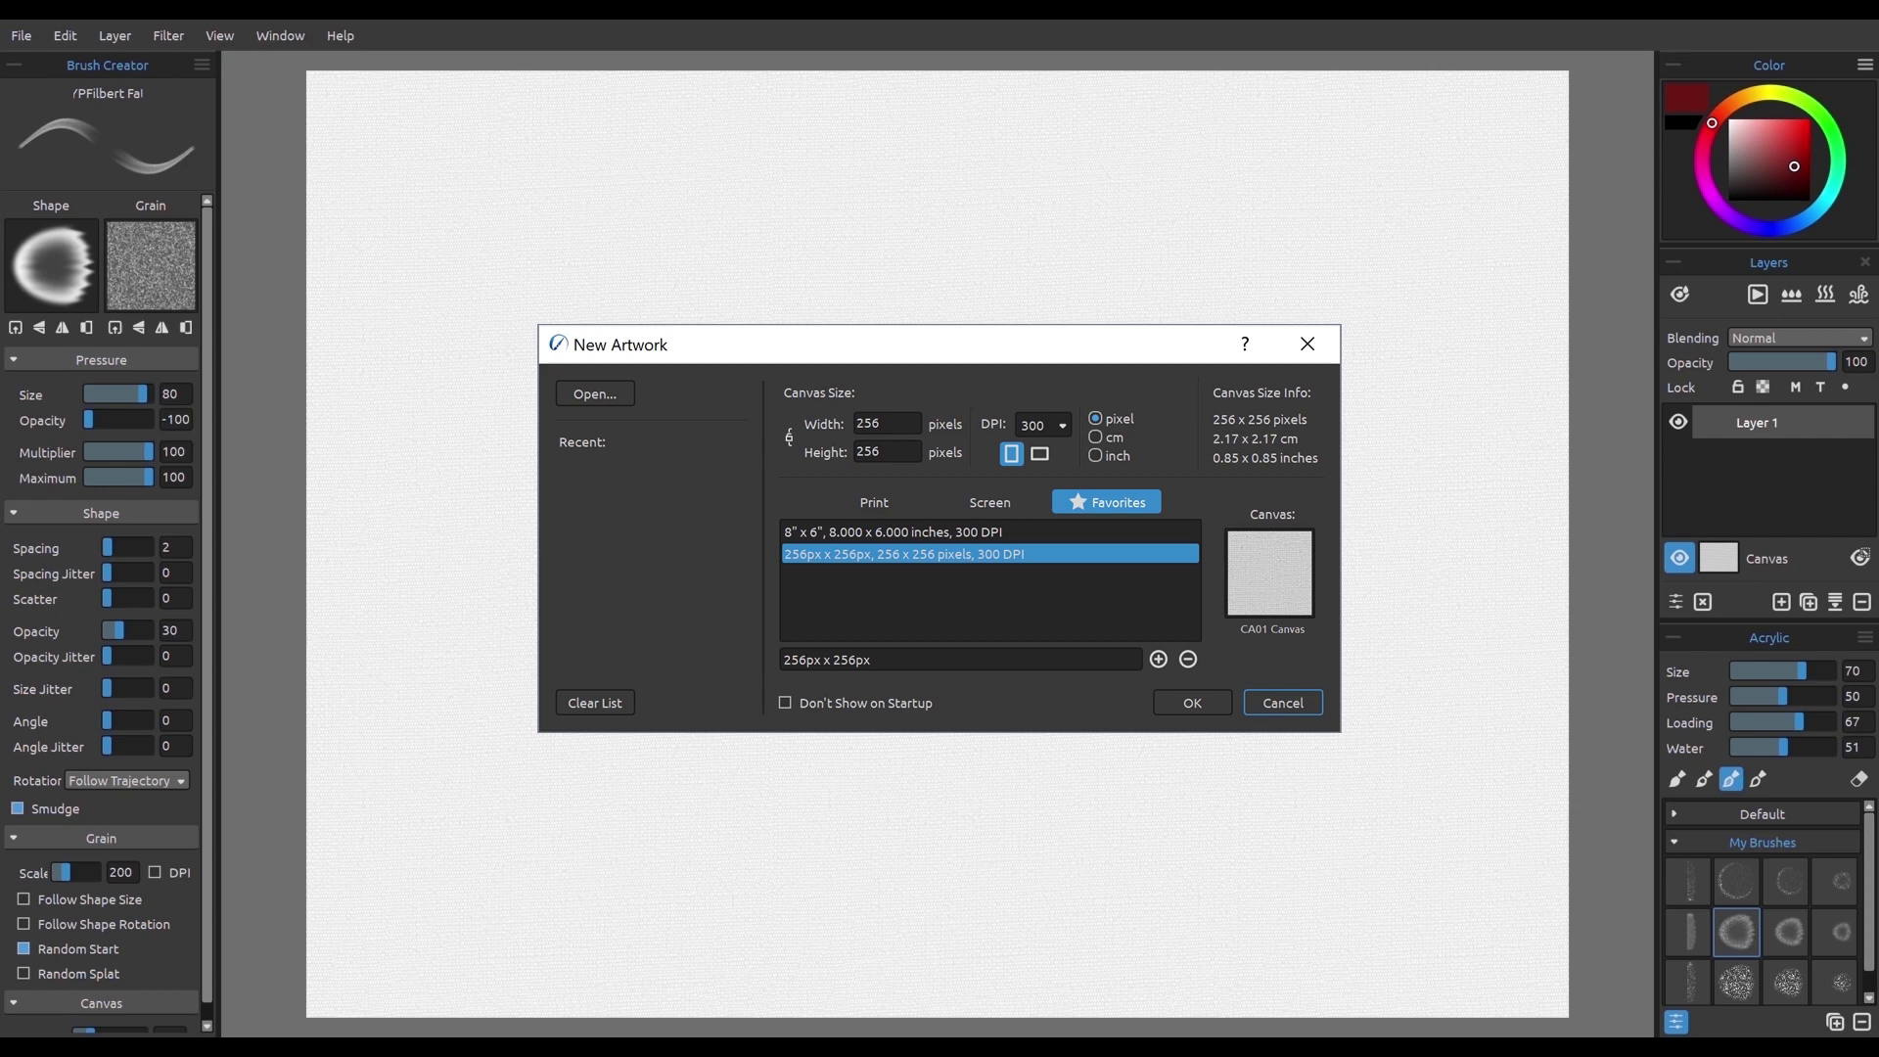
left_click(1269, 575)
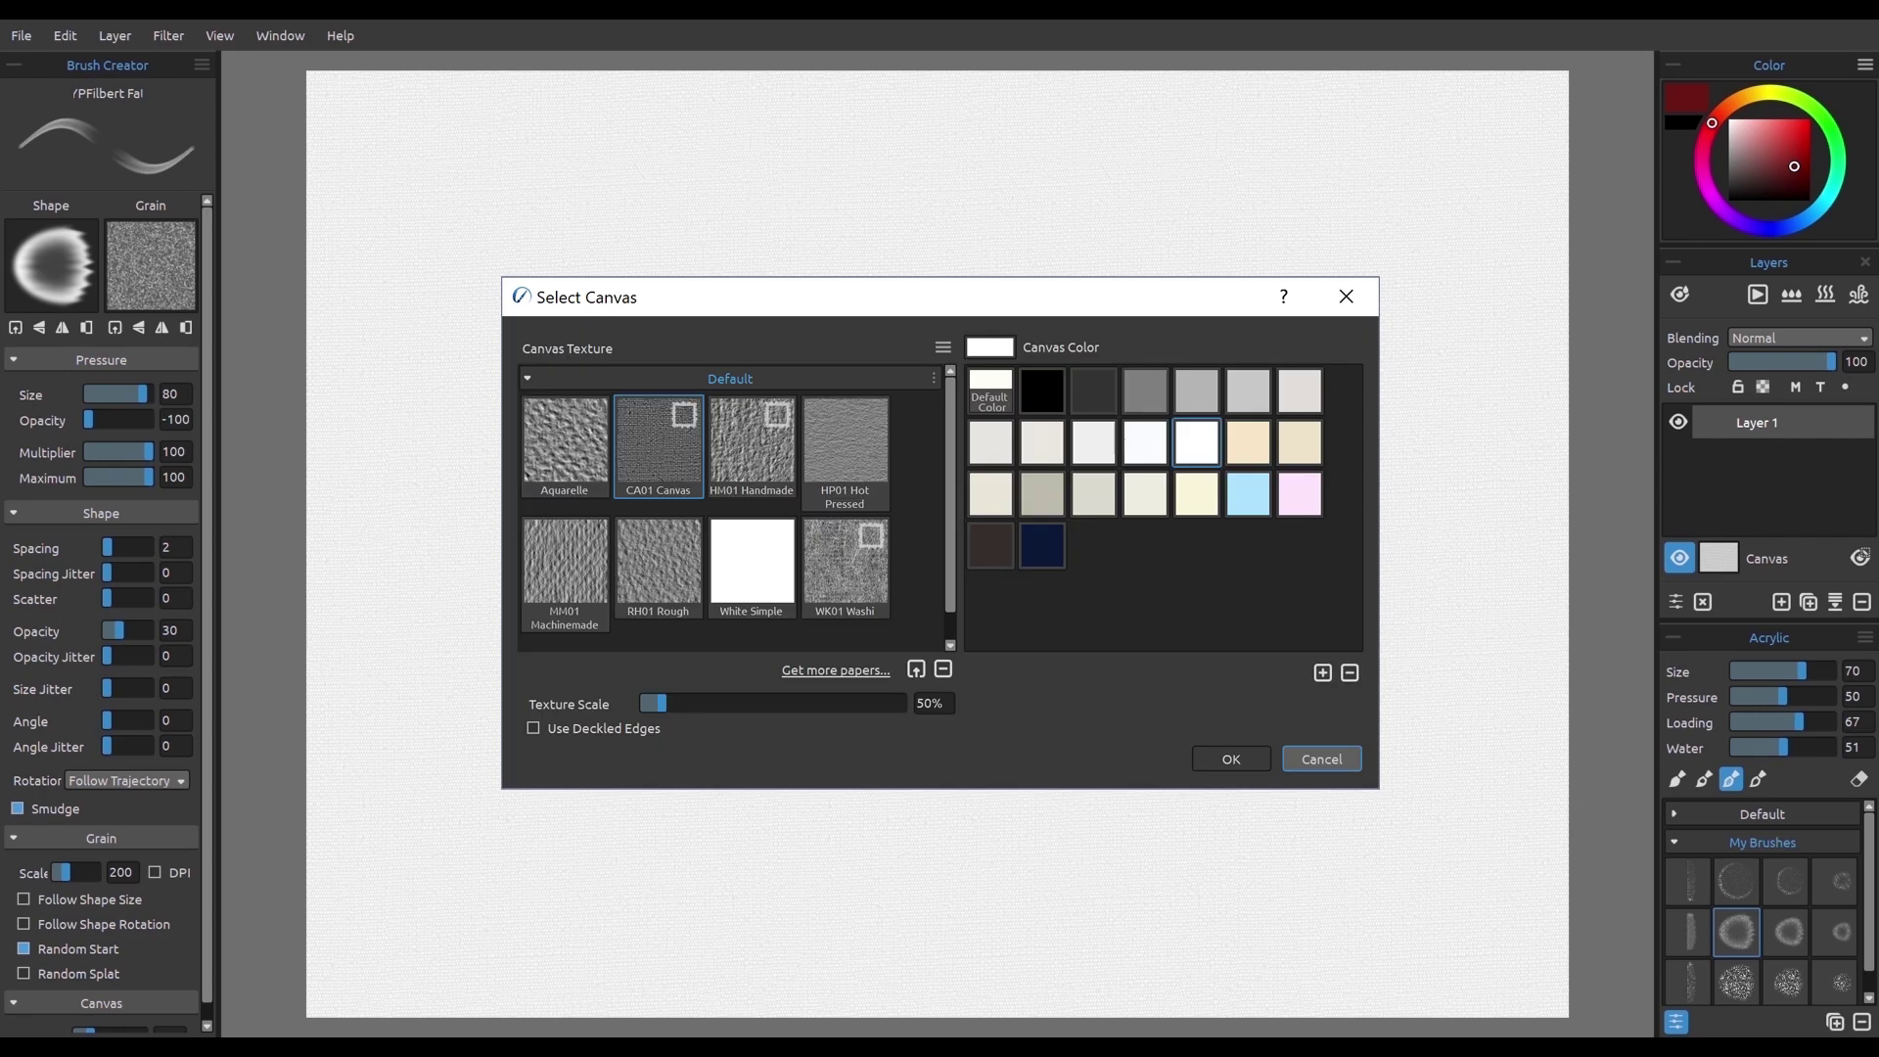
left_click(751, 566)
left_click(1231, 758)
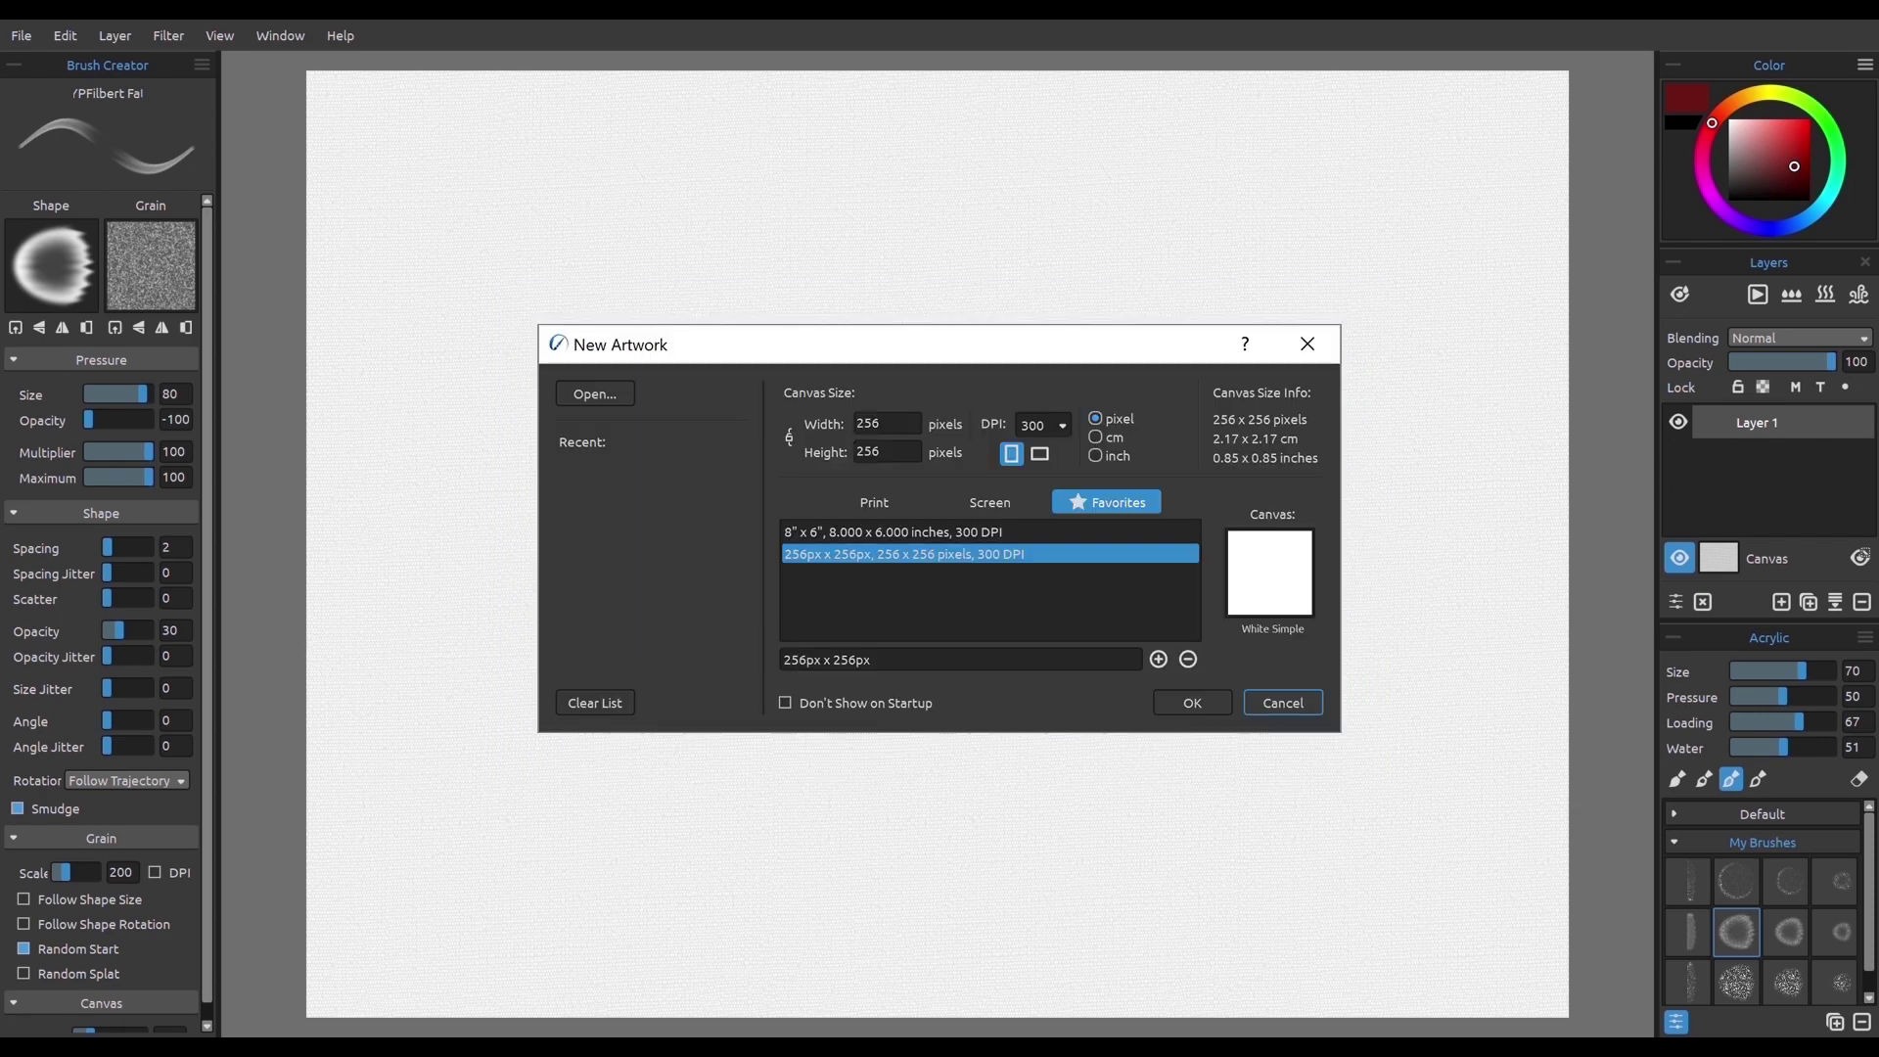
left_click(1192, 703)
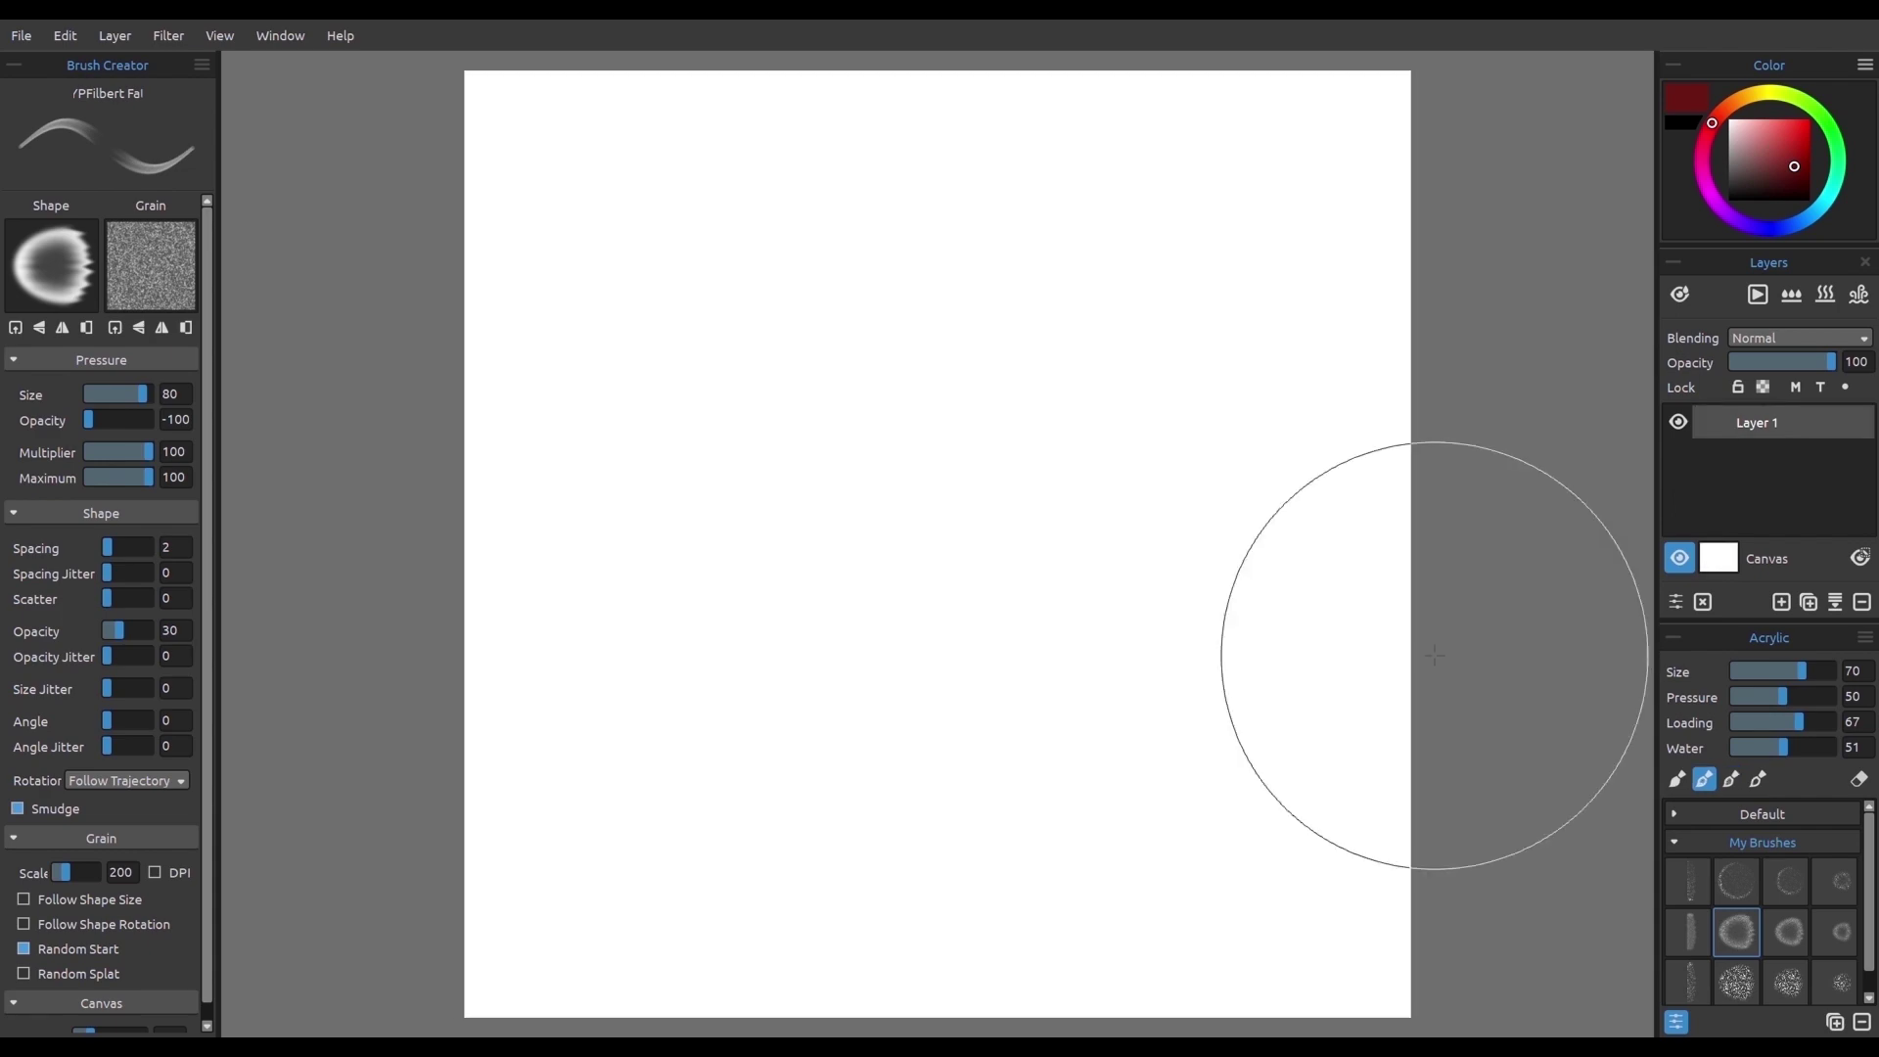
Step: Change the new artwork's canvas color to black
key("ctrl+1")
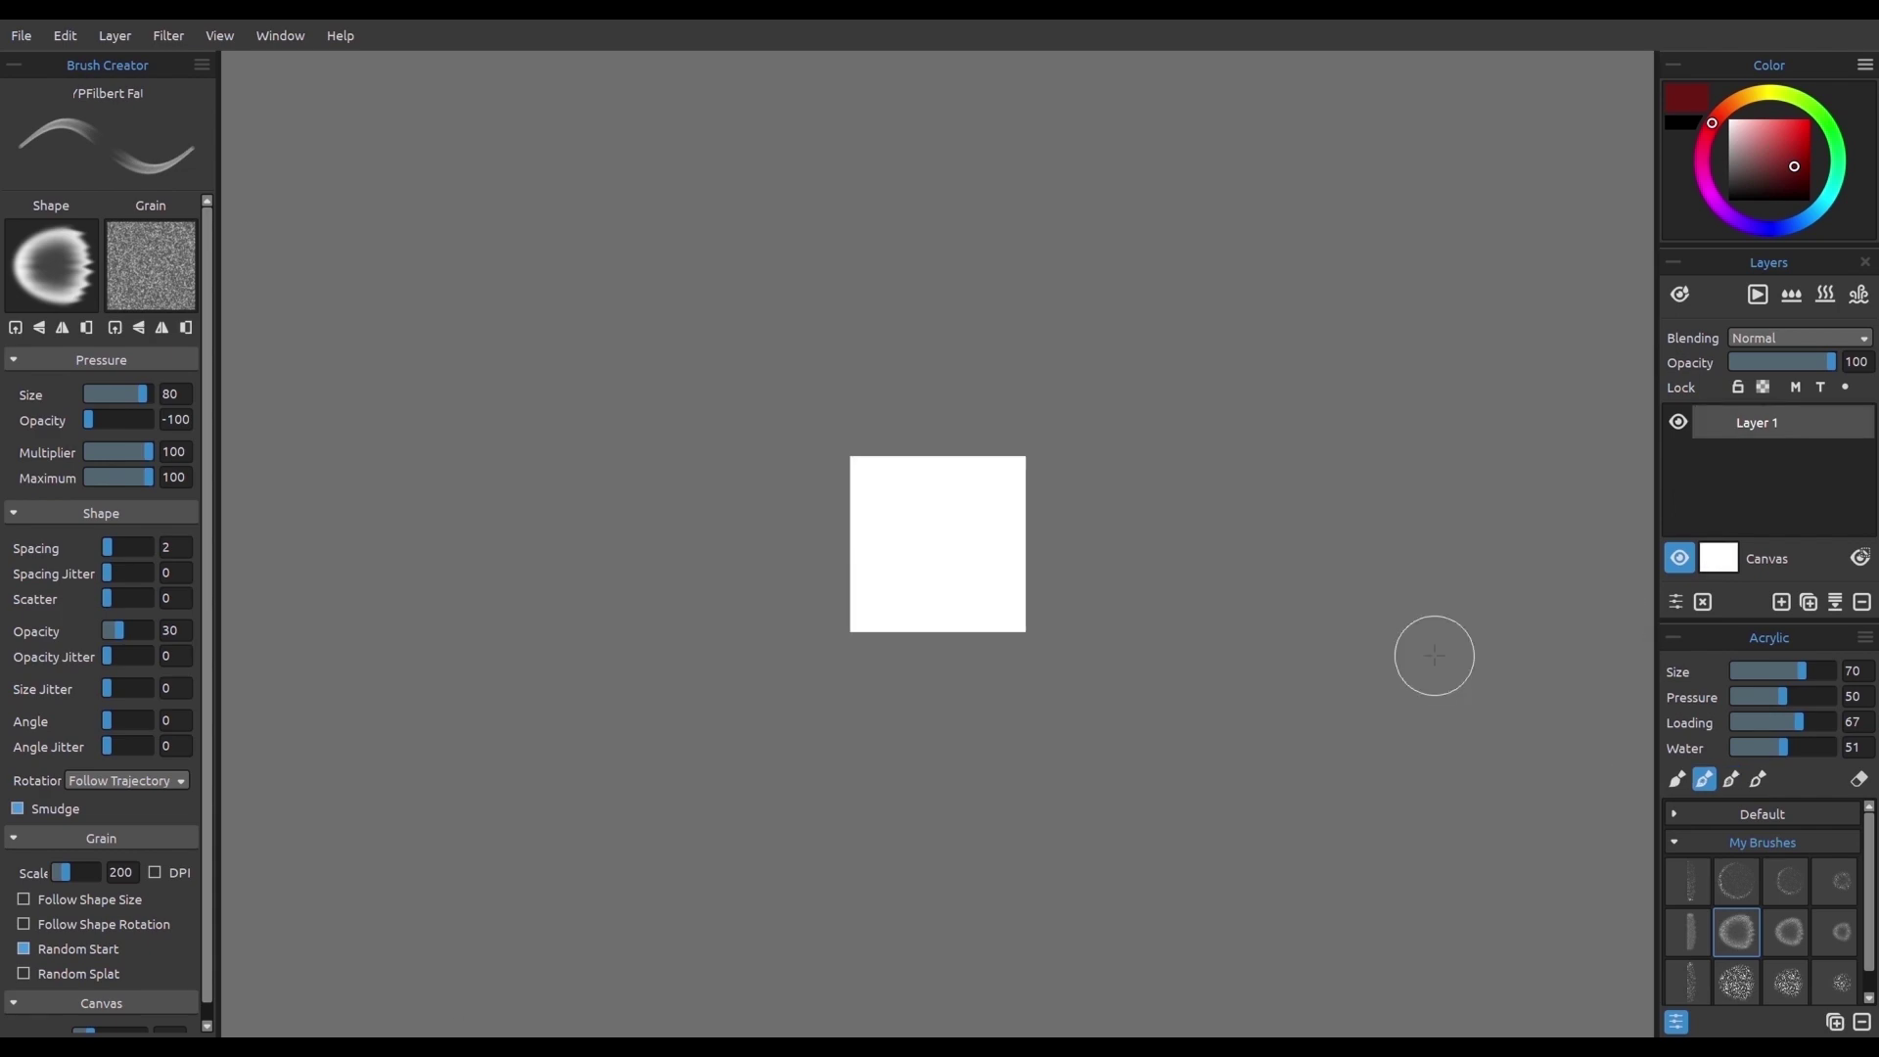
key("ctrl+plus")
key("ctrl+plus")
key("ctrl+plus")
key("ctrl+plus")
key("ctrl+plus")
key("ctrl+plus")
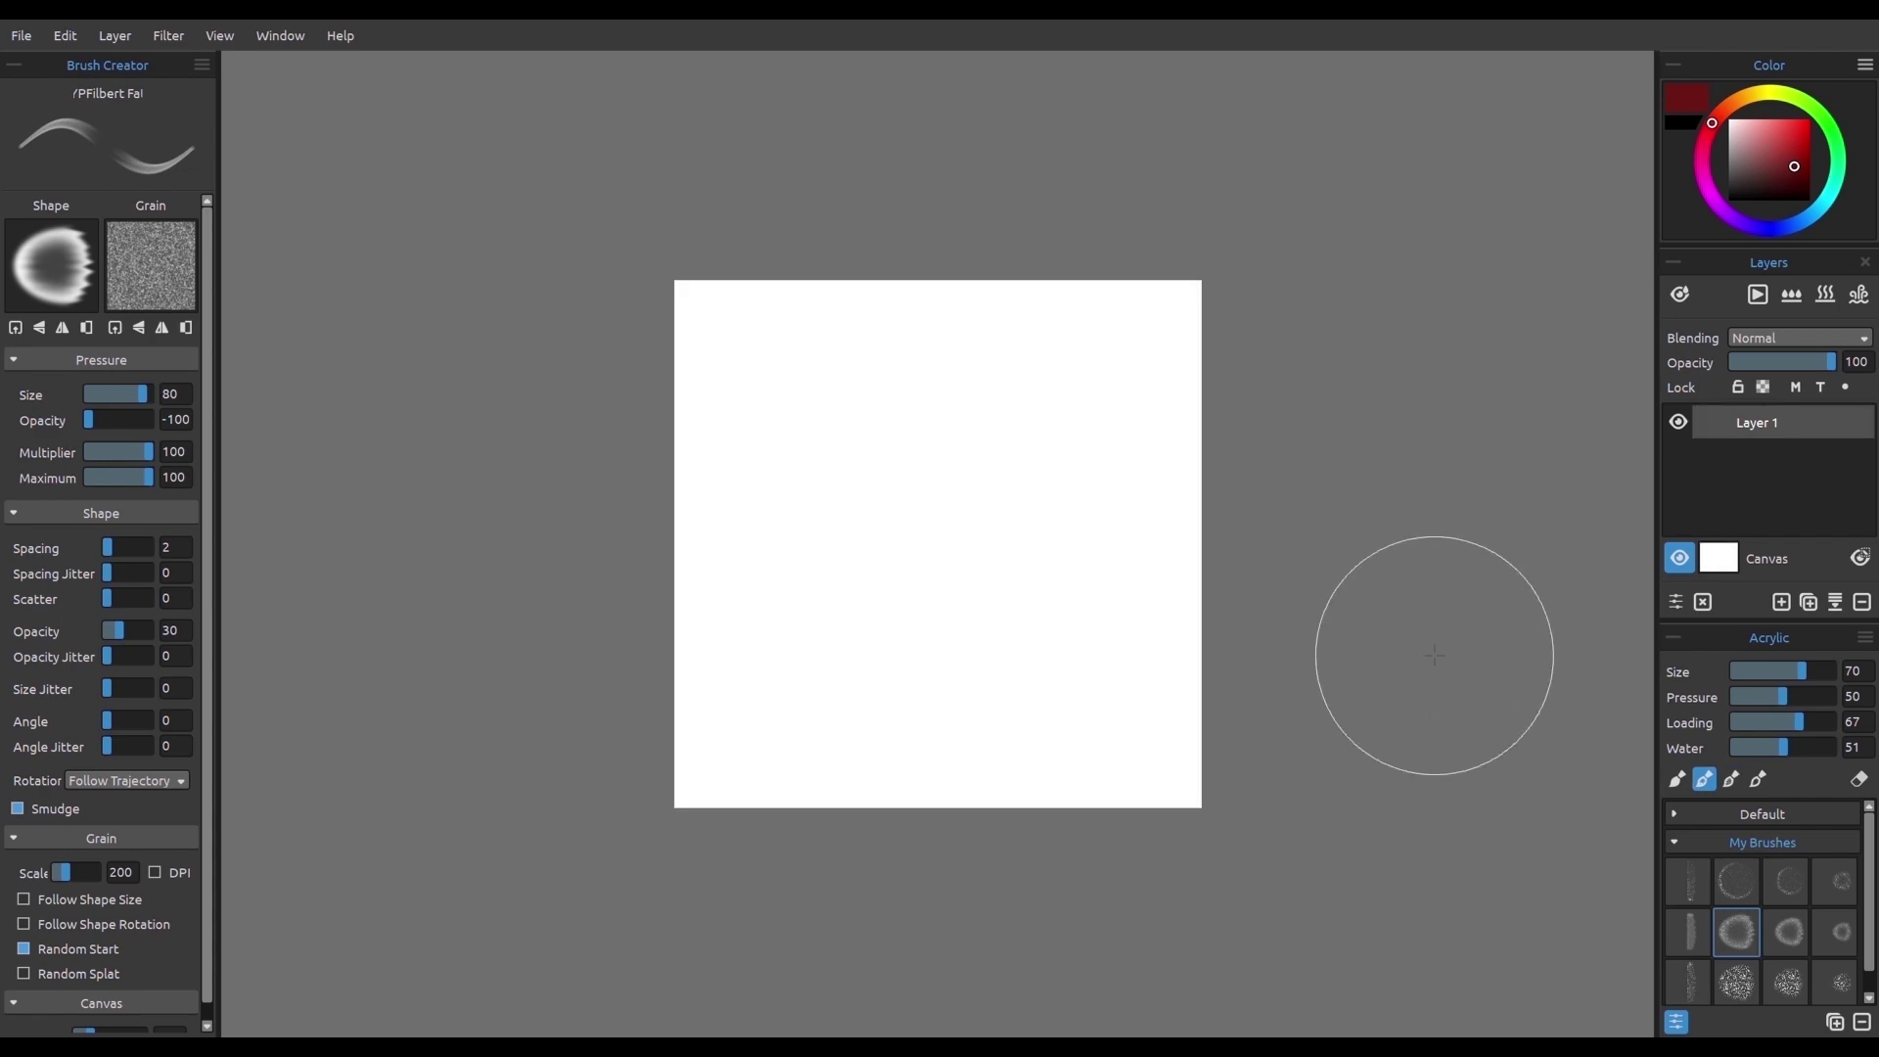
left_click(1718, 557)
left_click(1042, 392)
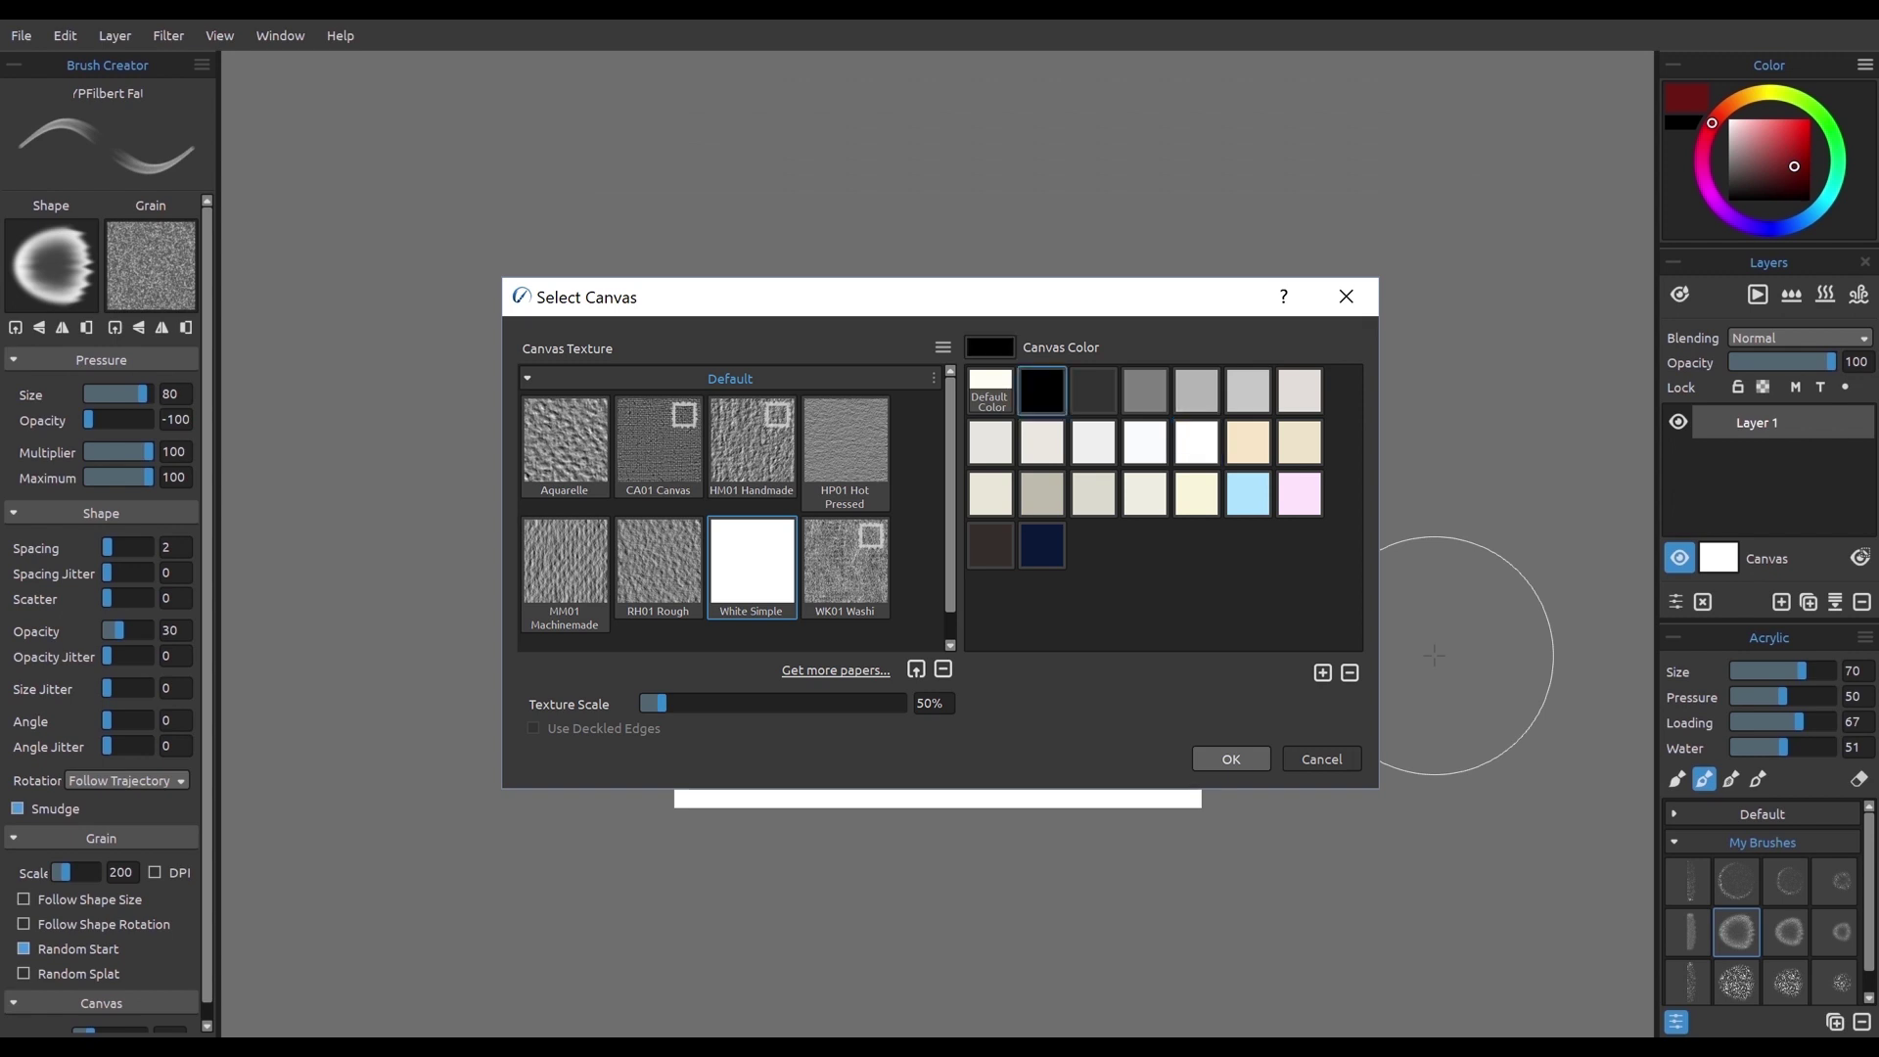
left_click(1231, 759)
Step: Set the canvas Texture Visibility and the acrylic Impasto Depth to 0 in the visual settings
left_click(1675, 600)
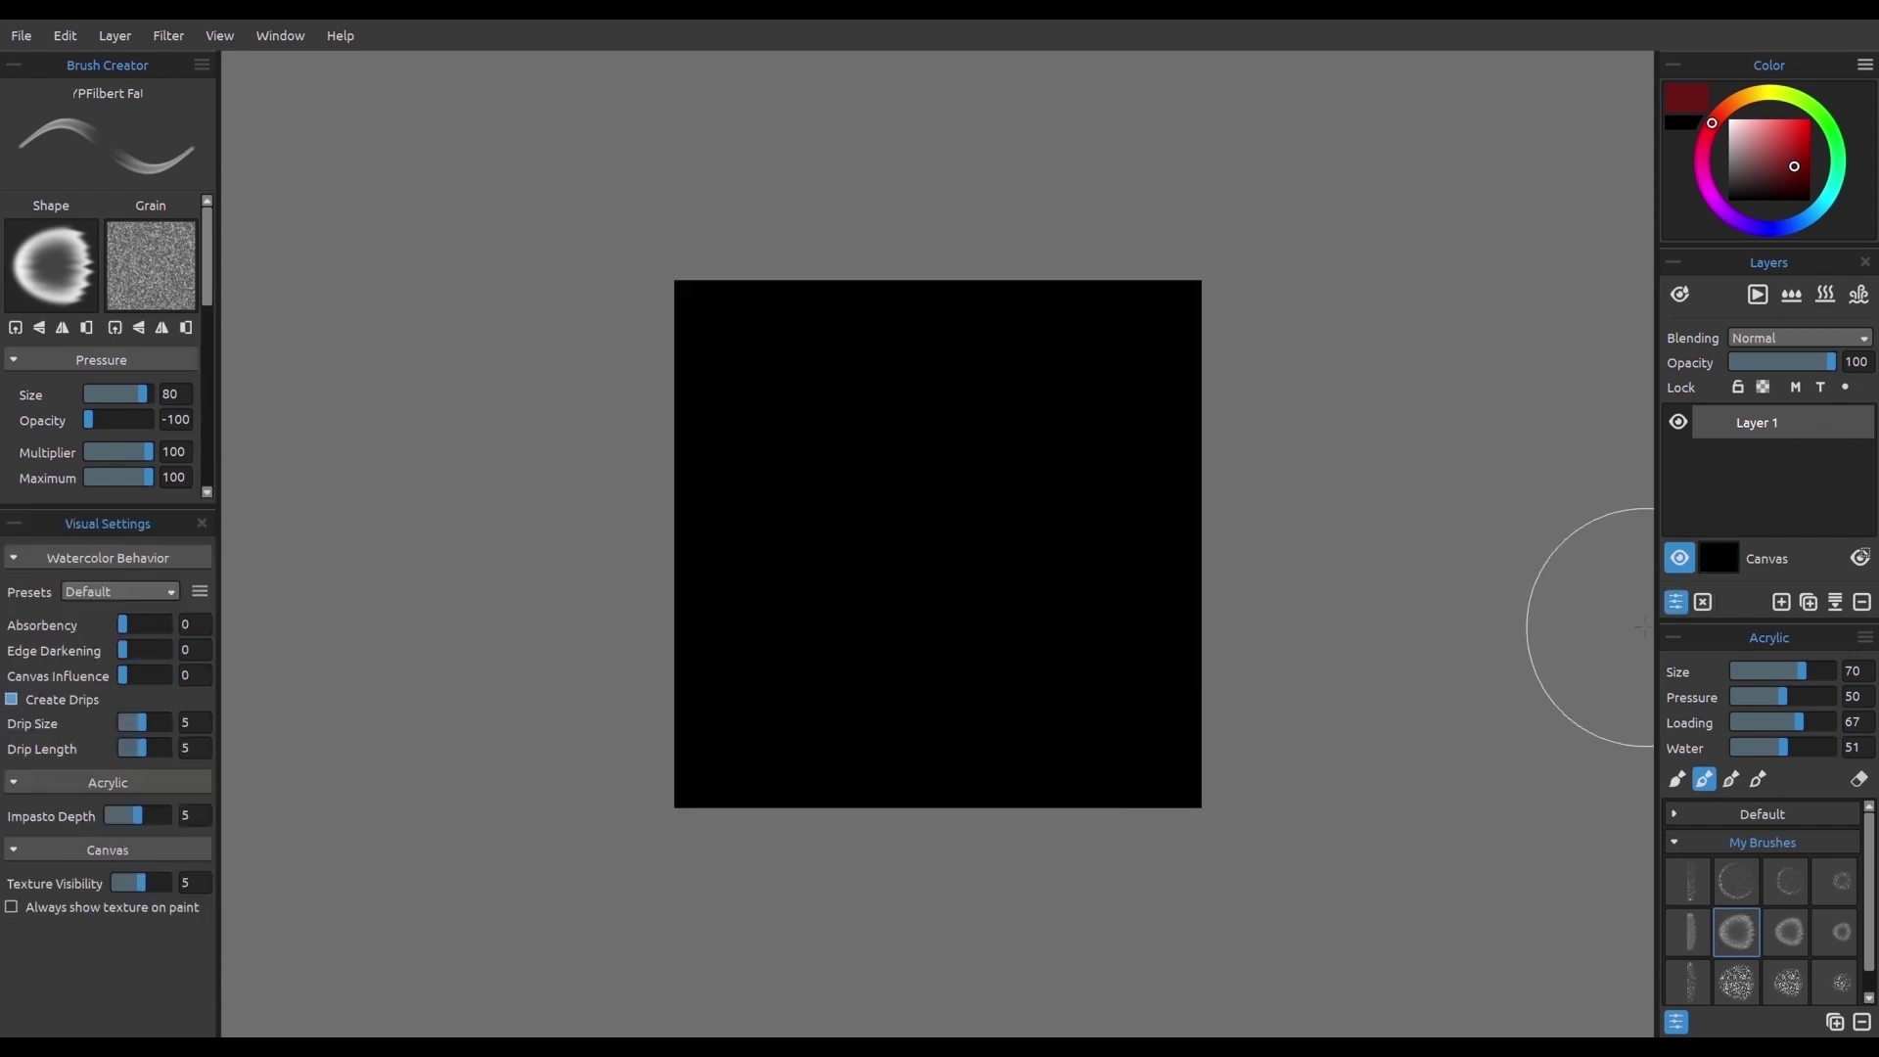
left_click(115, 883)
left_click(108, 815)
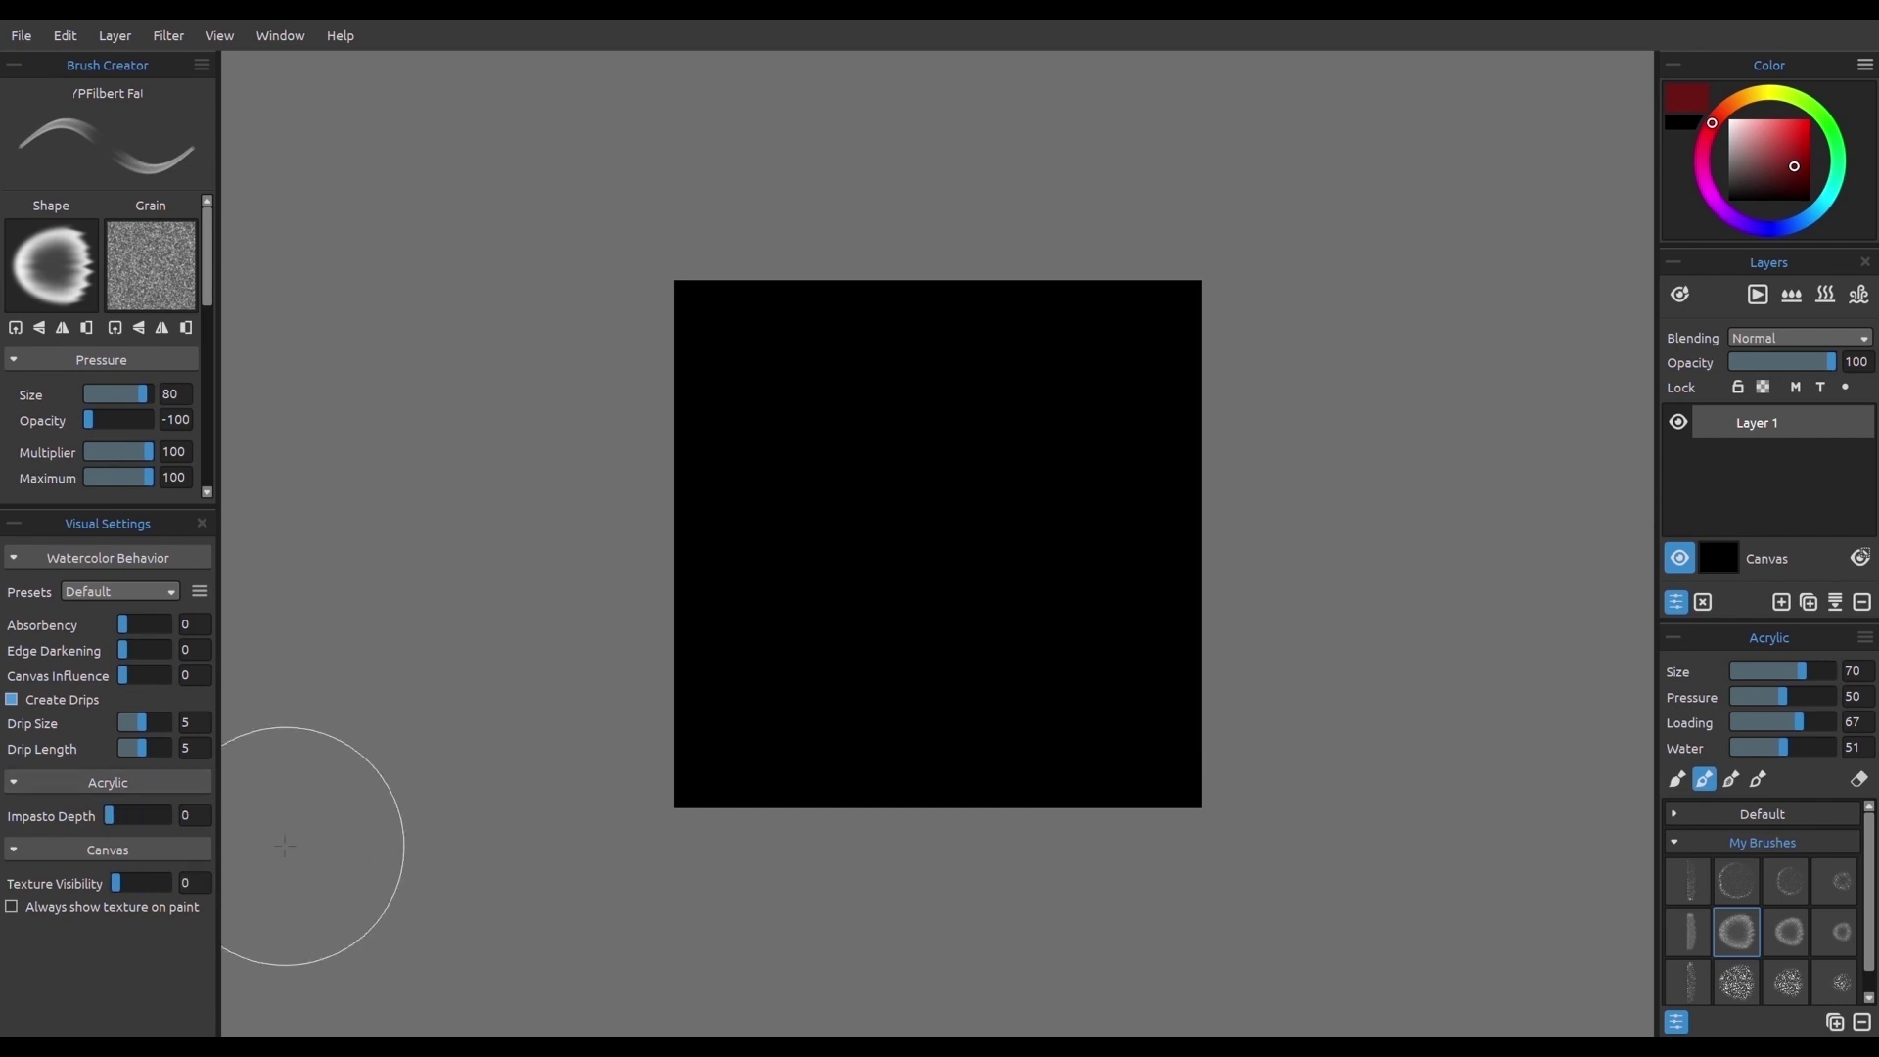
left_click(1675, 601)
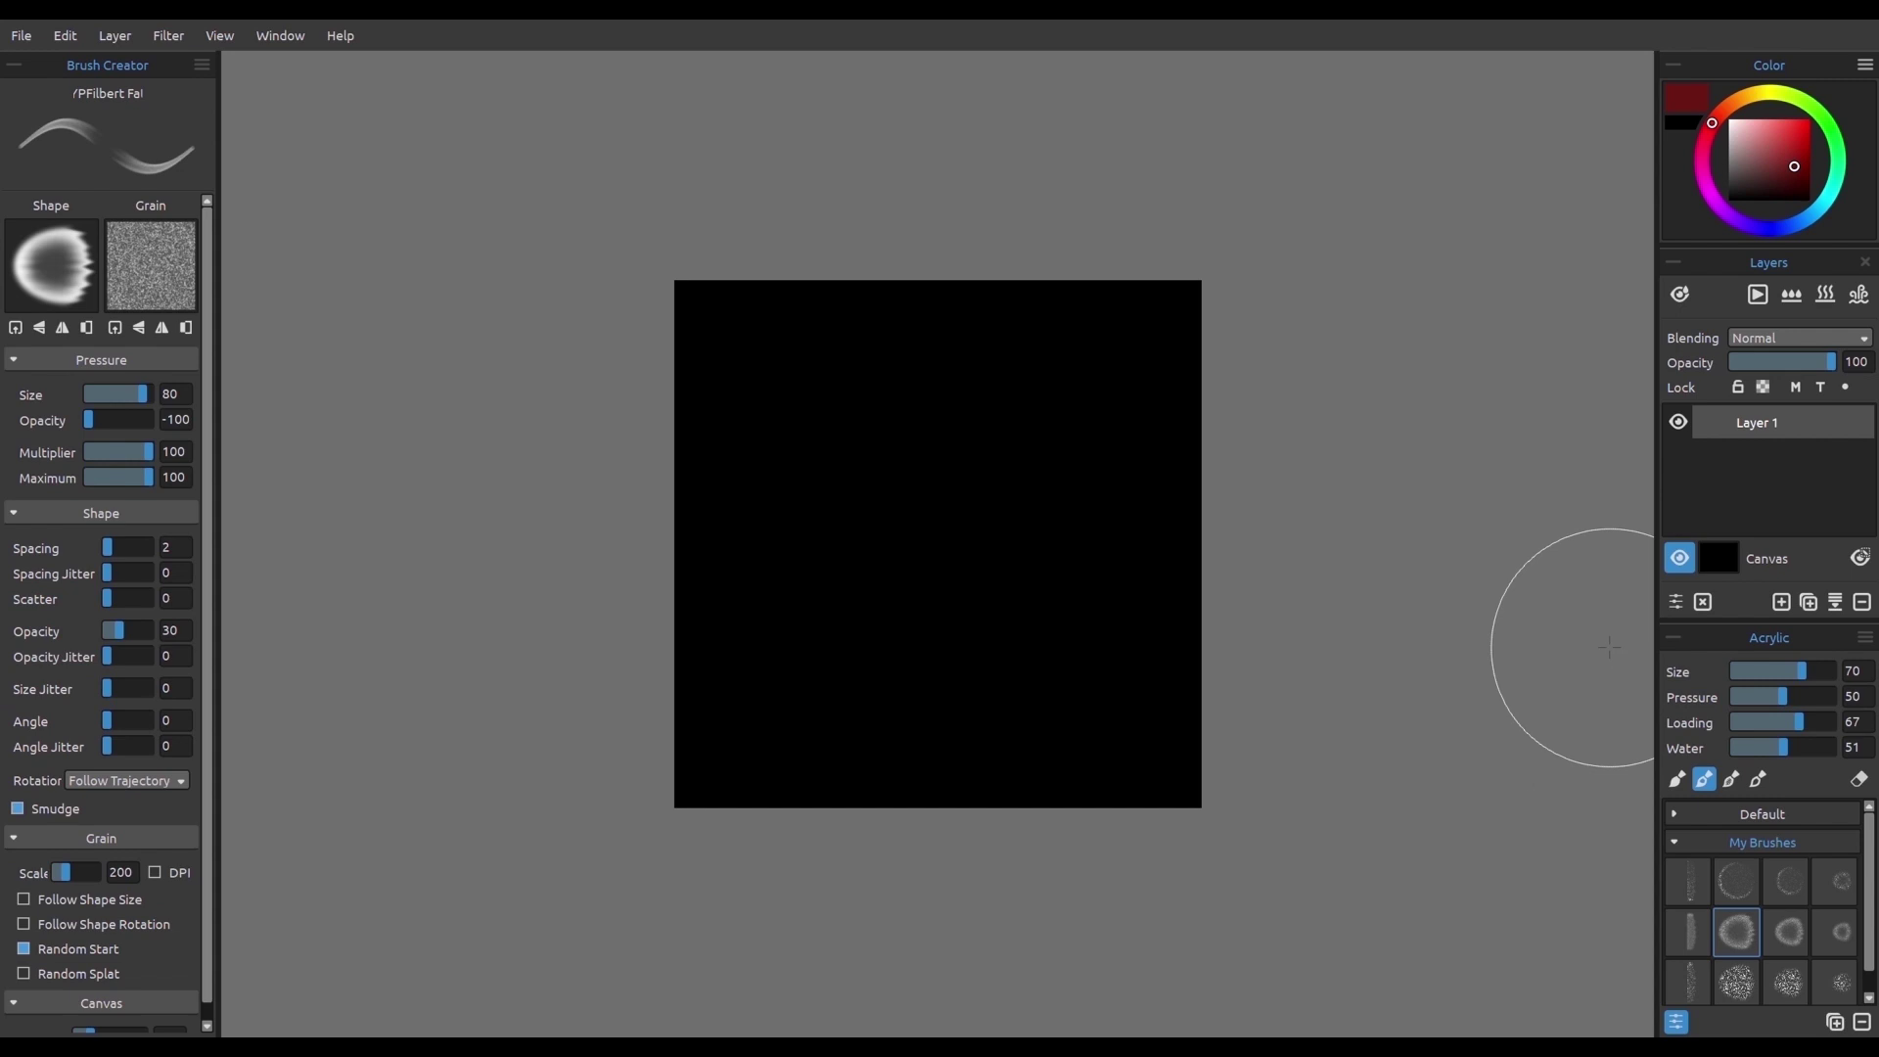
Step: Make a circular selection that touches all four edges of the canvas
key("m")
left_click(1703, 671)
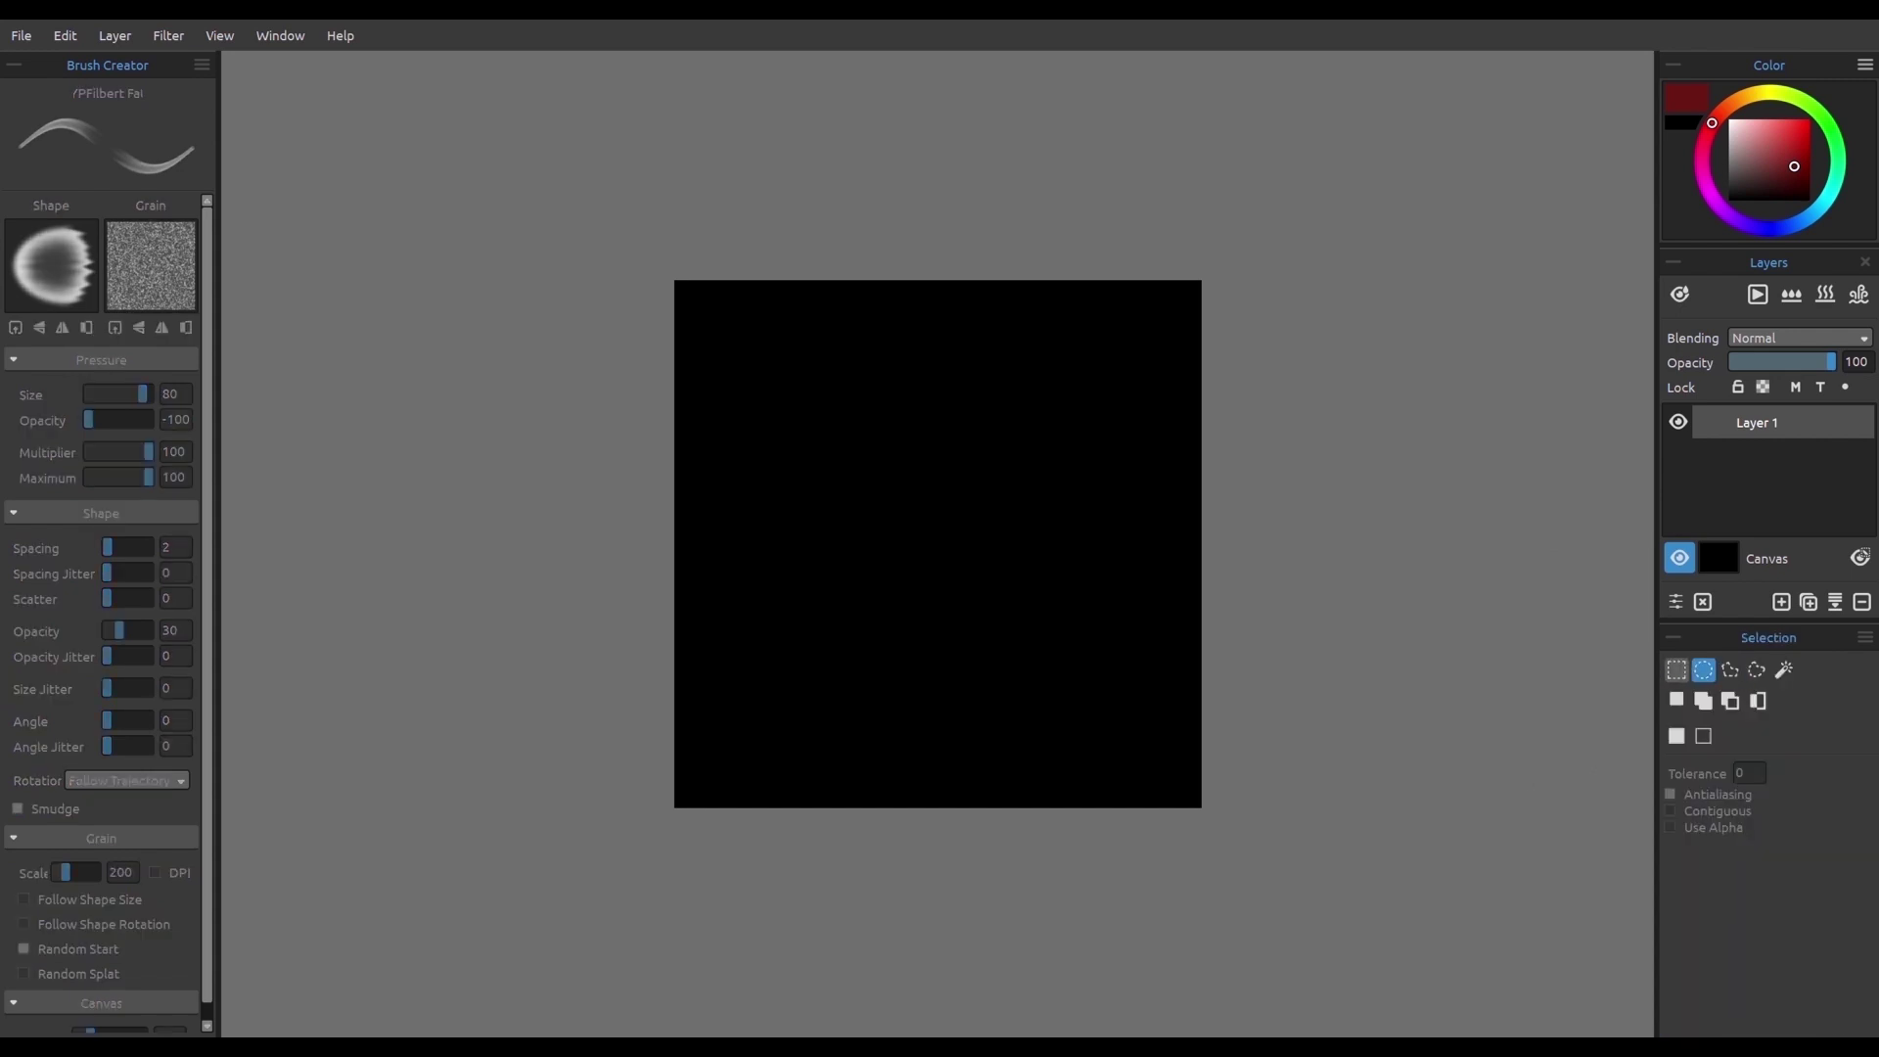
left_click_drag(758, 392, 1202, 715)
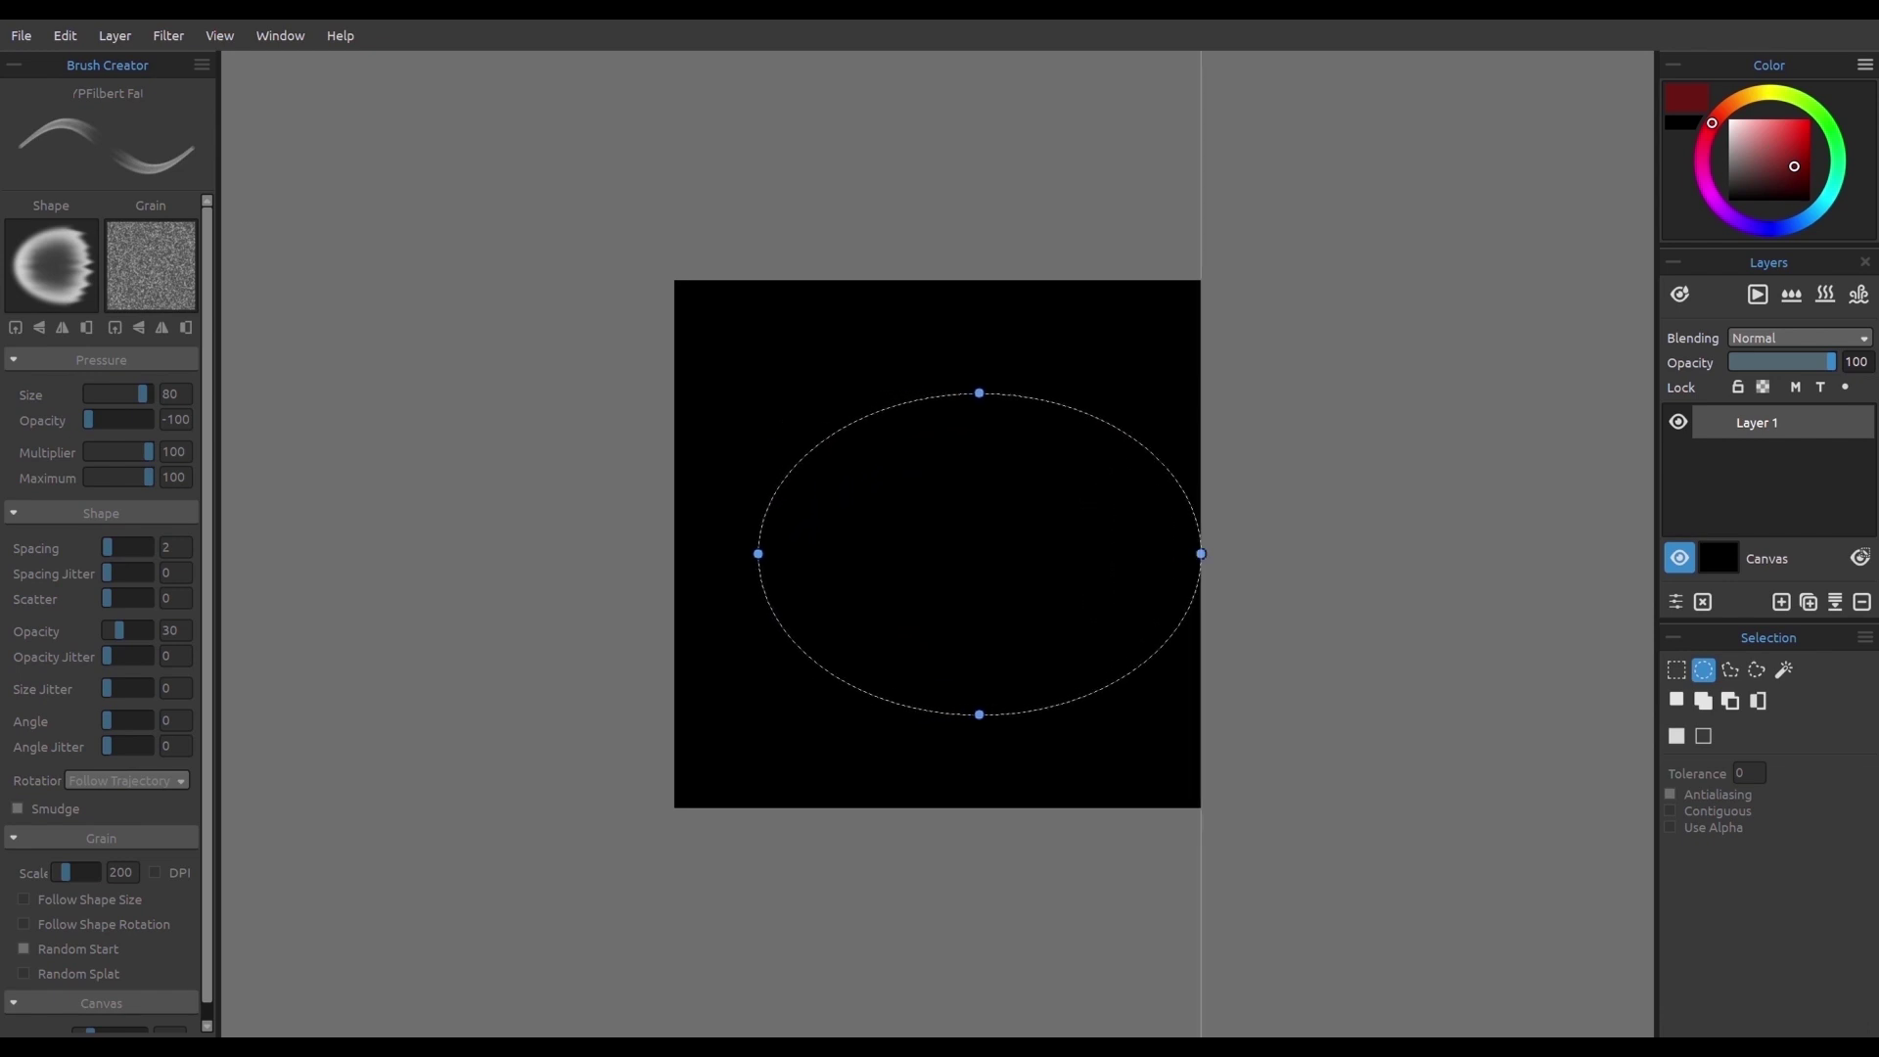
left_click_drag(978, 393, 979, 279)
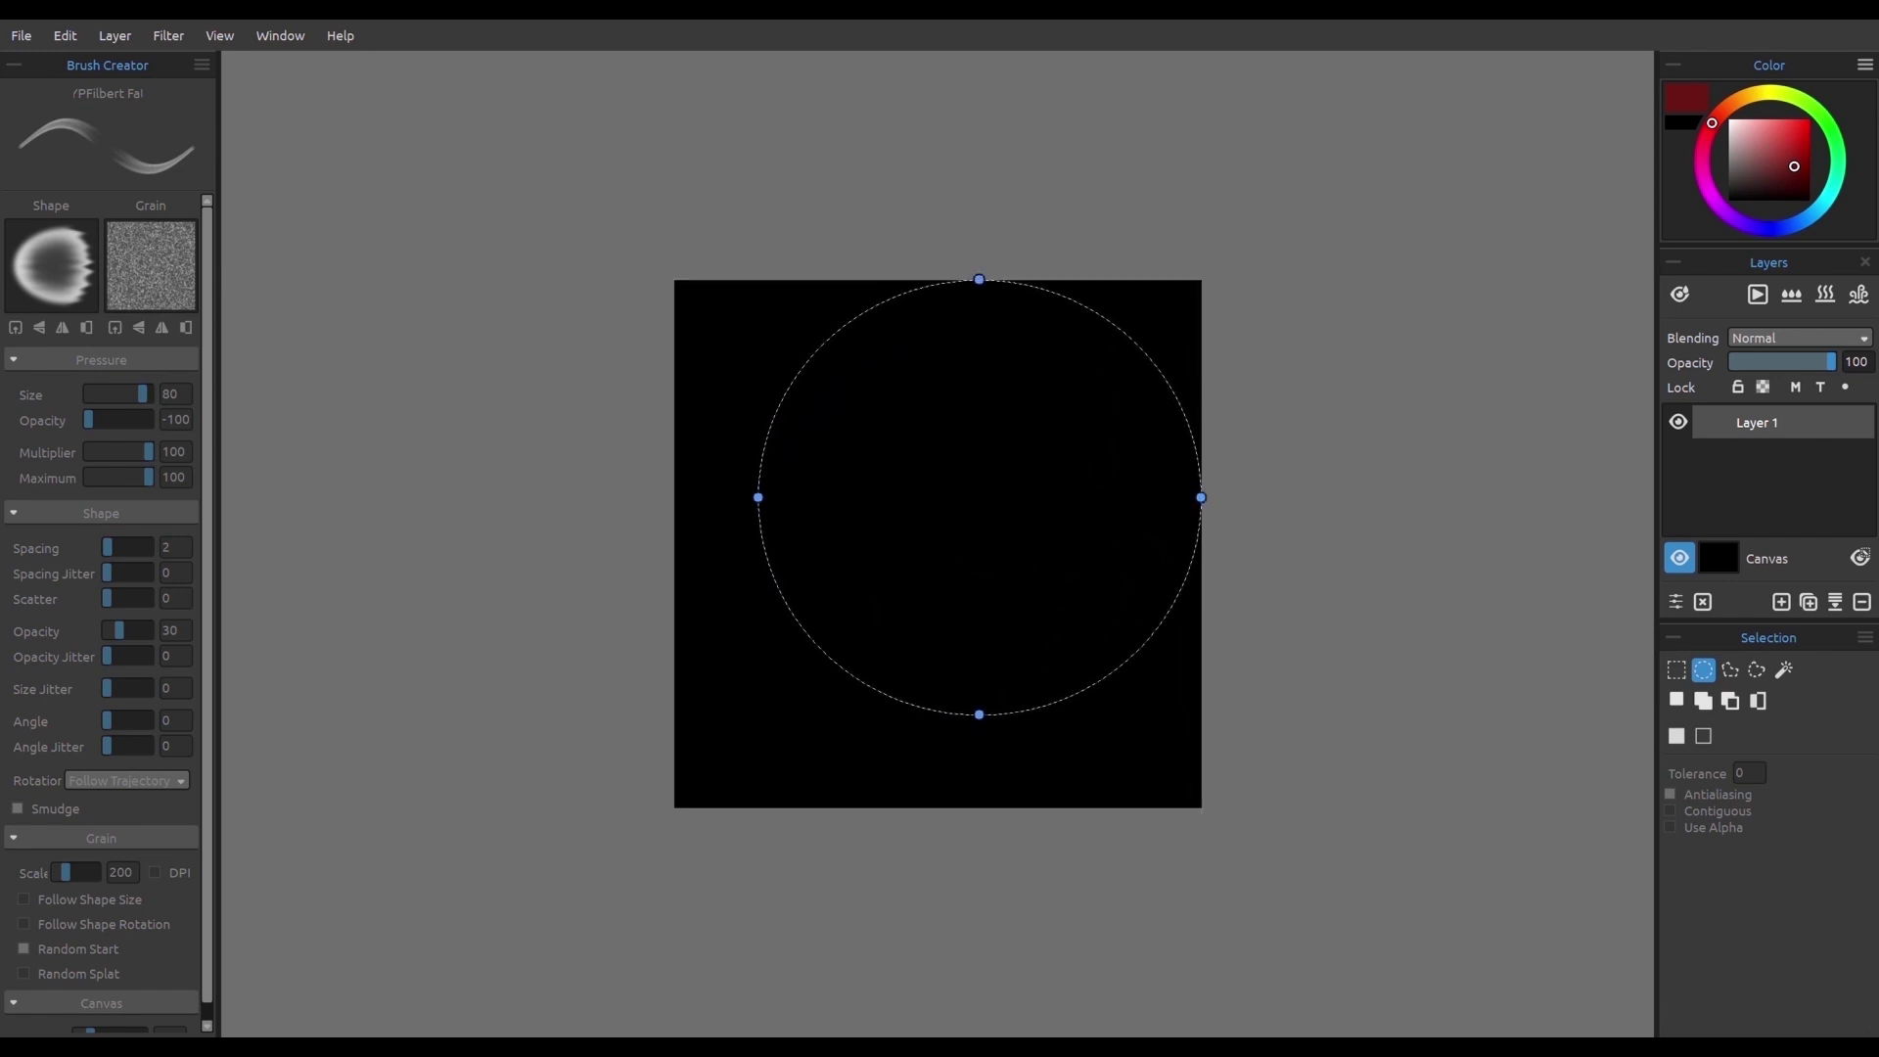
left_click_drag(758, 497, 673, 497)
left_click_drag(937, 714, 937, 807)
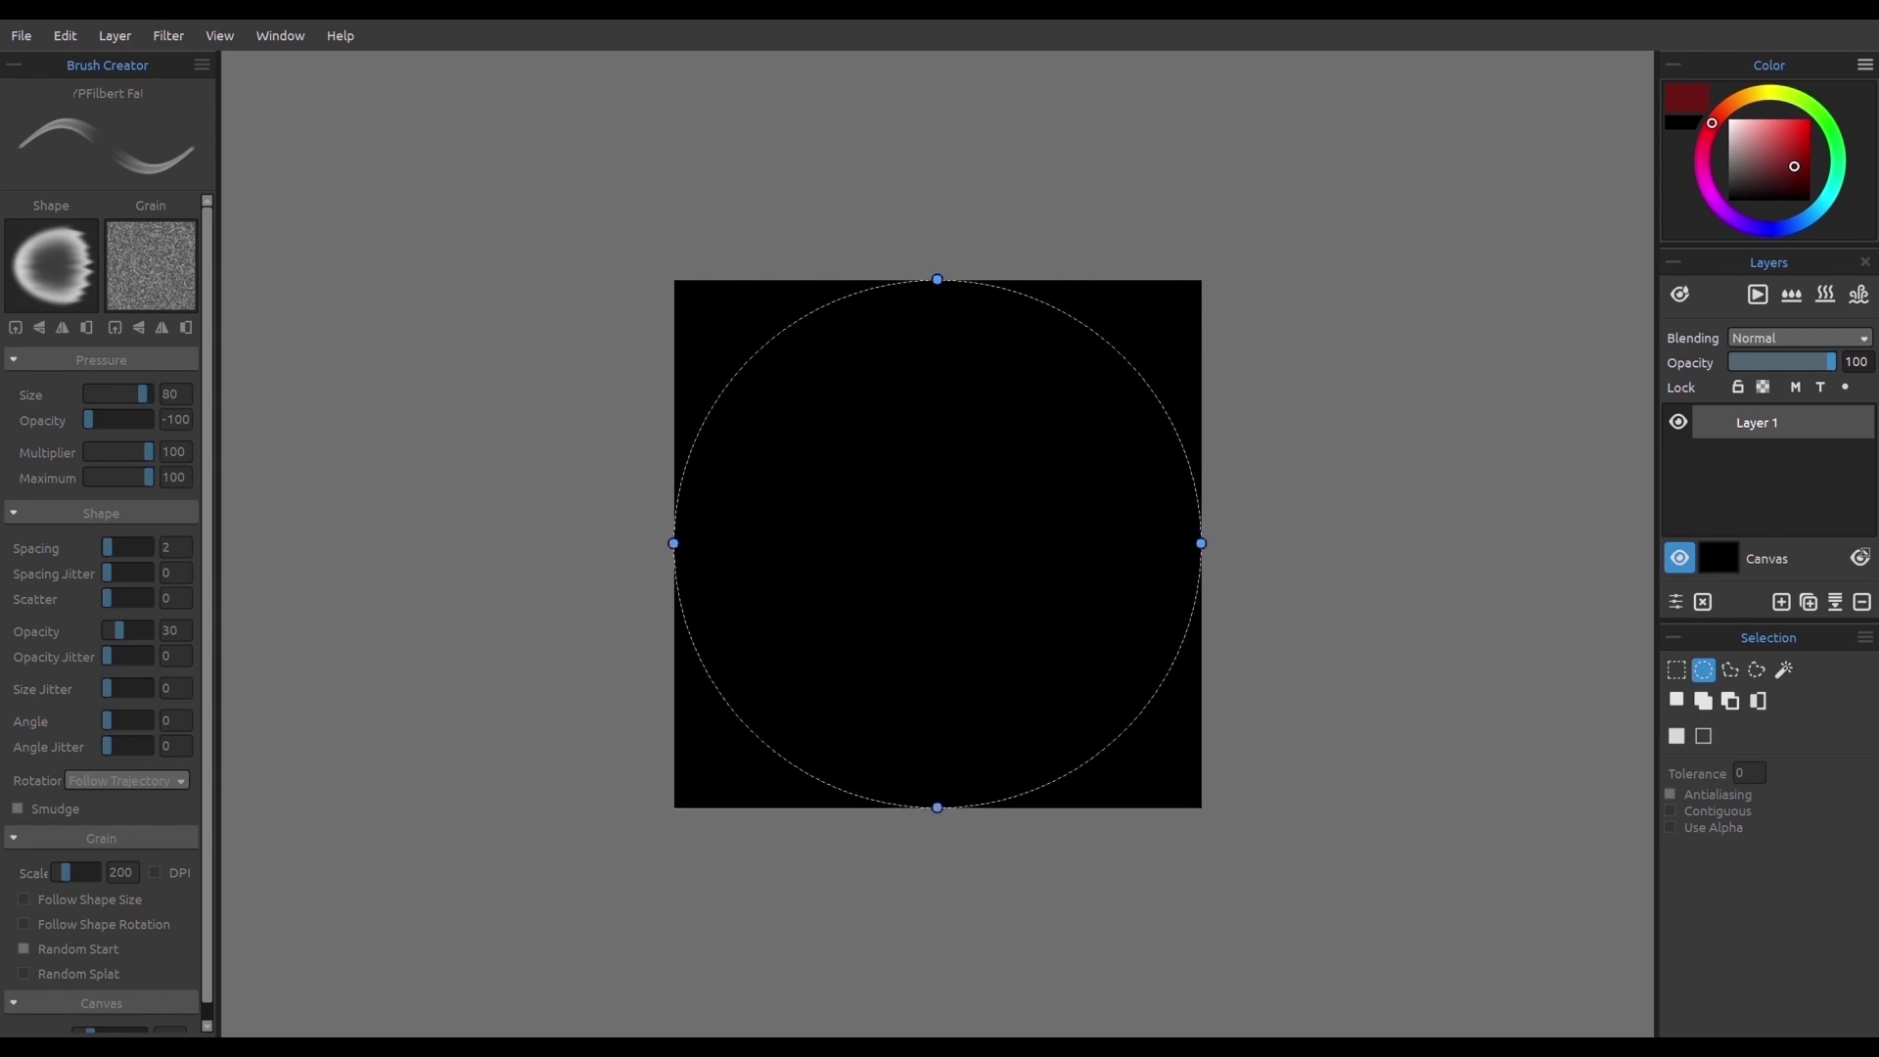
Step: Fill the circular selection with white using the Spray 1 airbrush at size 60
key("a")
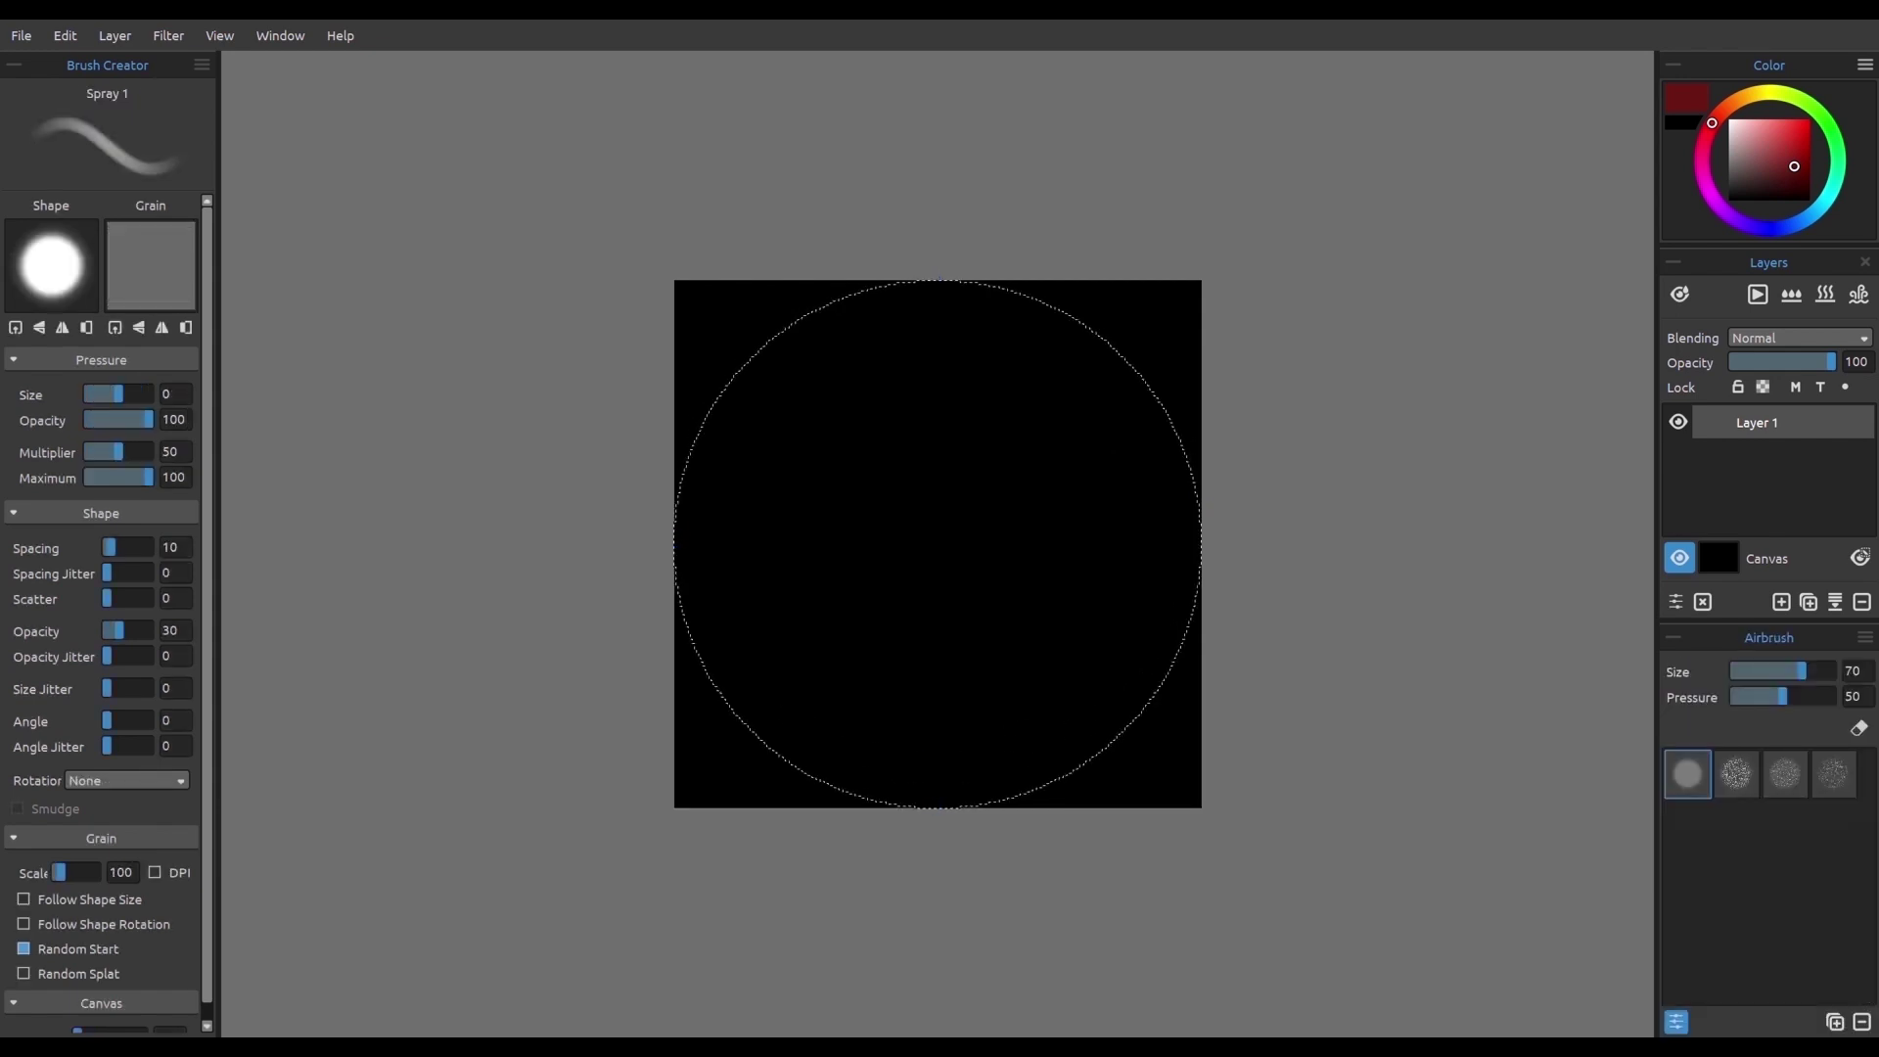
left_click(1729, 121)
key("bracketright")
key("bracketright")
key("bracketright")
key("bracketleft")
key("bracketleft")
key("bracketleft")
key("bracketleft")
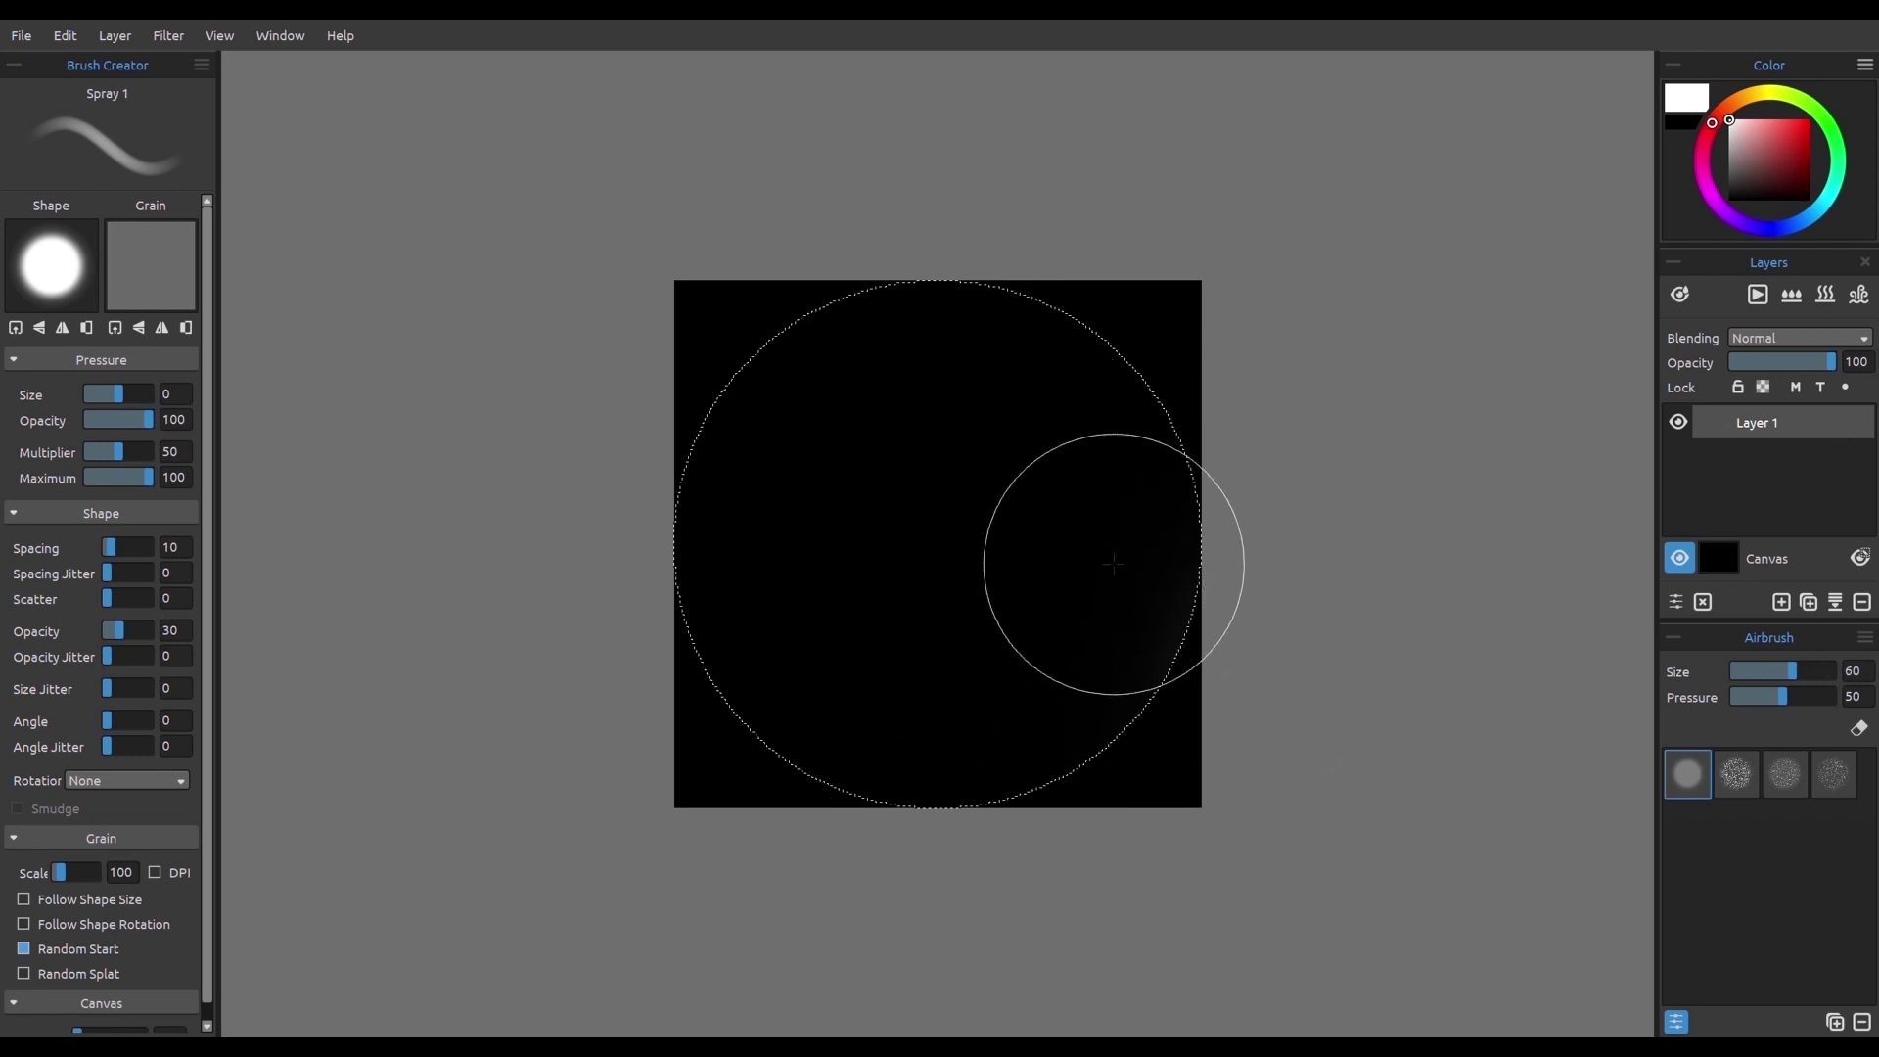
mouse_move(1141, 440)
left_mouse_down()
mouse_move(797, 356)
mouse_move(1020, 697)
mouse_move(860, 357)
mouse_move(1116, 441)
mouse_move(906, 763)
mouse_move(824, 568)
mouse_move(901, 440)
mouse_move(1099, 474)
mouse_move(1028, 545)
mouse_move(1094, 505)
mouse_move(676, 658)
mouse_move(1145, 399)
mouse_move(801, 759)
mouse_move(1090, 363)
mouse_move(860, 747)
mouse_move(901, 365)
mouse_move(1099, 767)
mouse_move(1090, 423)
mouse_move(851, 625)
mouse_move(759, 868)
left_mouse_up()
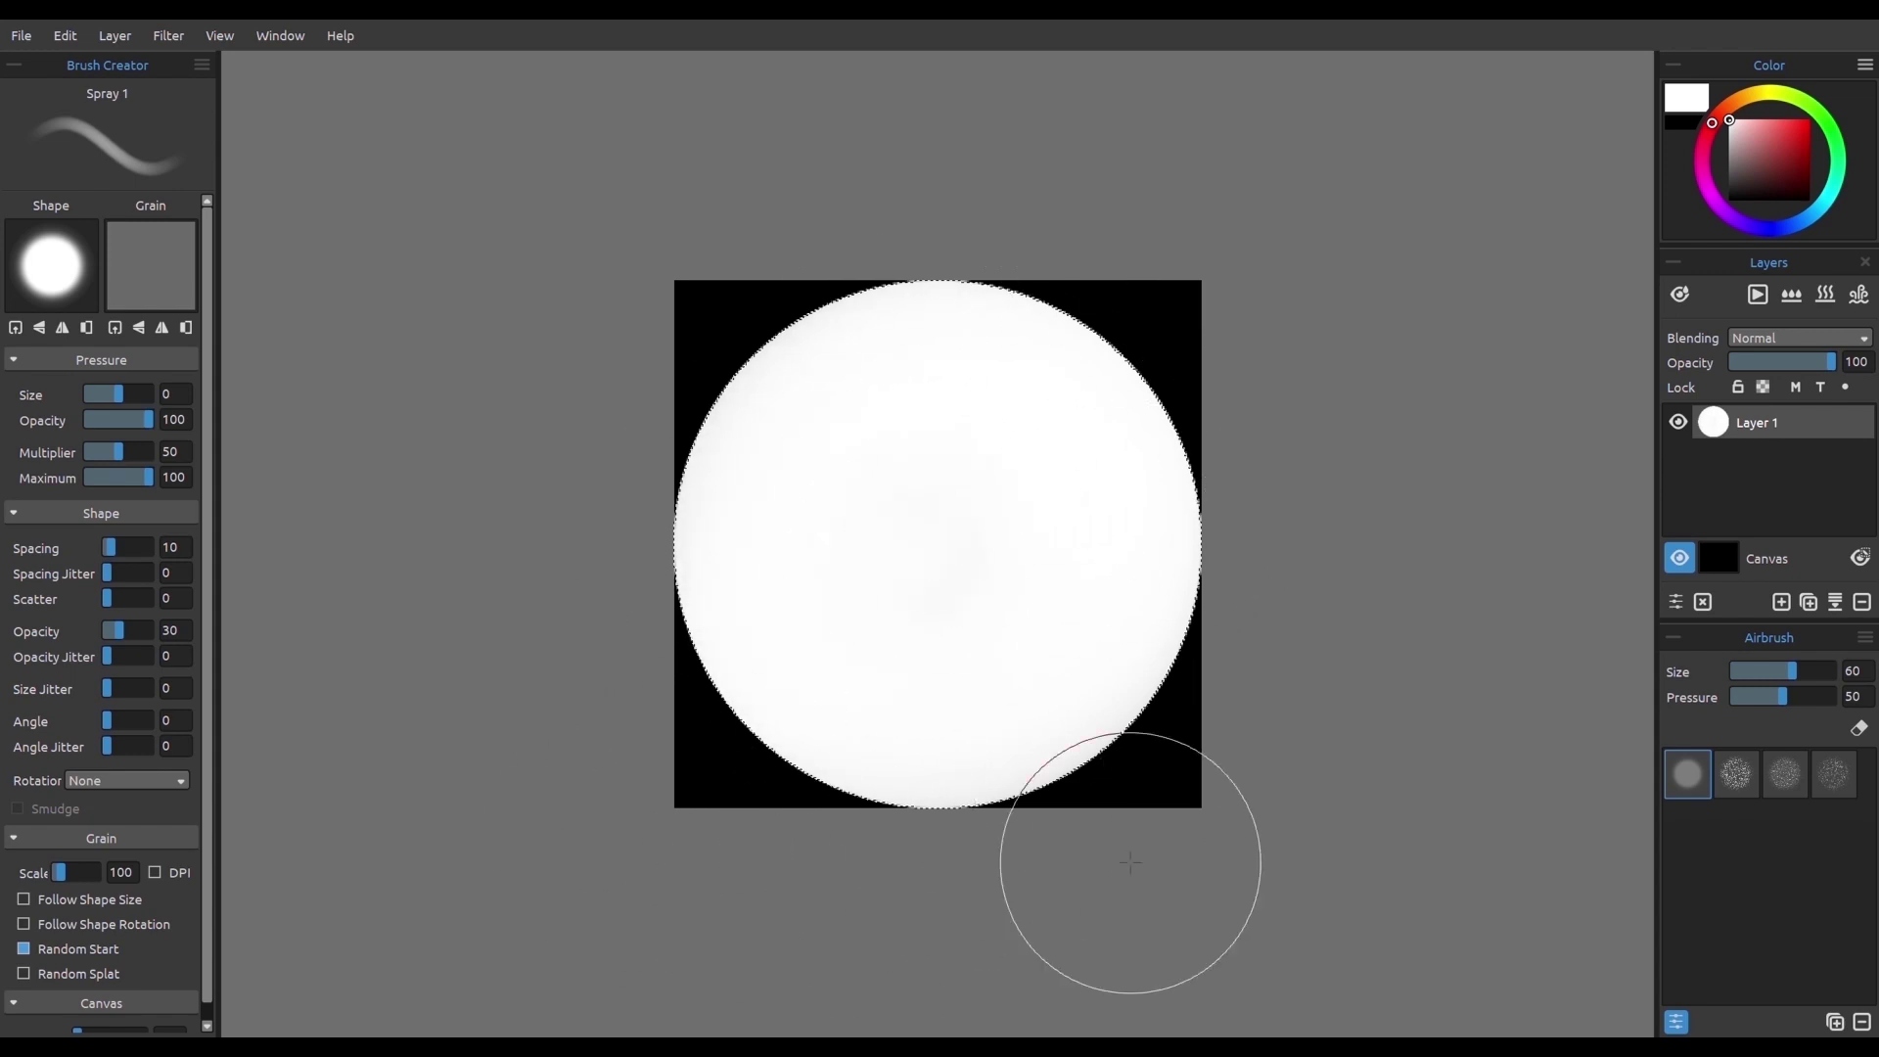
Step: Add a layer and fill the circular selection on it with dark gray, setting the color's lightness to 33 with the color sliders
key("ctrl+shift+n")
left_click(1865, 65)
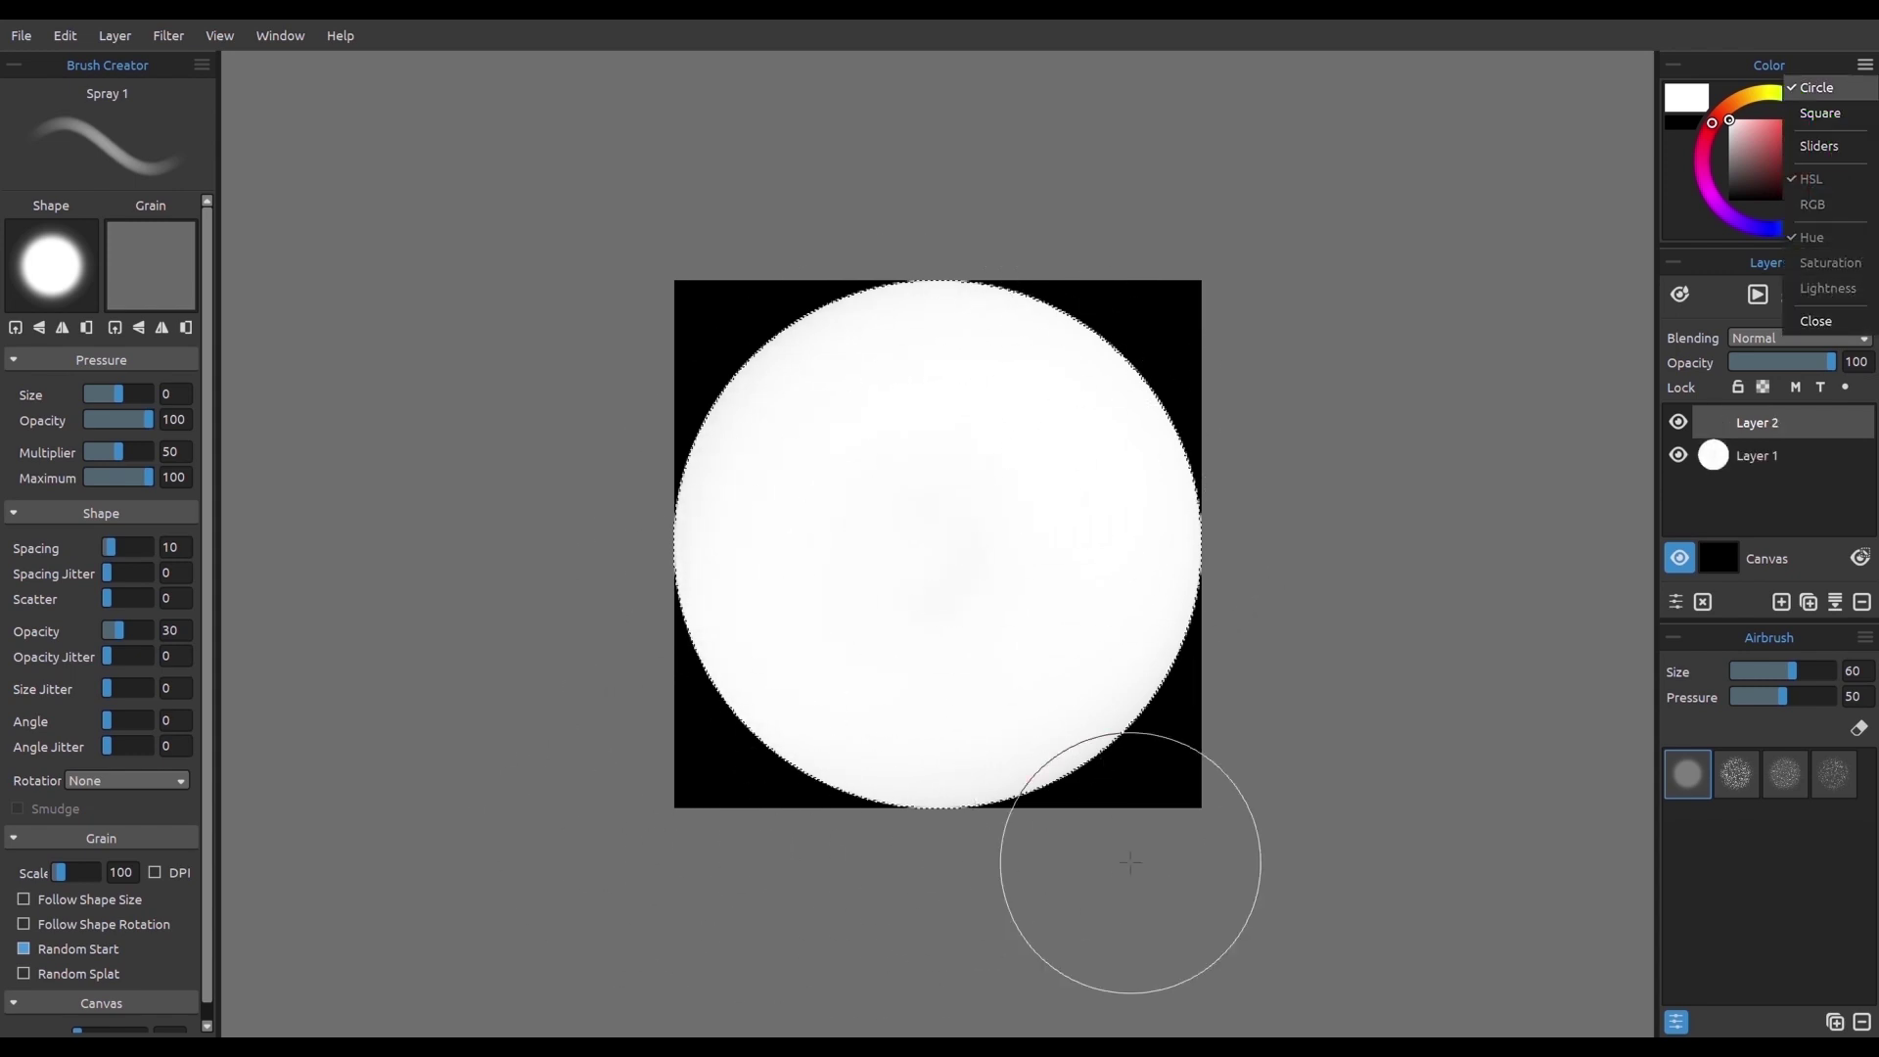
left_click(1825, 145)
left_click(1703, 227)
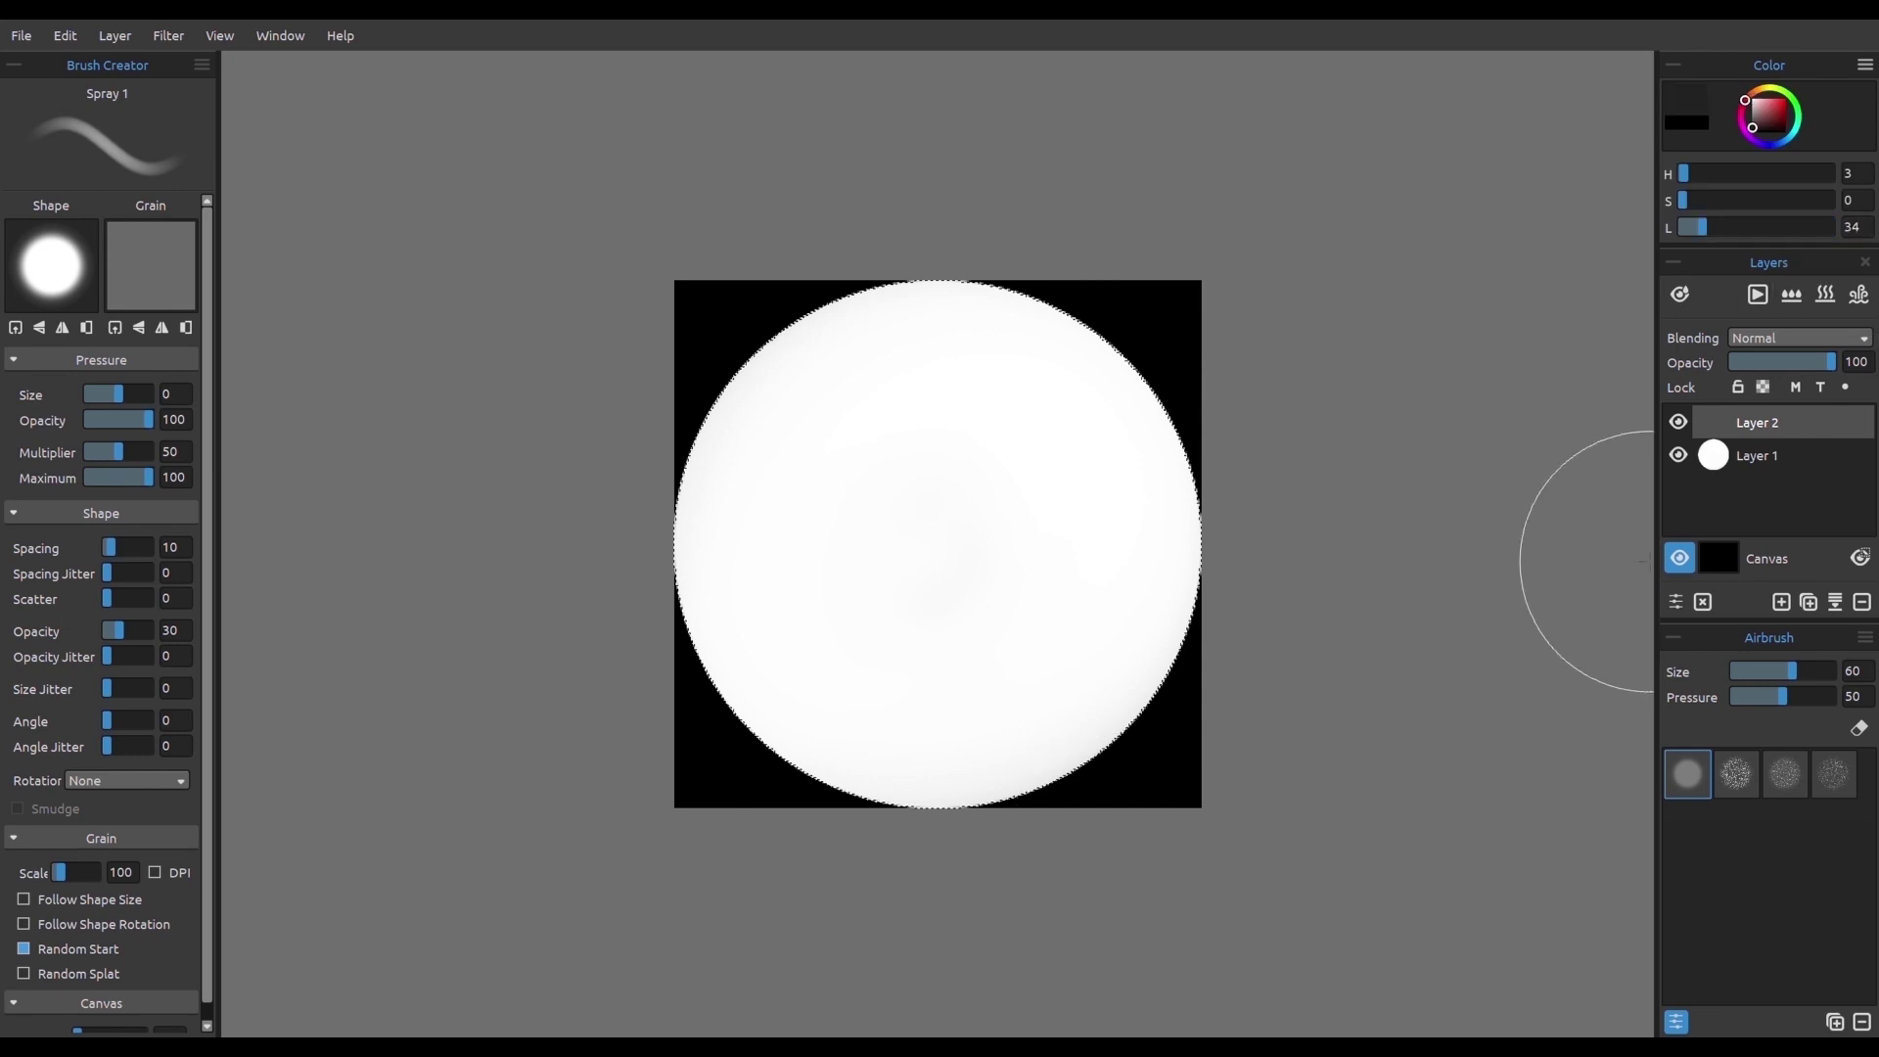
scroll(1856, 227, "down", 1)
mouse_move(1259, 649)
left_mouse_down()
mouse_move(1067, 348)
mouse_move(781, 686)
mouse_move(1052, 347)
mouse_move(1127, 579)
mouse_move(708, 599)
mouse_move(878, 489)
mouse_move(912, 507)
mouse_move(868, 631)
mouse_move(979, 310)
mouse_move(1094, 682)
mouse_move(768, 524)
mouse_move(868, 612)
mouse_move(915, 311)
mouse_move(773, 688)
mouse_move(1175, 532)
mouse_move(751, 465)
mouse_move(1035, 617)
mouse_move(947, 624)
mouse_move(971, 572)
mouse_move(1102, 533)
mouse_move(949, 436)
mouse_move(836, 482)
mouse_move(1324, 664)
left_mouse_up()
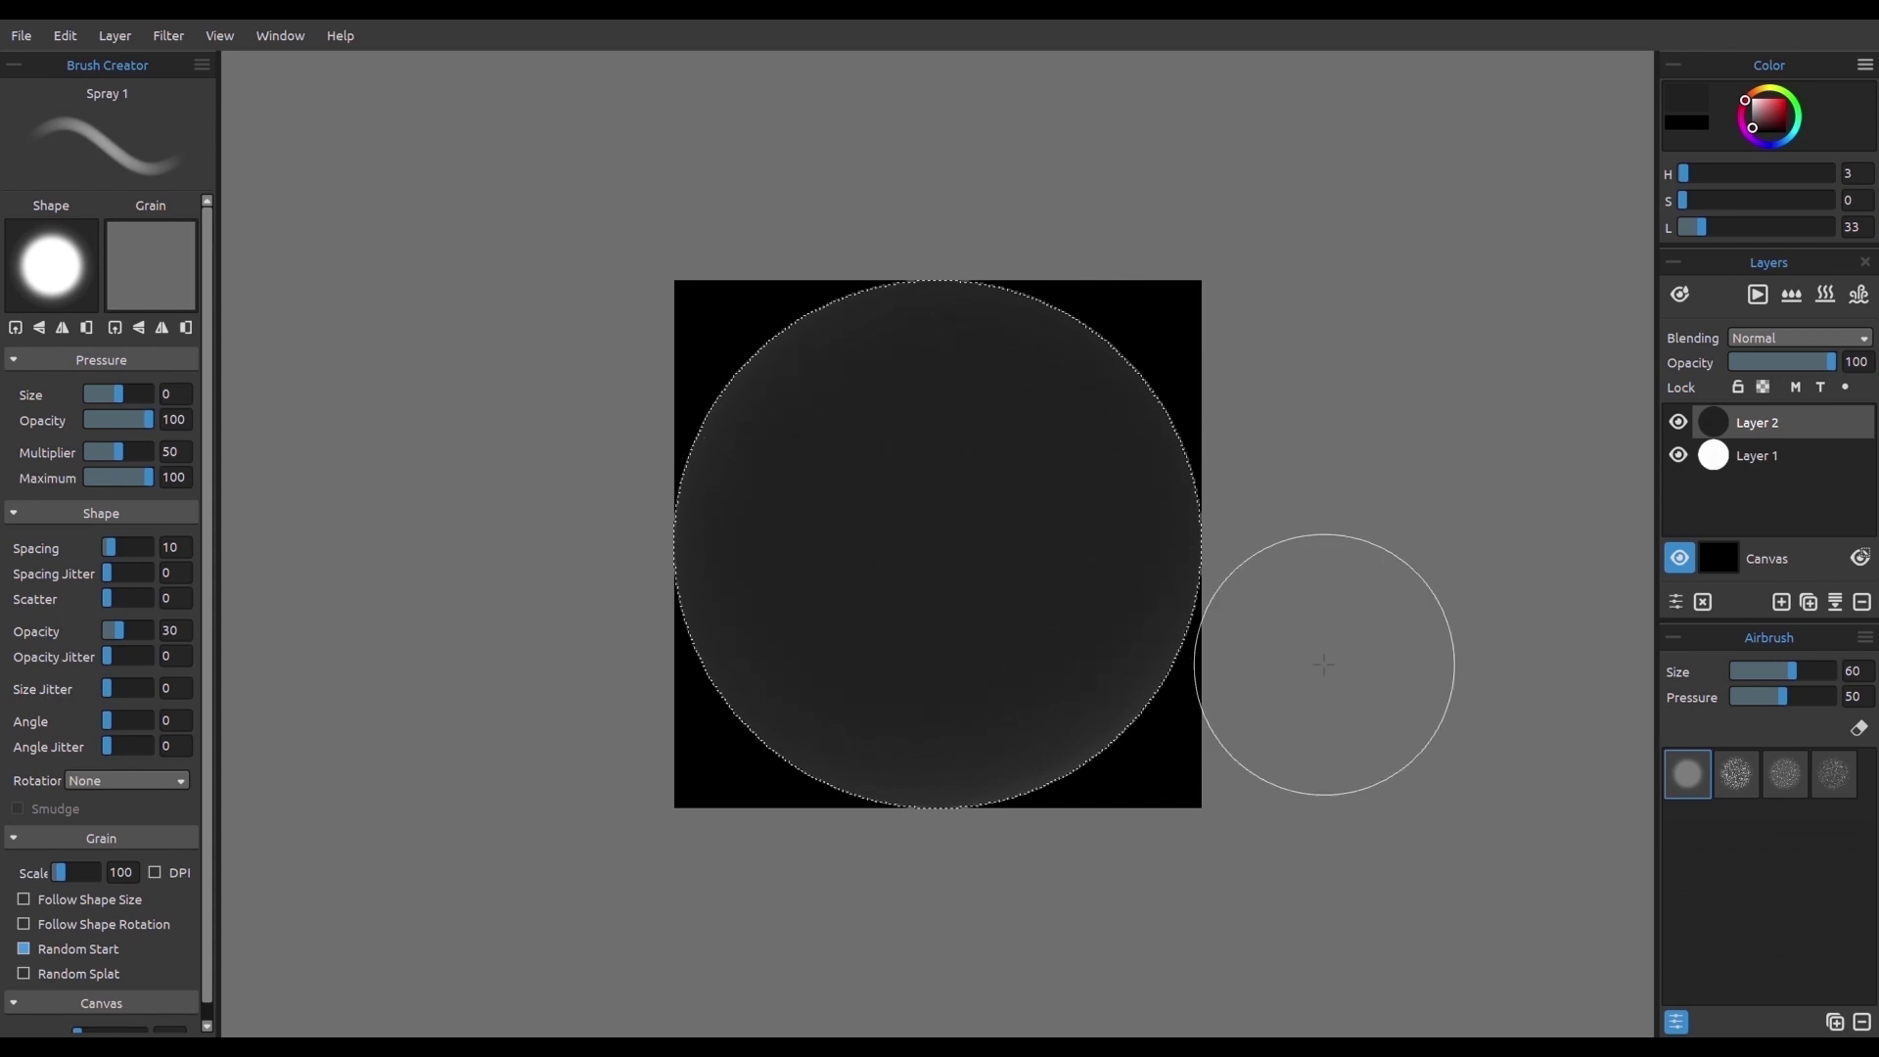
Step: Deselect and scale the dark gray circle down to 237 x 237 px, keeping its upper-right corner fixed
key("ctrl+d")
key("ctrl+t")
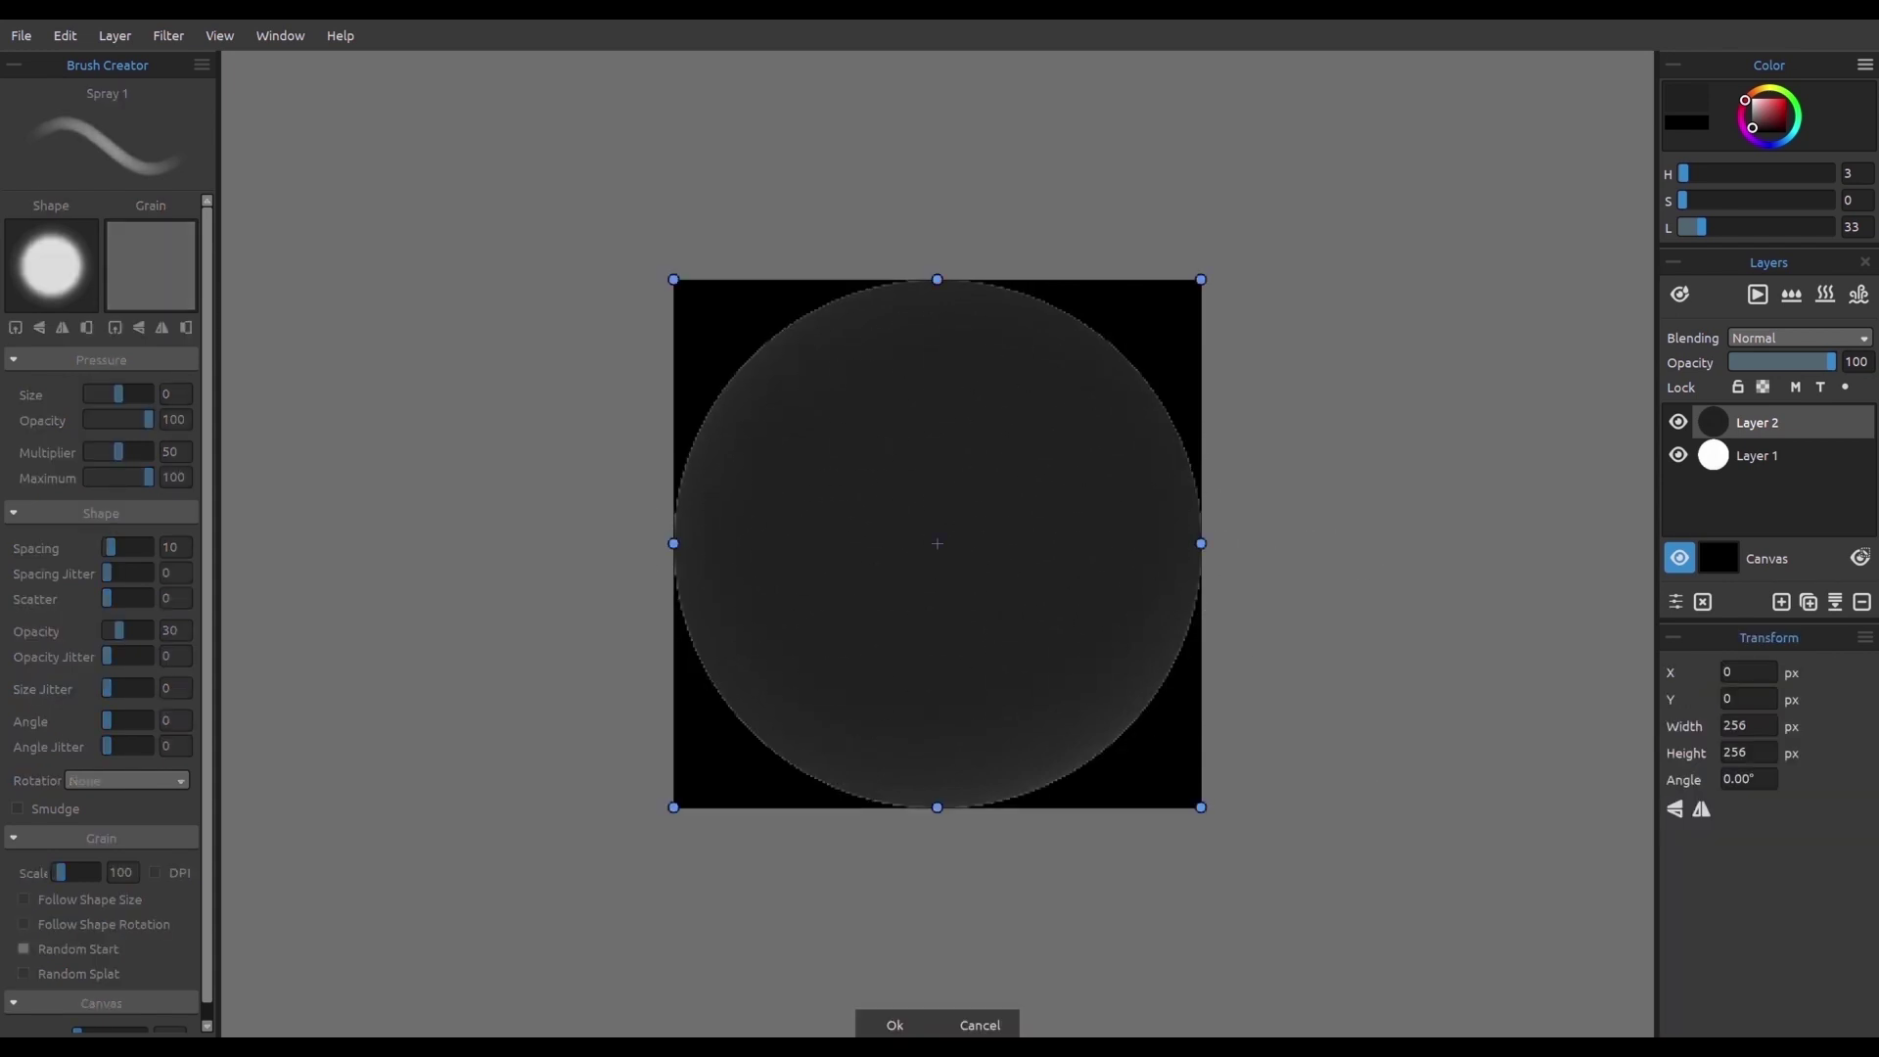
left_click_drag(674, 807, 712, 768)
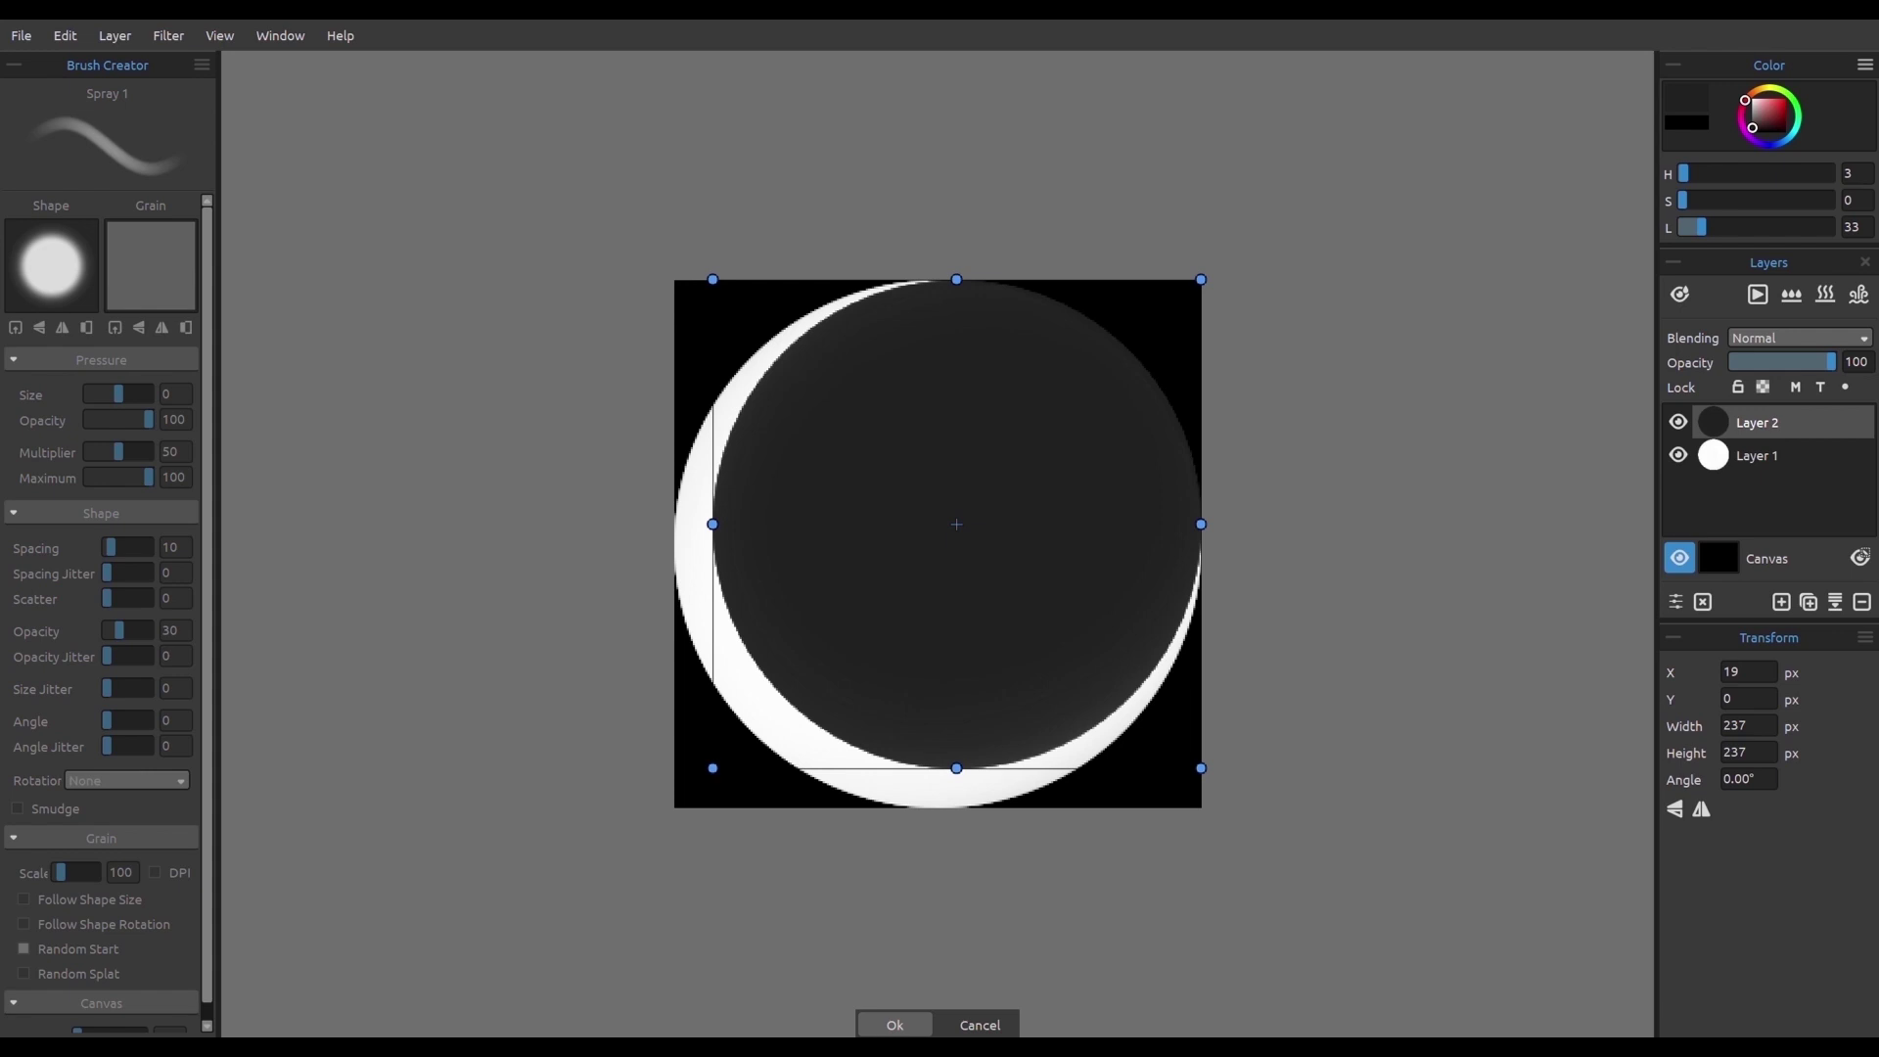
left_click(894, 1024)
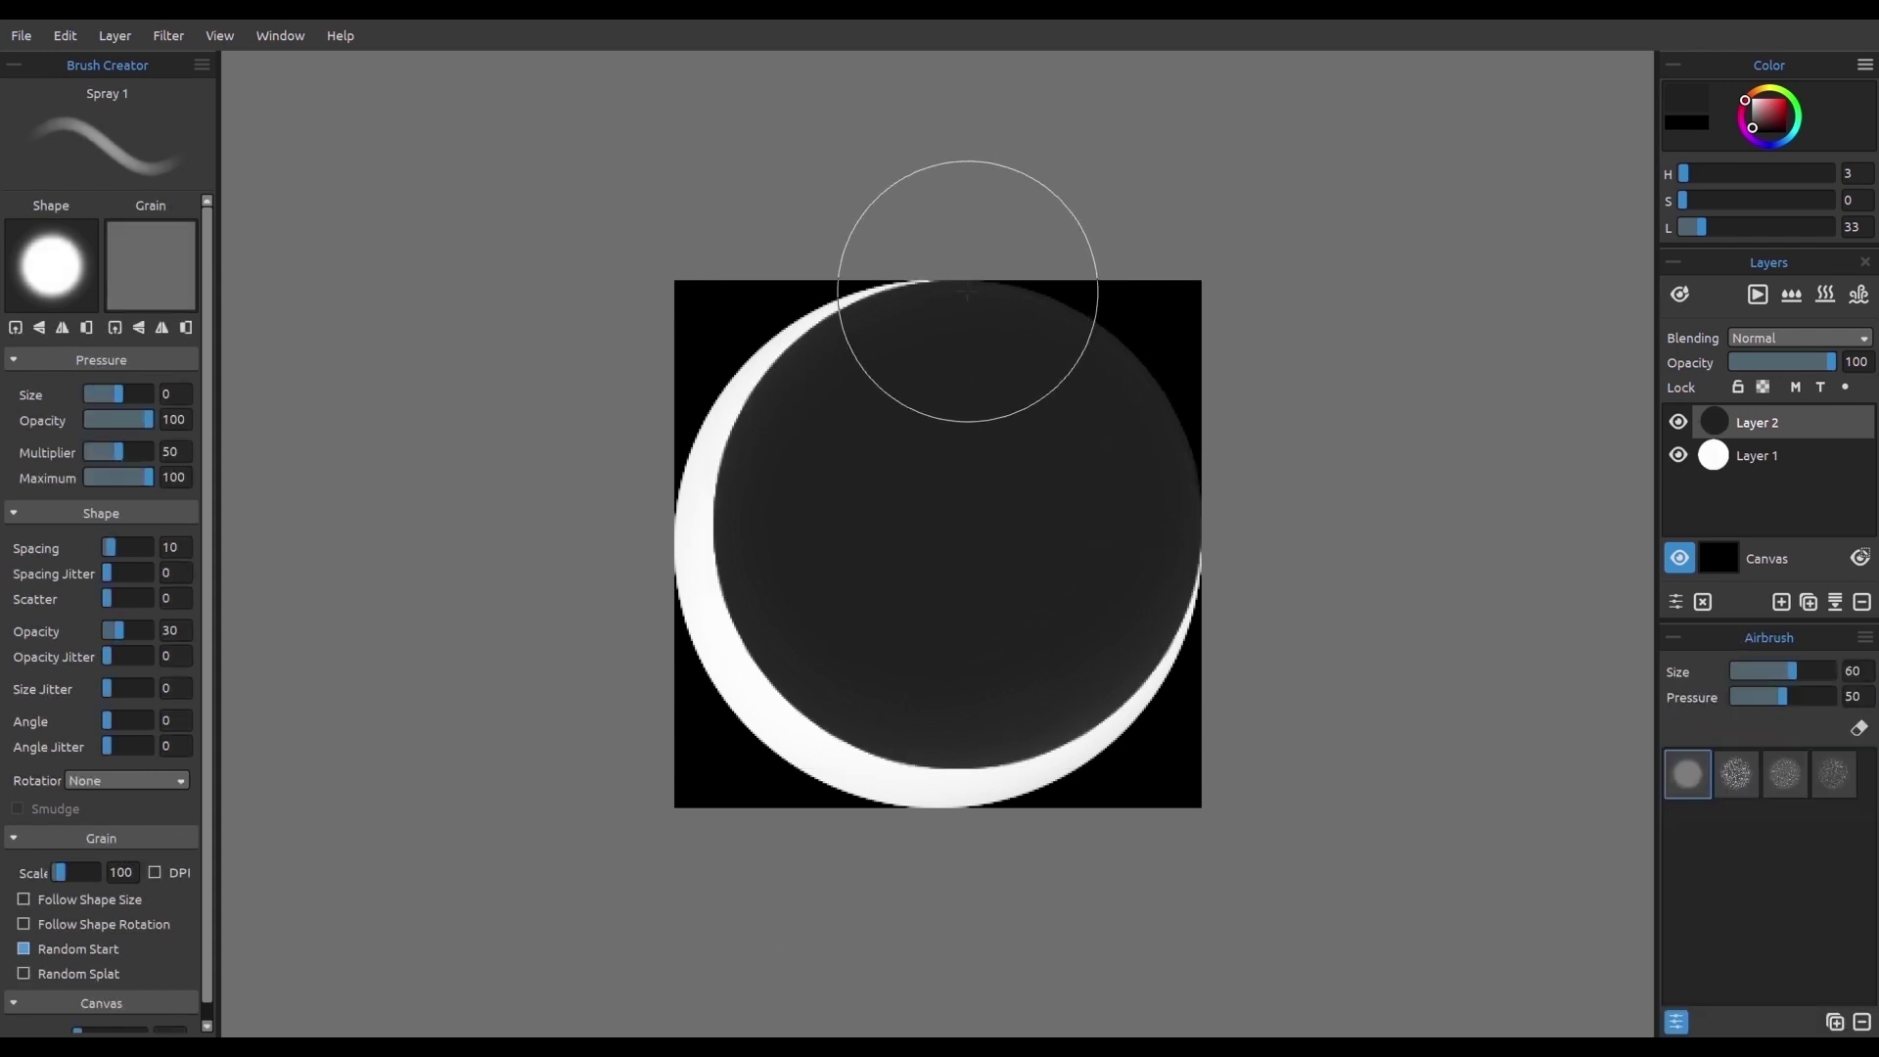
Step: Reduce the airbrush size to 35
key("bracketleft")
key("bracketleft")
key("bracketleft")
key("bracketleft")
key("bracketleft")
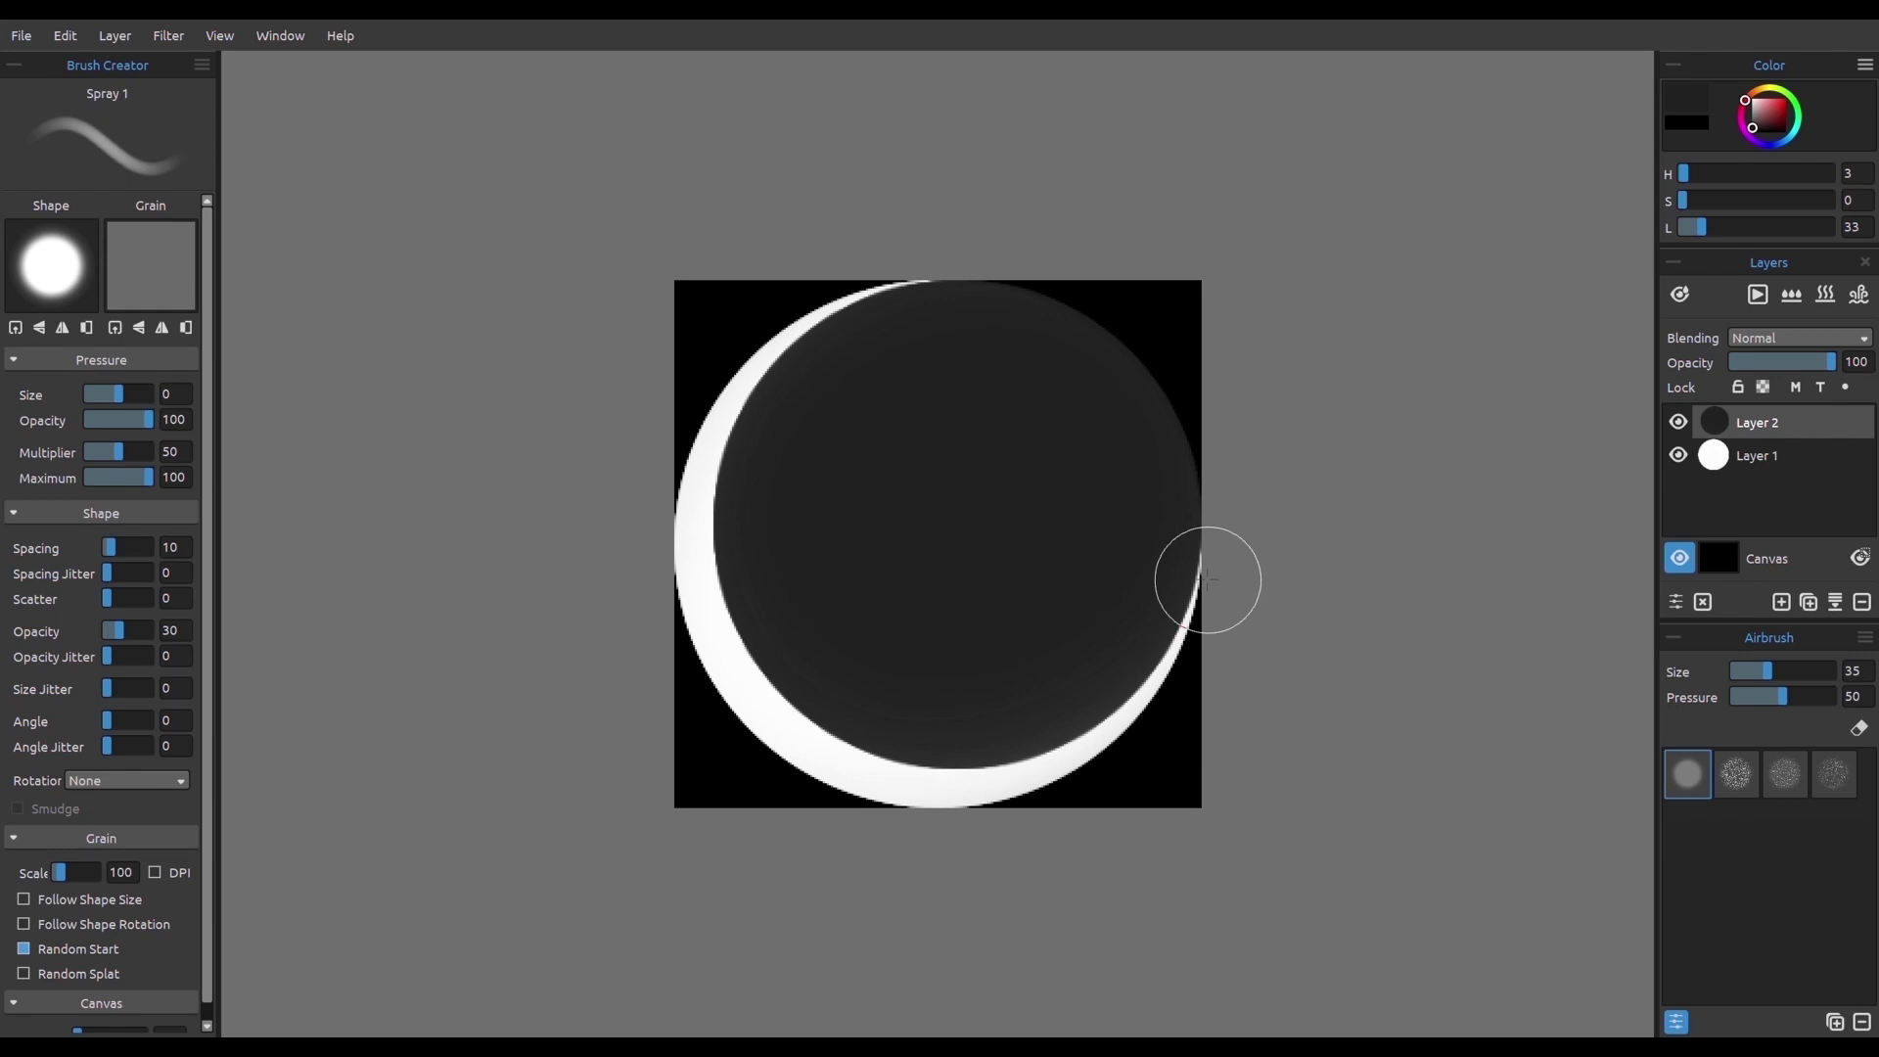
Step: Save the crescent-edged circle as a PNG image named thin in the brushes' 1. Shapes folder
key("ctrl+s")
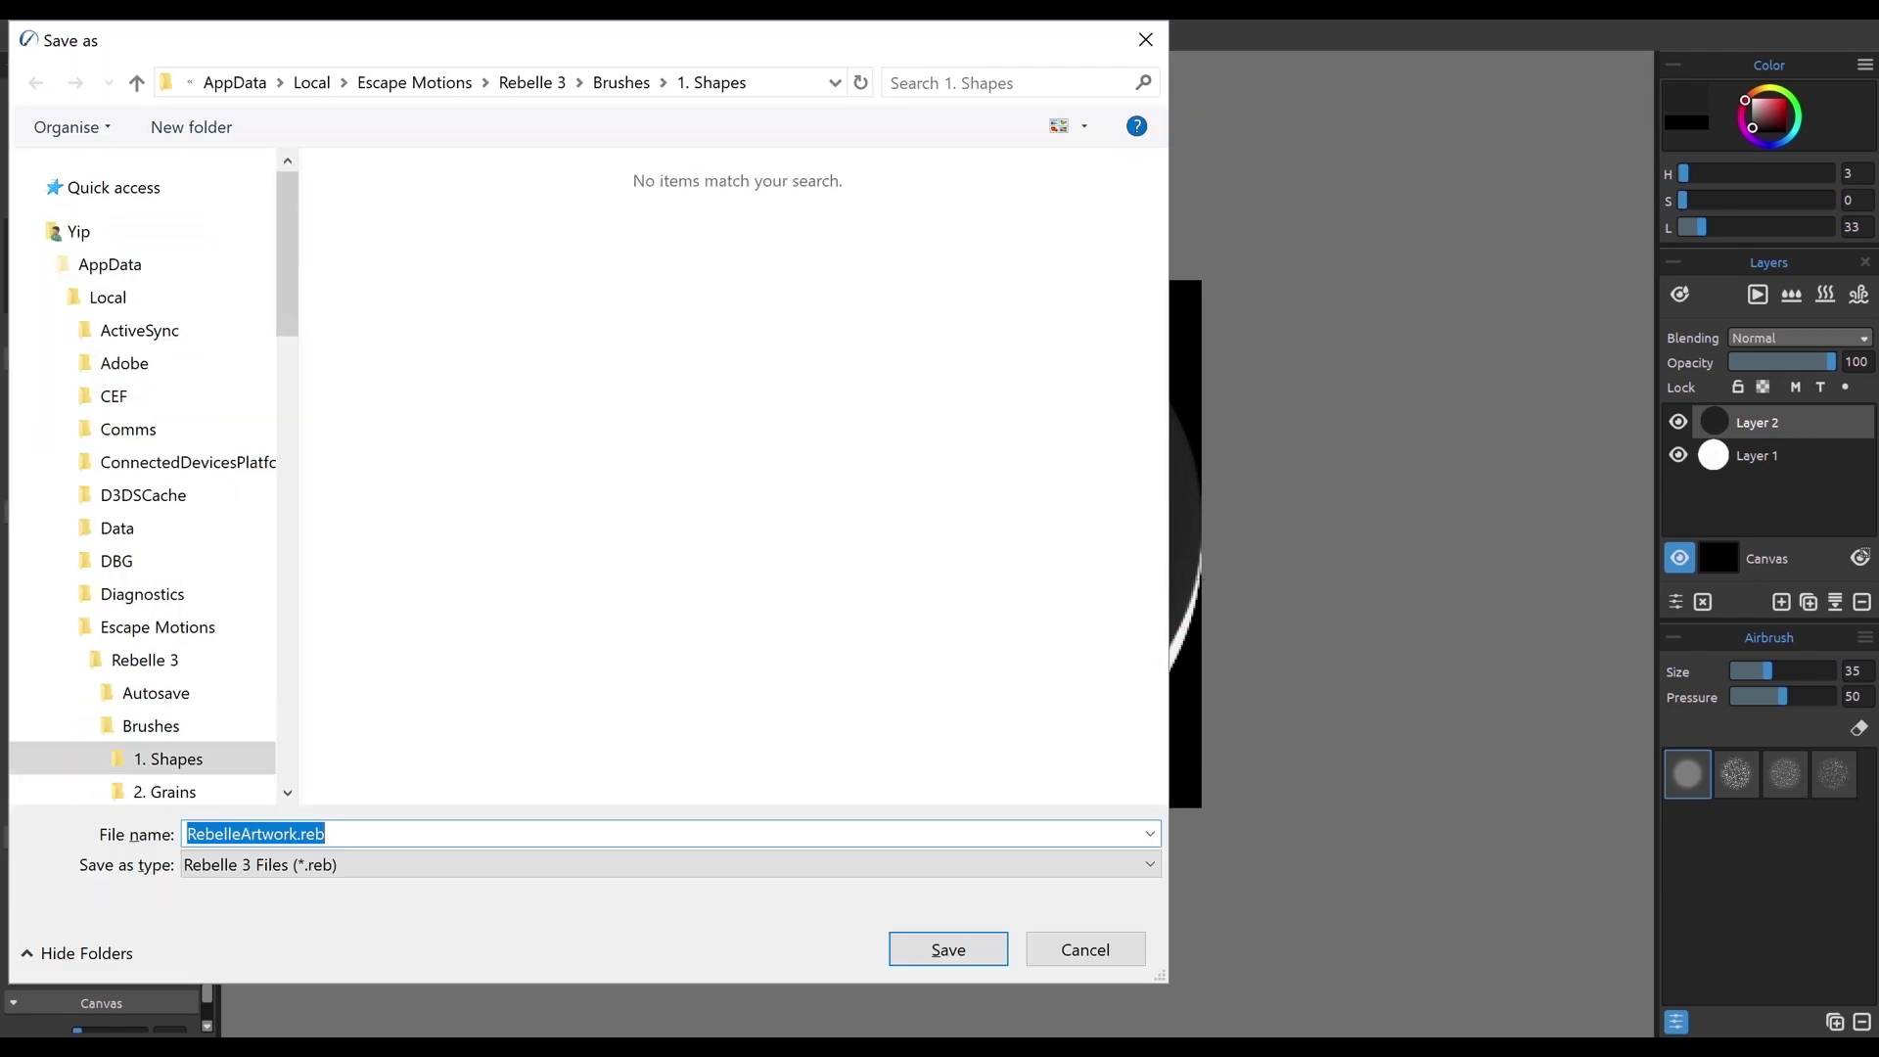
left_click(670, 865)
left_click(294, 934)
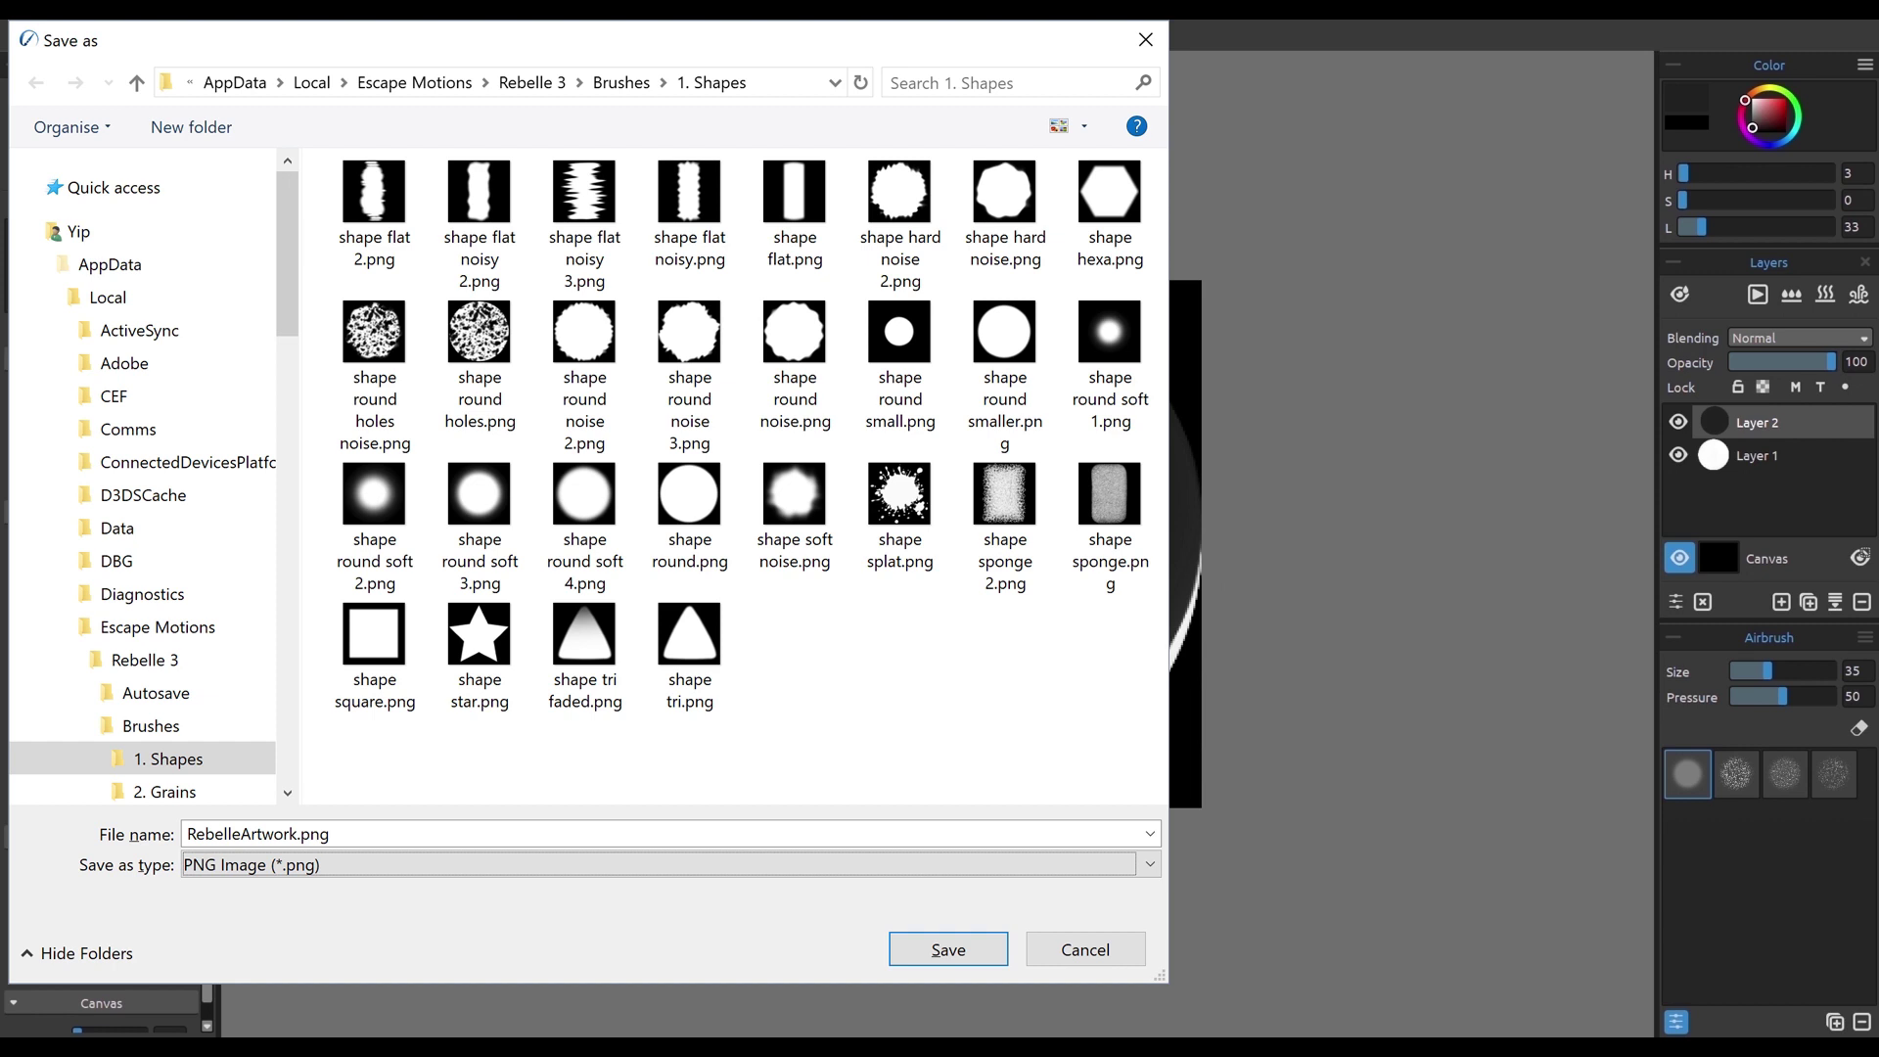
key("shift+Tab")
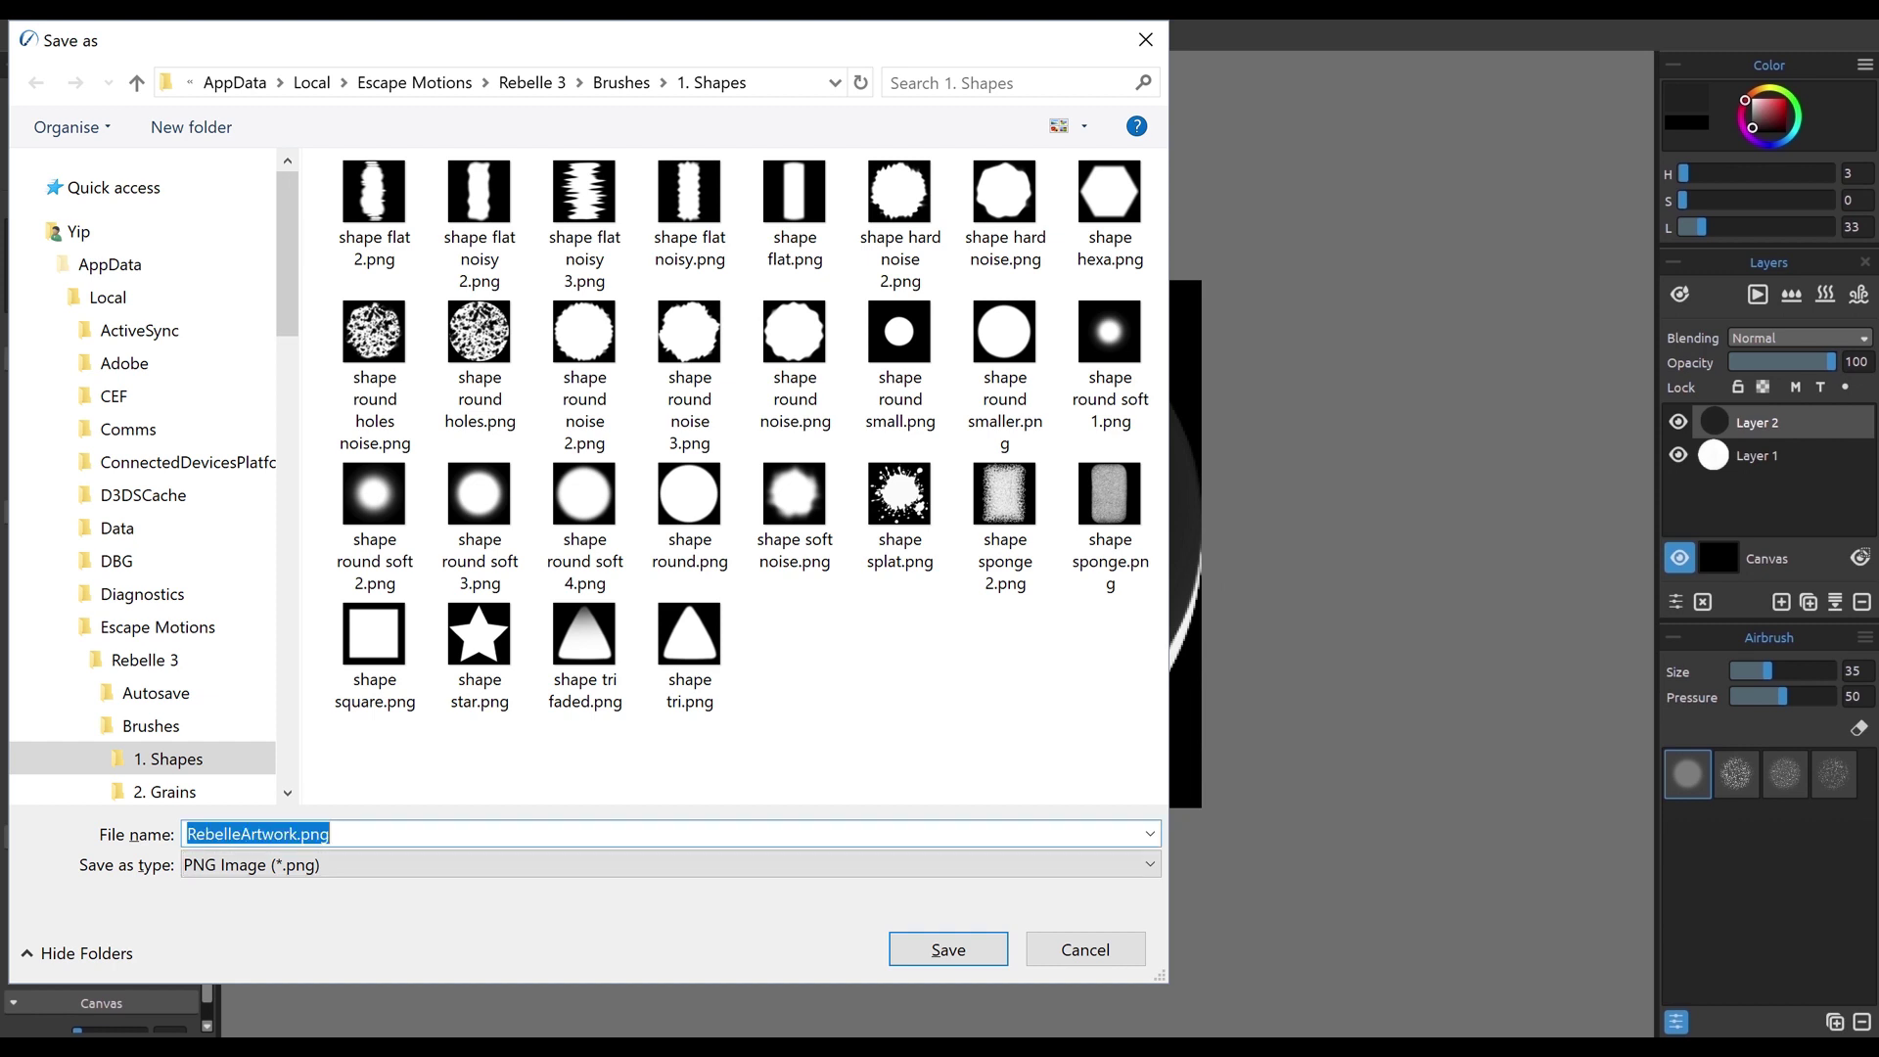
type("thi")
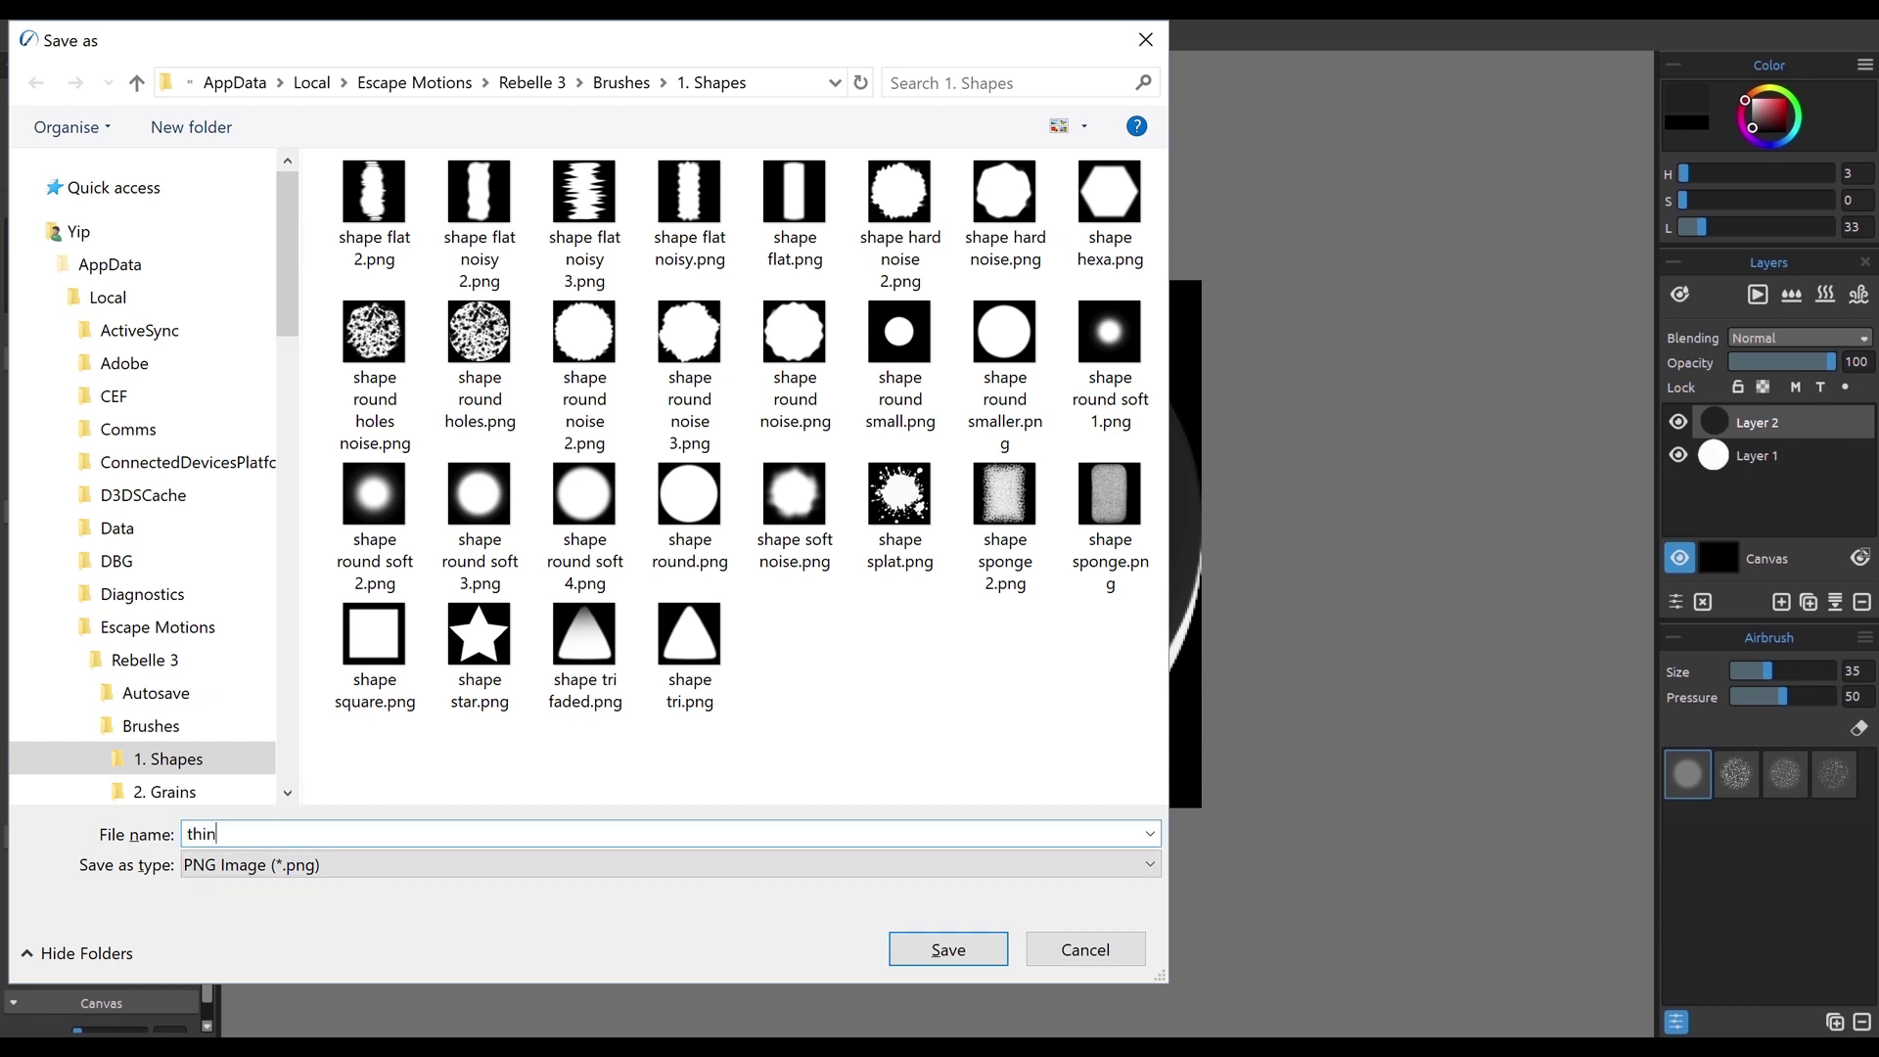
type("n")
key("Return")
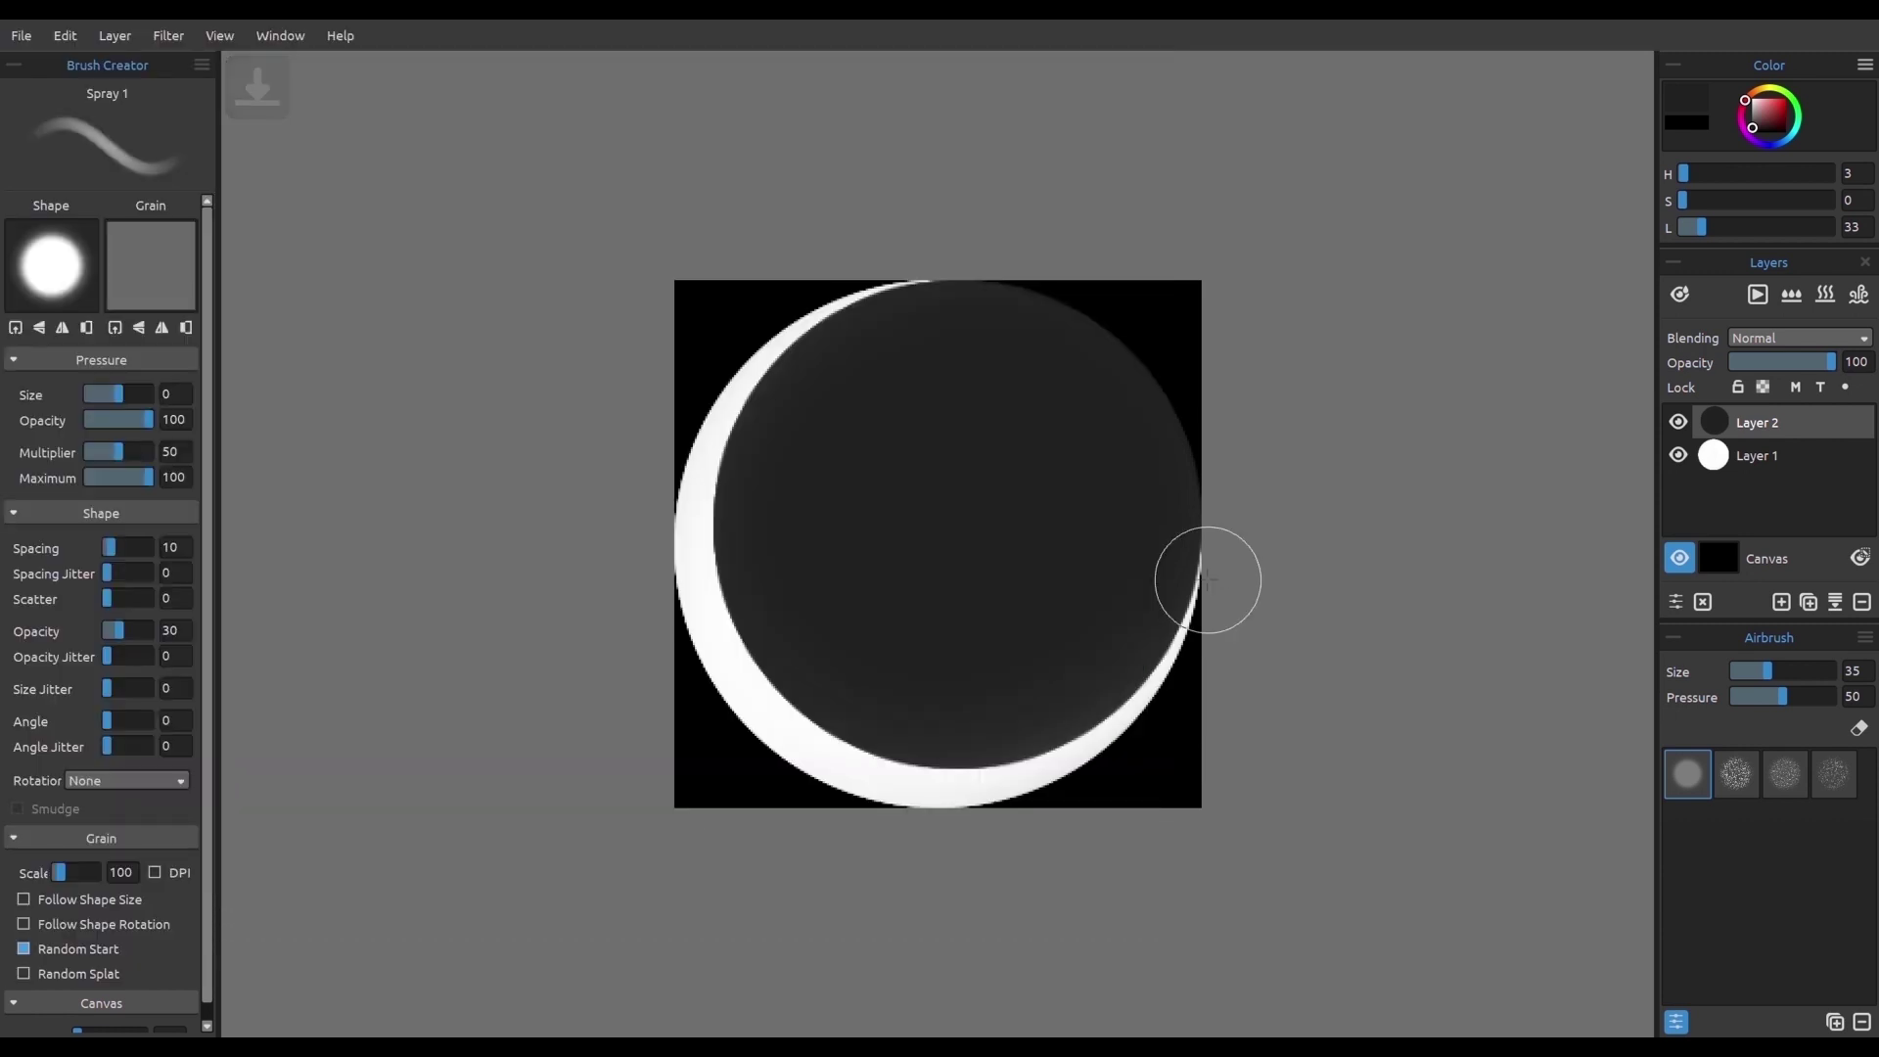
Step: Reduce the airbrush size to 30 and load thin.png as the shape of the Spray 1 brush
key("bracketleft")
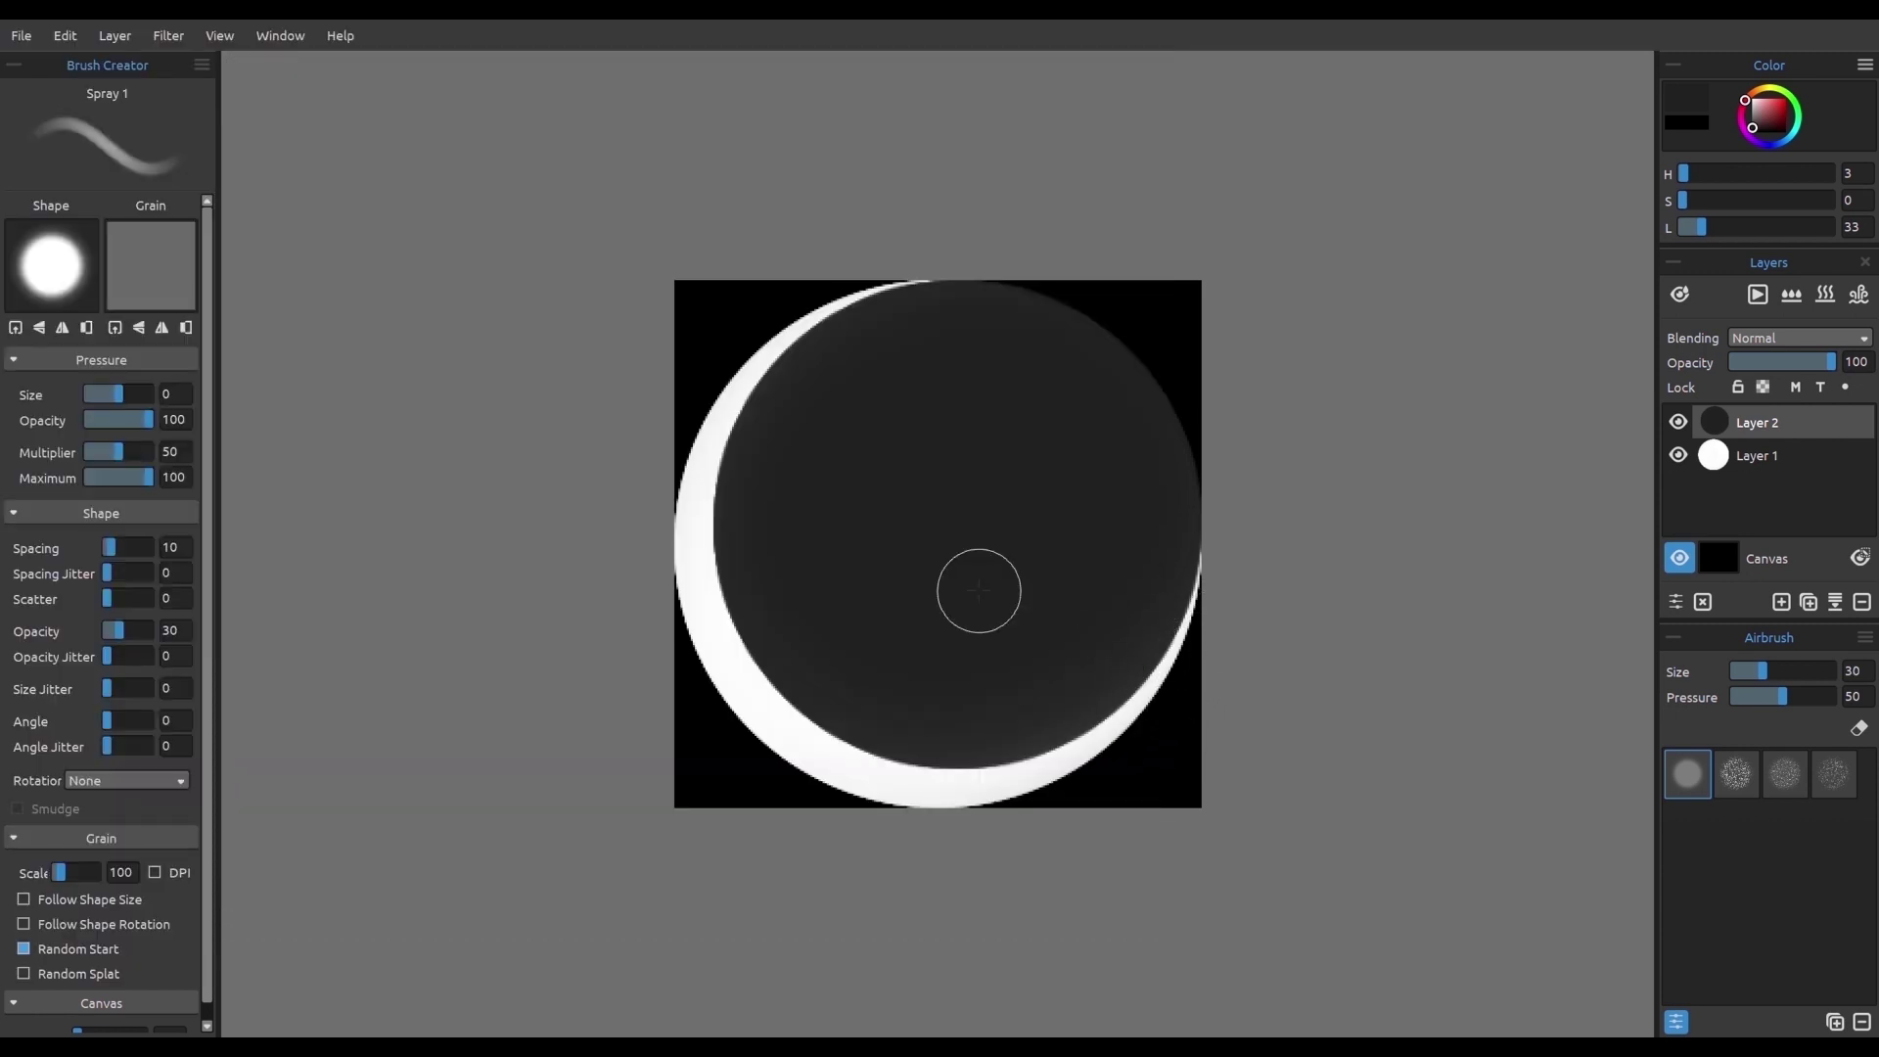
left_click(16, 328)
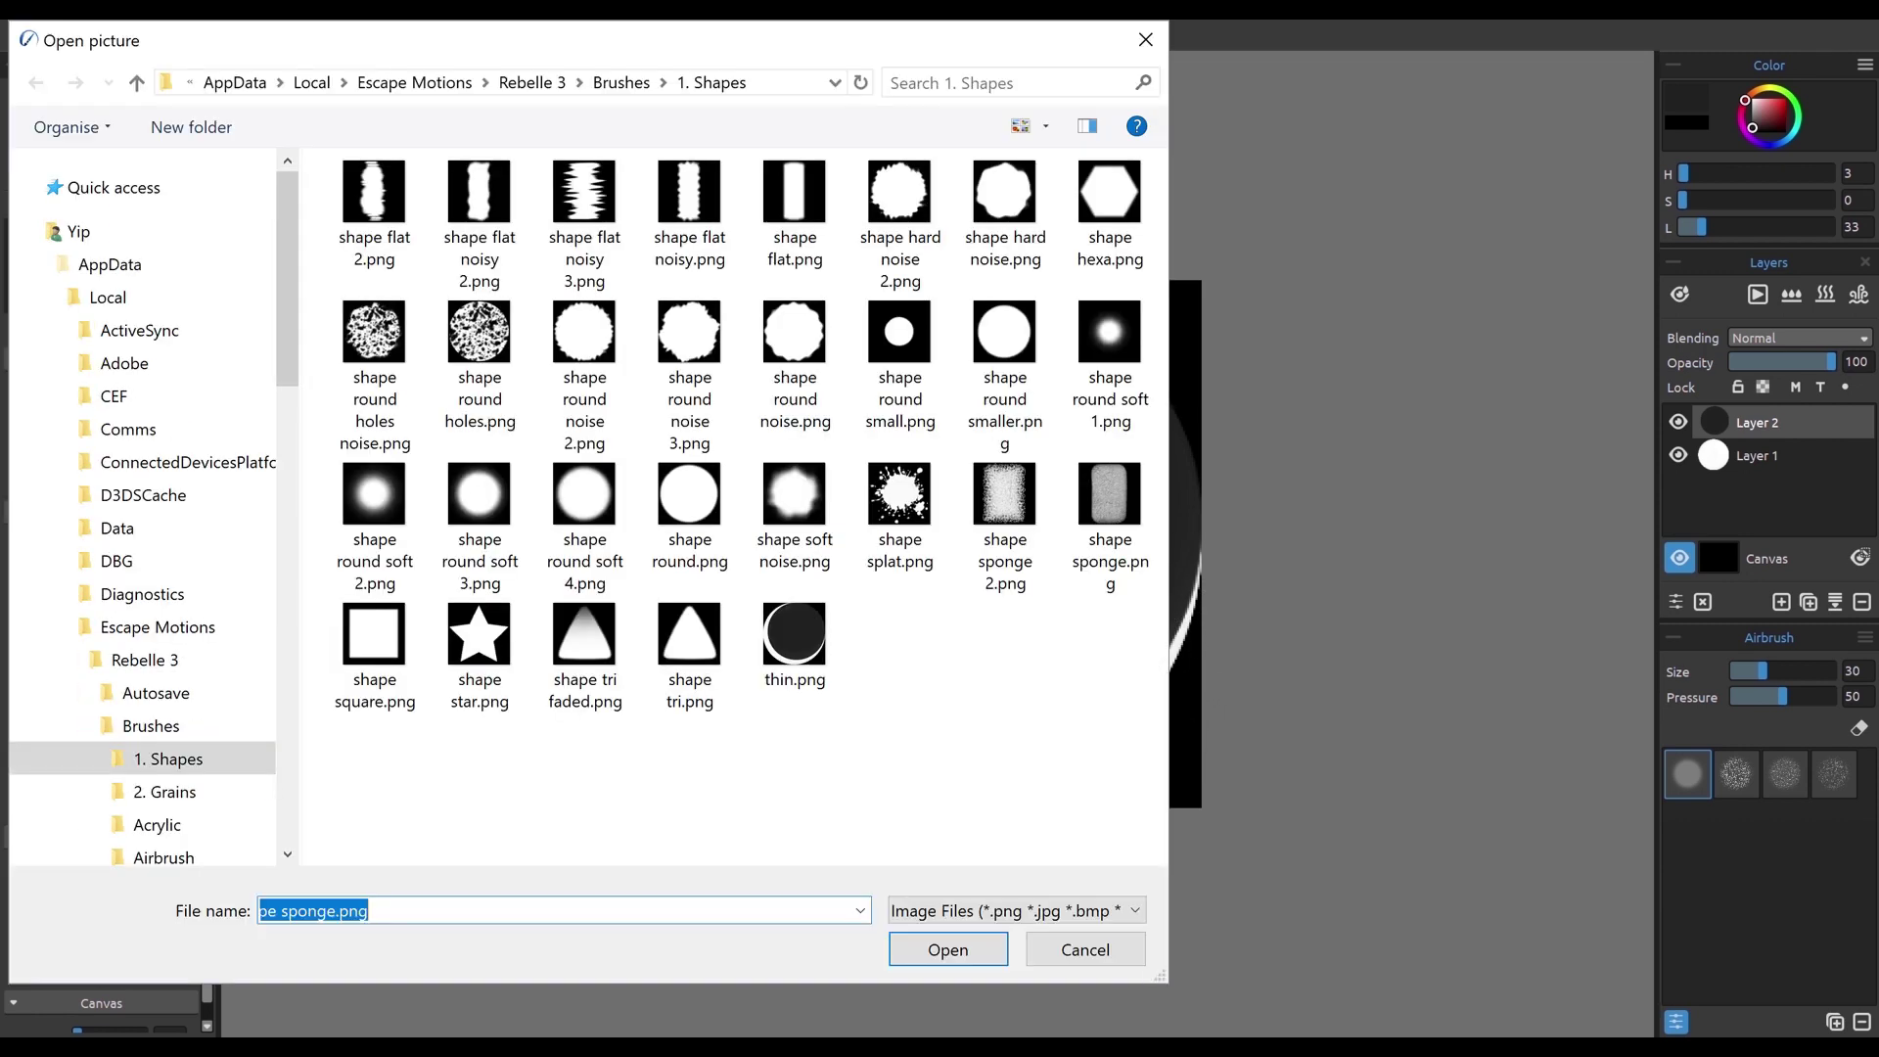
double_click(794, 634)
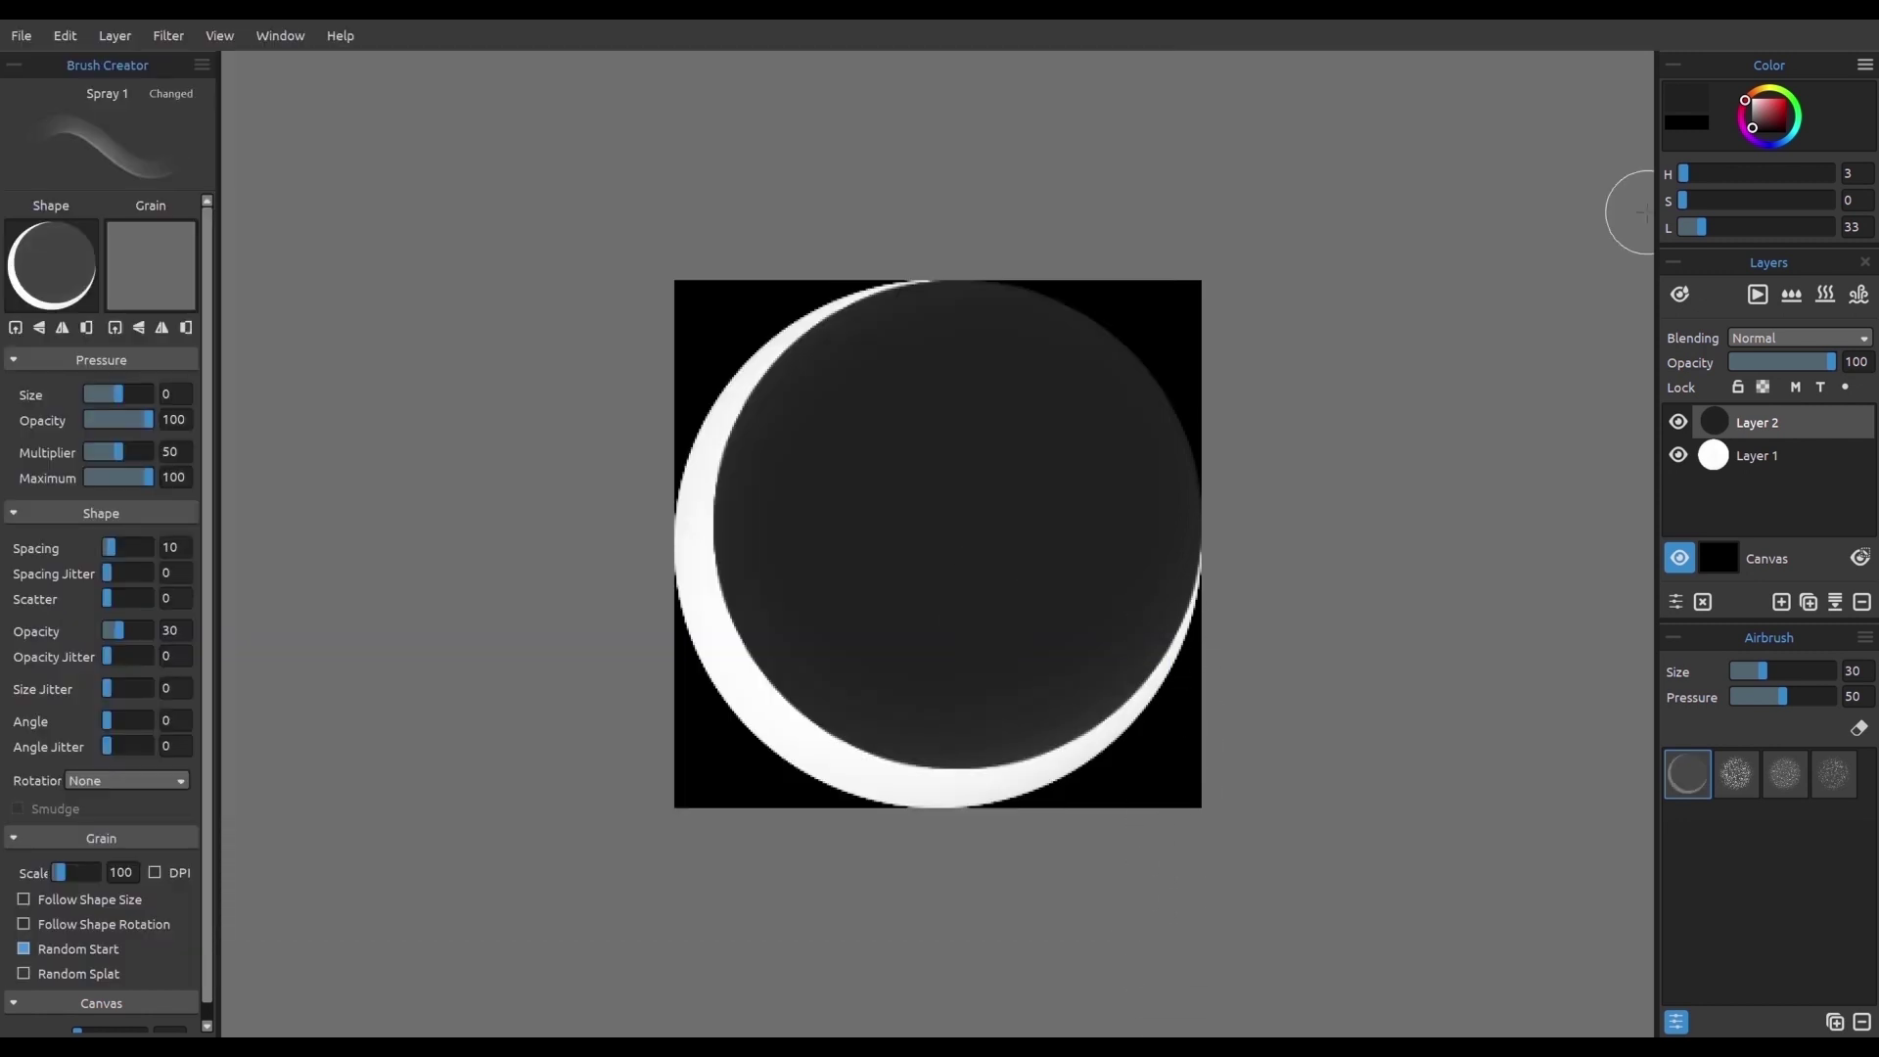
Step: Try strokes across the dark circle, including white ones at spacing 1, and revert both the strokes and the Spray 1 brush changes
left_click_drag(797, 528, 1106, 510)
scroll(175, 548, "down", 8)
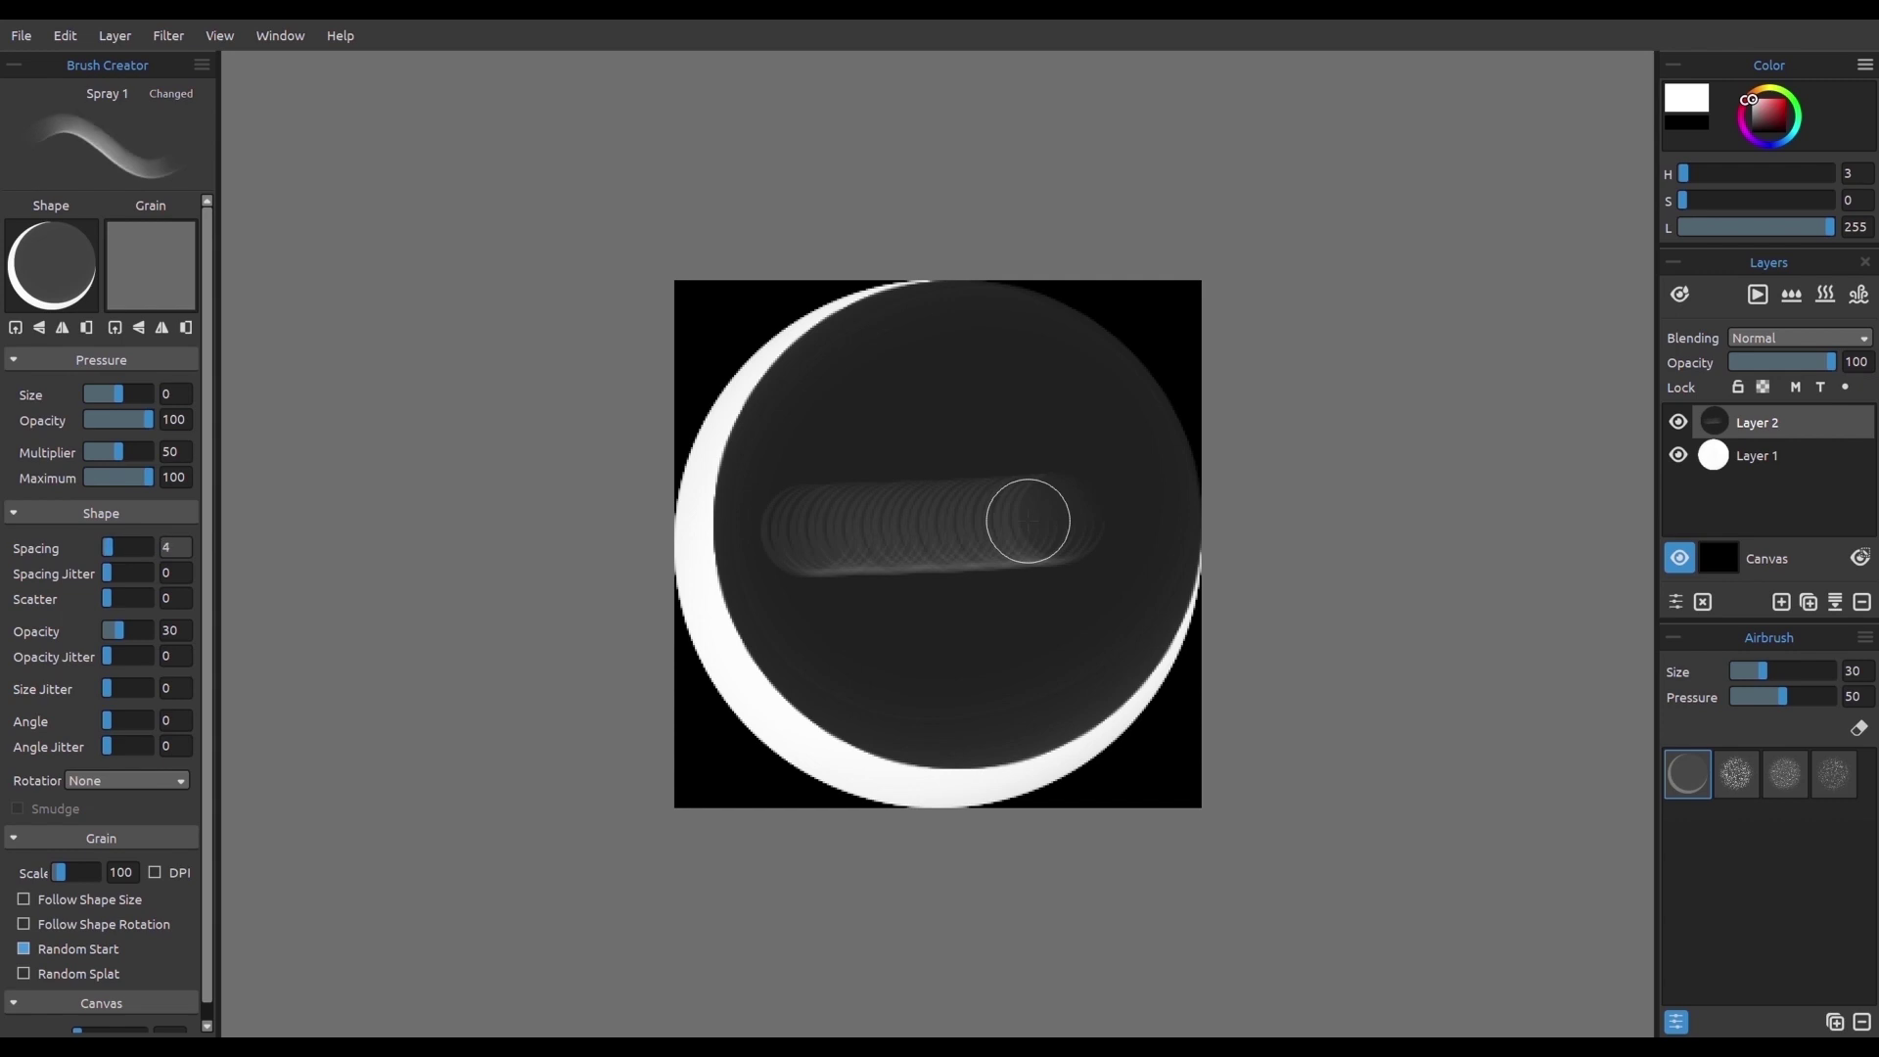
key("ctrl+z")
left_click_drag(795, 520, 1127, 512)
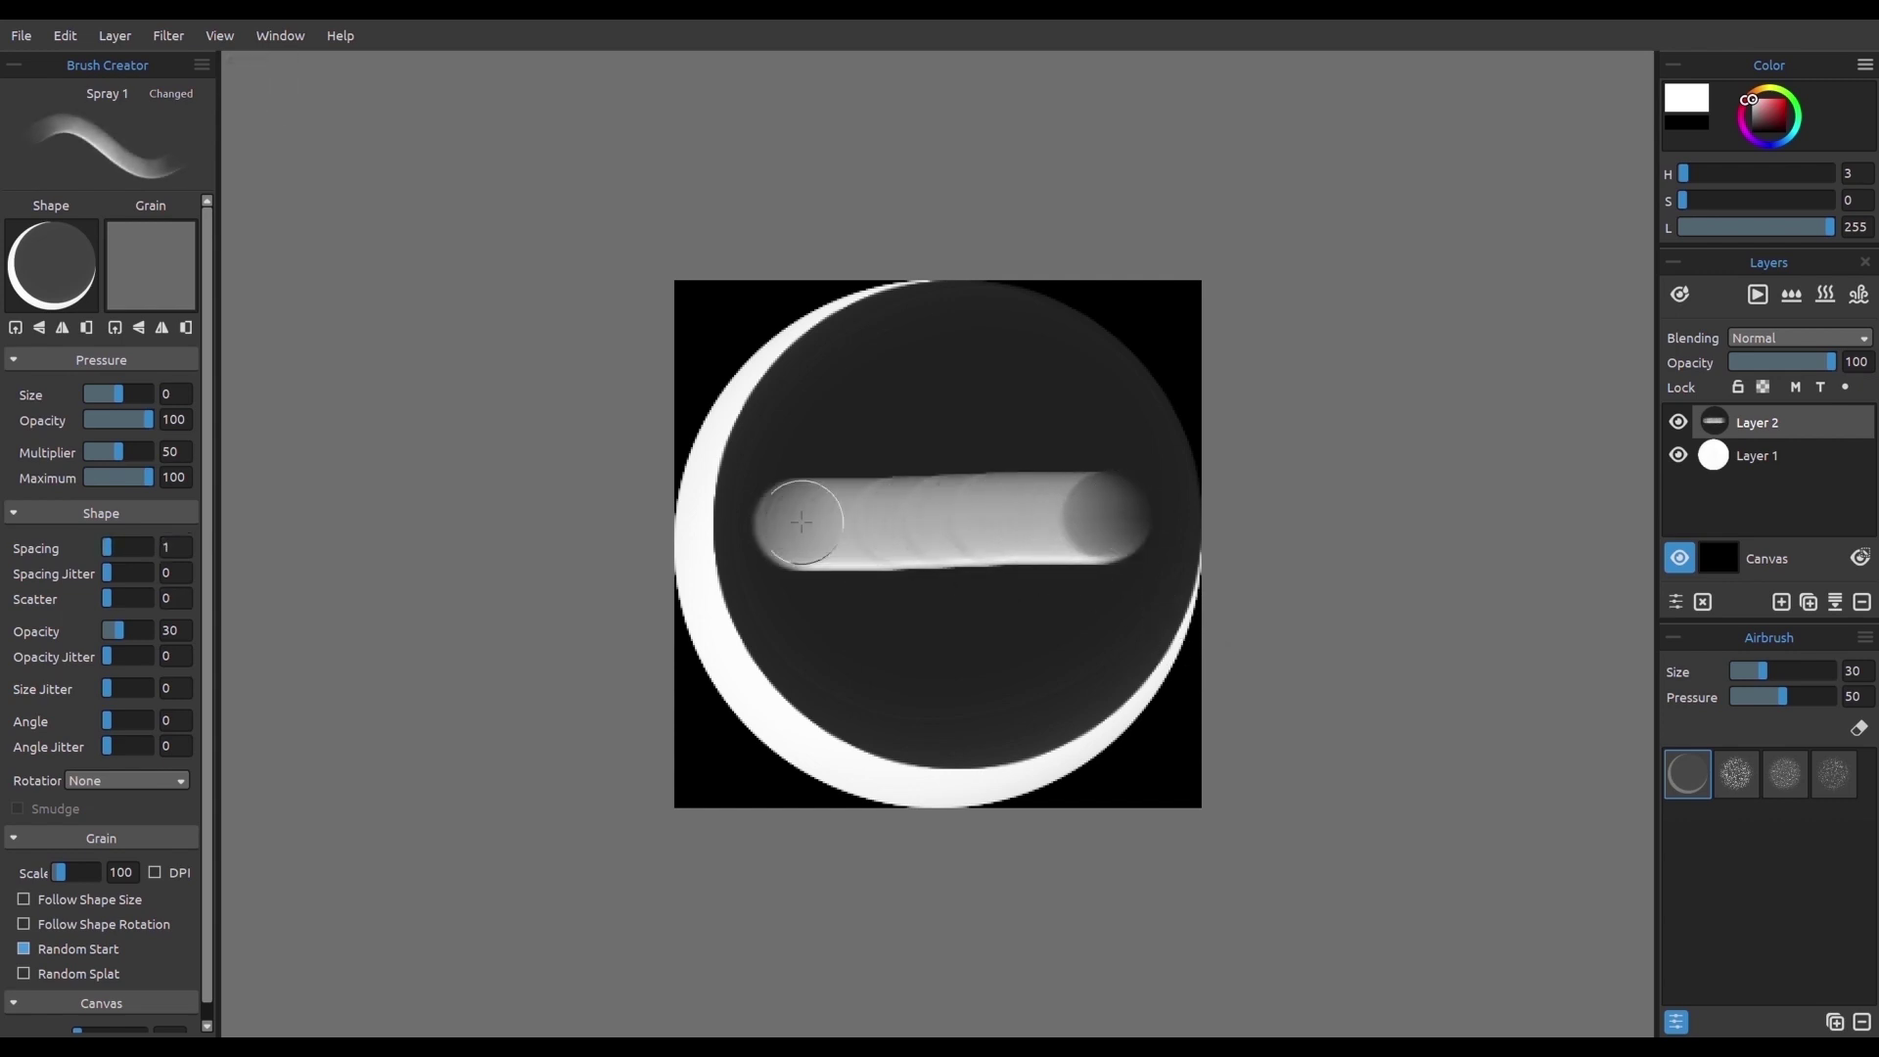
left_click_drag(798, 617, 1109, 613)
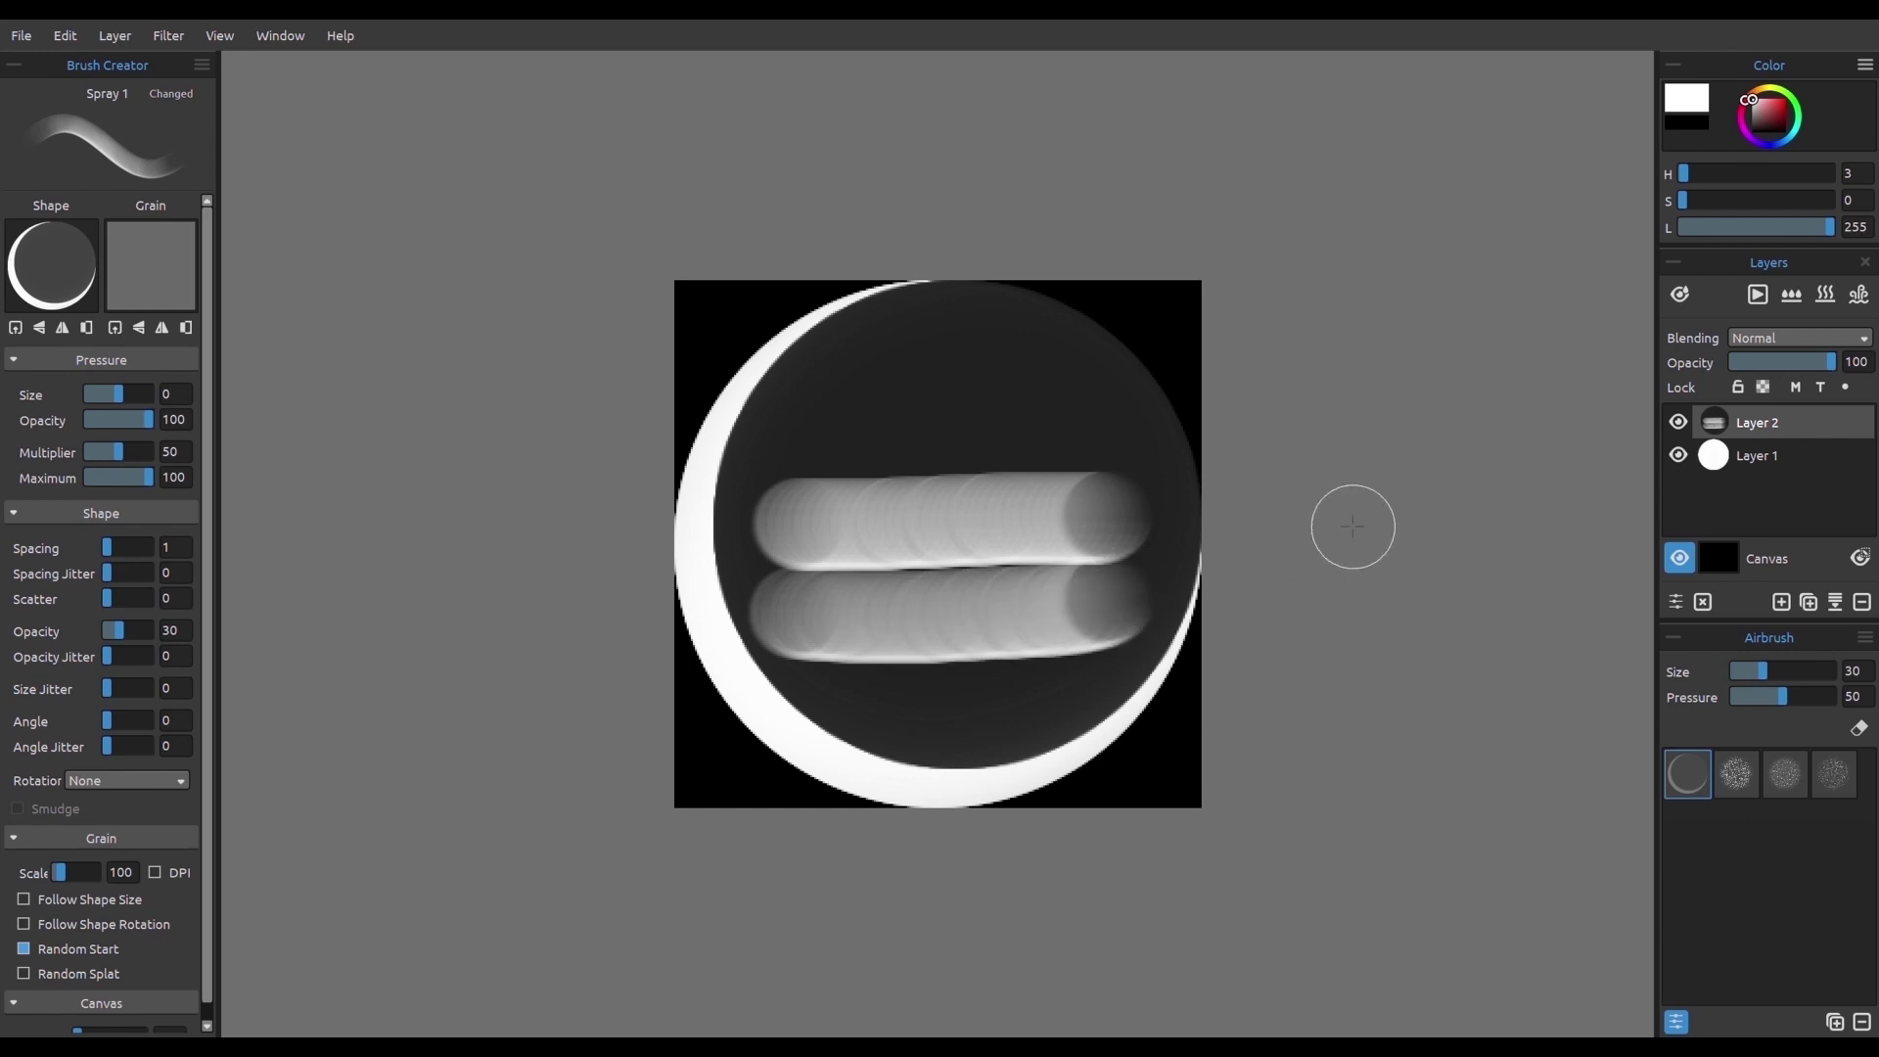
key("ctrl+z")
key("ctrl+z")
left_click(201, 64)
left_click(269, 110)
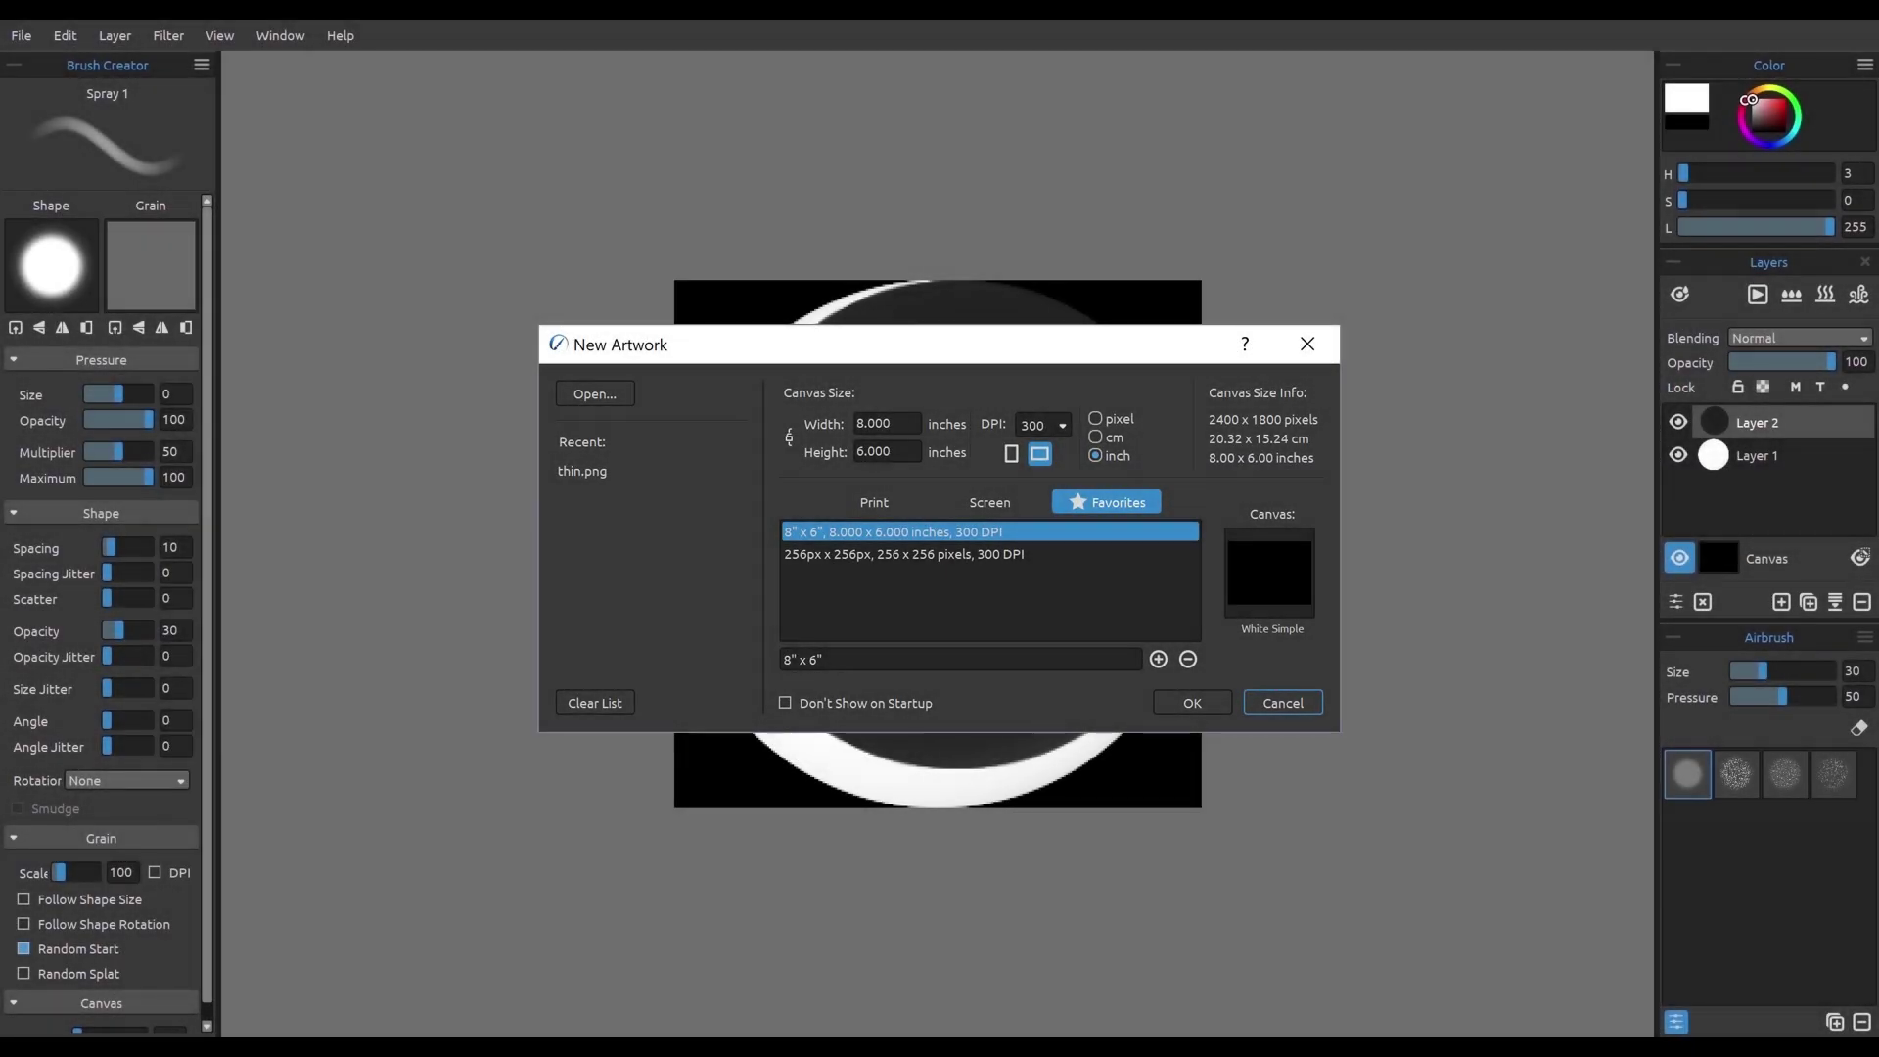
Step: Create a new 8 x 6 inch, 300 DPI artwork with the CA01 Canvas texture and a white canvas color
left_click(1269, 573)
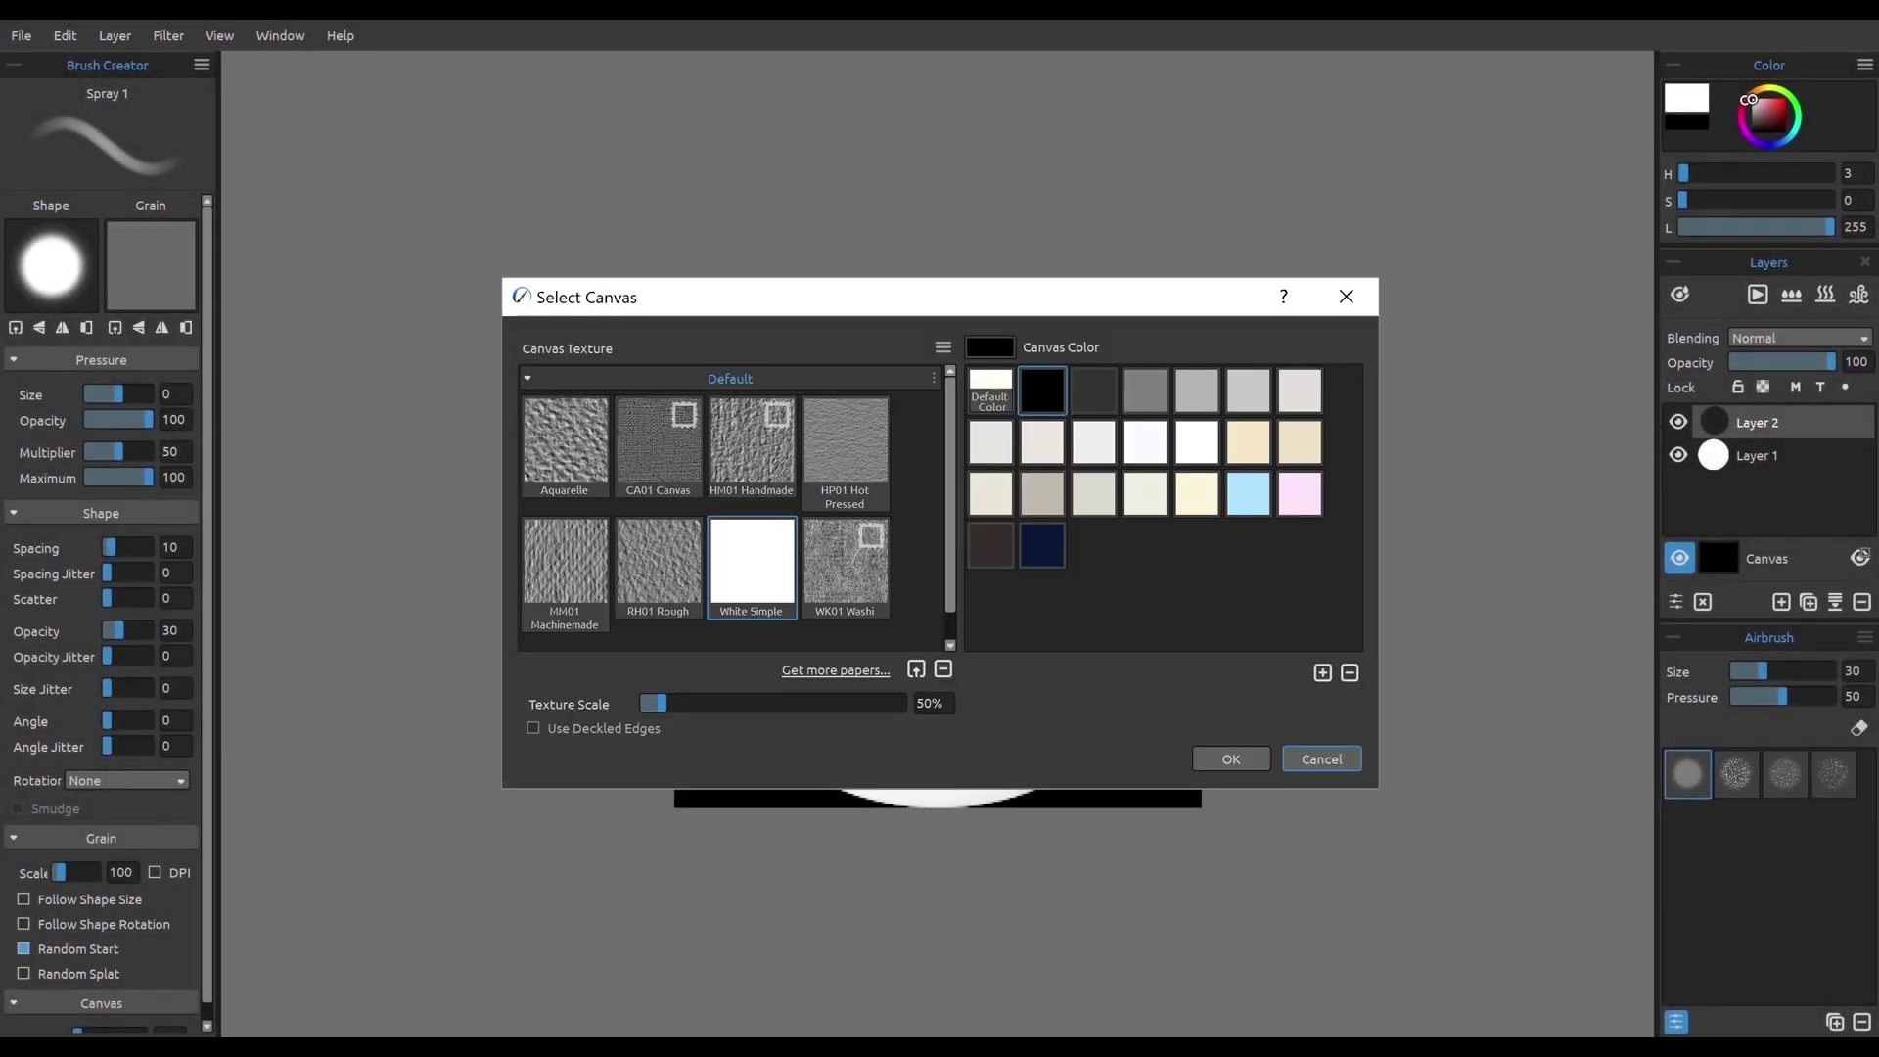
left_click(658, 446)
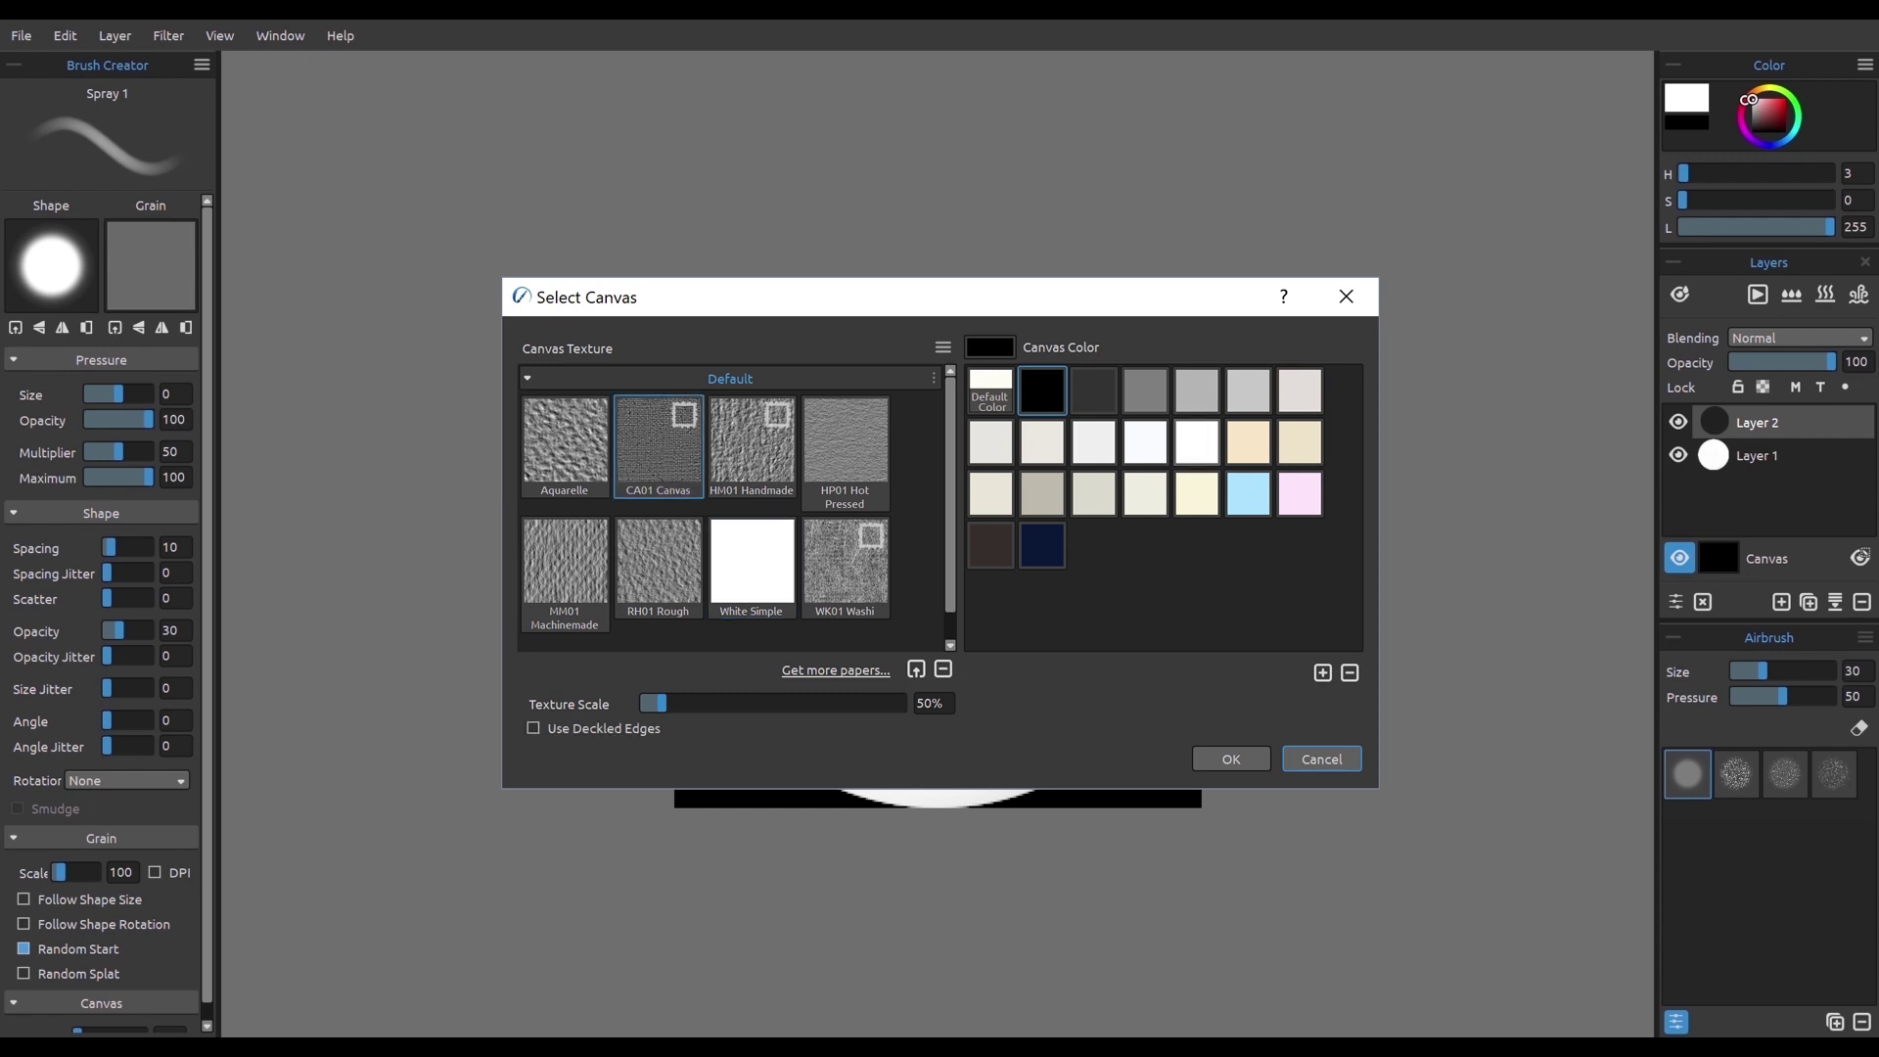
left_click(1197, 442)
left_click(1231, 760)
left_click(1192, 702)
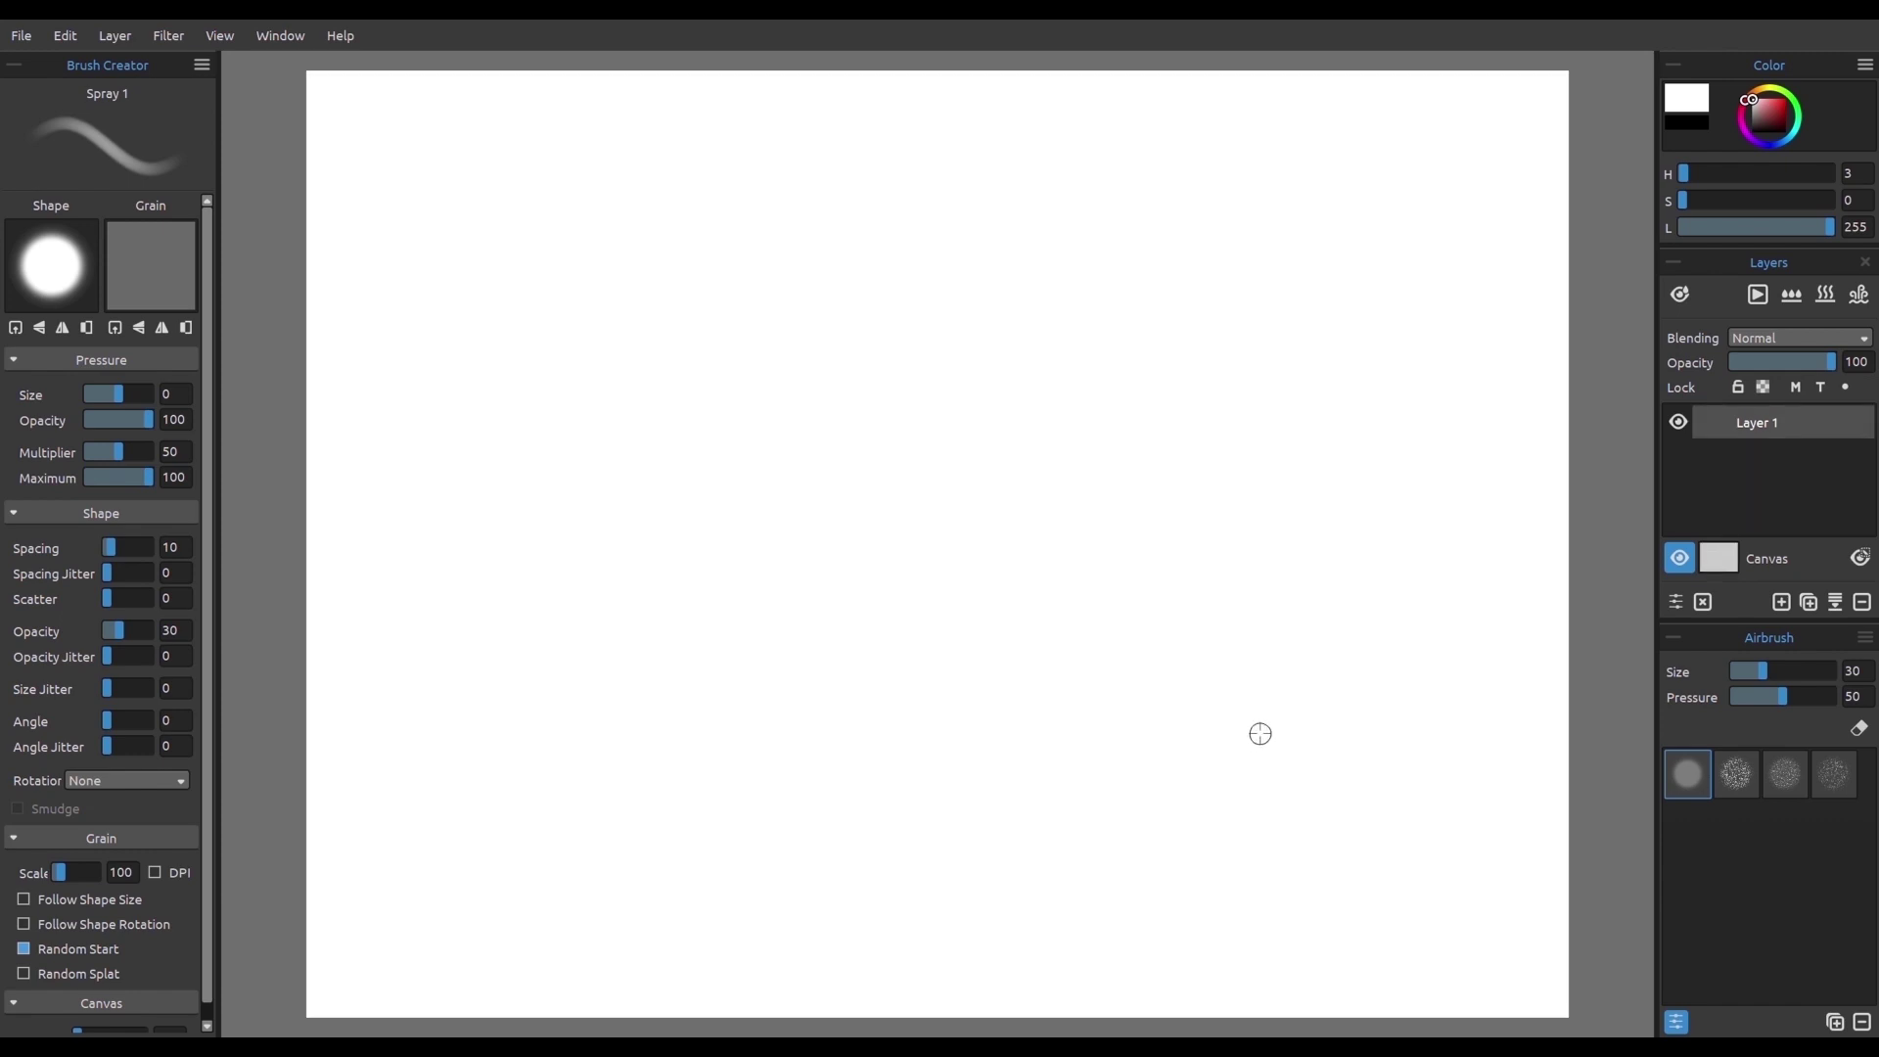
Step: Choose the default Flat acrylic brush with a dark red color (lightness 101) and set its size to 60
key("a")
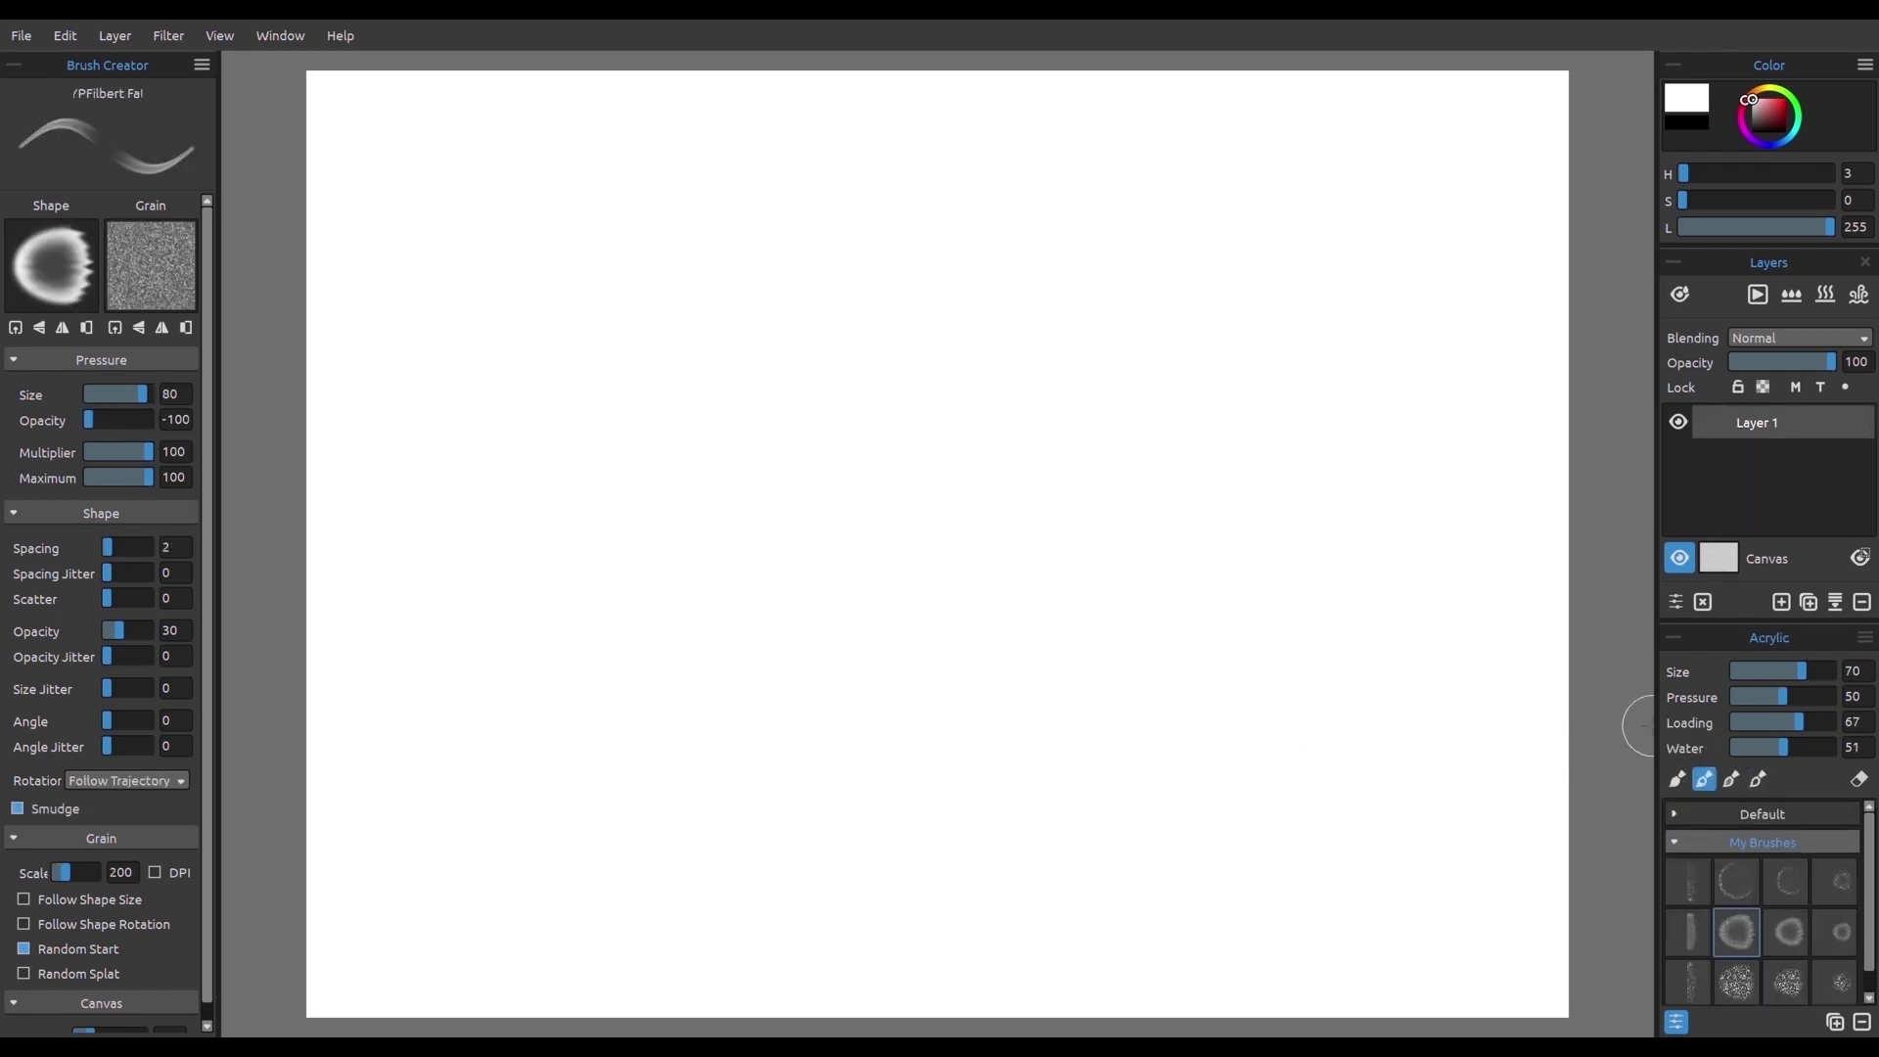
left_click(1761, 815)
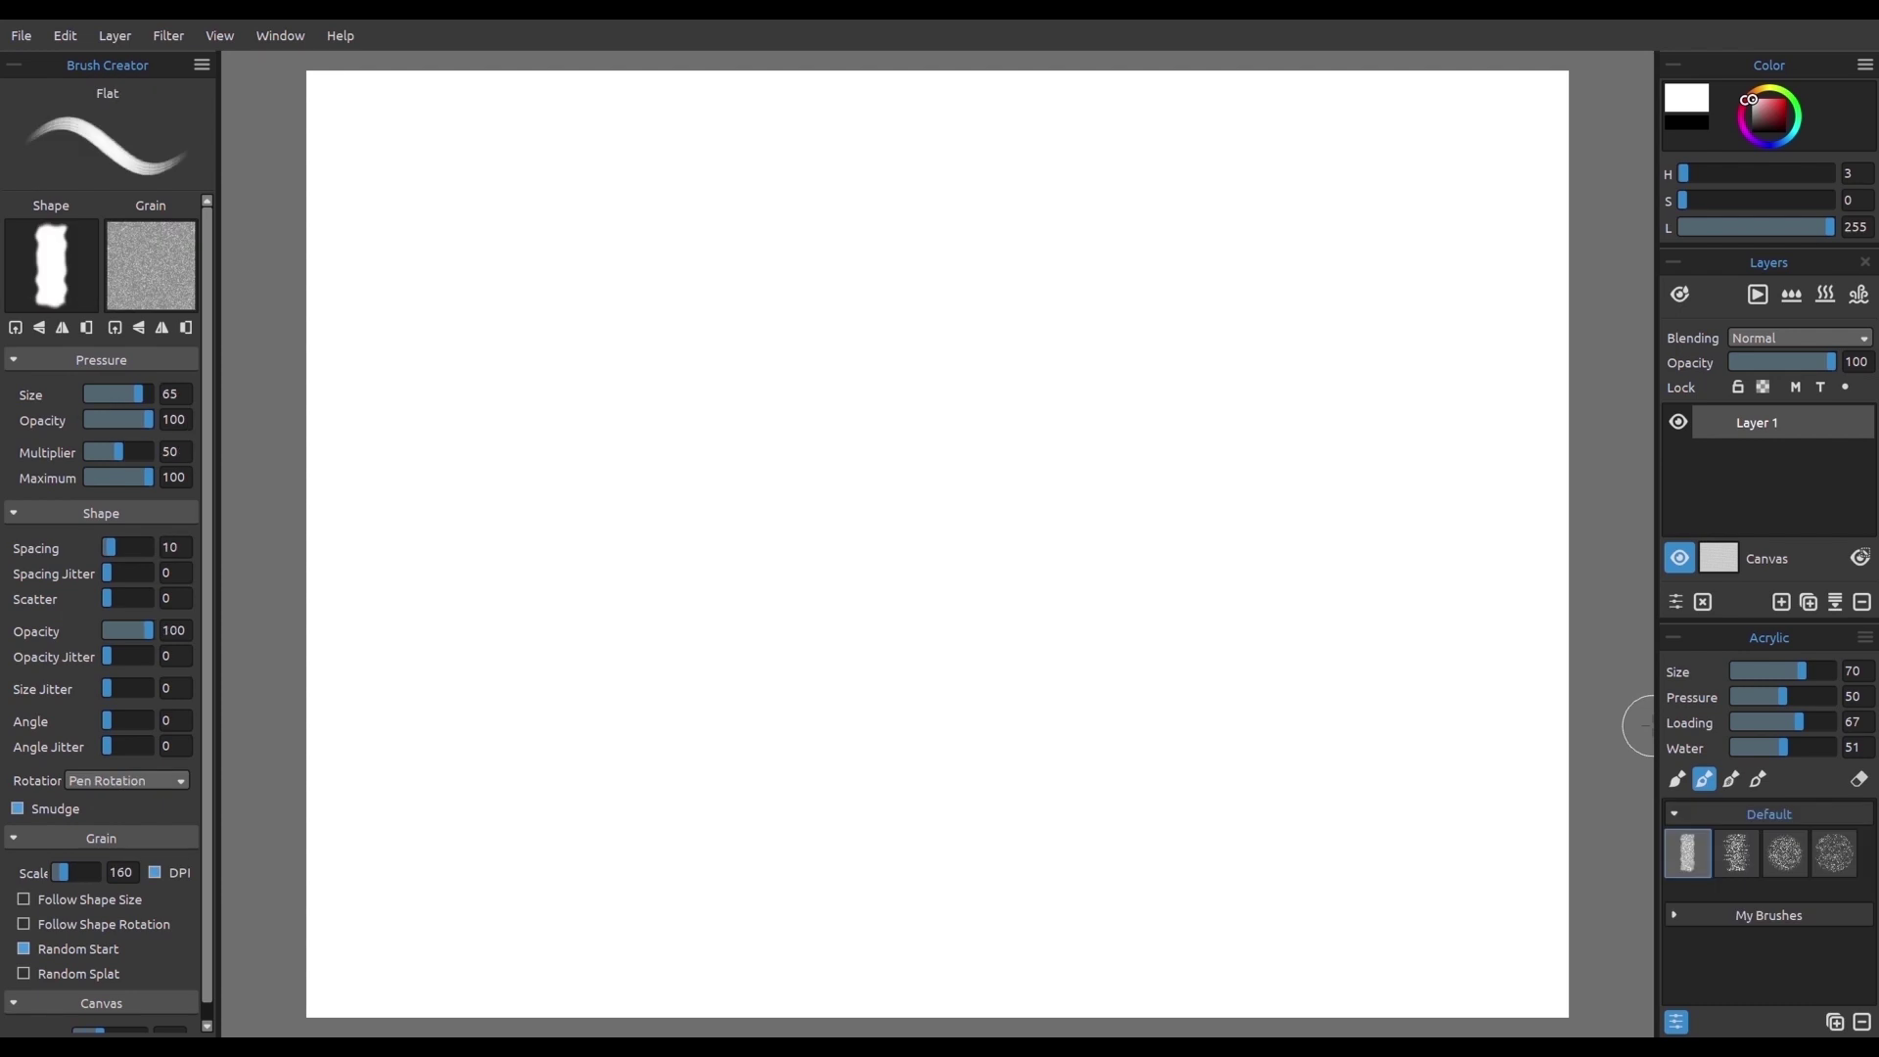
left_click(1785, 118)
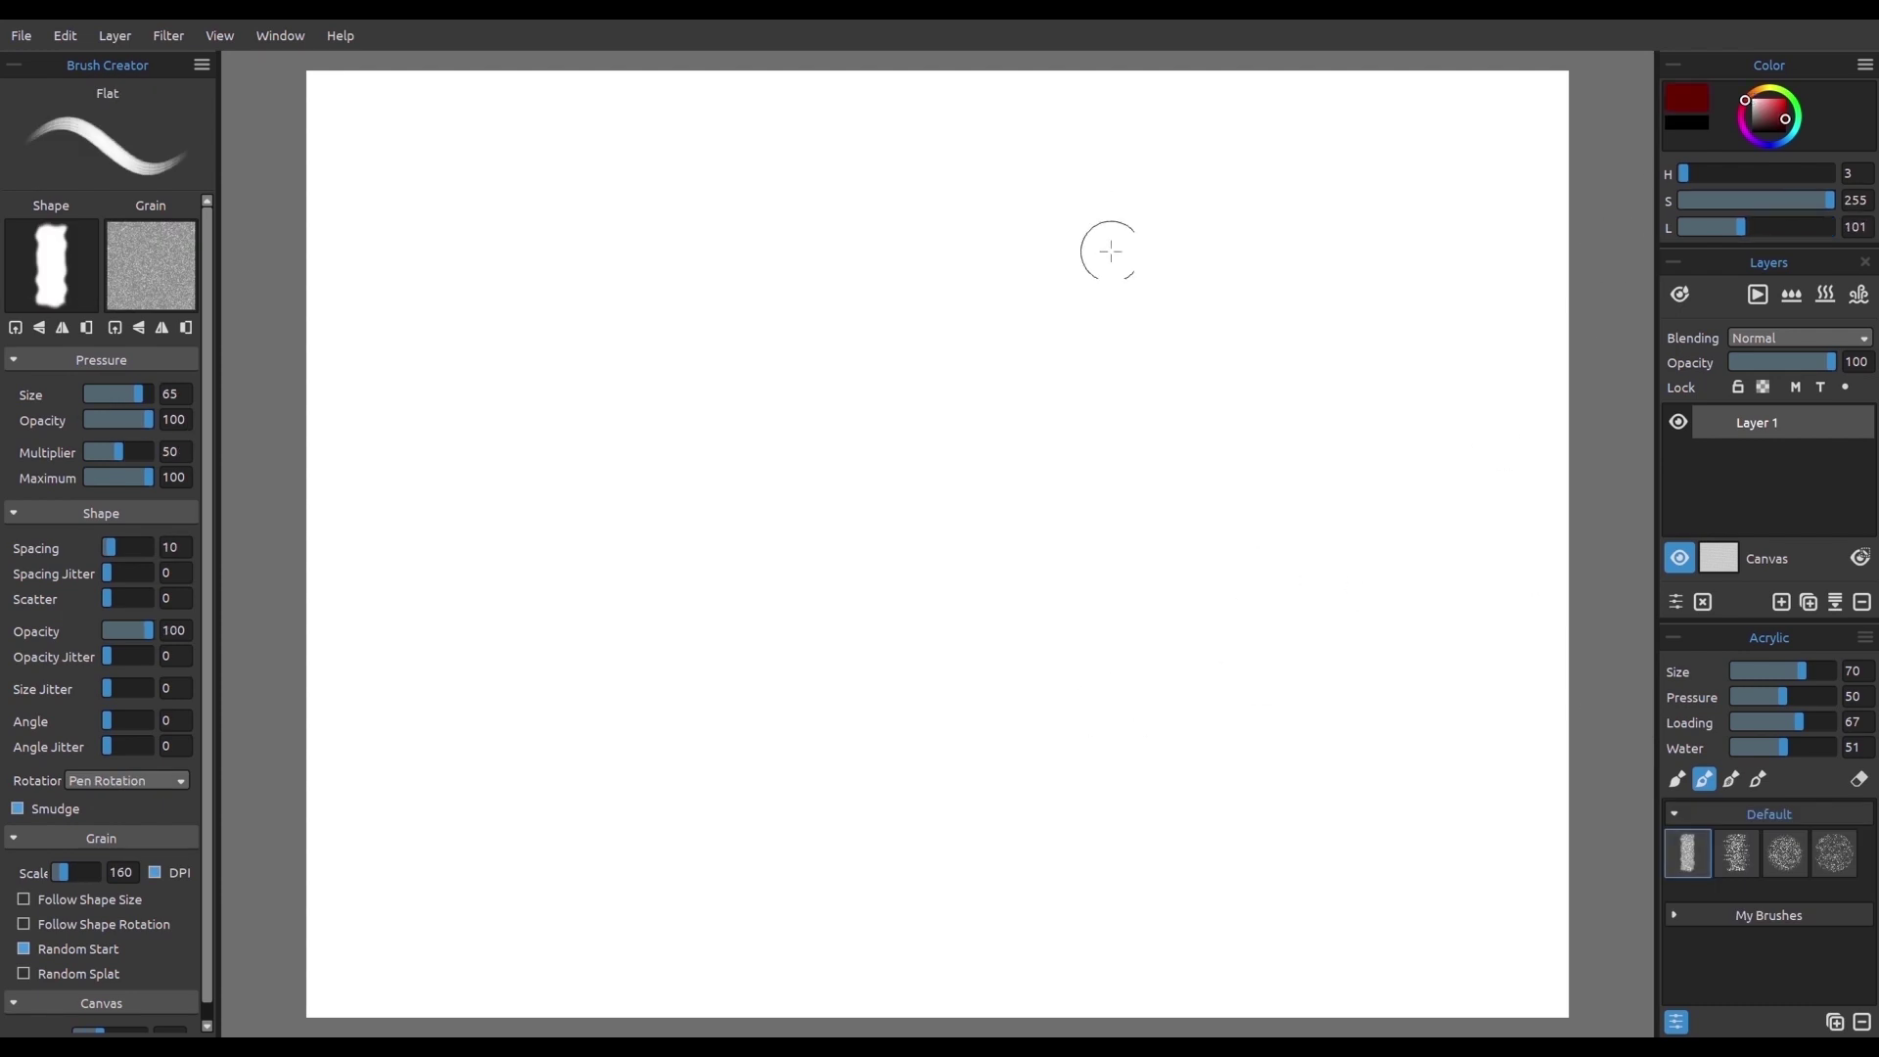
key("]")
key("[")
key("[")
Step: Set the canvas texture visibility to 2 in the visual settings
scroll(915, 500, "up", 1)
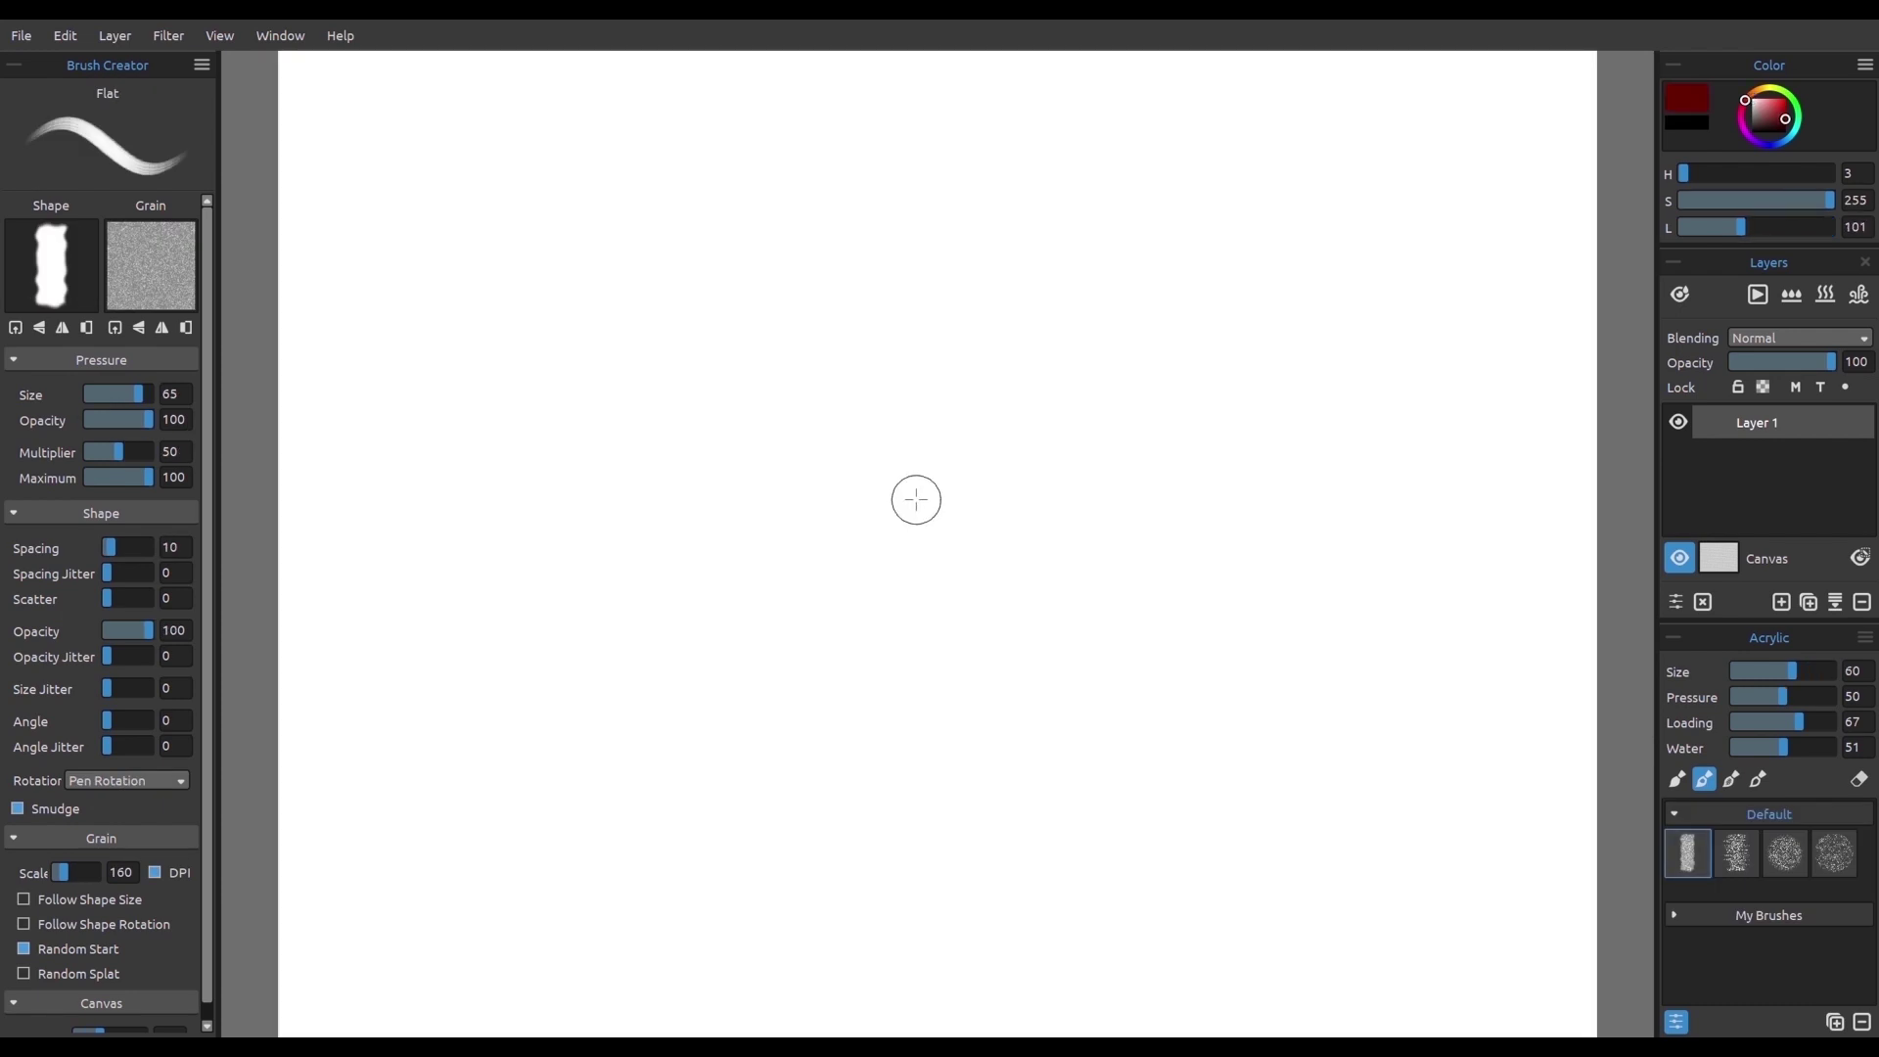
scroll(916, 500, "up", 3)
left_click(1675, 602)
left_click(141, 883)
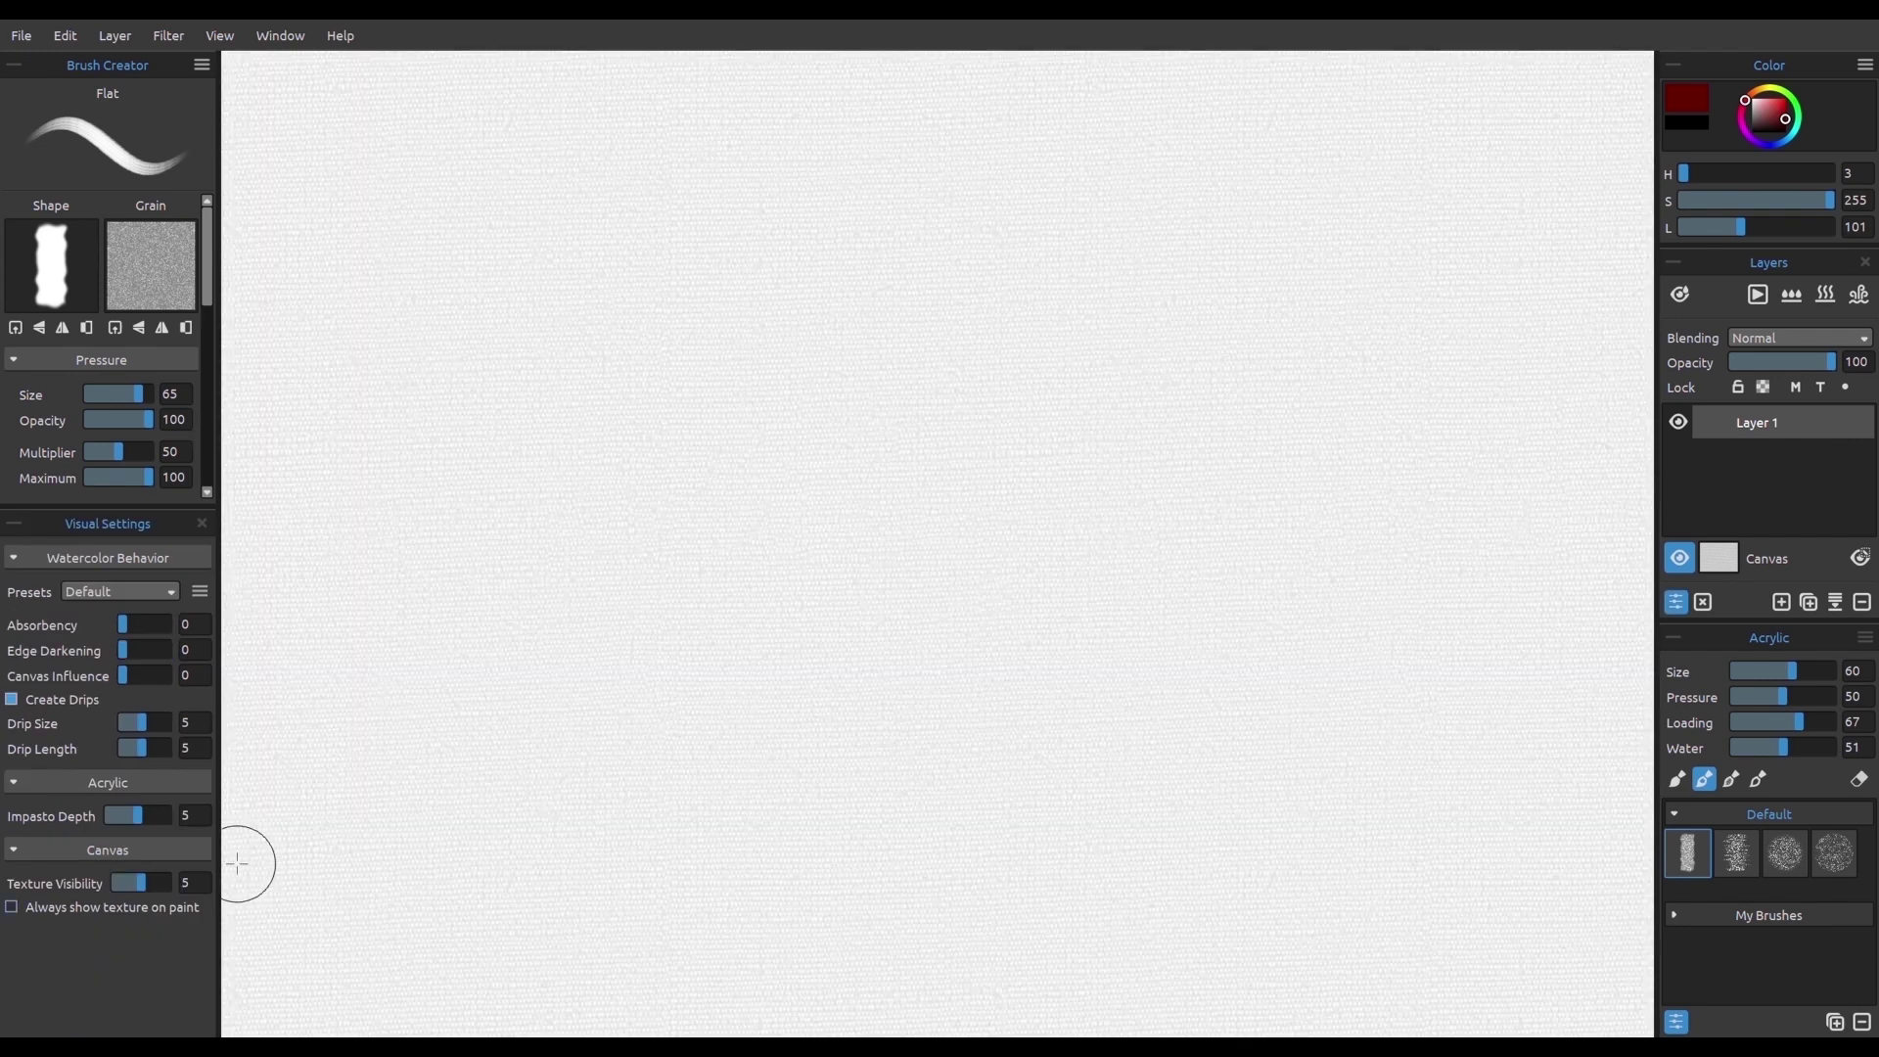
left_click(130, 882)
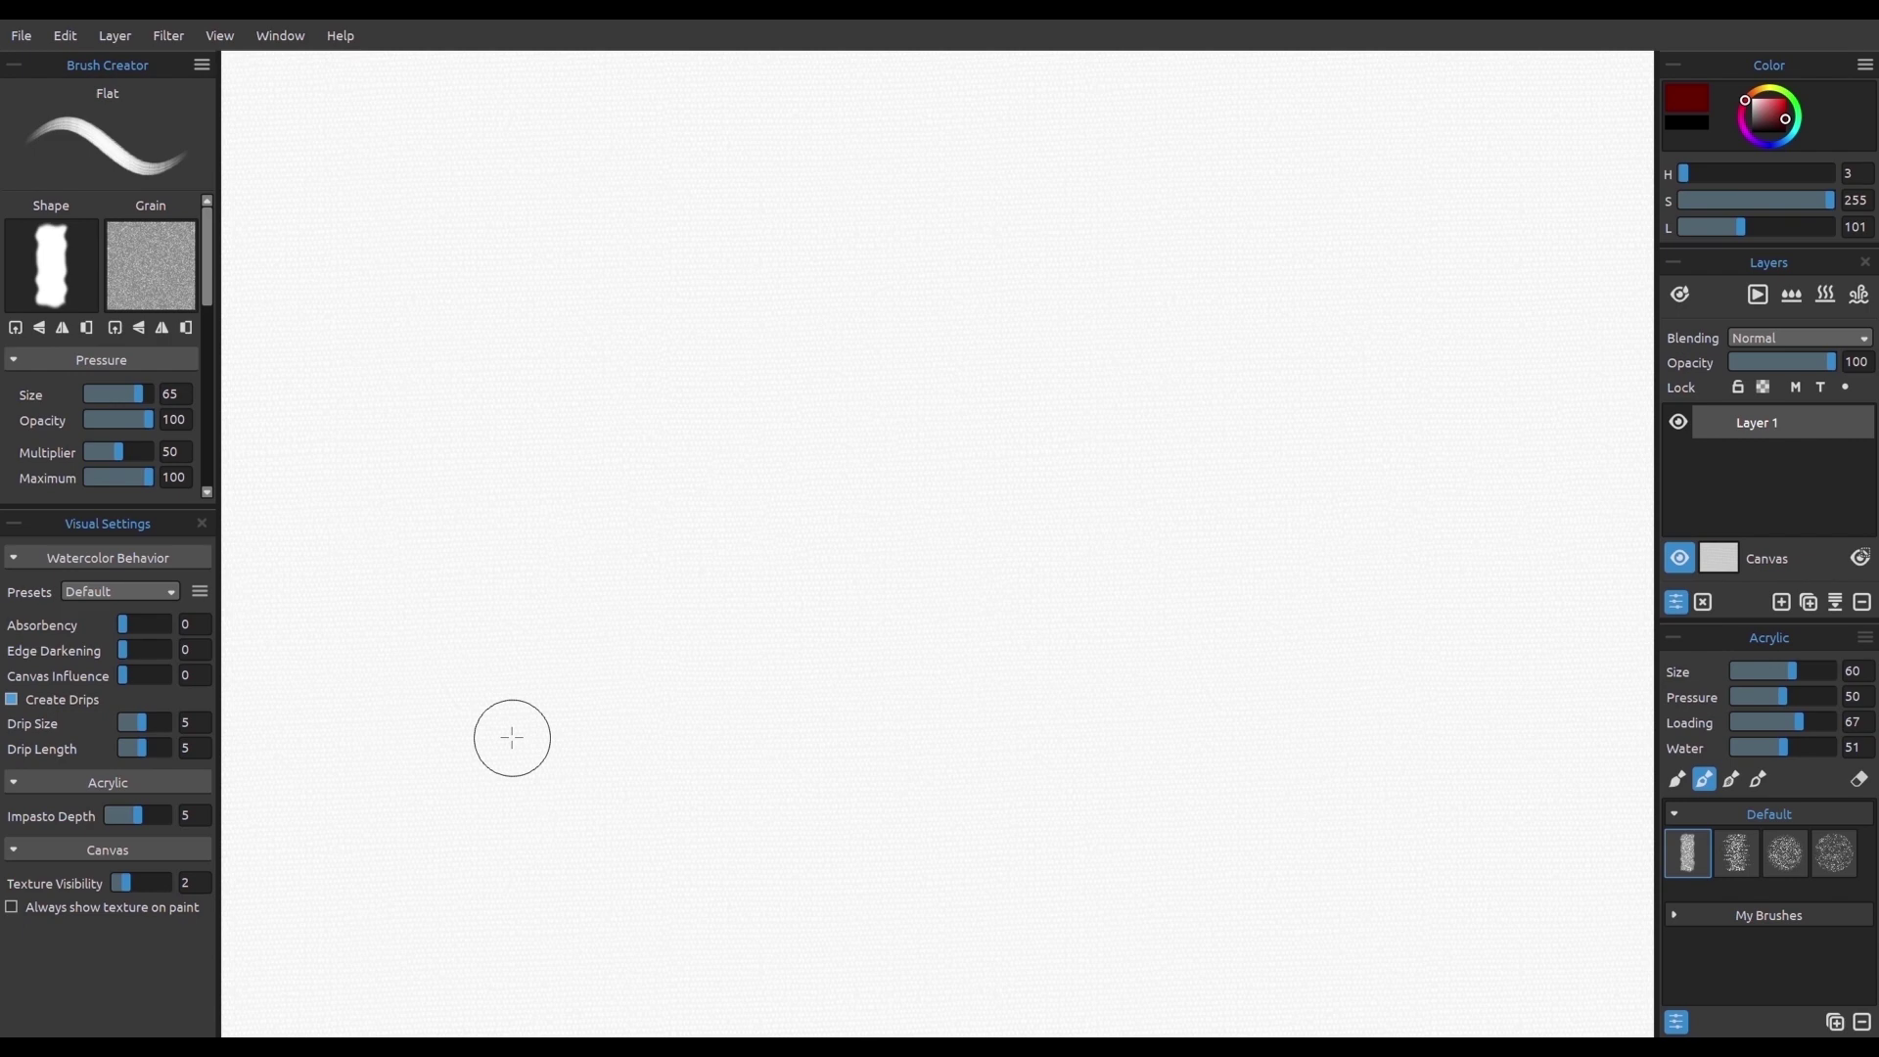
left_click(1675, 602)
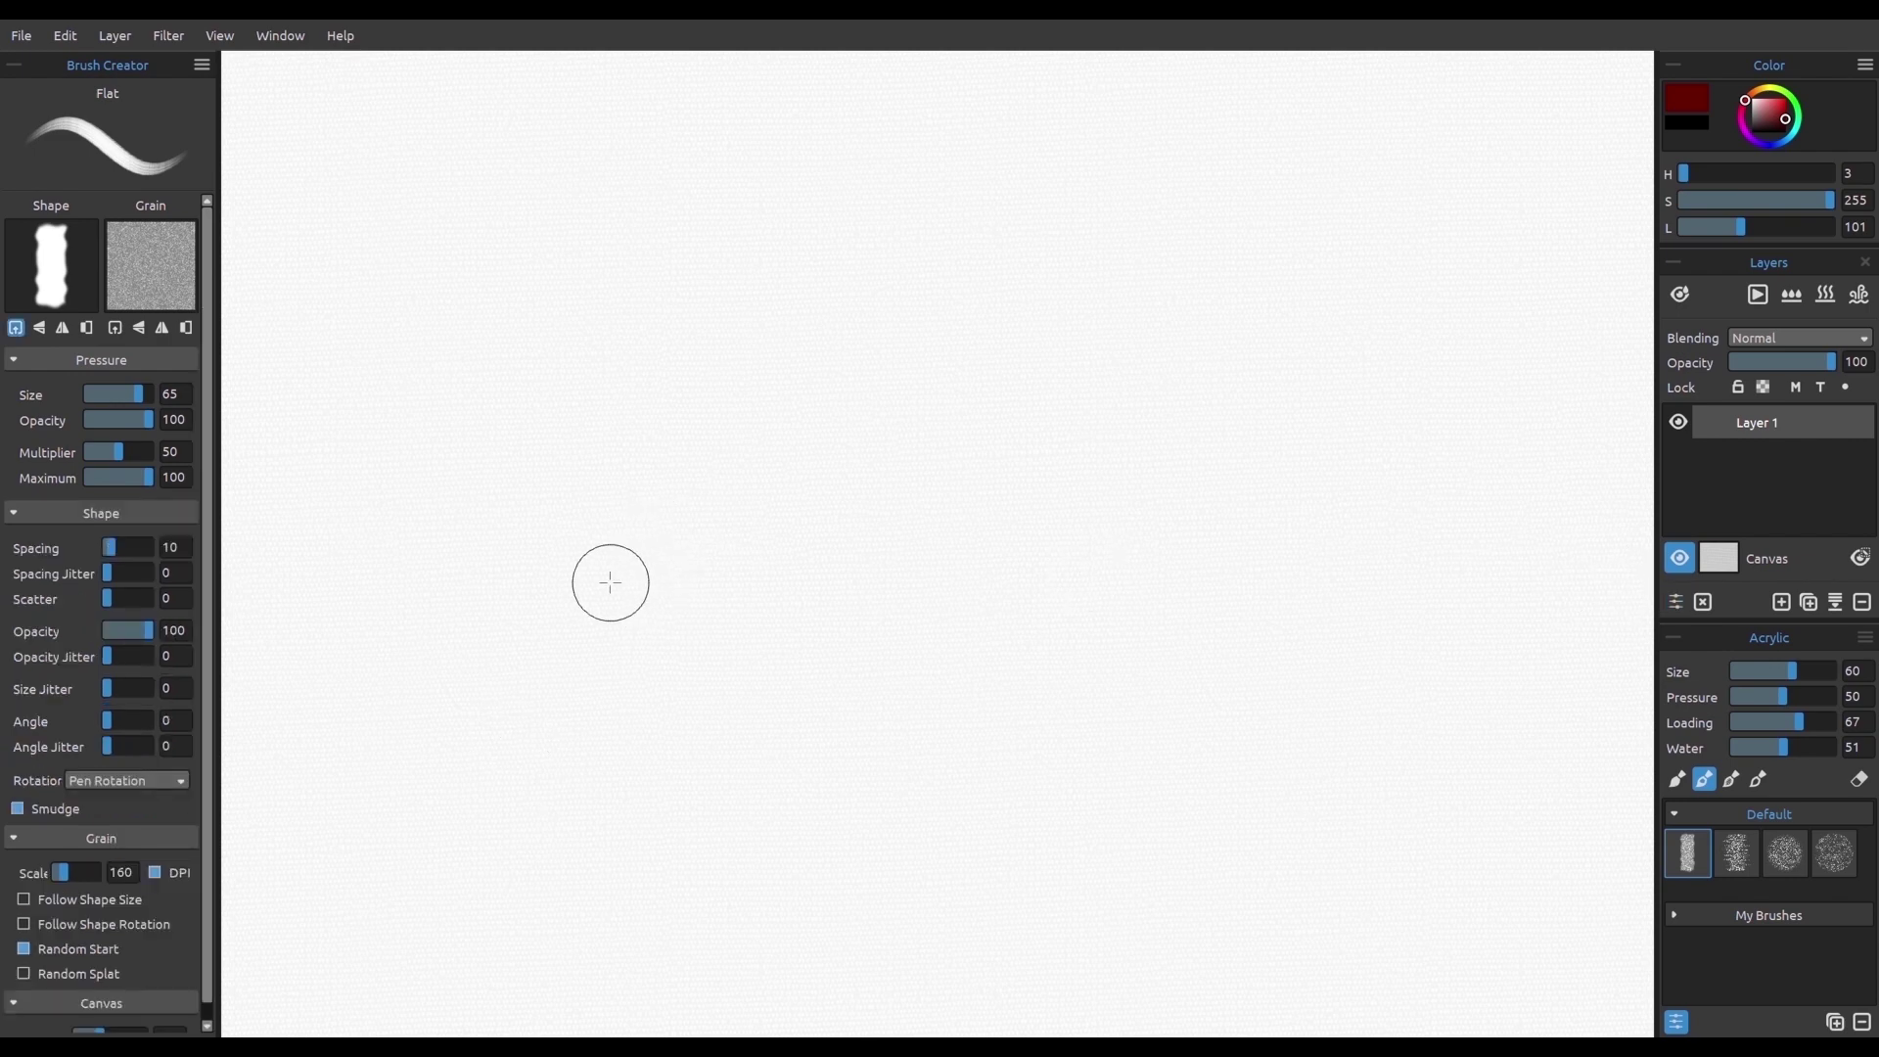
Step: Load thin.png as the Flat brush's shape and grain_02-2.png as its grain
left_click(51, 266)
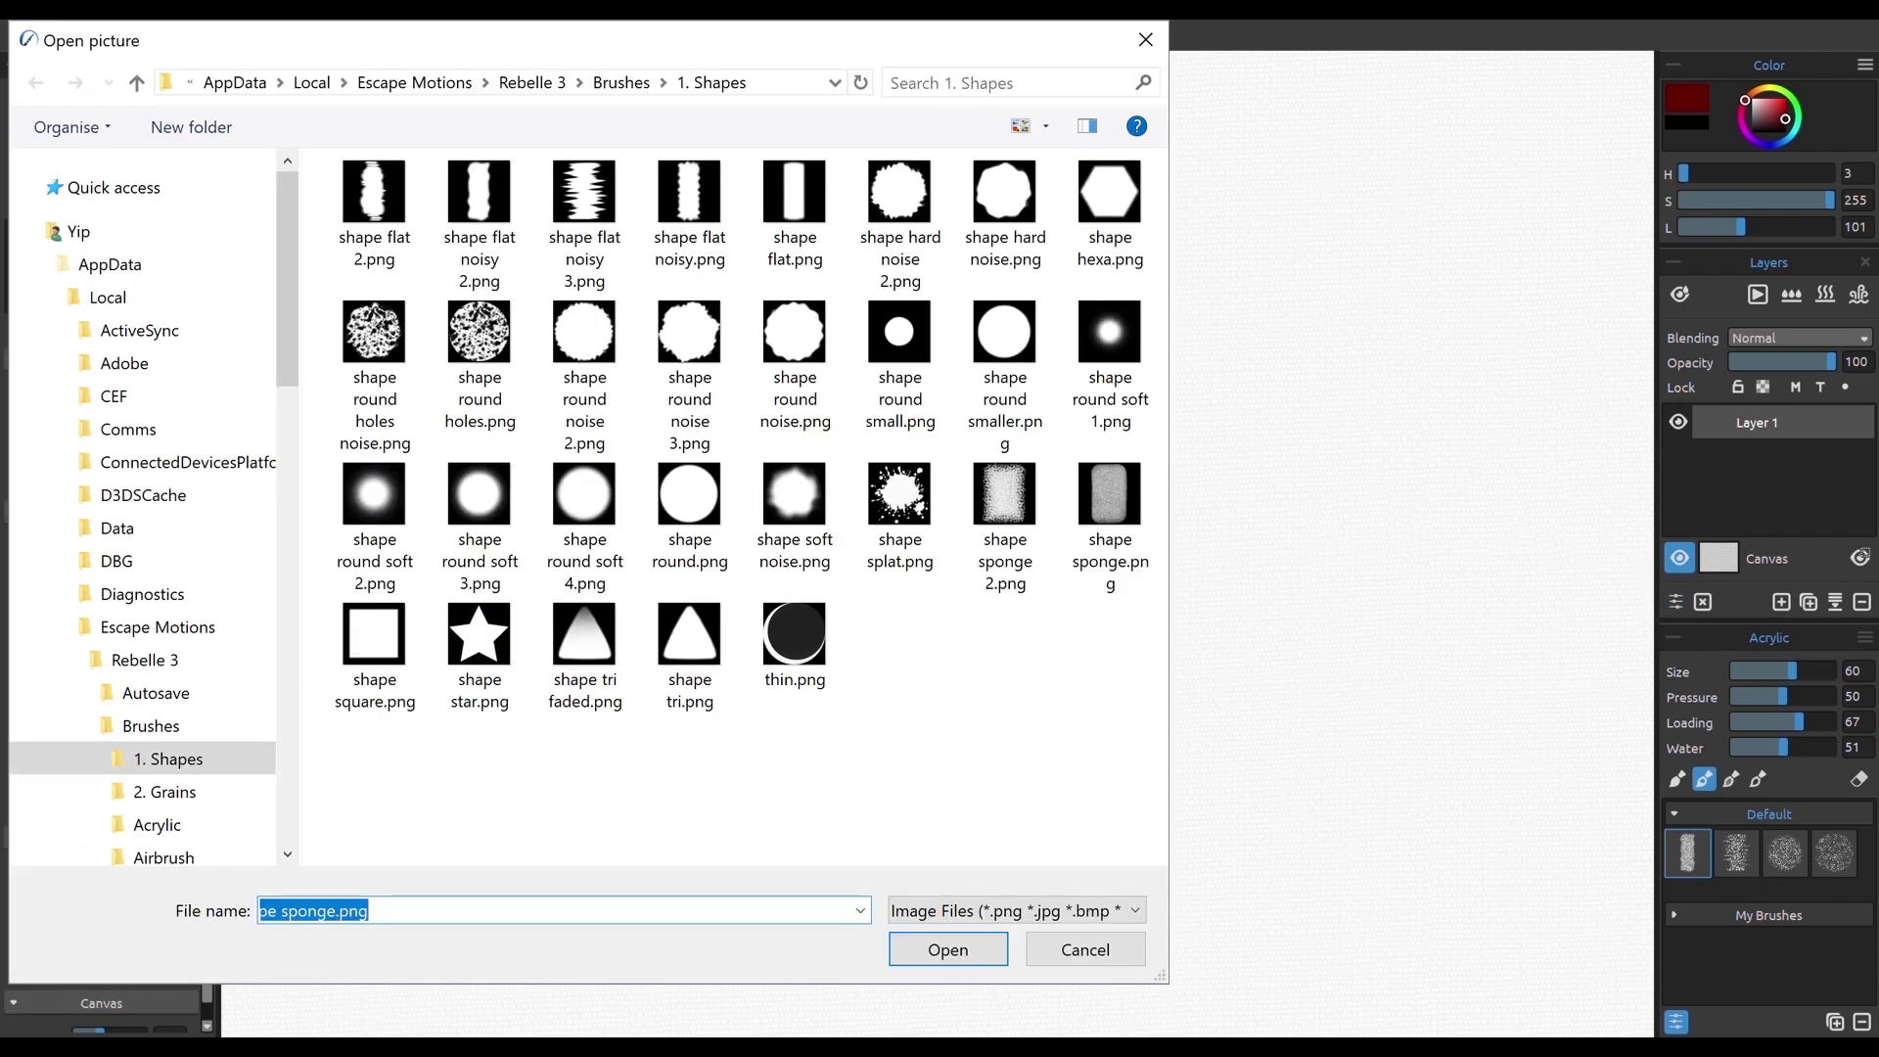
left_click(795, 642)
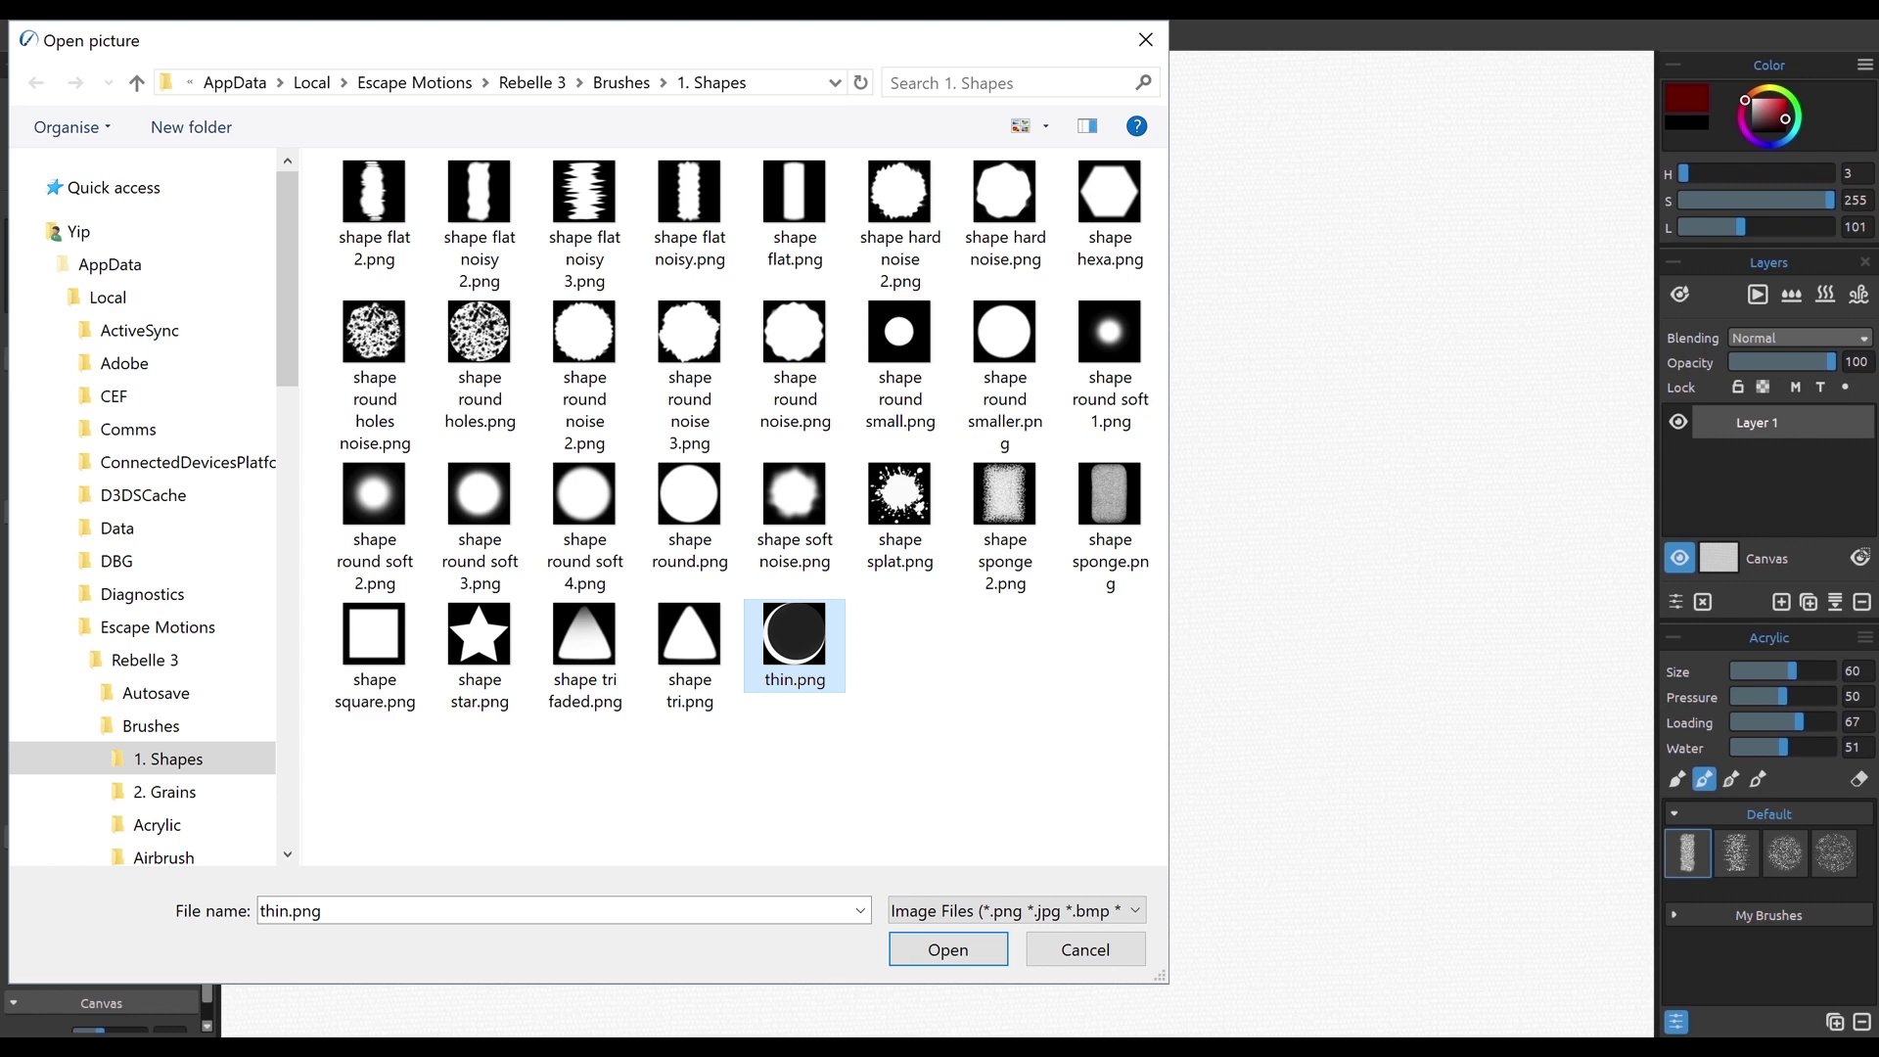
double_click(794, 638)
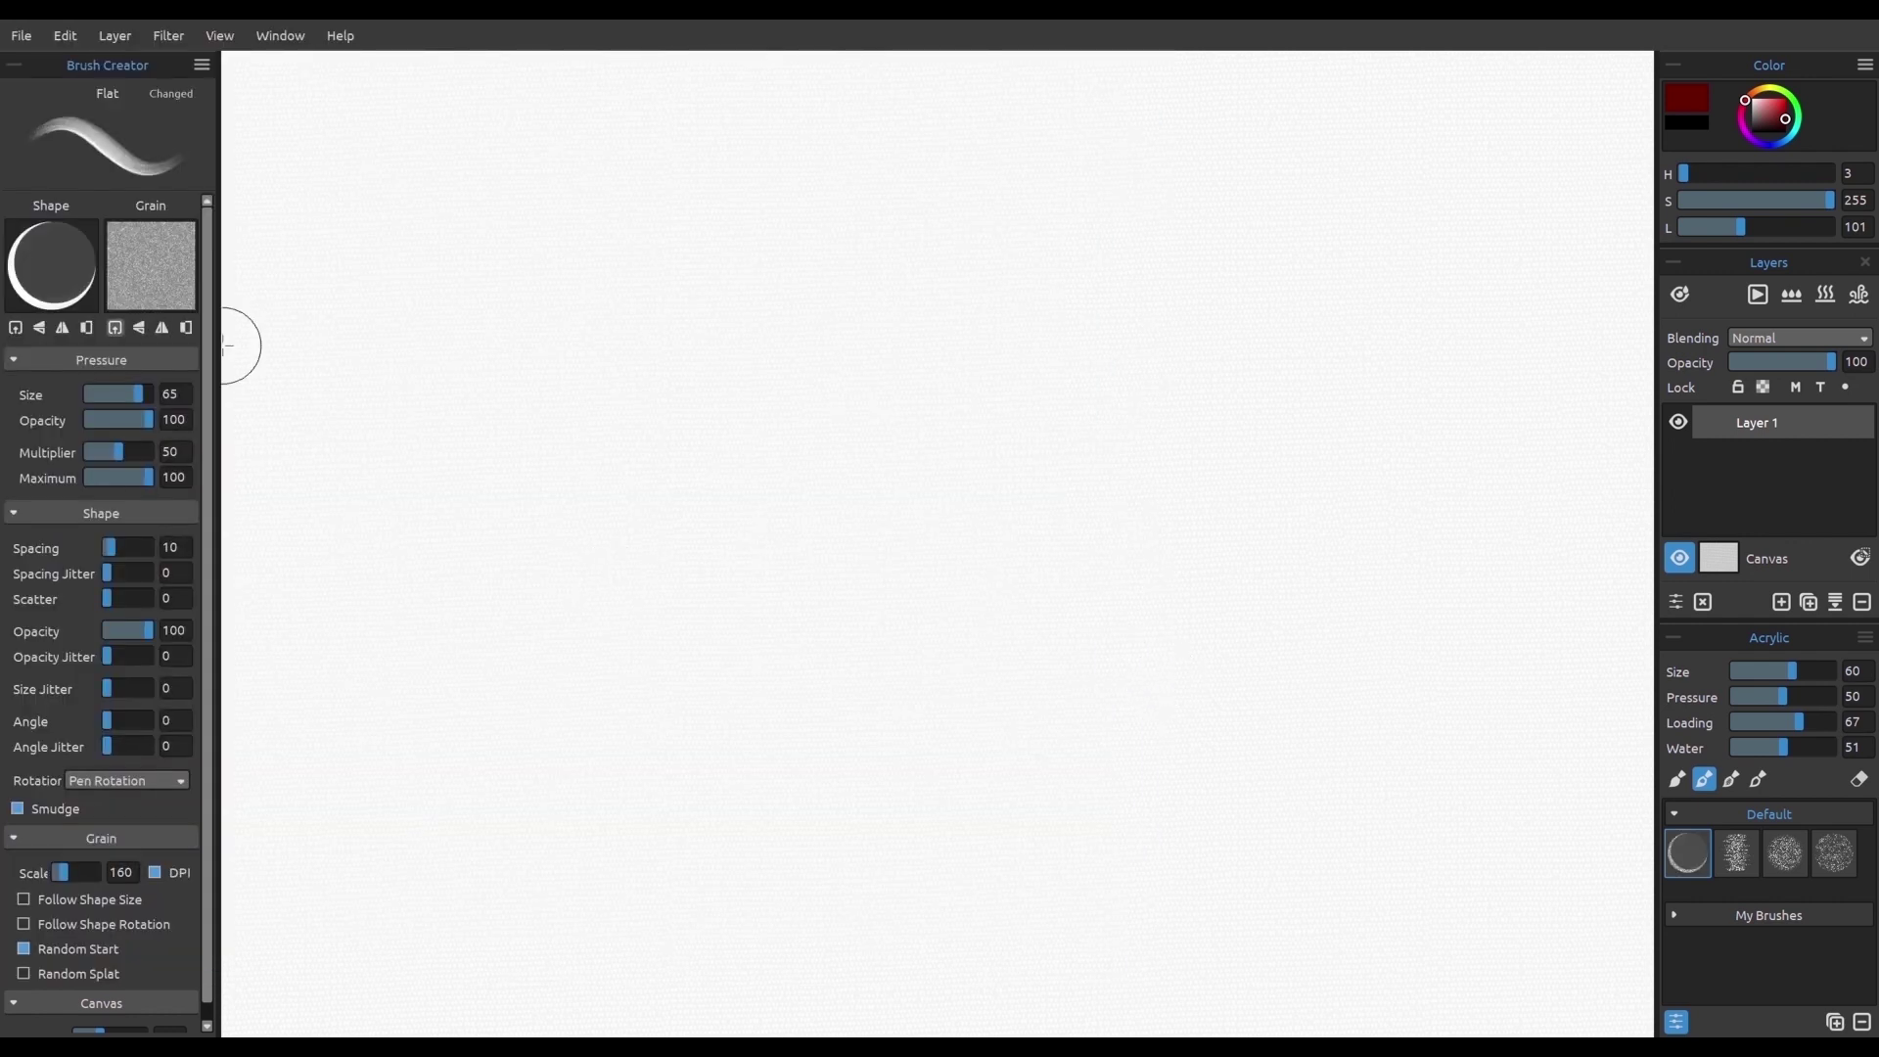
left_click(150, 264)
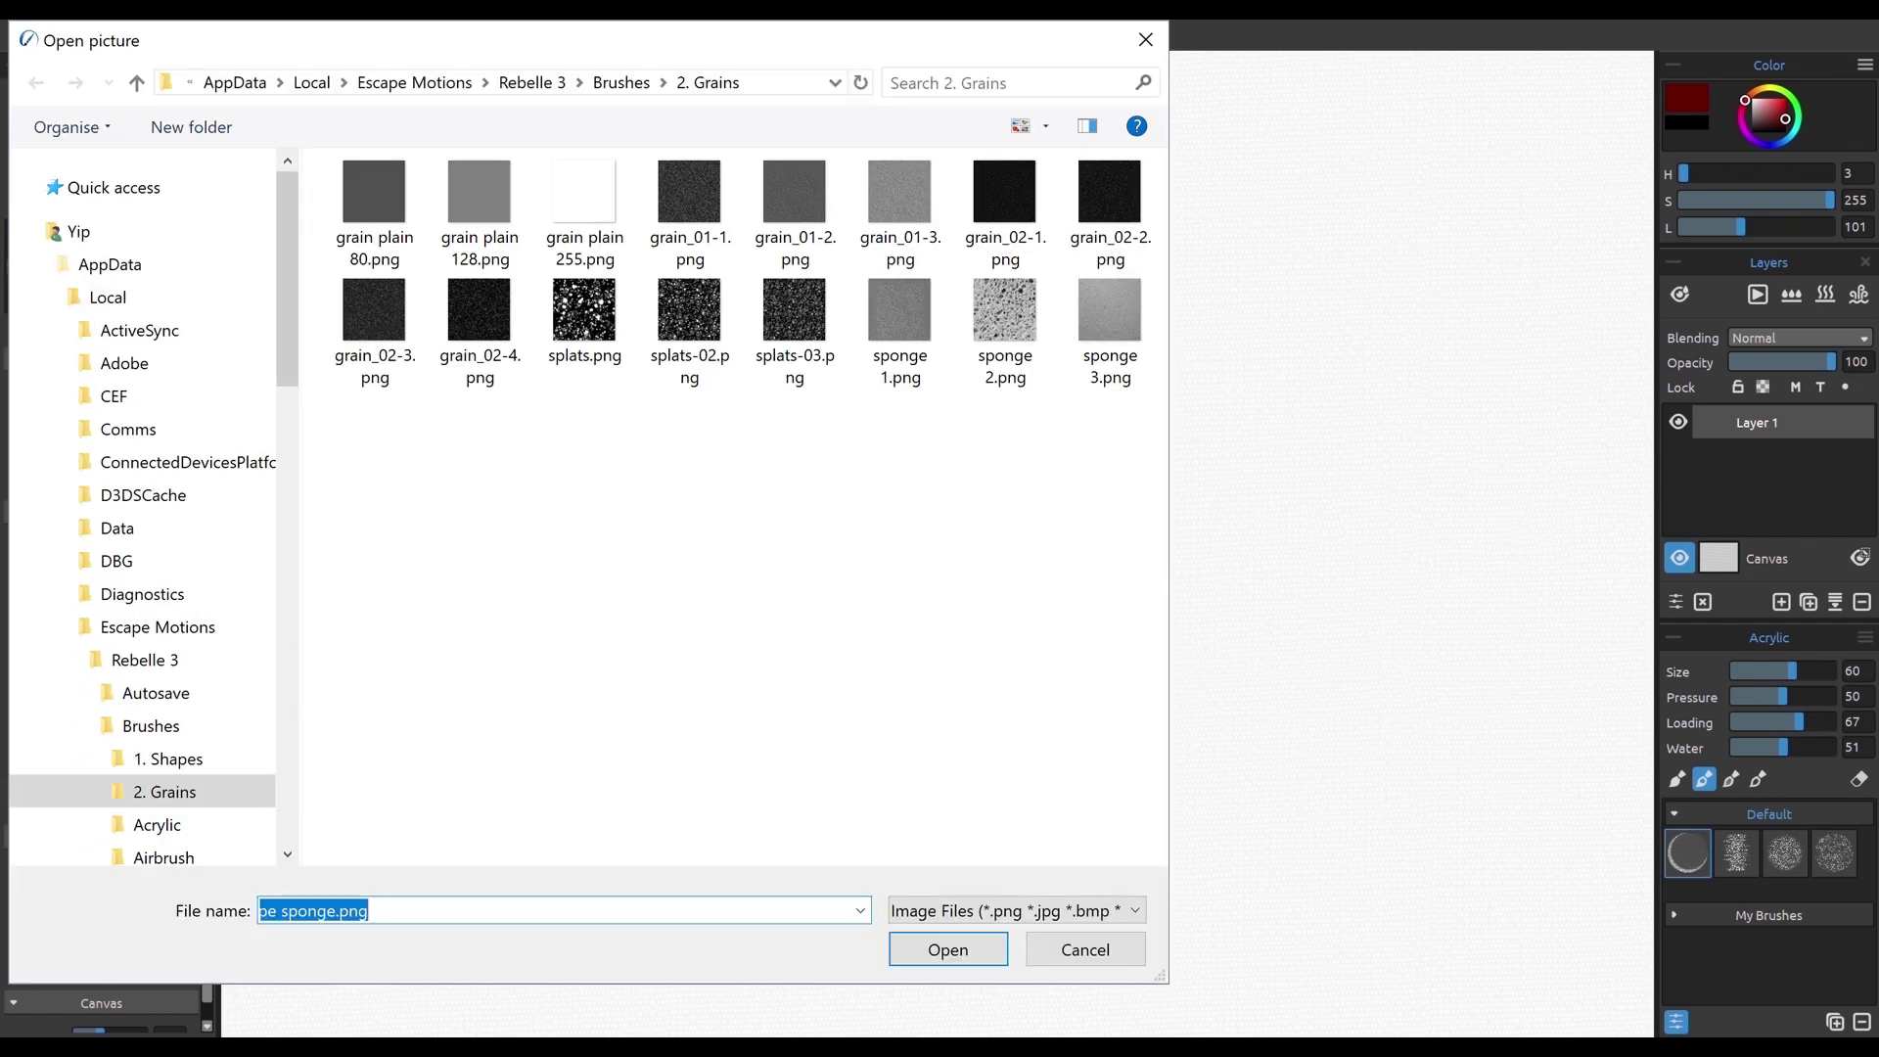
left_click(1109, 214)
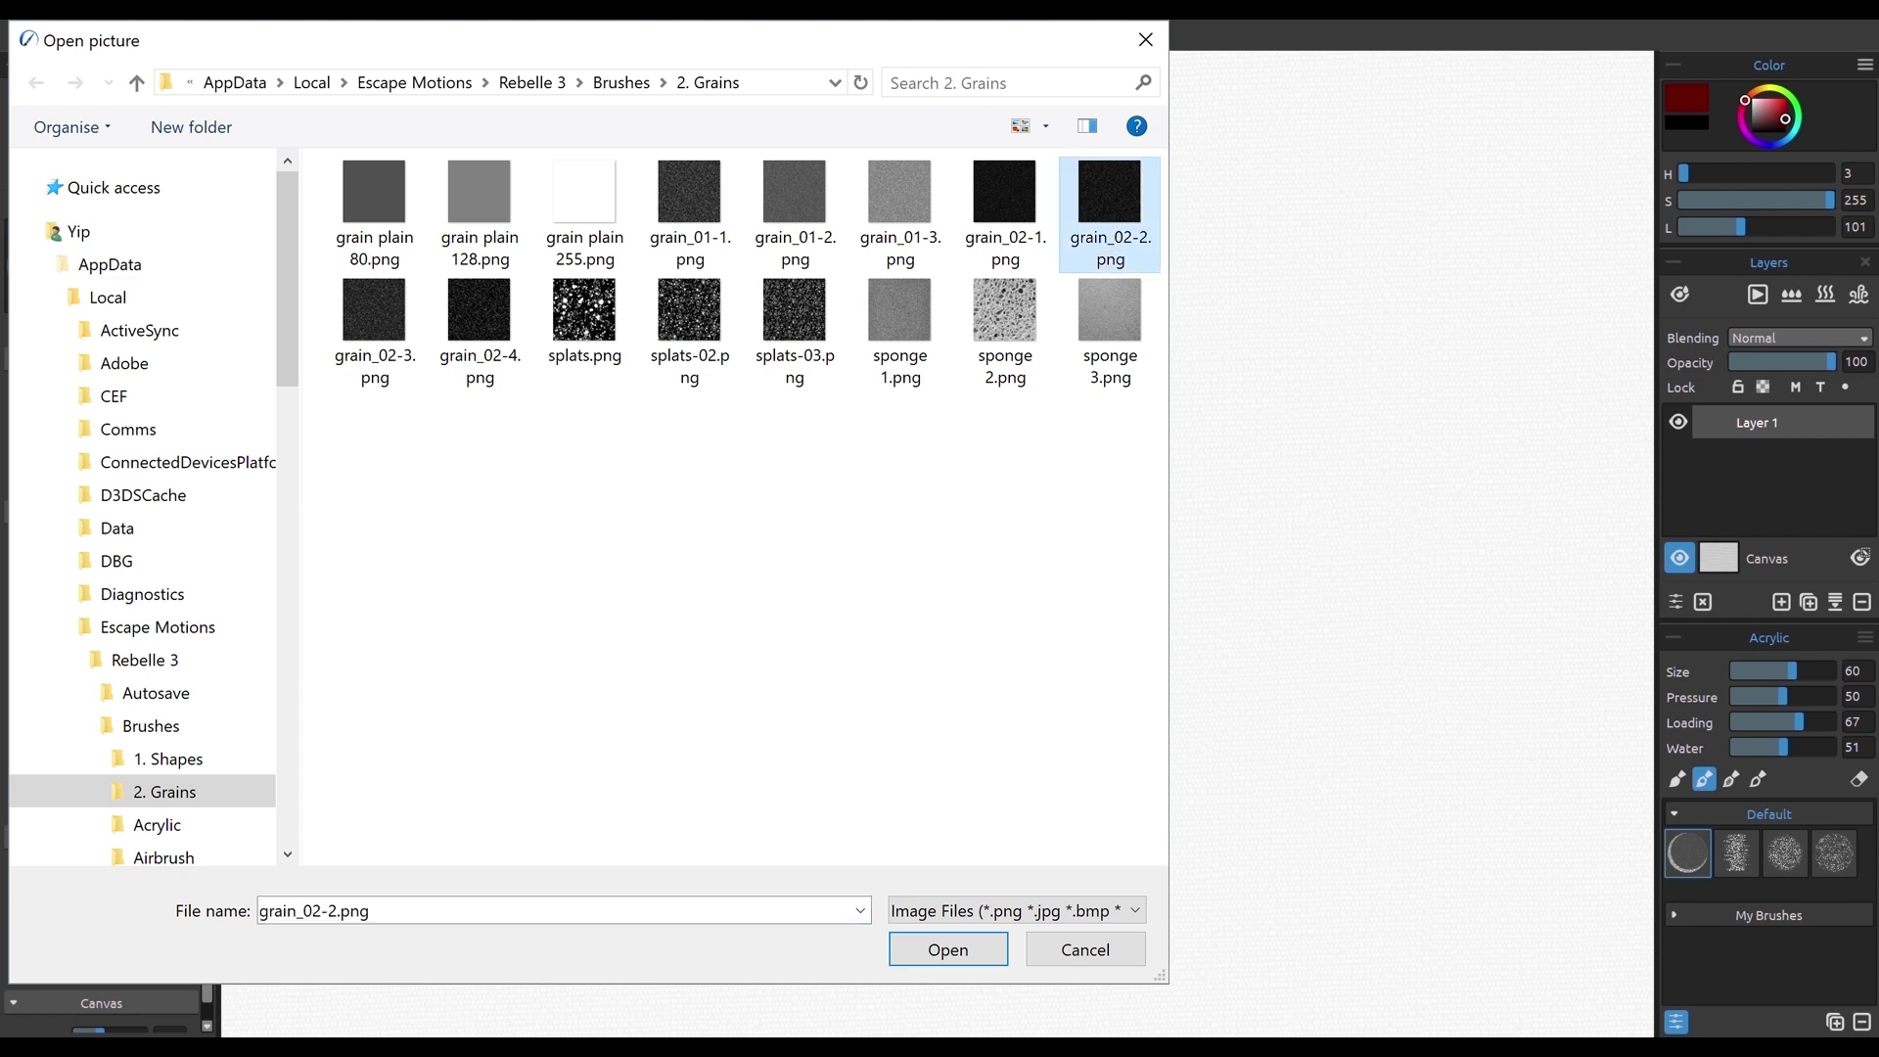
key("Return")
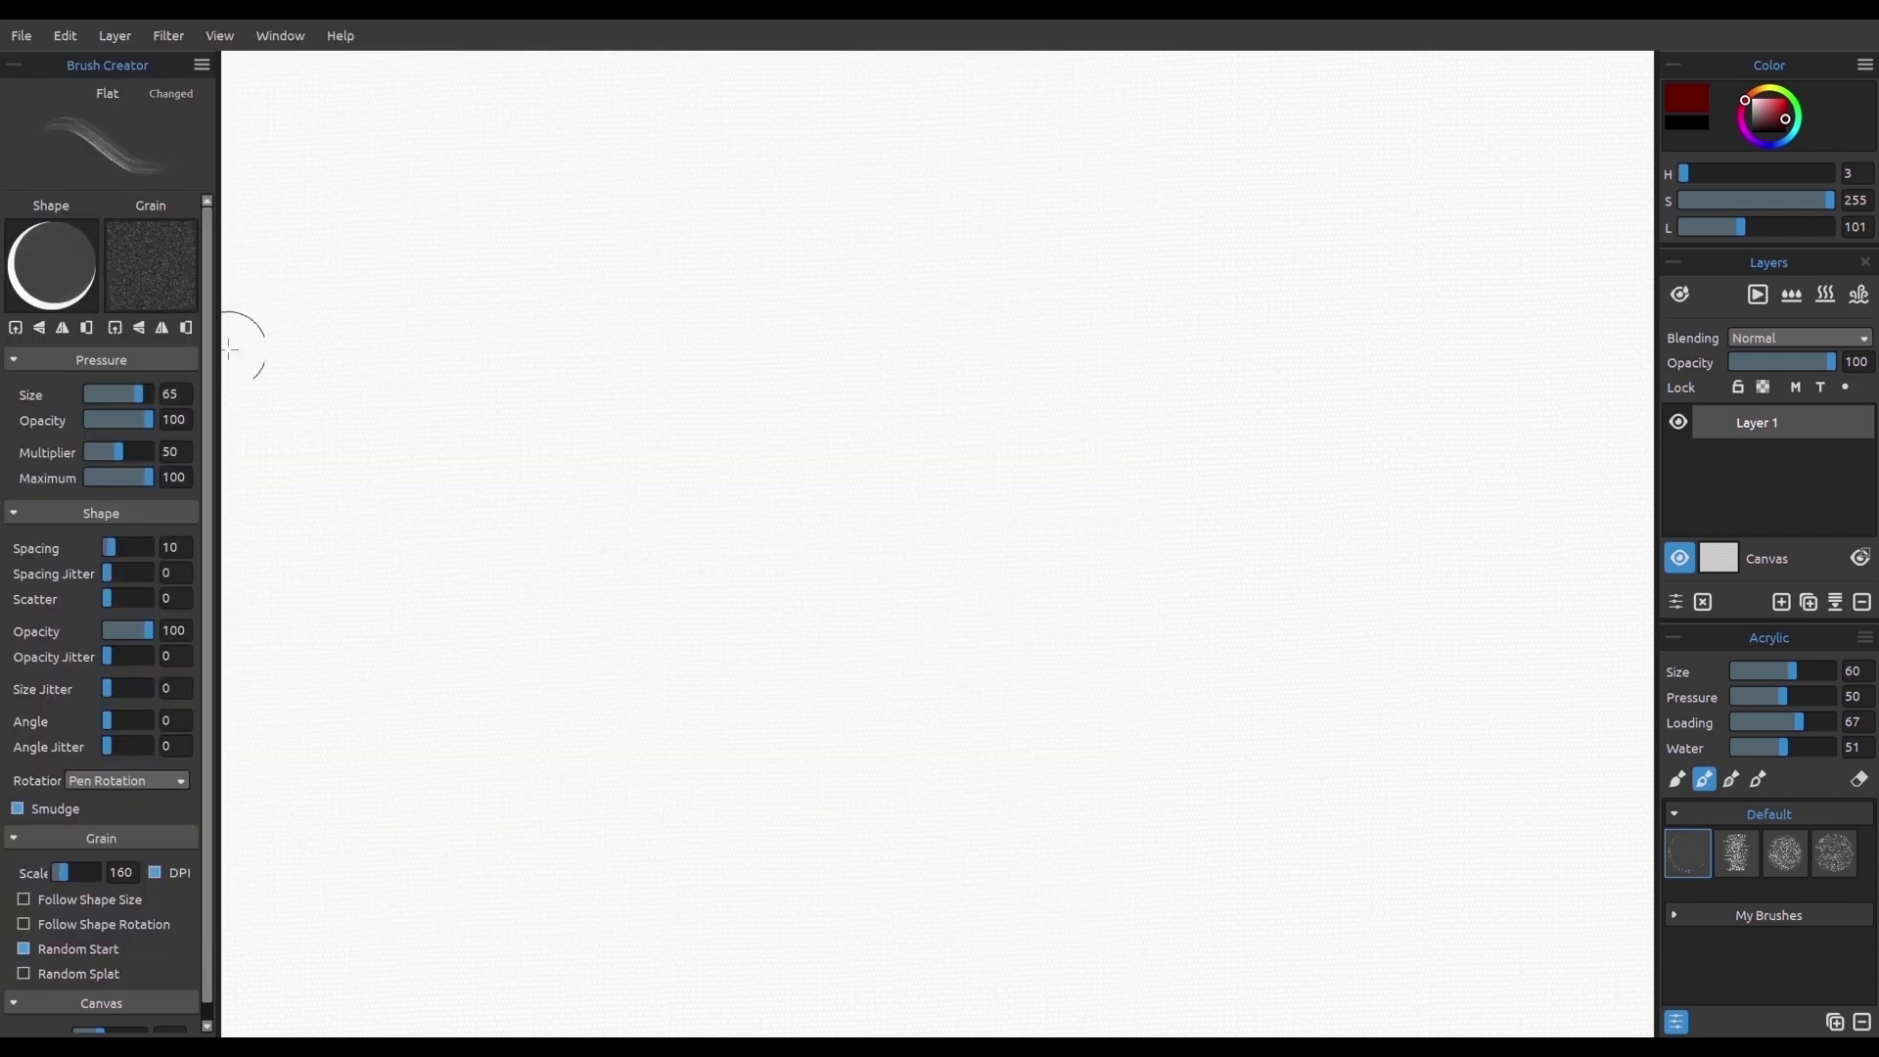
Step: Set the brush's pressure size to 80, opacity to -100 and multiplier to 100, and try a stroke that is undone
left_click_drag(118, 451, 153, 451)
left_click(173, 394)
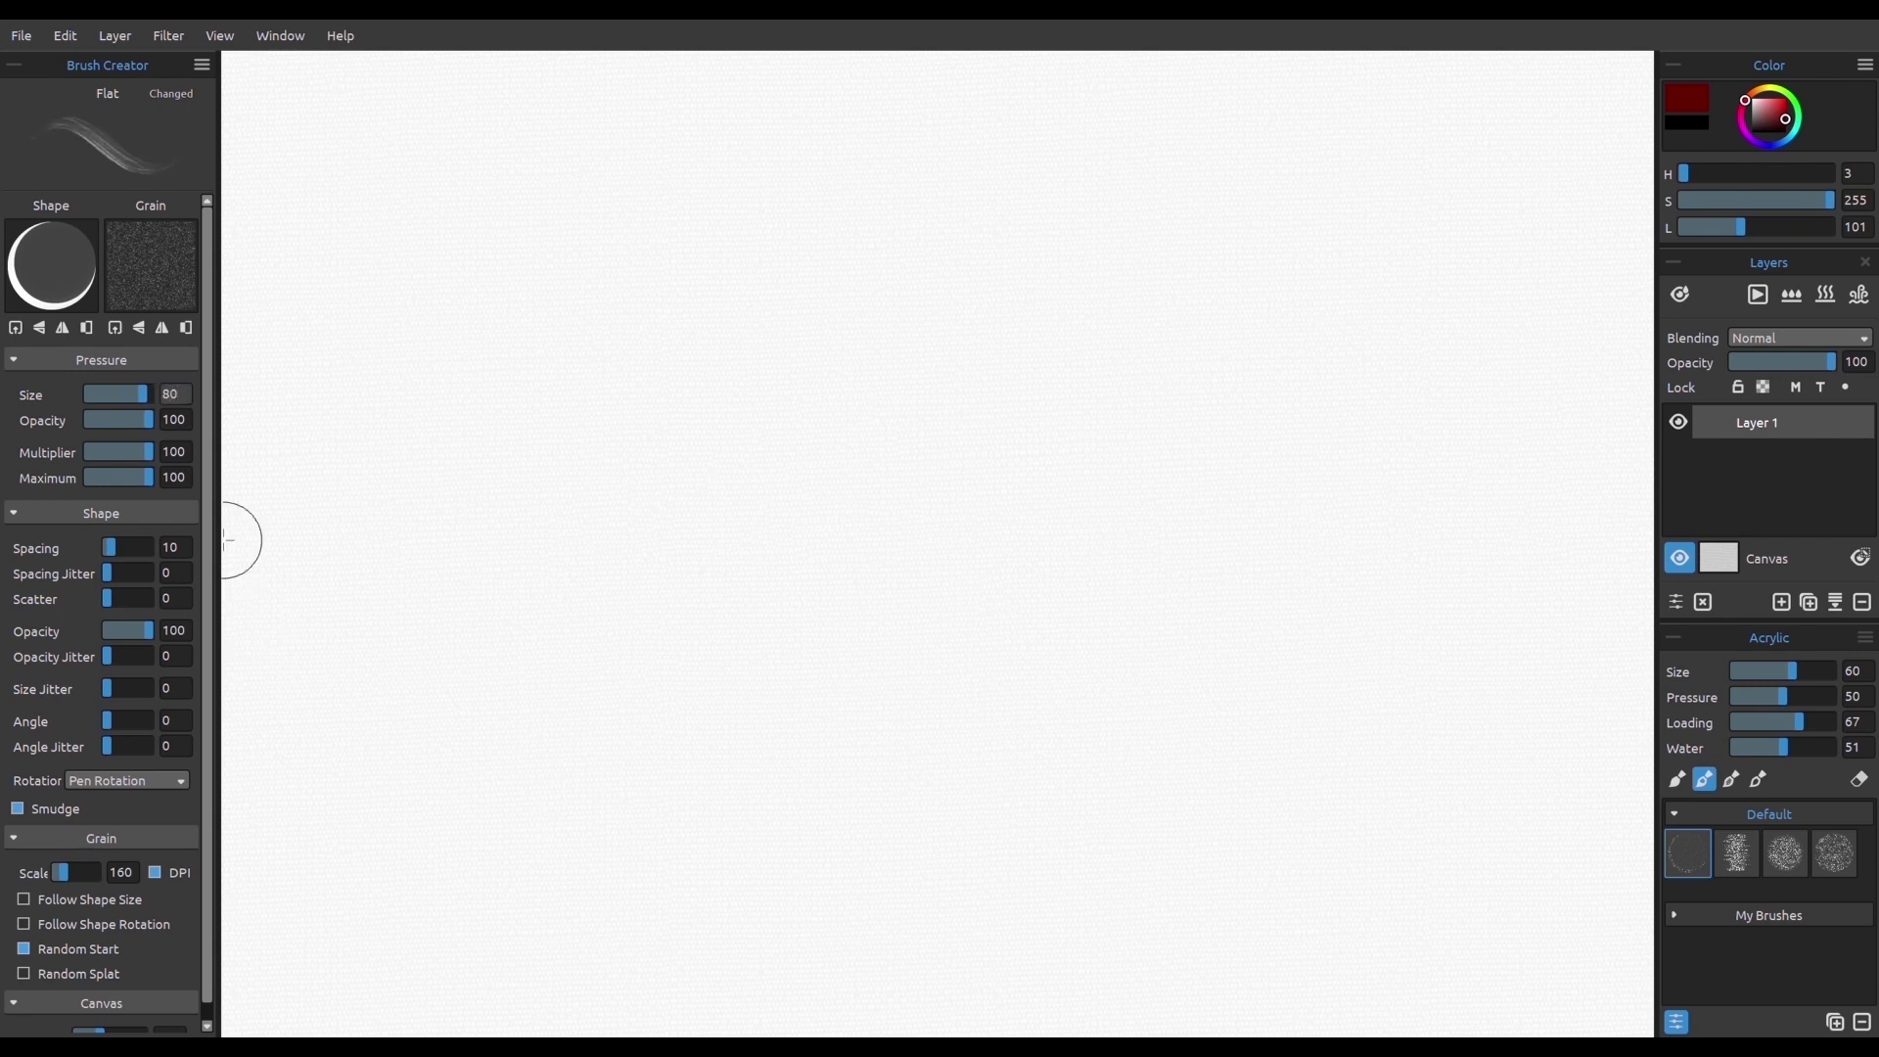
left_click_drag(148, 420, 88, 420)
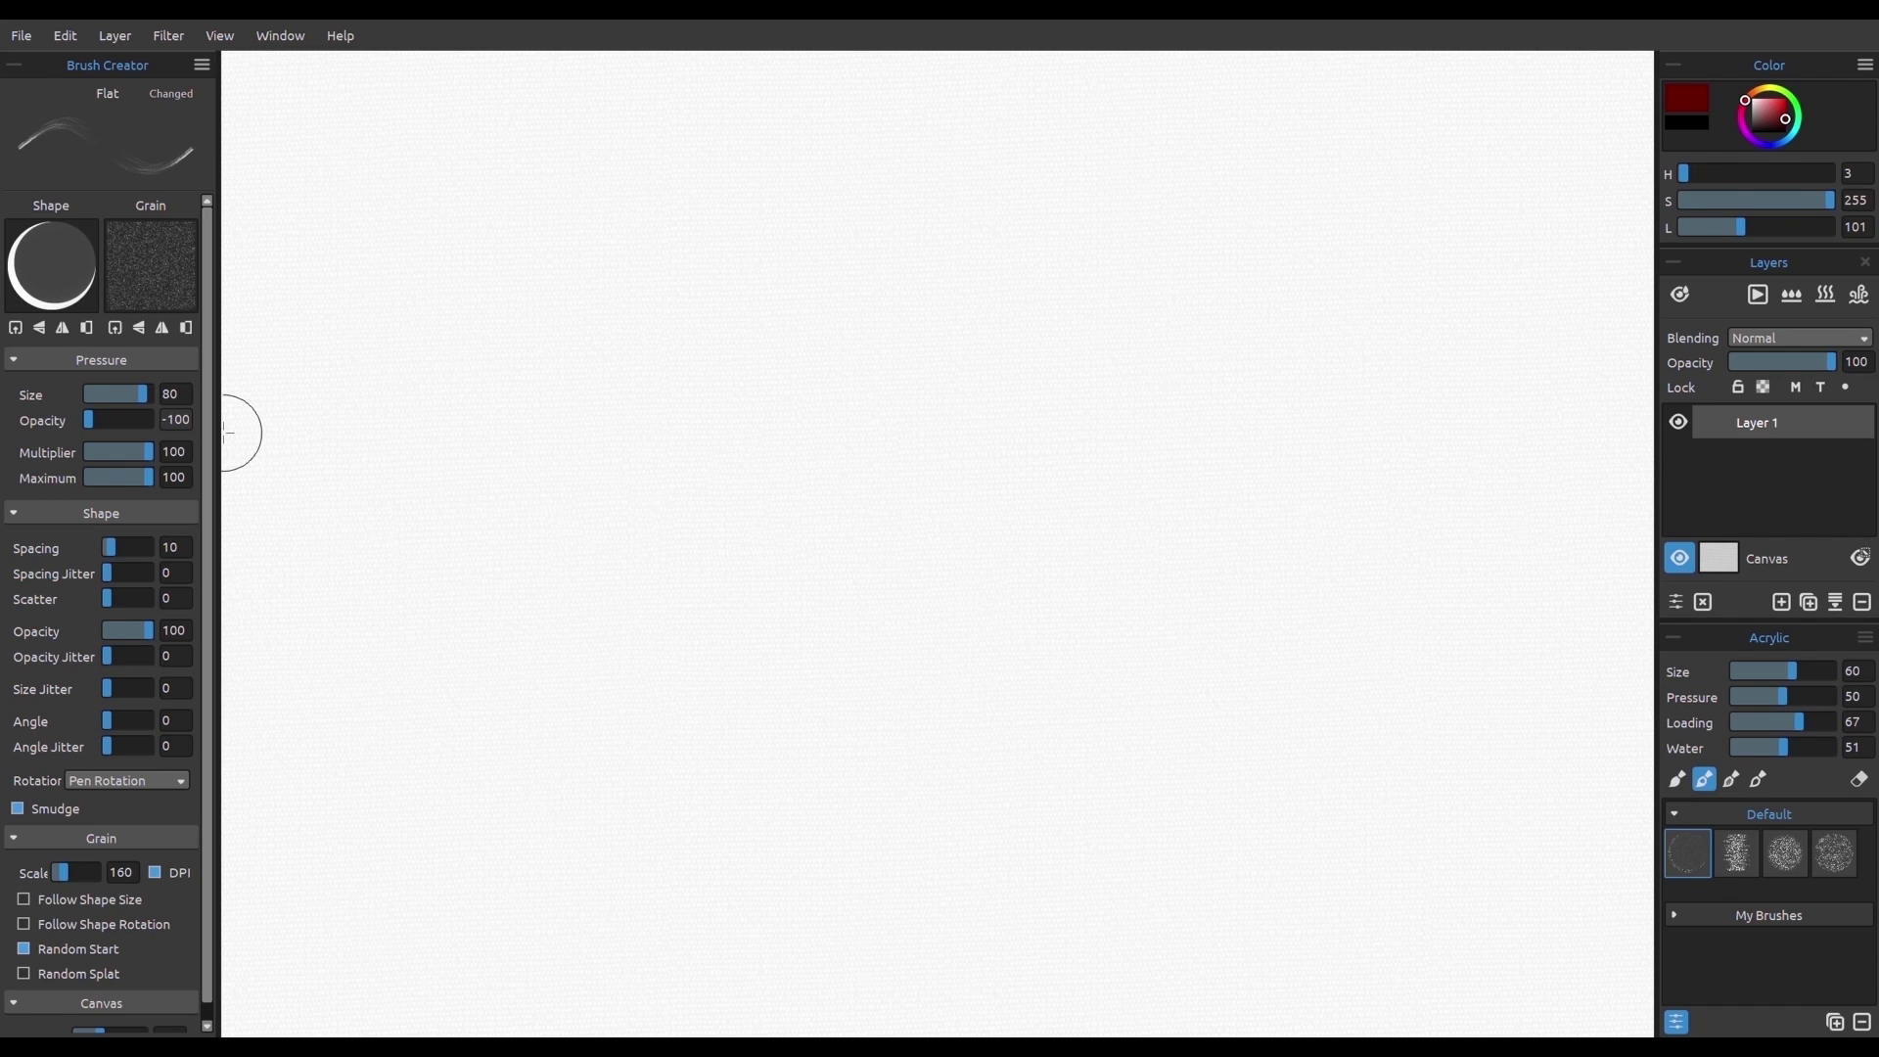
left_click_drag(452, 501, 740, 367)
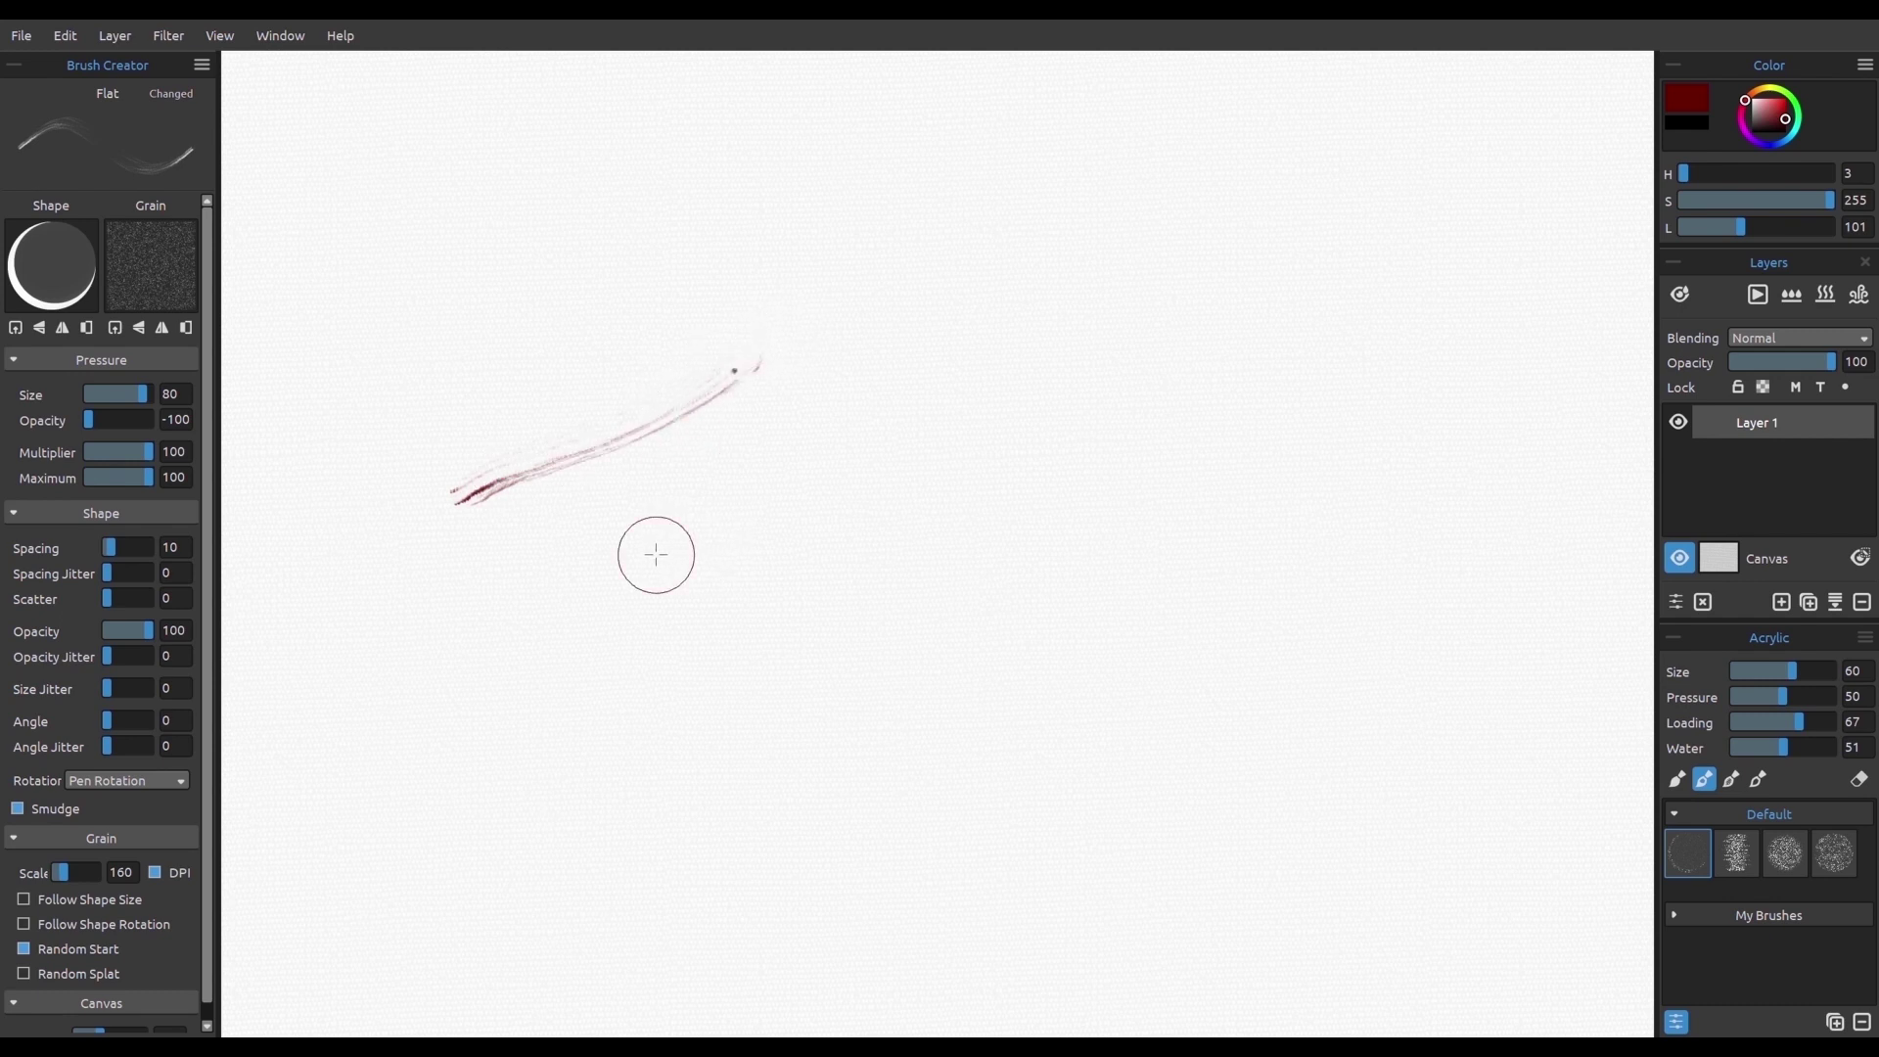
key("ctrl+z")
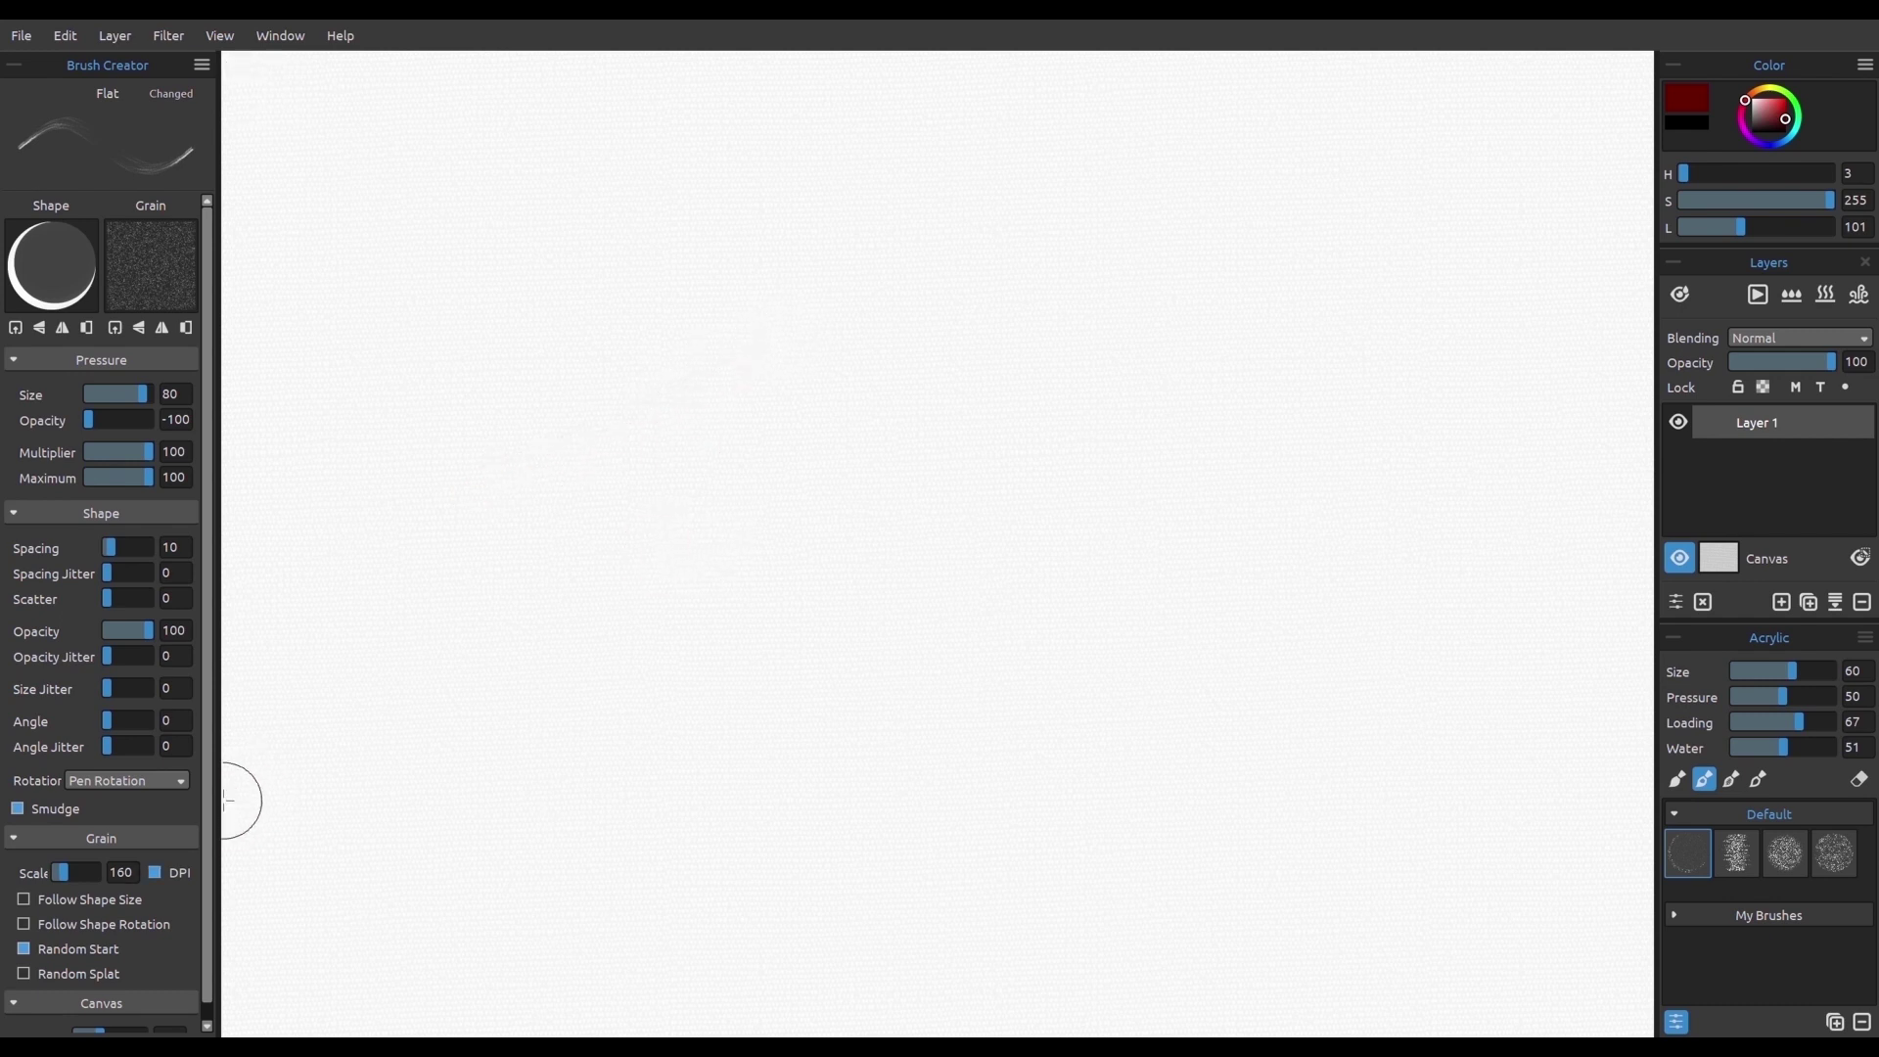
Step: Set the brush shape's spacing to 2
left_click(175, 548)
type("3")
key("Return")
left_click(175, 548)
type("2")
Step: Paint several curved dark red test strokes on the canvas and undo them all
mouse_move(380, 480)
left_mouse_down()
mouse_move(765, 391)
mouse_move(563, 517)
mouse_move(847, 442)
left_mouse_up()
key("ctrl+z")
key("ctrl+z")
key("ctrl+z")
key("ctrl+z")
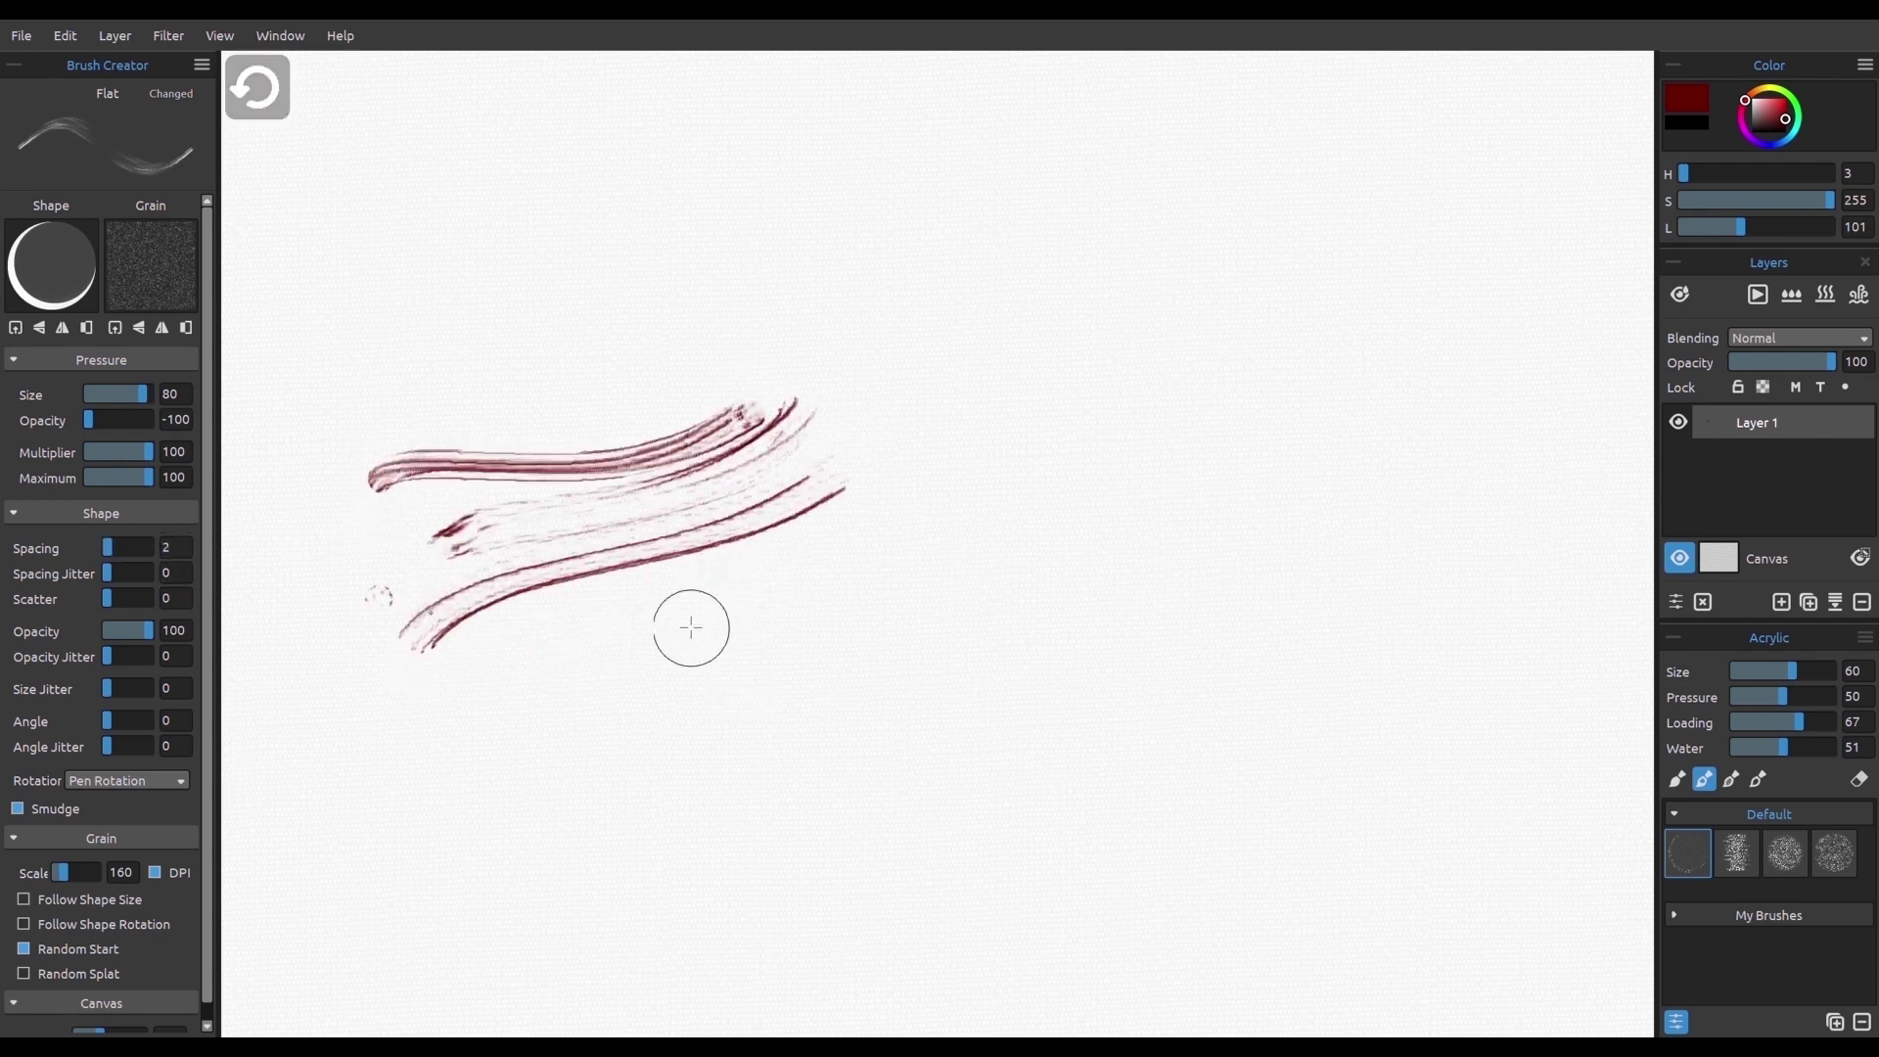
key("ctrl+z")
Step: Set the brush's rotation to Follow Trajectory and its grain scale to 175
left_click(127, 780)
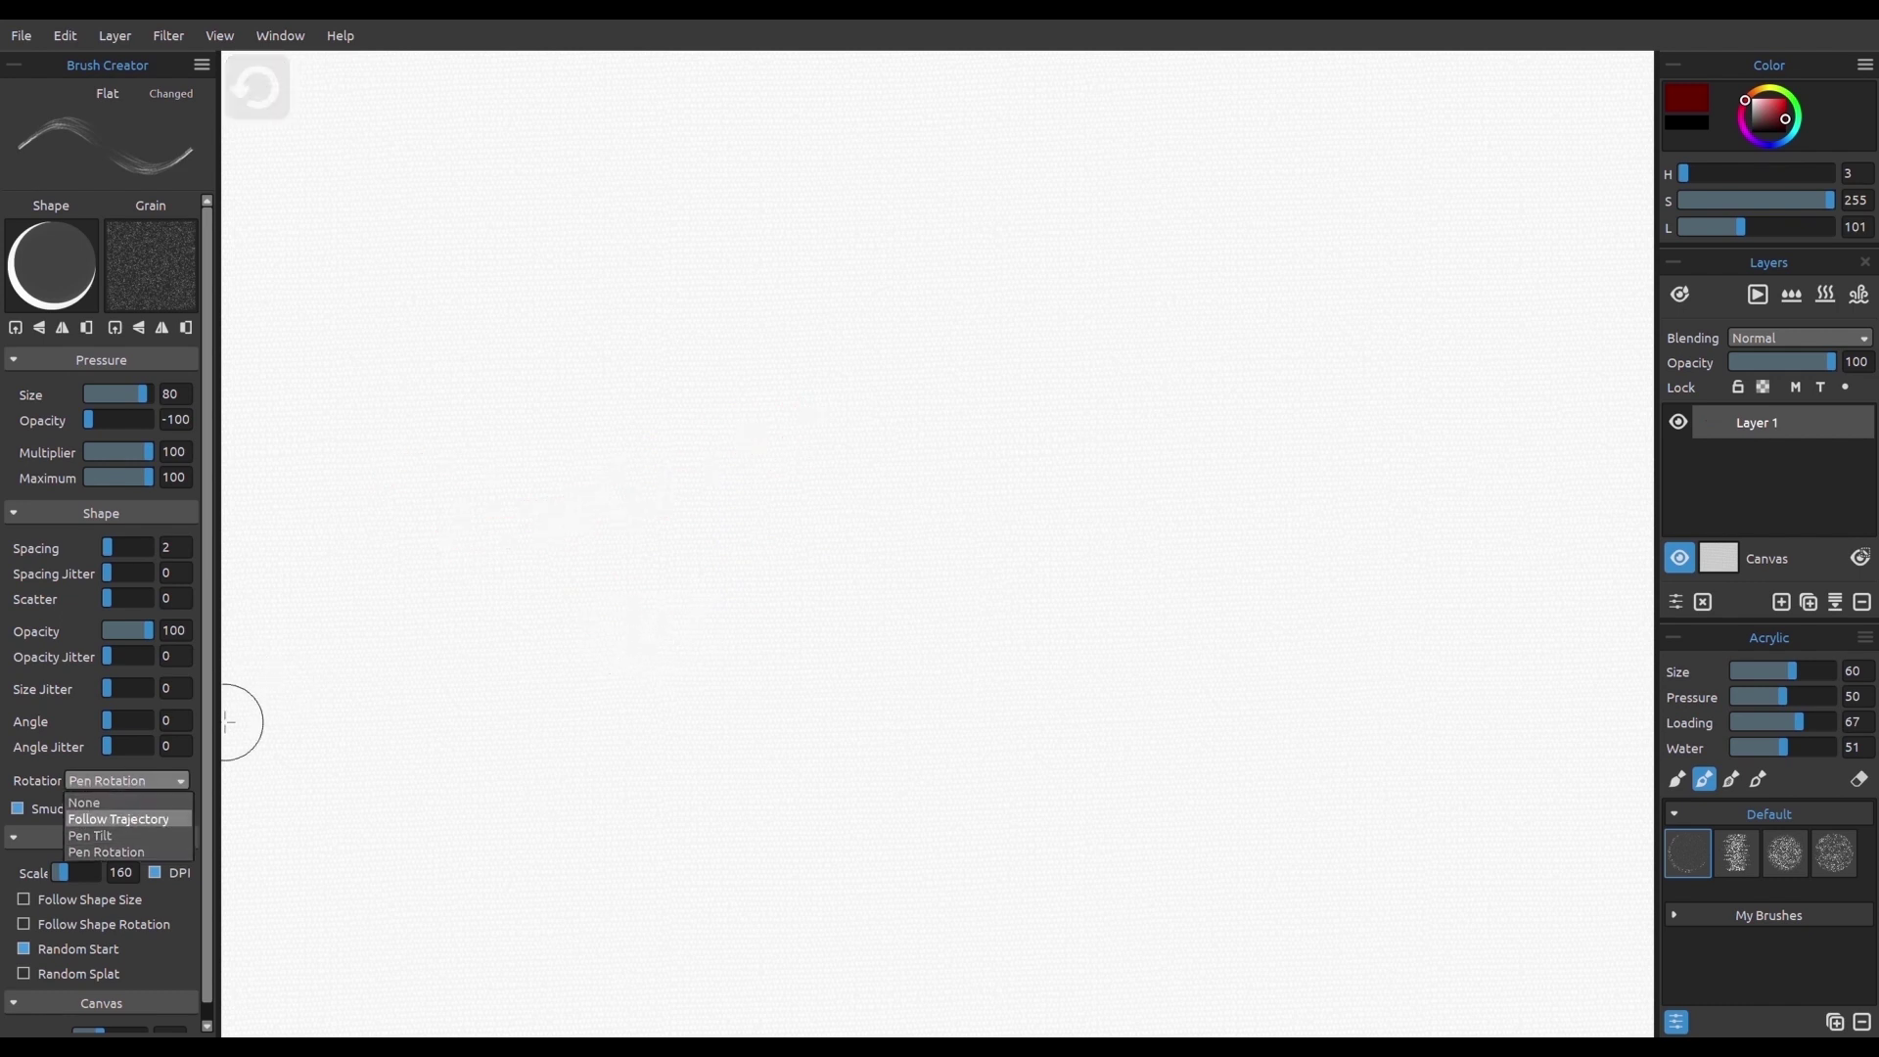
left_click(118, 818)
left_click(122, 871)
type("175")
key("Return")
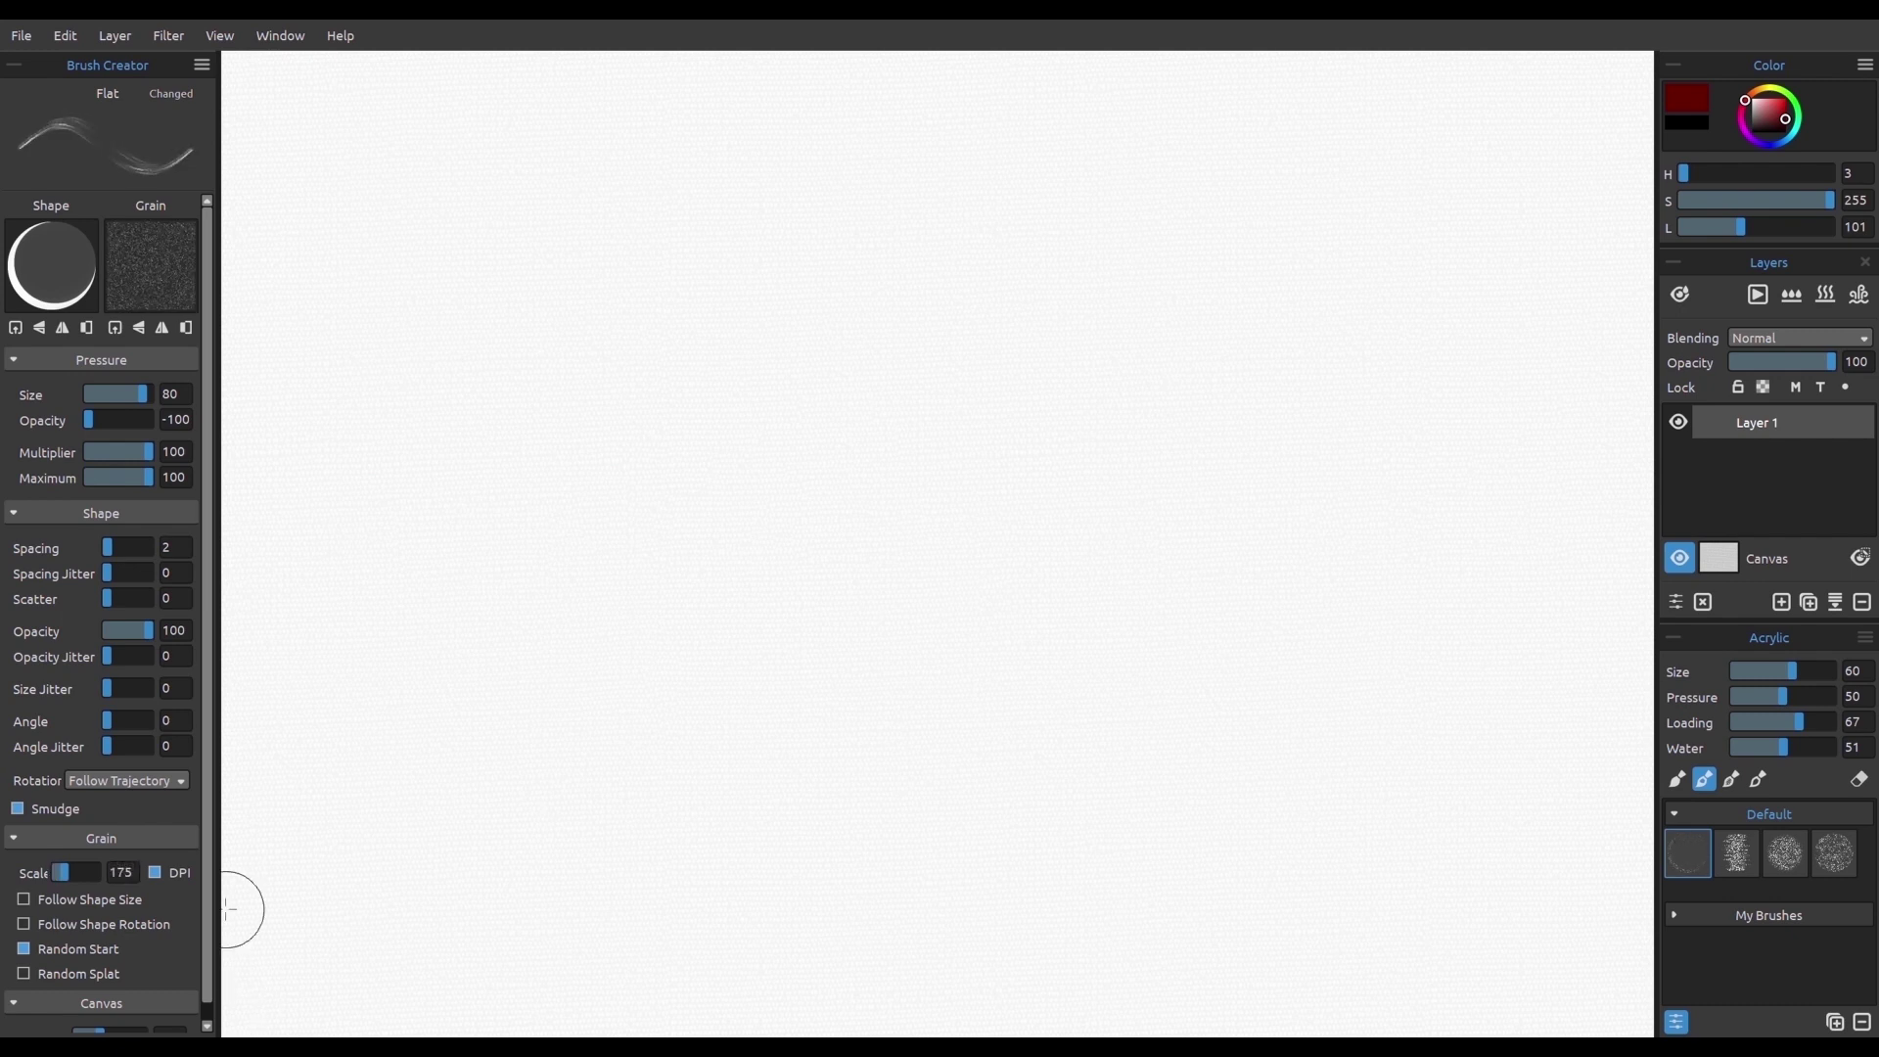
Step: Turn off the grain's DPI option and paint two slanted dark red test strokes on the canvas
left_click(154, 871)
left_click_drag(403, 517, 761, 375)
mouse_move(423, 585)
left_mouse_down()
mouse_move(545, 503)
mouse_move(856, 411)
left_mouse_up()
Step: Set the brush's canvas texture to 0 and paint several slanted test strokes below the existing ones
scroll(117, 947, "down", 1)
left_click_drag(100, 1019, 75, 1019)
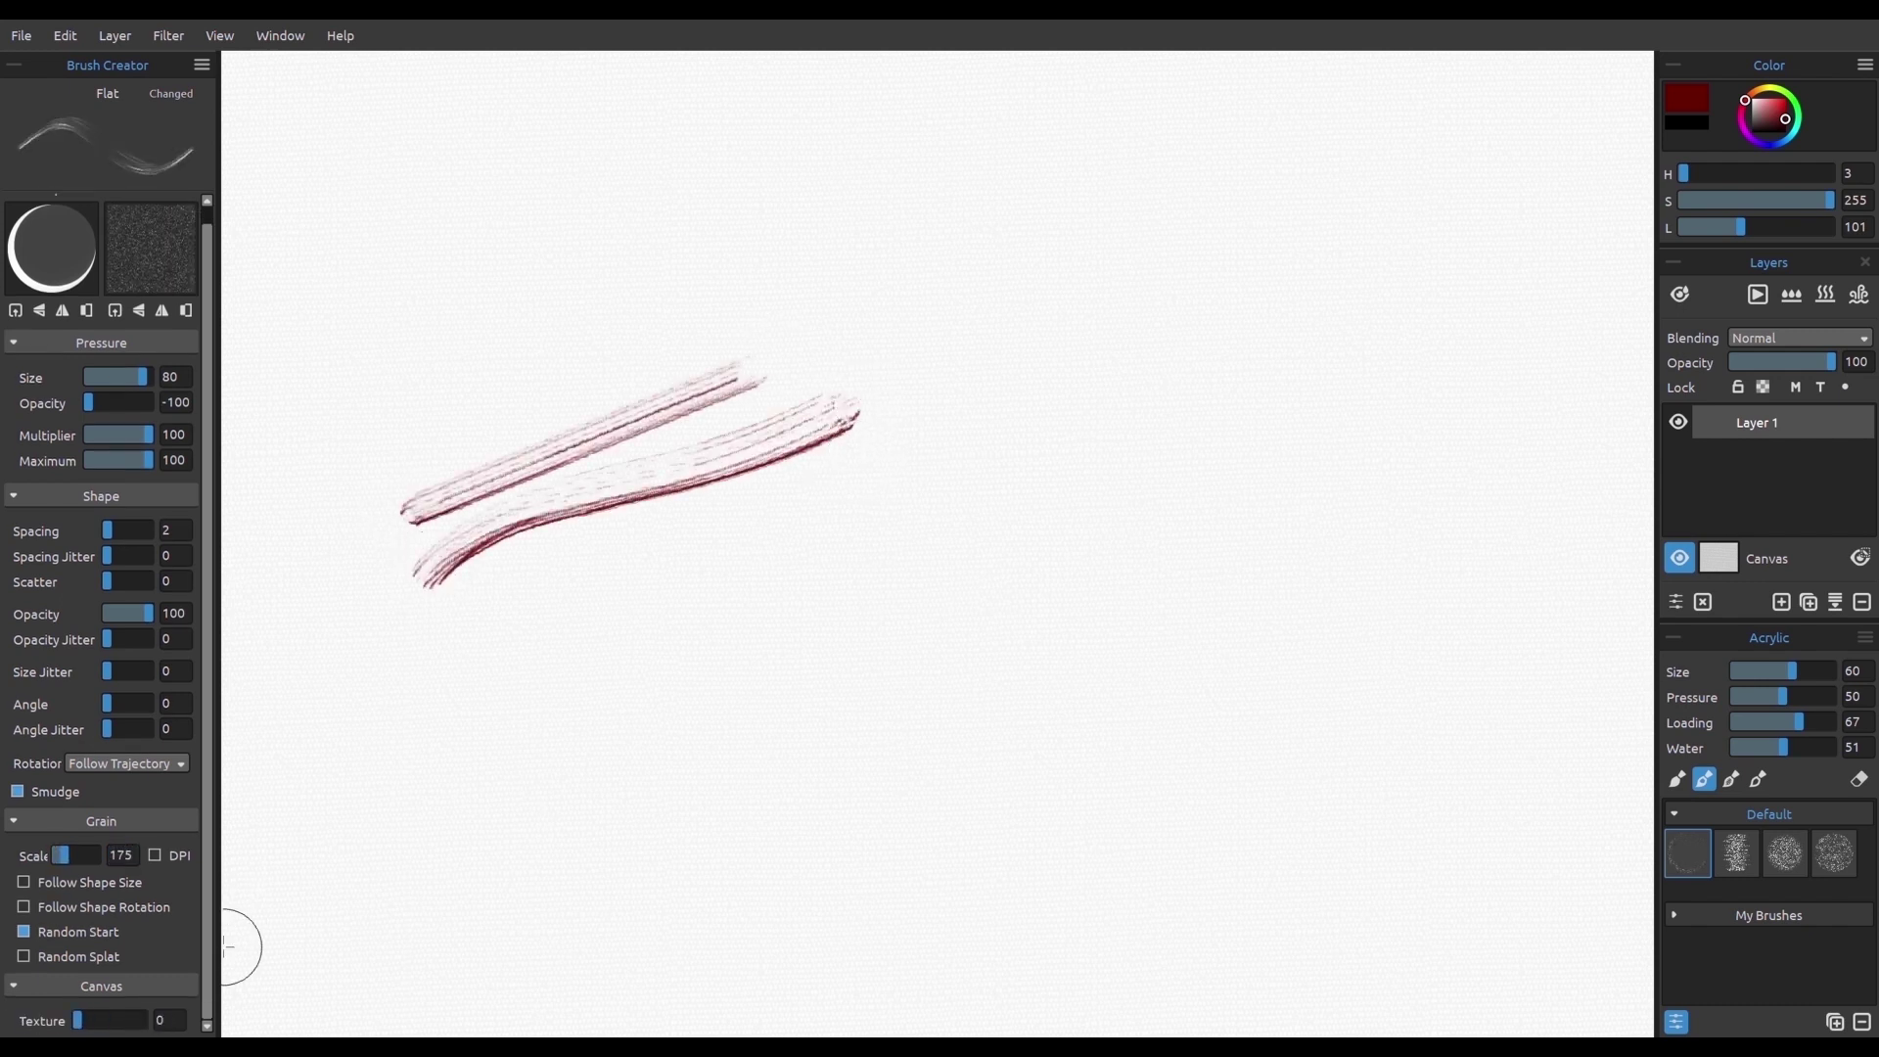
left_click_drag(421, 648, 763, 507)
mouse_move(427, 720)
left_mouse_down()
mouse_move(629, 608)
mouse_move(848, 523)
left_mouse_up()
left_click_drag(846, 575, 521, 722)
left_click_drag(489, 795, 896, 597)
Step: Set the brush shape's opacity to 70 and paint a few curved test strokes below the others
left_click(174, 614)
type("70")
key("Return")
mouse_move(533, 820)
left_mouse_down()
mouse_move(1028, 647)
mouse_move(577, 864)
mouse_move(1047, 726)
left_mouse_up()
left_click_drag(1138, 643, 865, 861)
scroll(913, 536, "down", 3)
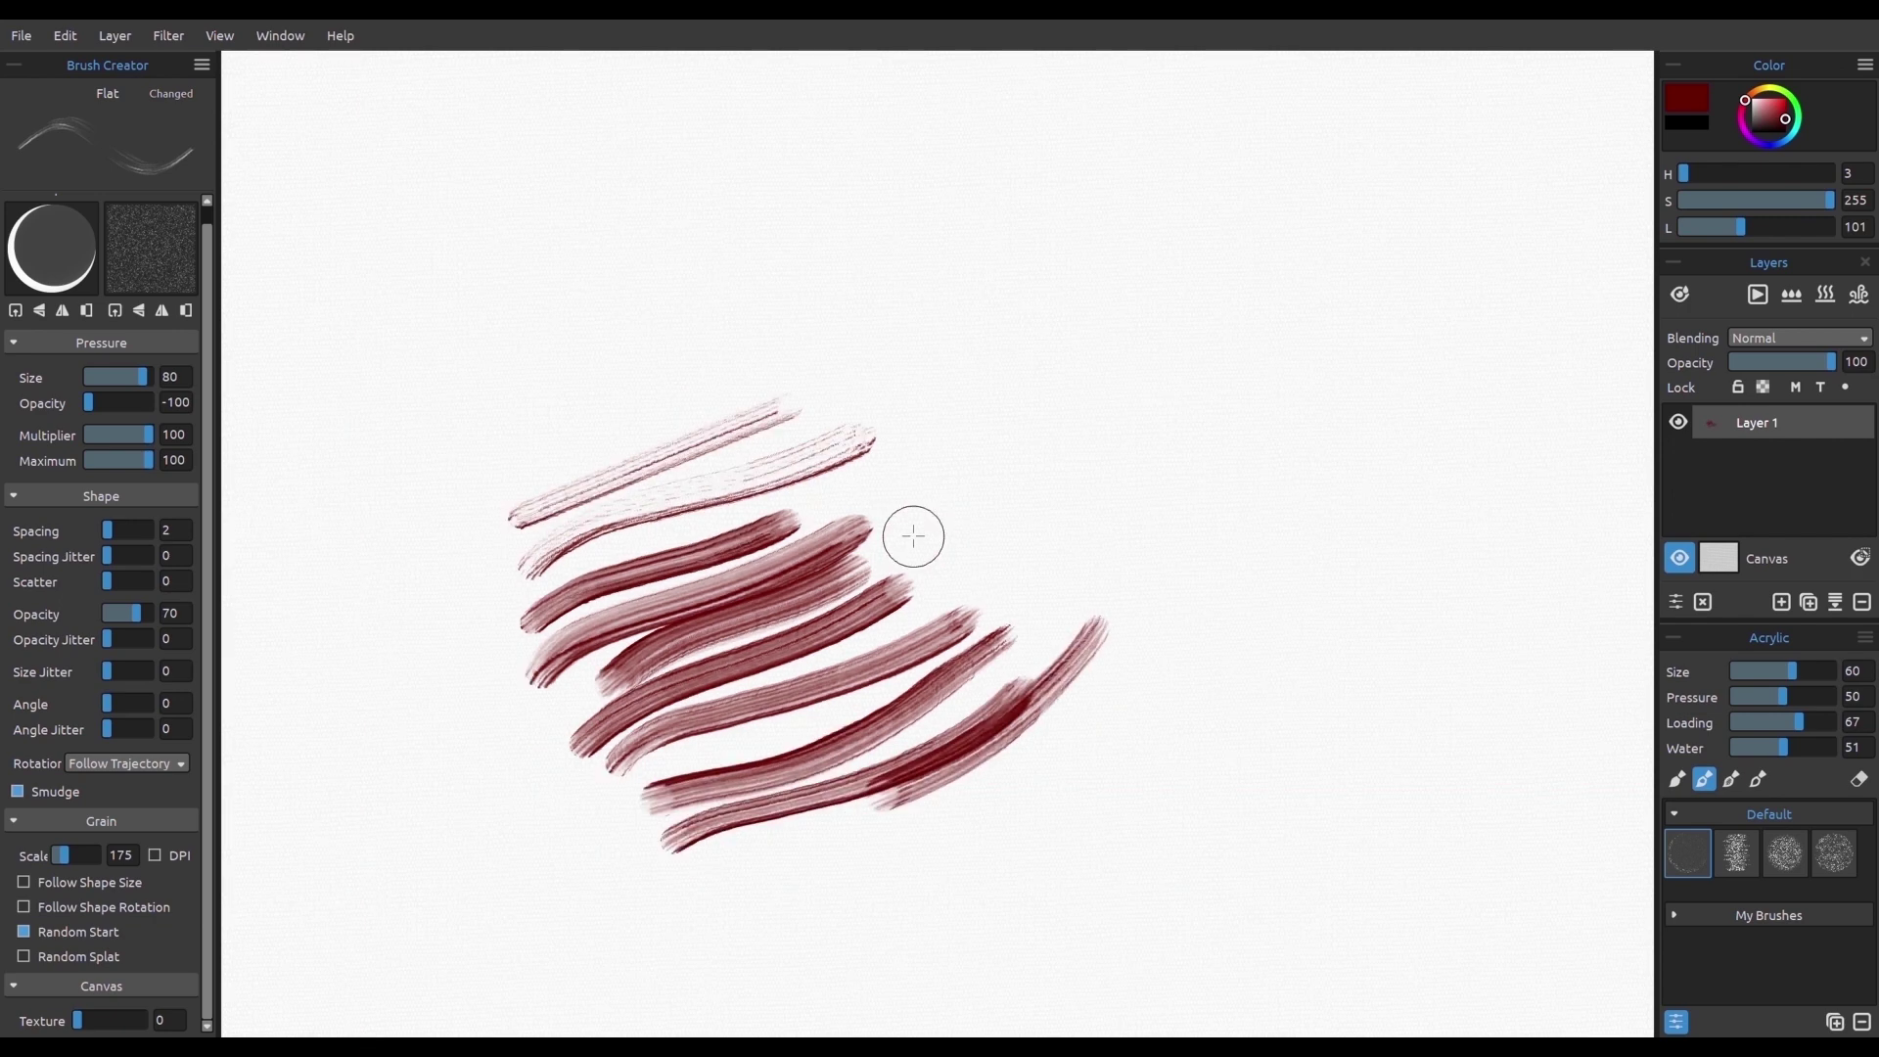
Step: Set the acrylic brush size to 70 and its loading to 50, trying the larger size with a curved stroke
key("bracketright")
mouse_move(871, 378)
left_mouse_down()
mouse_move(1192, 336)
mouse_move(938, 510)
mouse_move(1149, 489)
left_mouse_up()
left_click(1785, 723)
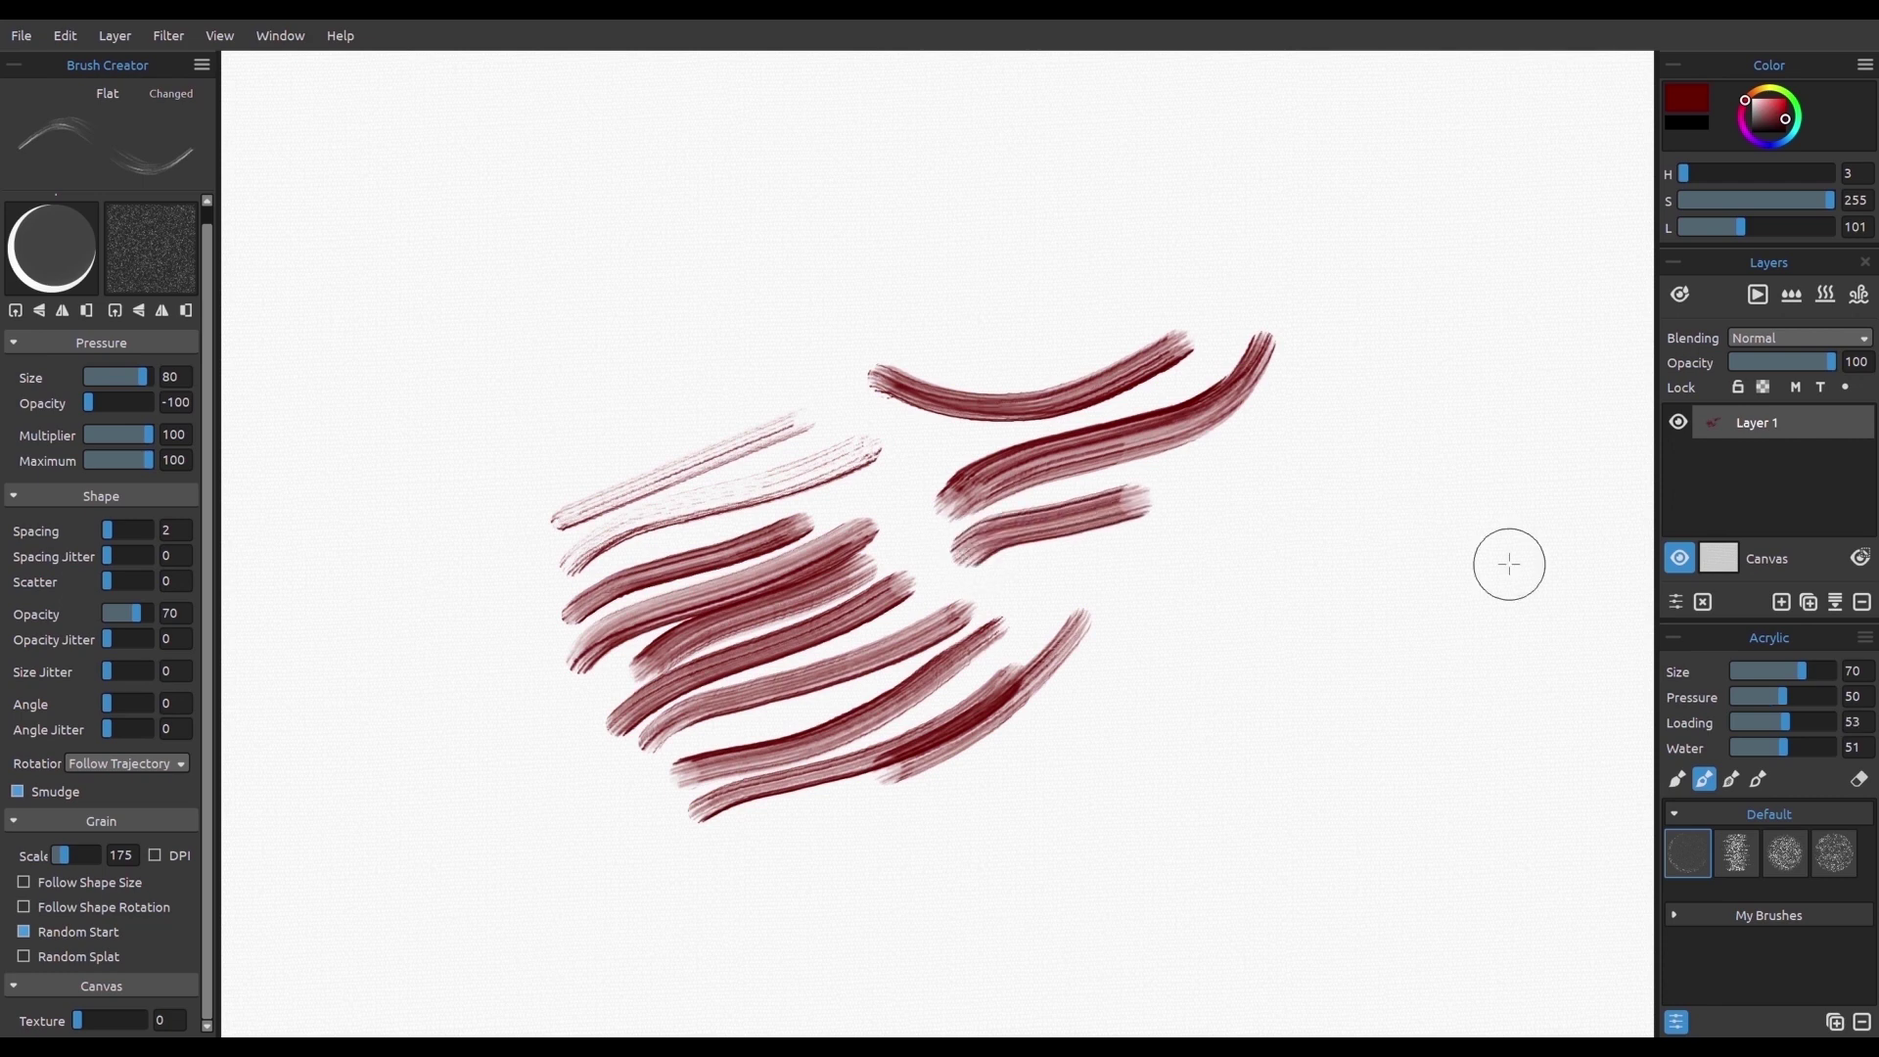
Step: Paint a few long curved strokes with the reduced loading and clear the layer
left_click_drag(932, 816, 1309, 641)
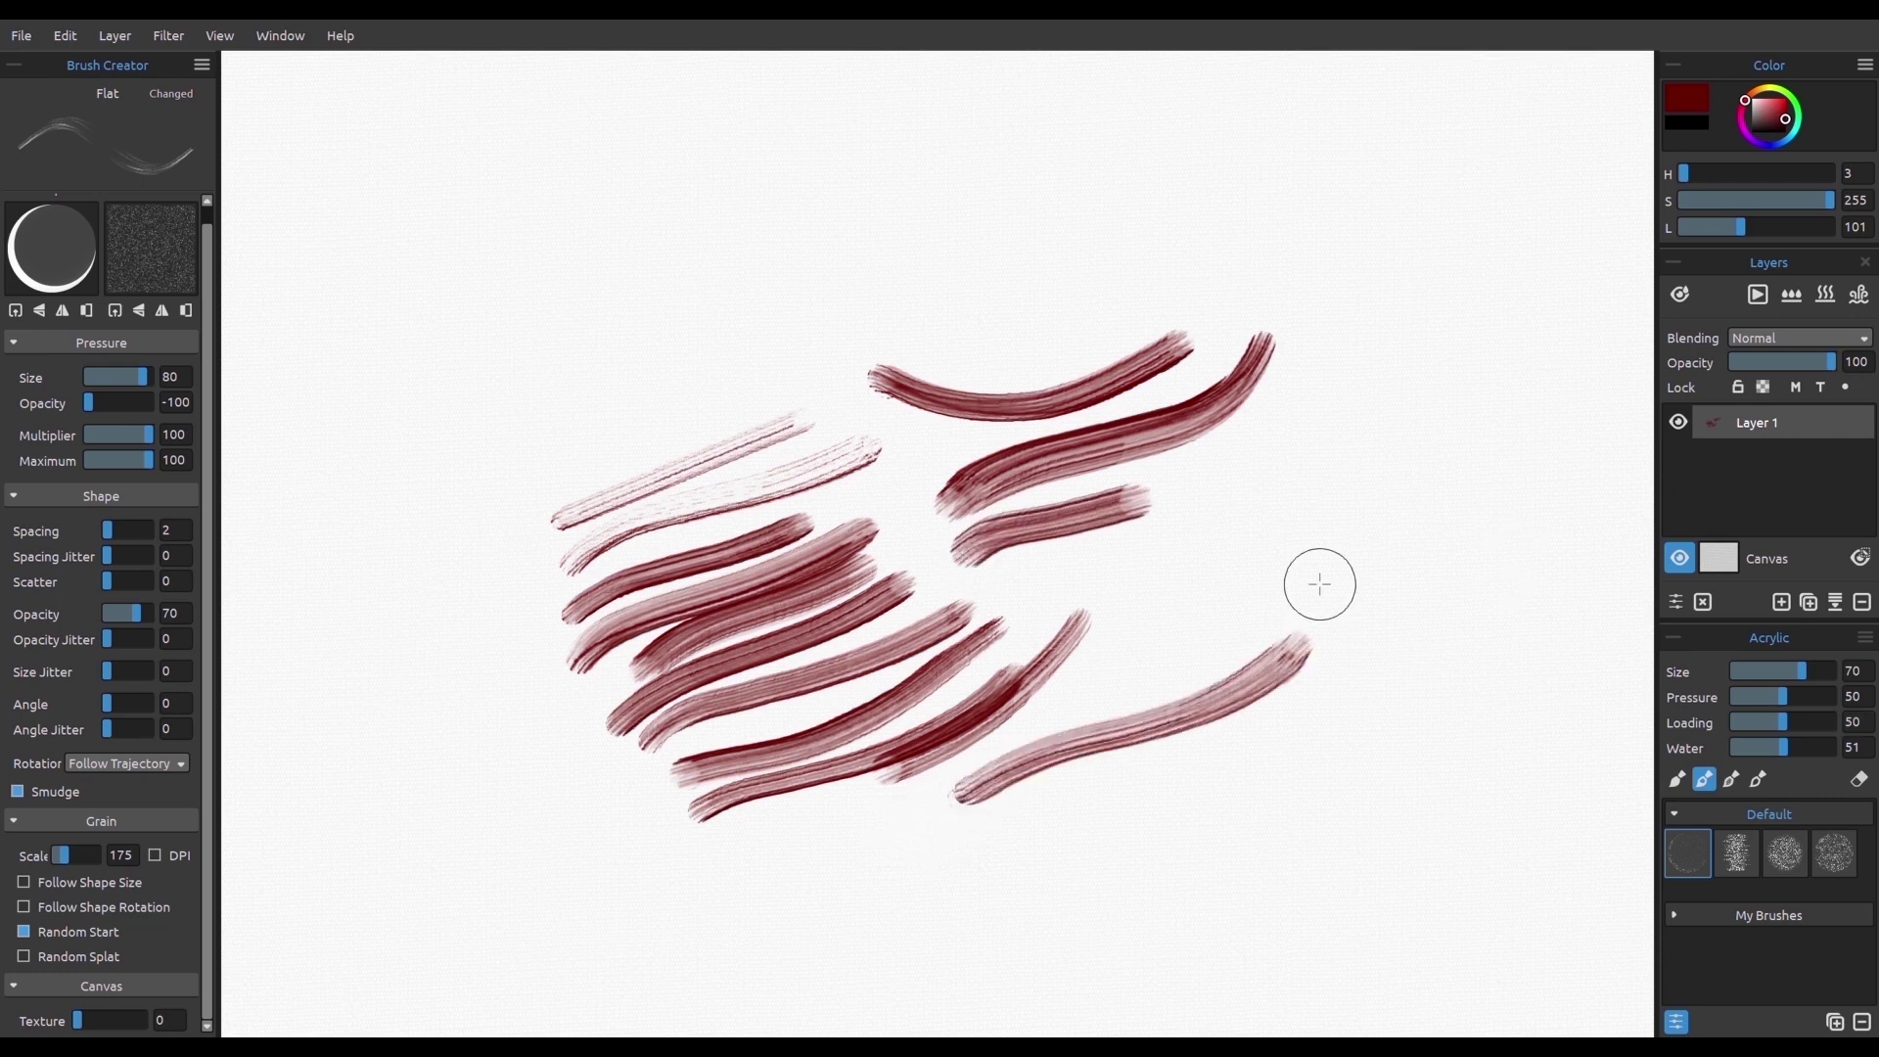
left_click_drag(1321, 491, 1095, 699)
mouse_move(947, 835)
left_mouse_down()
mouse_move(1307, 646)
mouse_move(930, 851)
mouse_move(1286, 593)
left_mouse_up()
key("Delete")
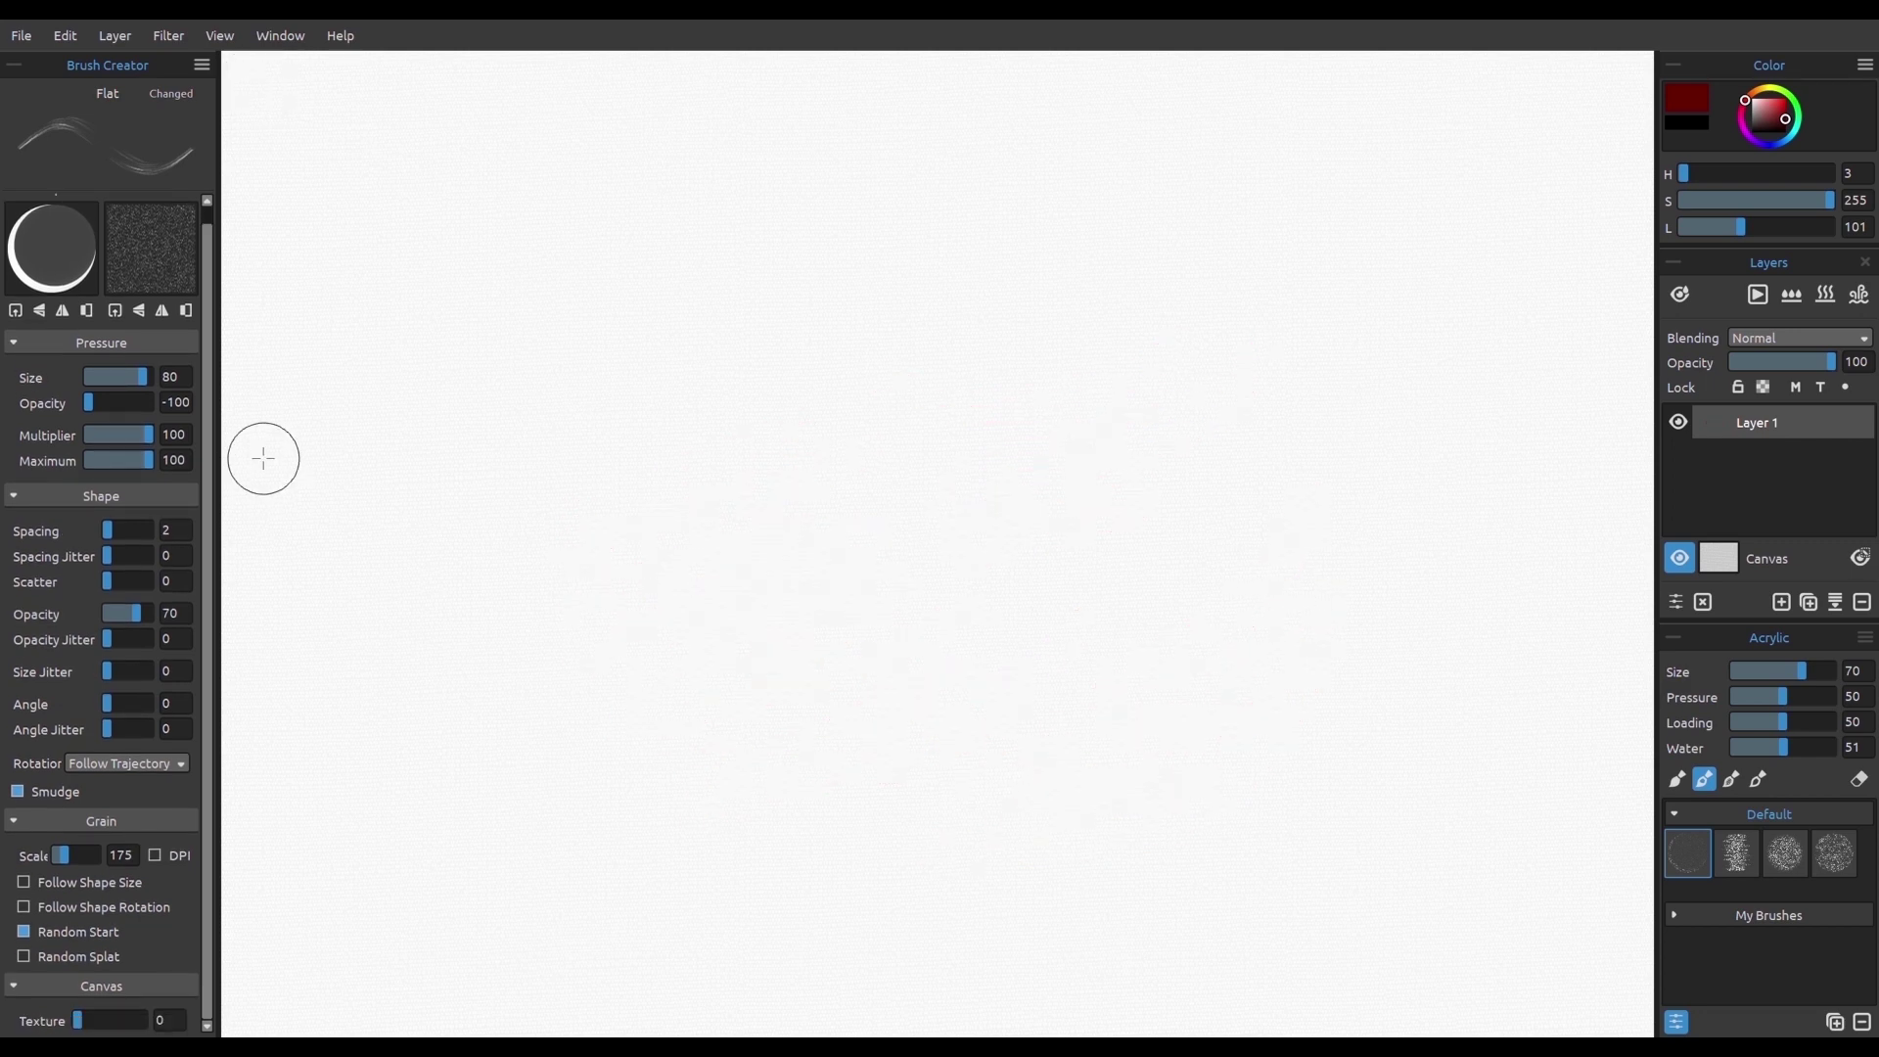
Step: Paint rows of slanted, curved and overlapping dark red test strokes across the empty canvas
scroll(200, 519, "up", 1)
mouse_move(372, 534)
left_mouse_down()
mouse_move(730, 390)
mouse_move(706, 405)
left_mouse_up()
mouse_move(394, 583)
left_mouse_down()
mouse_move(565, 561)
mouse_move(782, 460)
left_mouse_up()
mouse_move(421, 656)
left_mouse_down()
mouse_move(506, 648)
mouse_move(741, 558)
left_mouse_up()
mouse_move(456, 719)
left_mouse_down()
mouse_move(761, 611)
mouse_move(608, 751)
mouse_move(548, 773)
left_mouse_up()
mouse_move(873, 647)
left_mouse_down()
mouse_move(767, 754)
mouse_move(690, 798)
mouse_move(713, 844)
left_mouse_up()
left_click_drag(954, 665, 802, 840)
left_click_drag(748, 591, 863, 514)
left_click_drag(751, 629, 925, 514)
mouse_move(797, 631)
left_mouse_down()
mouse_move(977, 543)
mouse_move(863, 641)
left_mouse_up()
left_click_drag(523, 810, 719, 754)
mouse_move(529, 850)
left_mouse_down()
mouse_move(699, 788)
mouse_move(533, 874)
left_mouse_up()
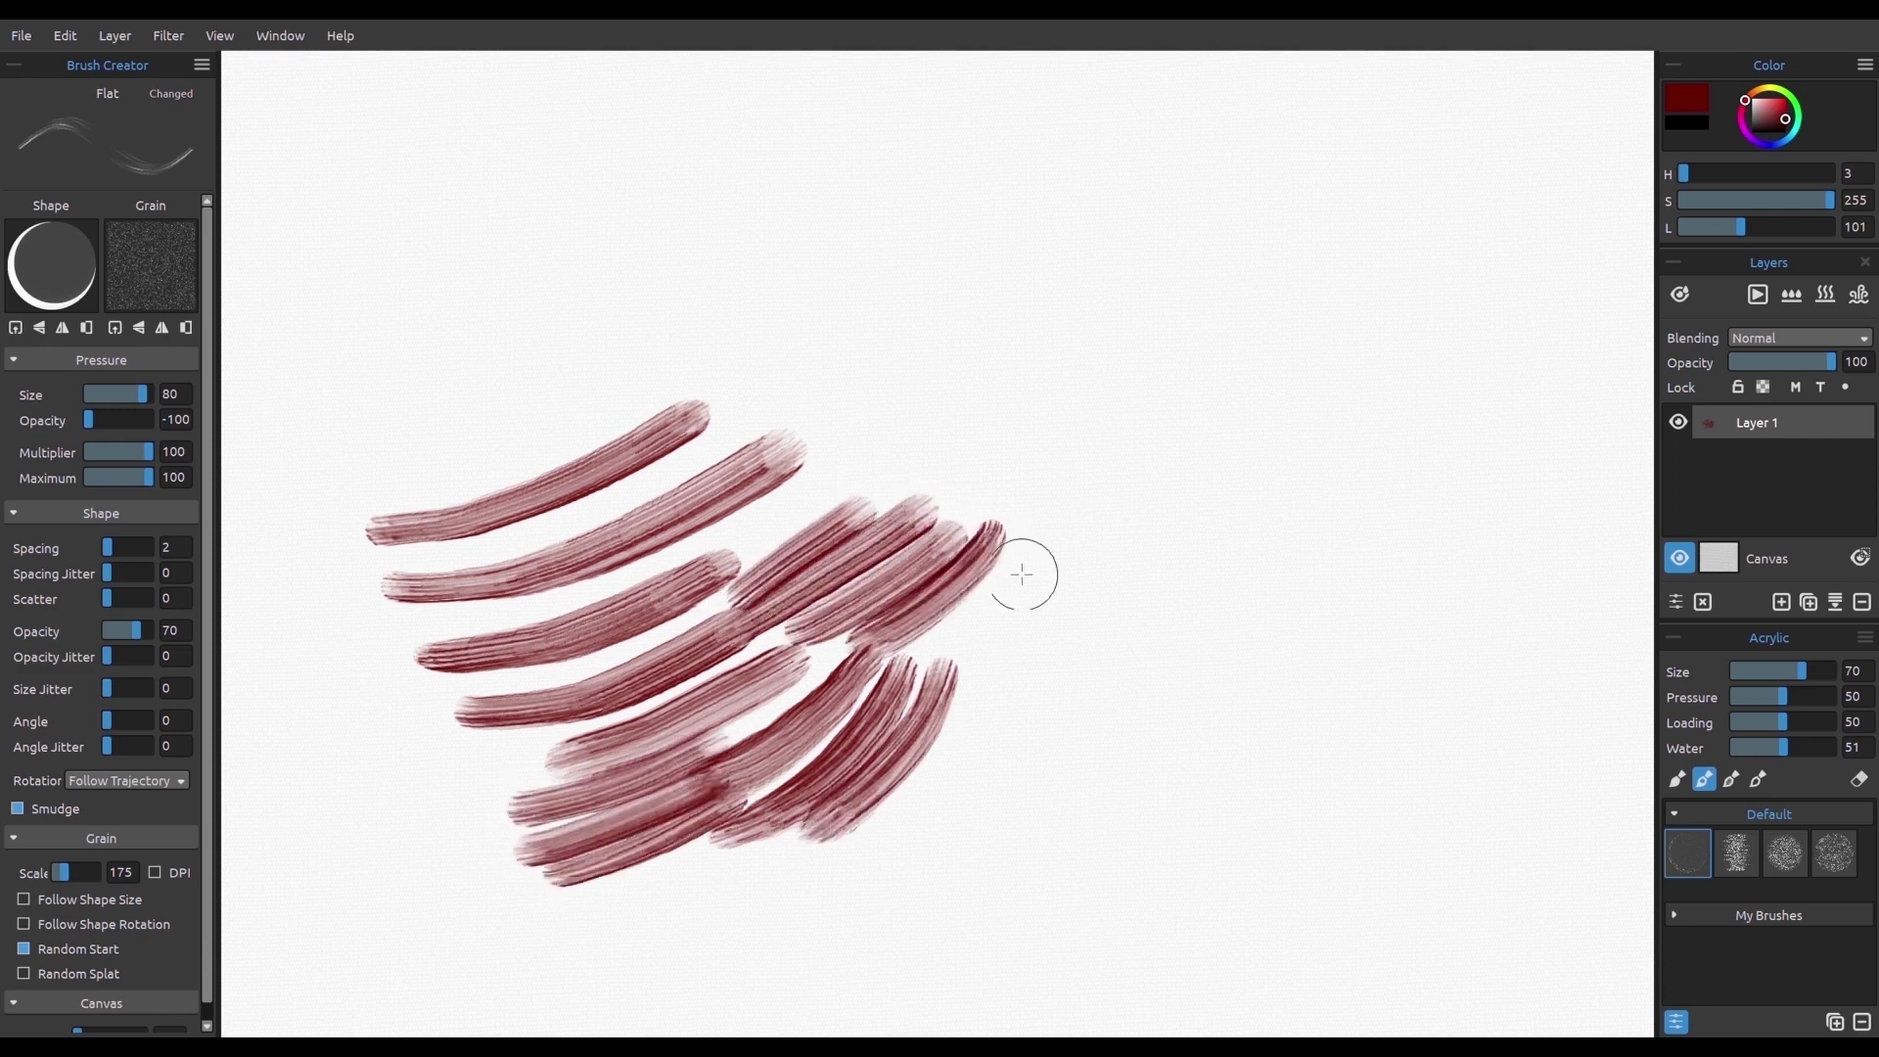
left_click_drag(1000, 526, 927, 646)
left_click_drag(1081, 541, 964, 673)
mouse_move(401, 451)
left_mouse_down()
mouse_move(503, 420)
mouse_move(744, 279)
left_mouse_up()
mouse_move(651, 386)
left_mouse_down()
mouse_move(827, 259)
mouse_move(732, 391)
left_mouse_up()
mouse_move(911, 259)
left_mouse_down()
mouse_move(807, 375)
mouse_move(948, 354)
mouse_move(834, 431)
left_mouse_up()
left_click_drag(1013, 339, 853, 459)
mouse_move(1051, 346)
left_mouse_down()
mouse_move(951, 450)
mouse_move(858, 481)
mouse_move(1088, 381)
mouse_move(1004, 477)
left_mouse_up()
left_click_drag(1013, 491, 1158, 405)
Step: Set the brush shape's opacity to 40 and paint slanted strokes plus a patch of near-vertical ones
double_click(171, 632)
type("40")
left_click_drag(998, 714, 1173, 624)
mouse_move(1013, 758)
left_mouse_down()
mouse_move(1269, 565)
mouse_move(1010, 773)
mouse_move(1294, 602)
mouse_move(1027, 761)
mouse_move(1263, 810)
mouse_move(1312, 756)
mouse_move(1336, 885)
left_mouse_up()
mouse_move(1419, 665)
left_mouse_down()
mouse_move(1375, 824)
mouse_move(1449, 673)
mouse_move(1391, 885)
left_mouse_up()
left_click_drag(1475, 677, 1424, 865)
Step: Set the grain scale to 150 and paint a second patch of near-vertical strokes above the first
double_click(121, 873)
type("15")
mouse_move(1306, 336)
left_mouse_down()
mouse_move(1282, 374)
mouse_move(1325, 352)
mouse_move(1241, 540)
left_mouse_up()
mouse_move(1337, 336)
left_mouse_down()
mouse_move(1272, 563)
mouse_move(1312, 562)
left_mouse_up()
mouse_move(1435, 329)
left_mouse_down()
mouse_move(1425, 449)
mouse_move(1372, 594)
left_mouse_up()
left_click_drag(1468, 348, 1429, 602)
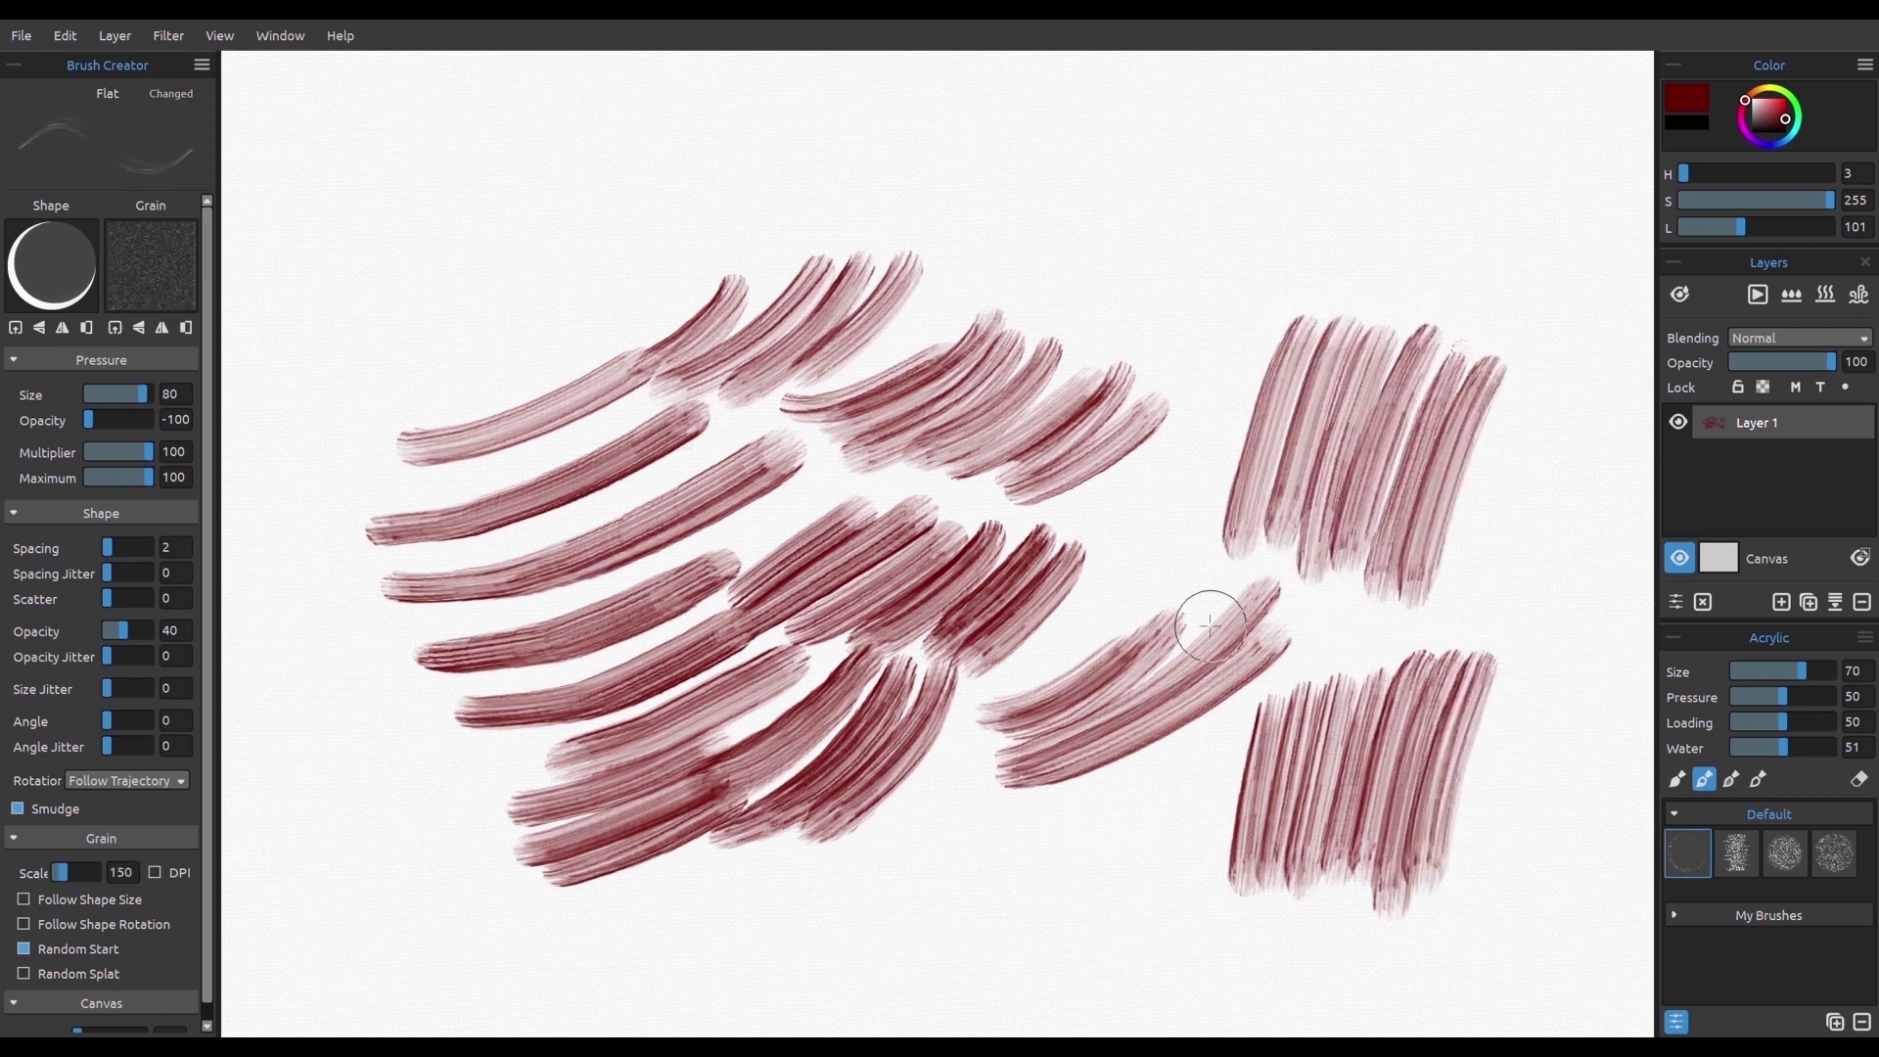
Step: Set the brush shape's opacity to 50, try a few slanted strokes and clear the layer
type("50")
mouse_move(1238, 192)
left_mouse_down()
mouse_move(1164, 364)
mouse_move(1184, 413)
left_mouse_up()
left_click_drag(1321, 188, 1233, 383)
left_click_drag(1385, 180, 1227, 435)
key("Delete")
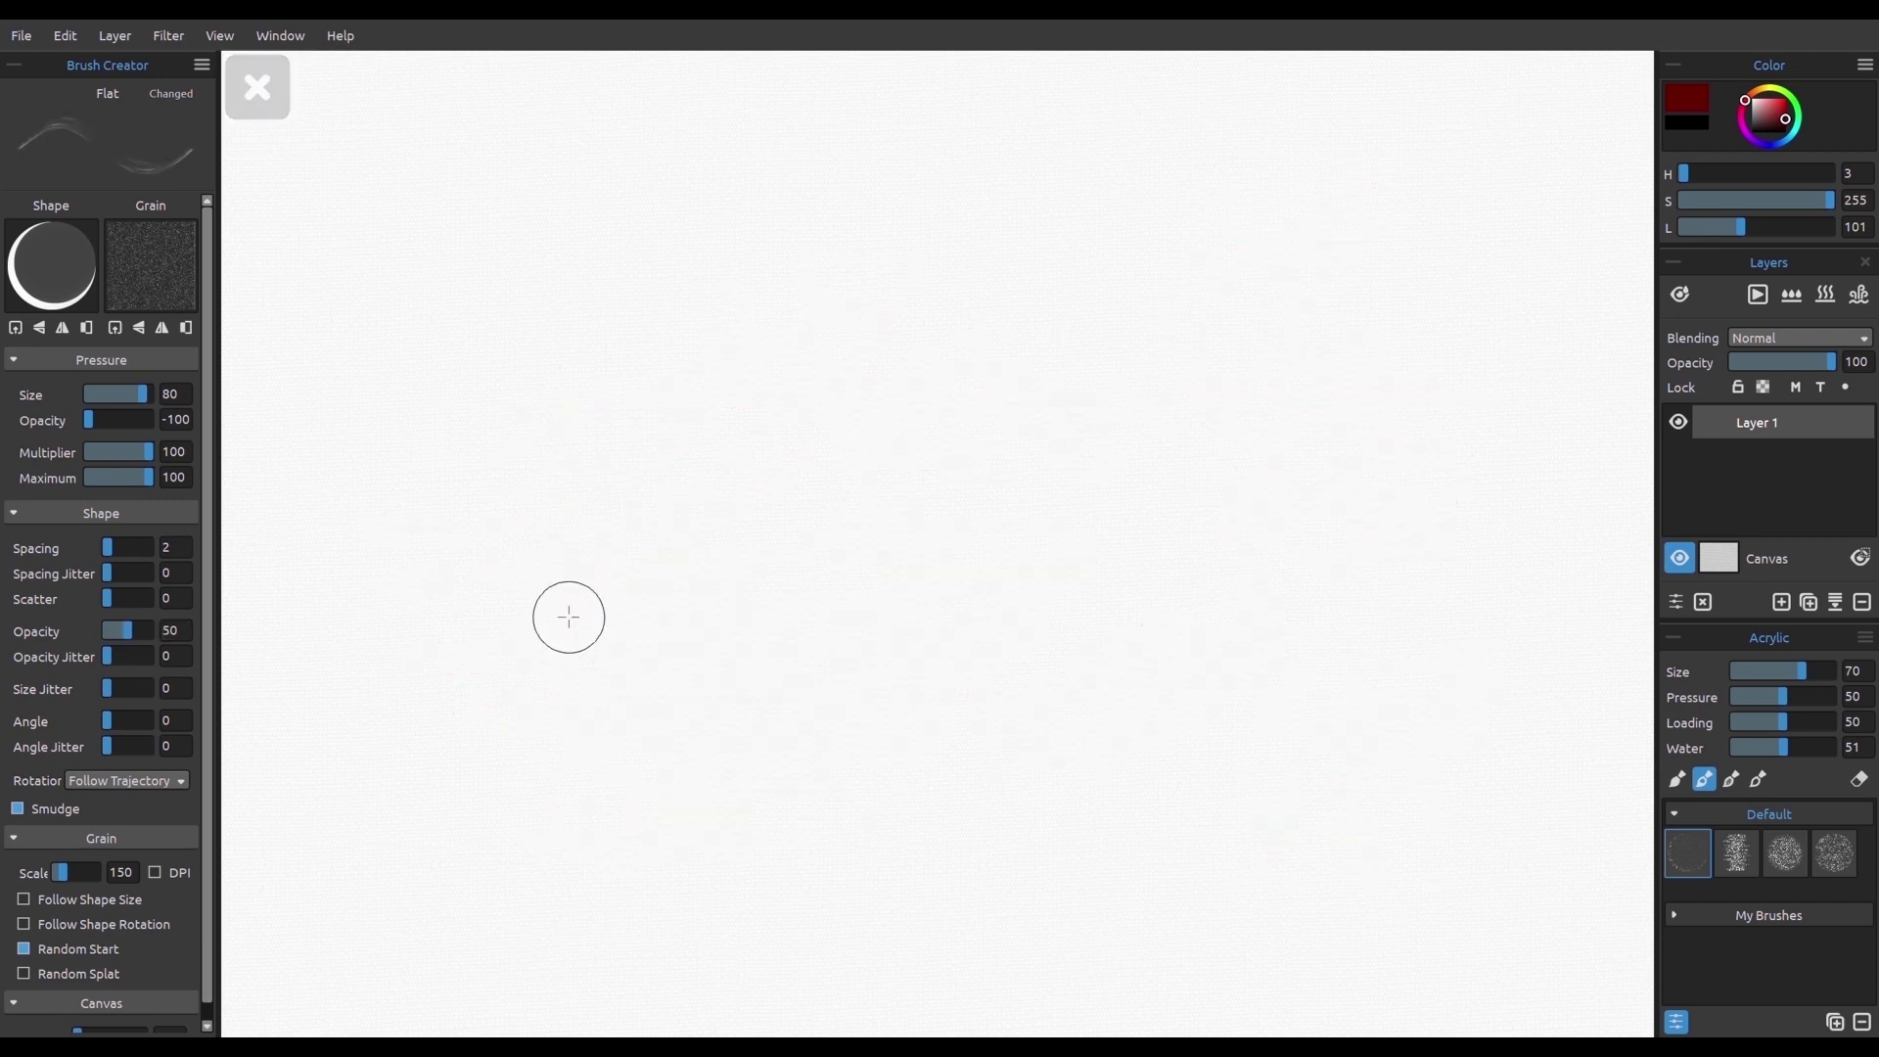
Step: Paint a band of overlapping slanted dark red strokes on the empty canvas
left_click_drag(535, 628, 741, 530)
left_click_drag(578, 653, 794, 529)
left_click_drag(702, 663, 895, 567)
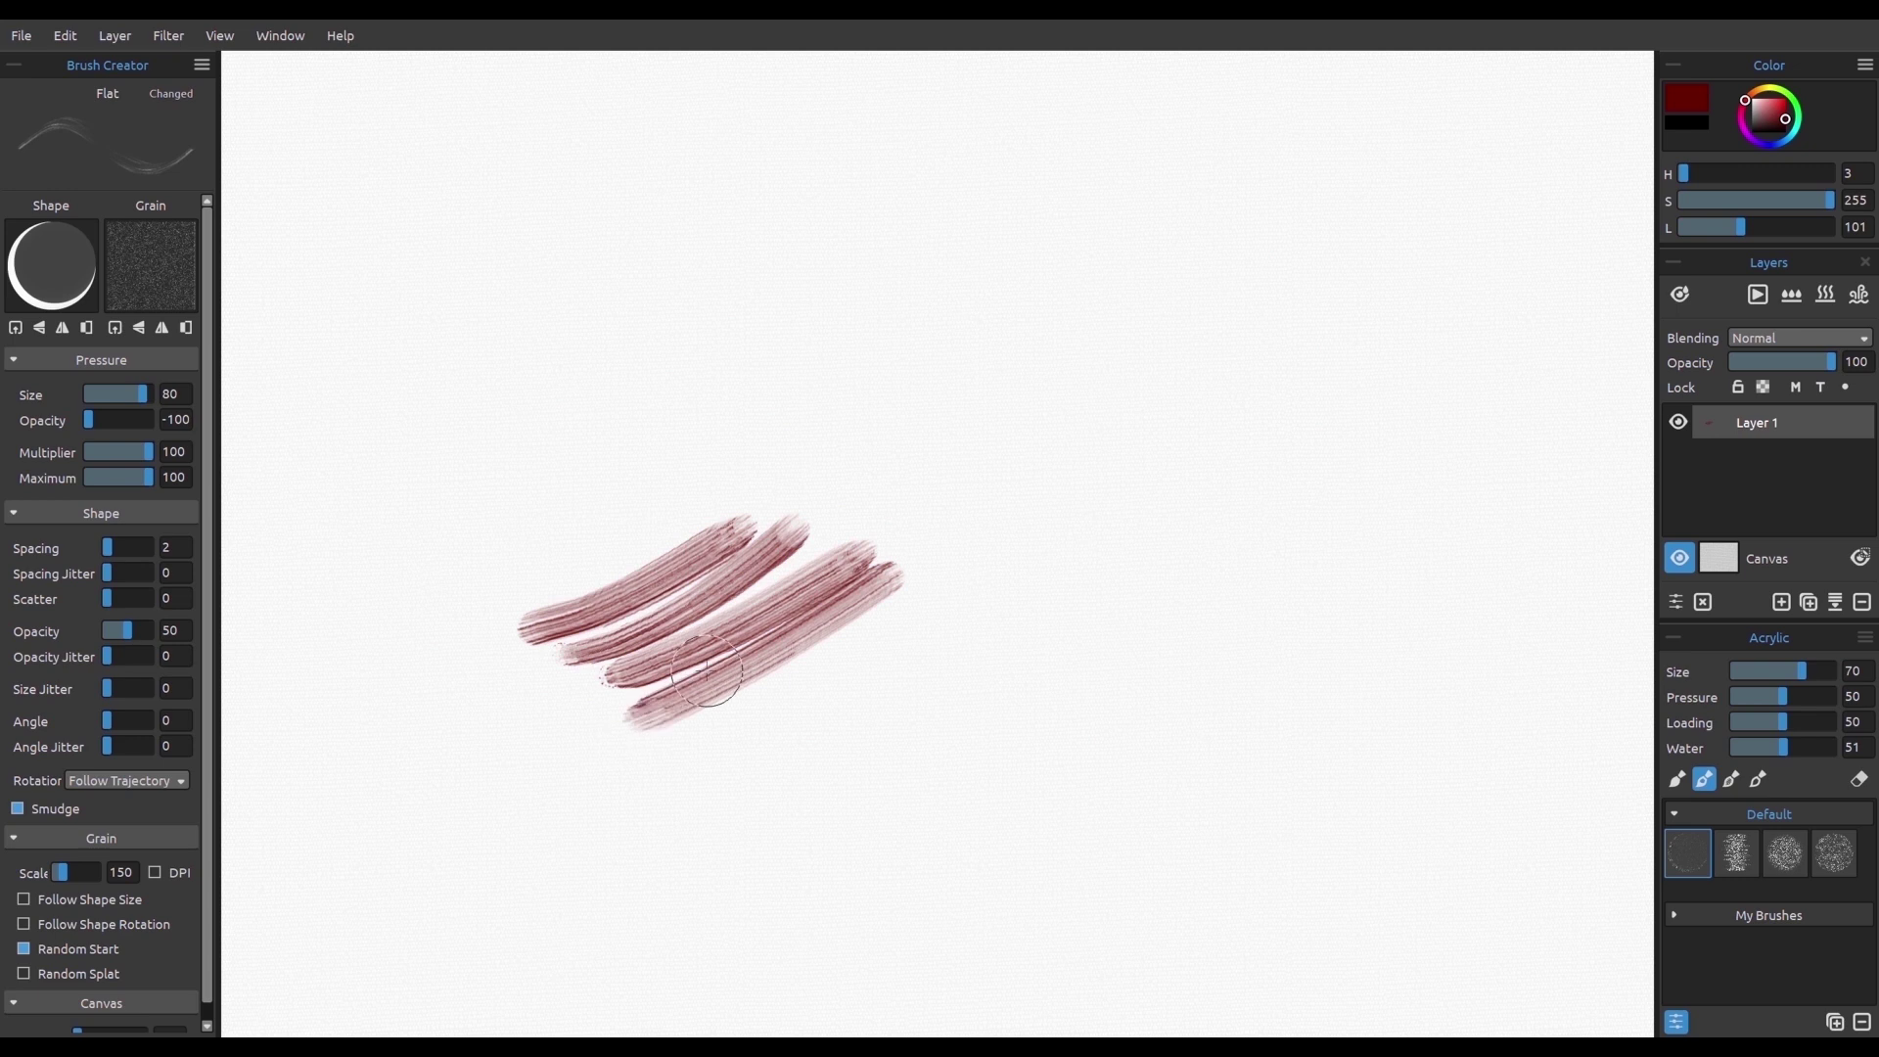
left_click_drag(629, 705, 945, 566)
mouse_move(767, 742)
left_mouse_down()
mouse_move(993, 552)
mouse_move(824, 771)
left_mouse_up()
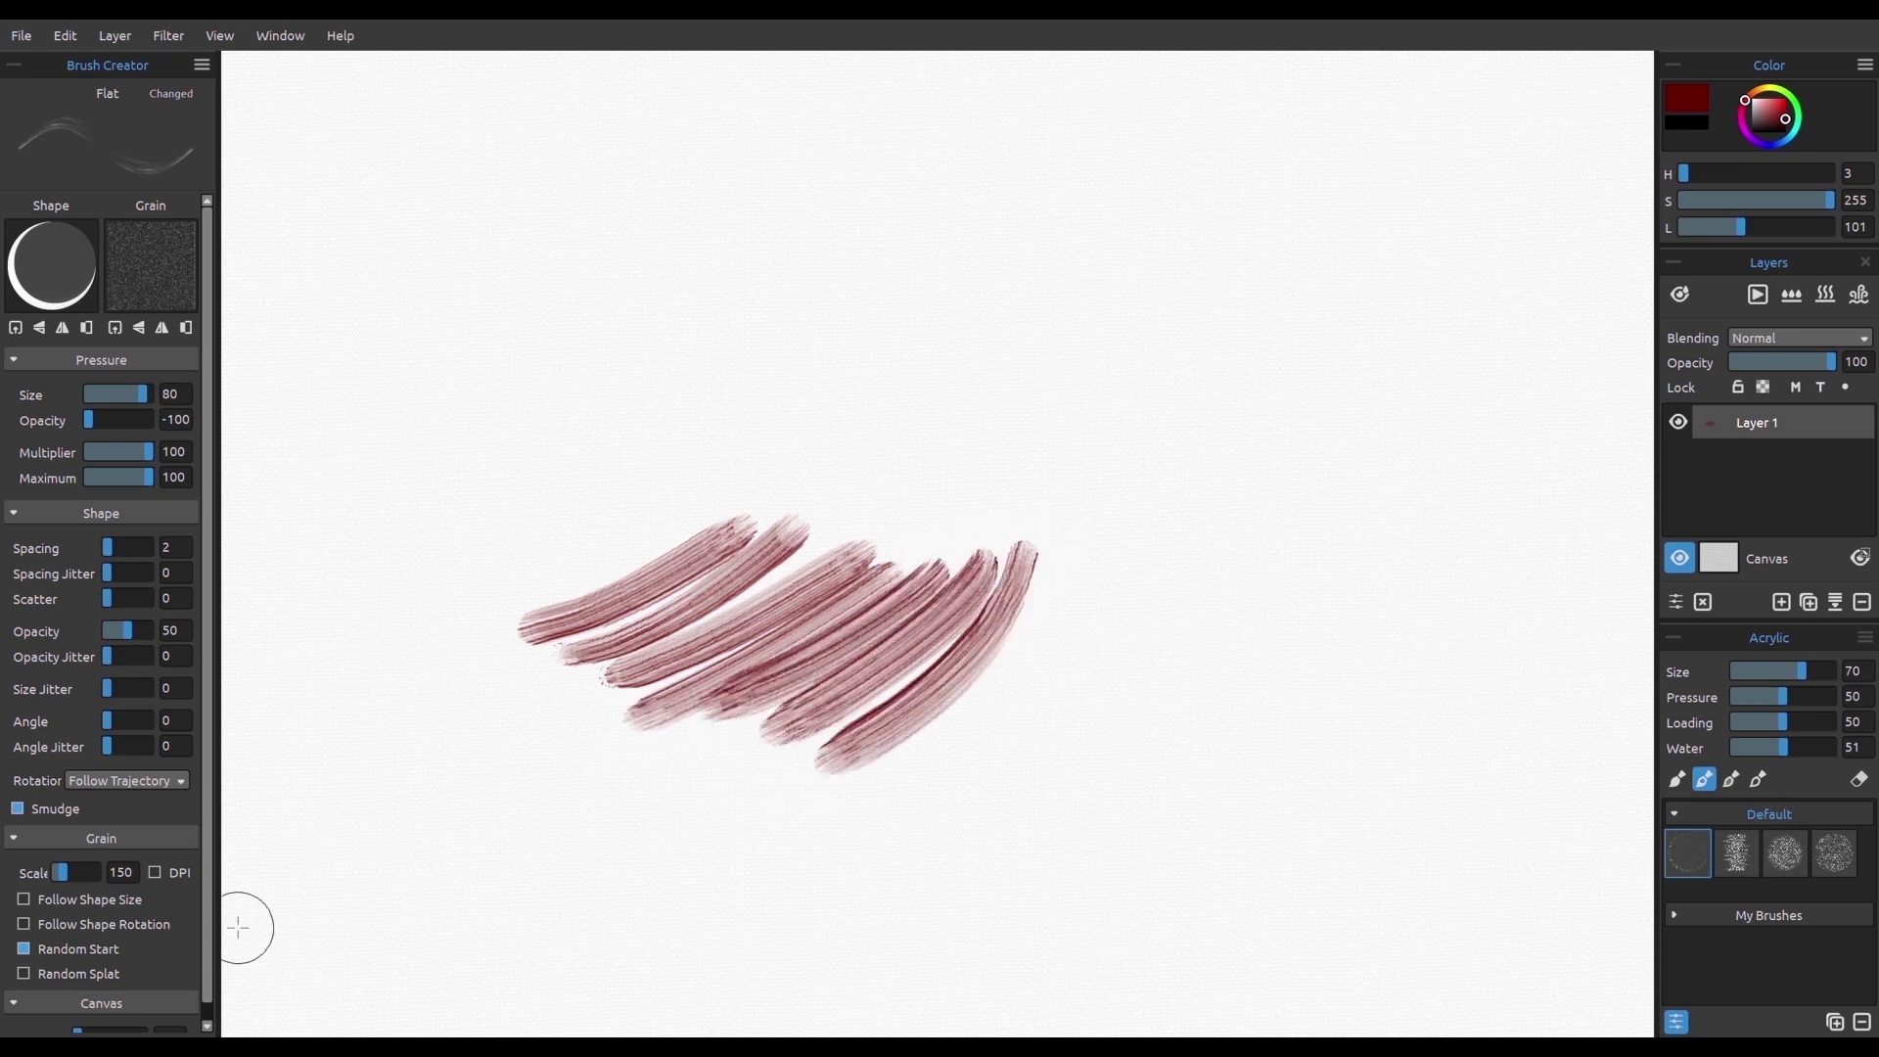
Step: Set the grain scale to 120 and paint groups of curved test strokes beside the existing band
mouse_move(1100, 548)
left_mouse_down()
mouse_move(875, 787)
mouse_move(910, 811)
mouse_move(1052, 802)
mouse_move(1179, 681)
left_mouse_up()
mouse_move(1243, 667)
left_mouse_down()
mouse_move(1002, 853)
mouse_move(1202, 802)
left_mouse_up()
mouse_move(1286, 724)
left_mouse_down()
mouse_move(1237, 805)
mouse_move(1064, 910)
left_mouse_up()
mouse_move(1088, 912)
left_mouse_down()
mouse_move(1321, 758)
mouse_move(1118, 932)
left_mouse_up()
left_click_drag(1080, 691, 1196, 577)
left_click_drag(1251, 544, 1086, 710)
left_click_drag(1043, 550, 1153, 454)
mouse_move(1245, 388)
left_mouse_down()
mouse_move(1190, 480)
mouse_move(1069, 560)
left_mouse_up()
mouse_move(918, 523)
left_mouse_down()
mouse_move(1102, 409)
mouse_move(986, 534)
left_mouse_up()
Step: Paint further test strokes beside and below the existing groups, and clear the layer
mouse_move(1239, 634)
left_mouse_down()
mouse_move(1395, 608)
mouse_move(1448, 518)
left_mouse_up()
mouse_move(1284, 493)
left_mouse_down()
mouse_move(1410, 489)
mouse_move(1473, 455)
left_mouse_up()
left_click_drag(1496, 542, 1313, 675)
left_click_drag(568, 769, 759, 779)
left_click_drag(599, 825, 795, 789)
mouse_move(656, 863)
left_mouse_down()
mouse_move(840, 825)
mouse_move(834, 877)
left_mouse_up()
key("Delete")
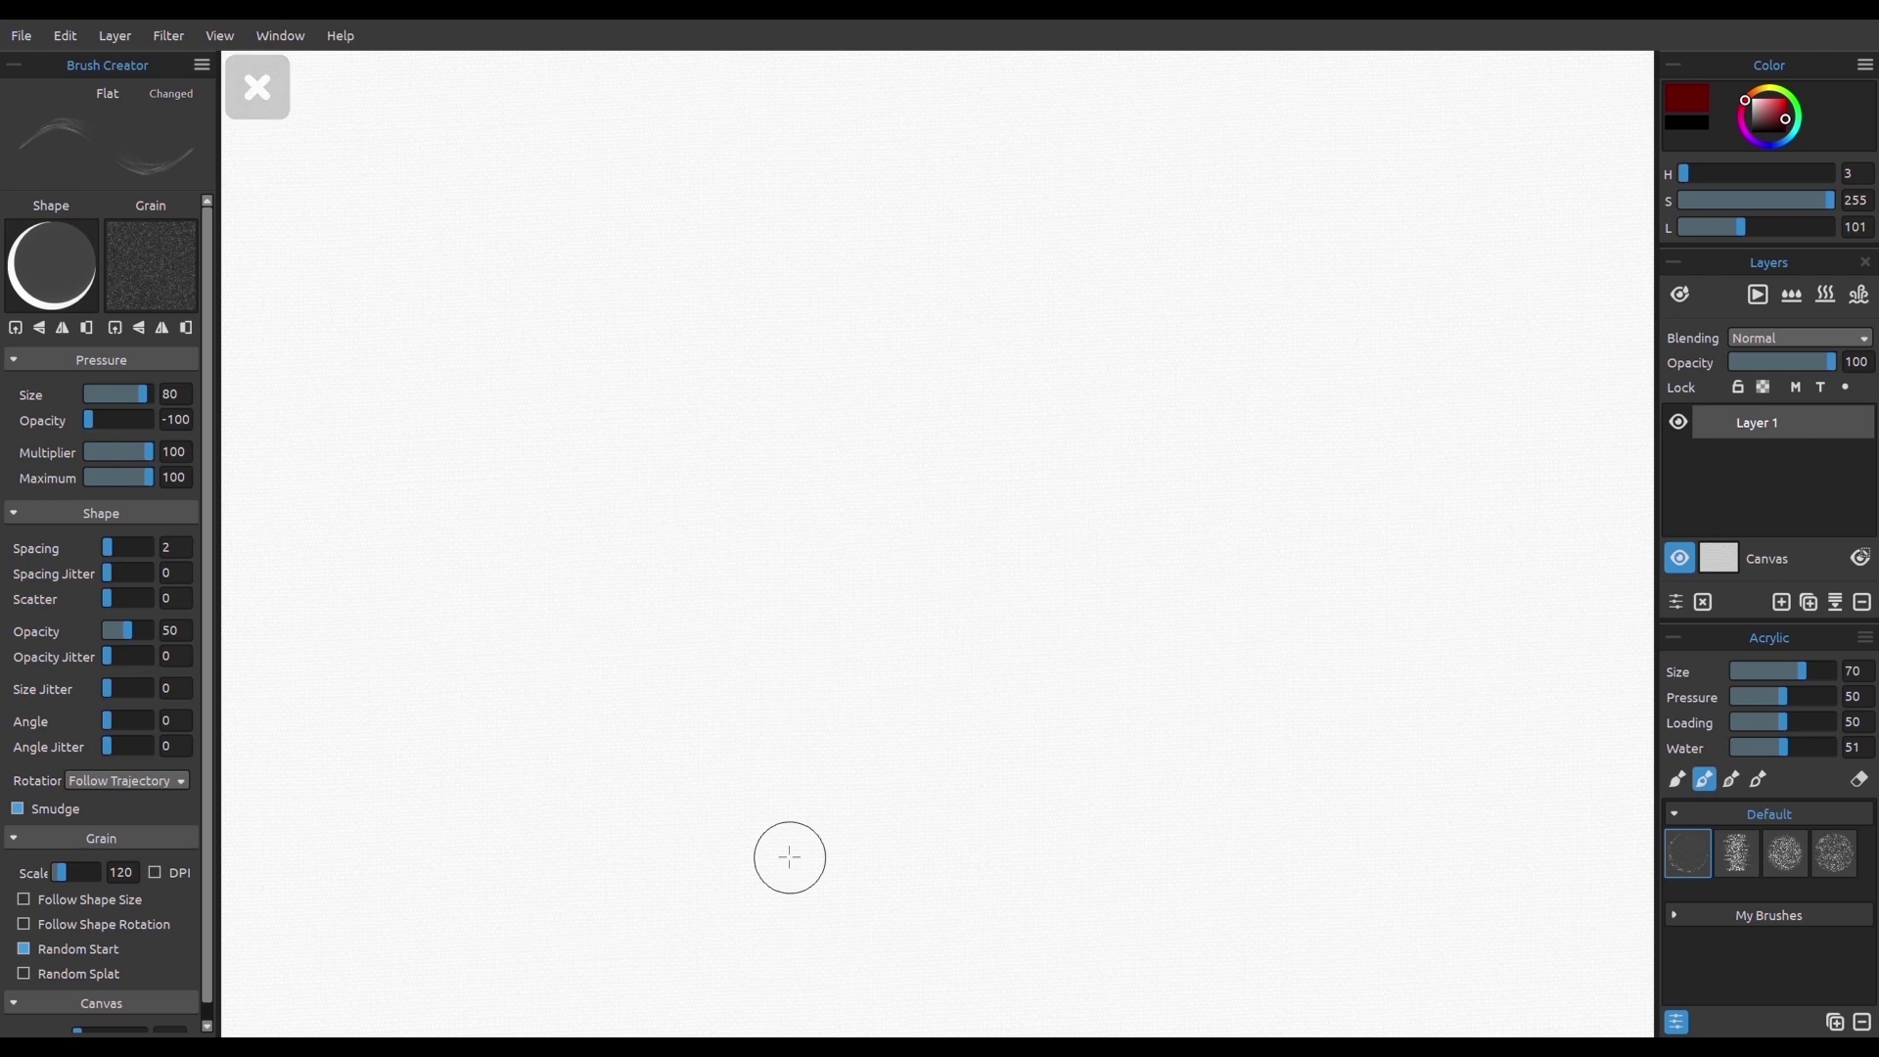
Step: Set the pressure size to 90 and shape opacity to 60, testing with a column of short curved strokes
mouse_move(600, 625)
left_mouse_down()
mouse_move(798, 539)
mouse_move(810, 587)
left_mouse_up()
left_click_drag(652, 685, 865, 605)
left_click_drag(675, 724, 912, 634)
left_click_drag(693, 764, 926, 685)
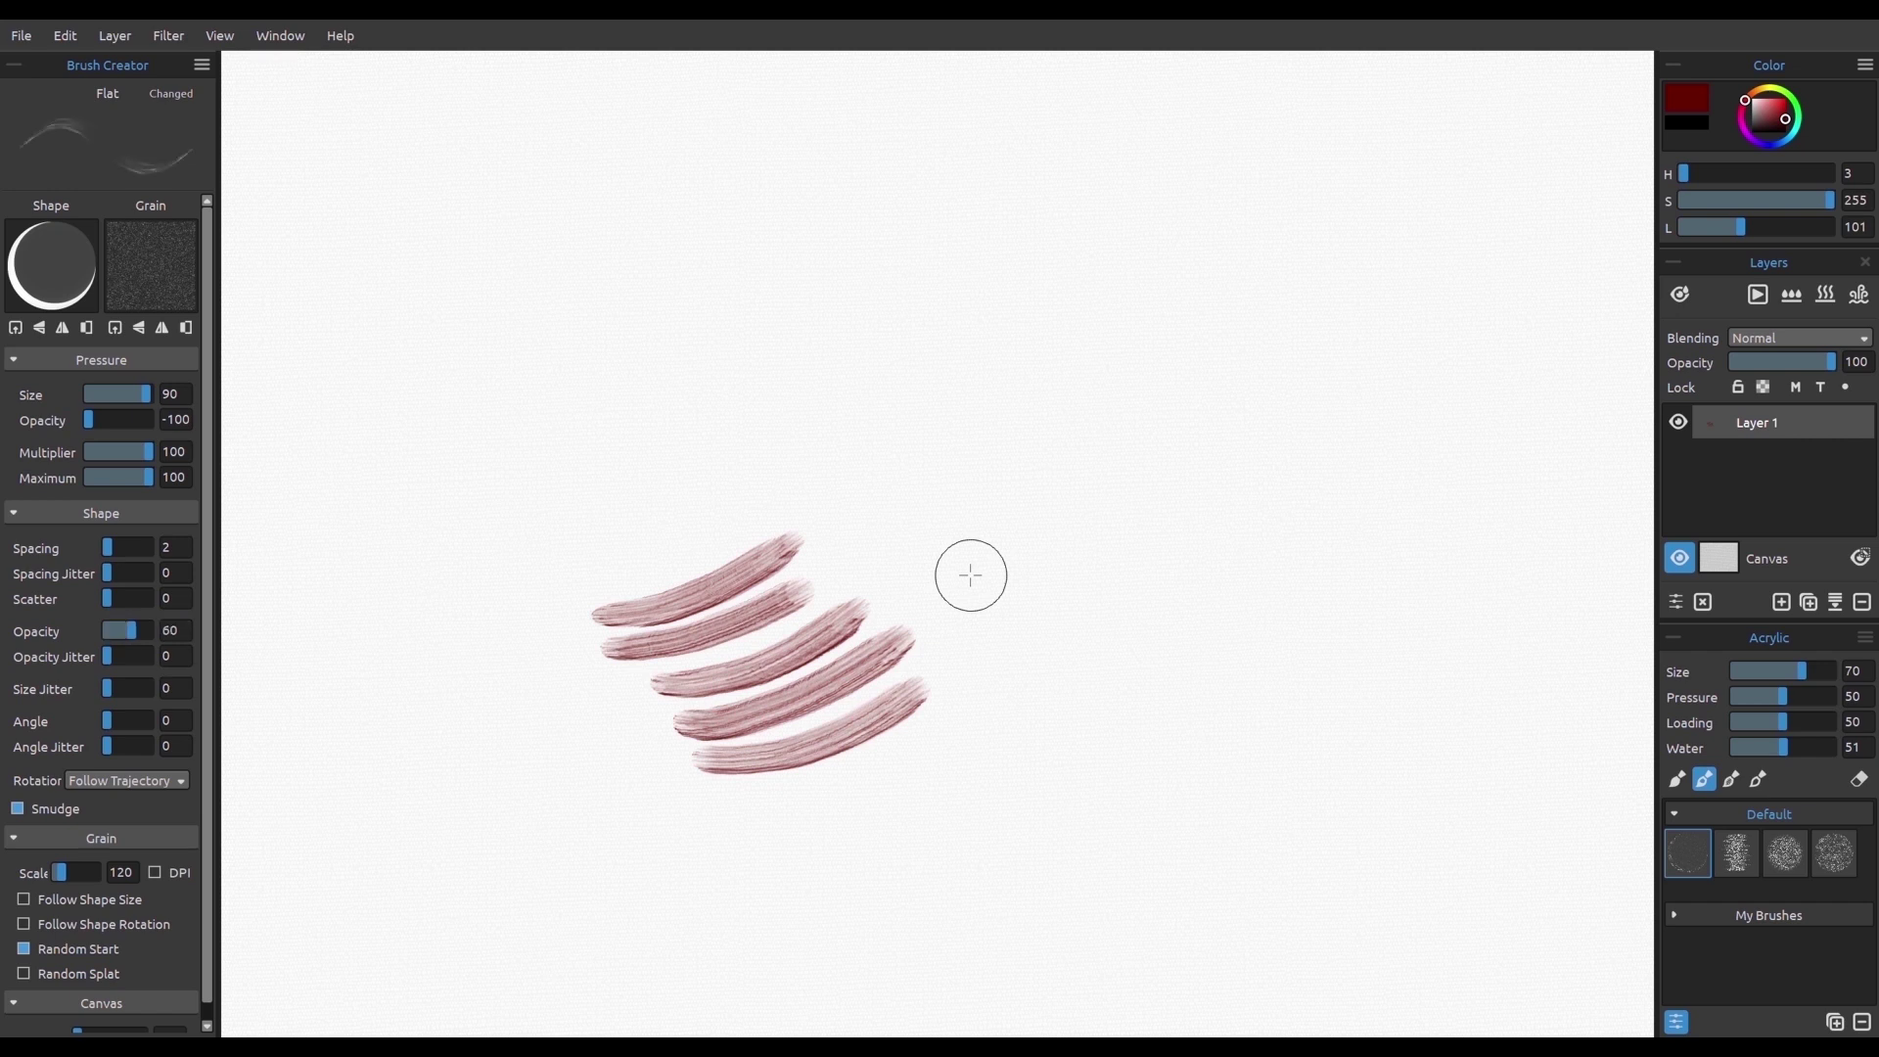
left_click_drag(754, 789, 966, 714)
left_click_drag(788, 824, 1029, 736)
Step: Extend the column of curved strokes with dense, overlapping slanted strokes to test paint layering
mouse_move(1041, 519)
left_mouse_down()
mouse_move(927, 644)
mouse_move(937, 655)
left_mouse_up()
mouse_move(1092, 575)
left_mouse_down()
mouse_move(930, 683)
mouse_move(967, 693)
left_mouse_up()
left_click_drag(1133, 607, 984, 712)
mouse_move(790, 573)
left_mouse_down()
mouse_move(934, 497)
mouse_move(840, 585)
left_mouse_up()
mouse_move(810, 615)
left_mouse_down()
mouse_move(1053, 462)
mouse_move(863, 626)
left_mouse_up()
mouse_move(906, 529)
left_mouse_down()
mouse_move(1069, 495)
mouse_move(1288, 407)
mouse_move(1275, 344)
mouse_move(1007, 776)
mouse_move(999, 822)
left_mouse_up()
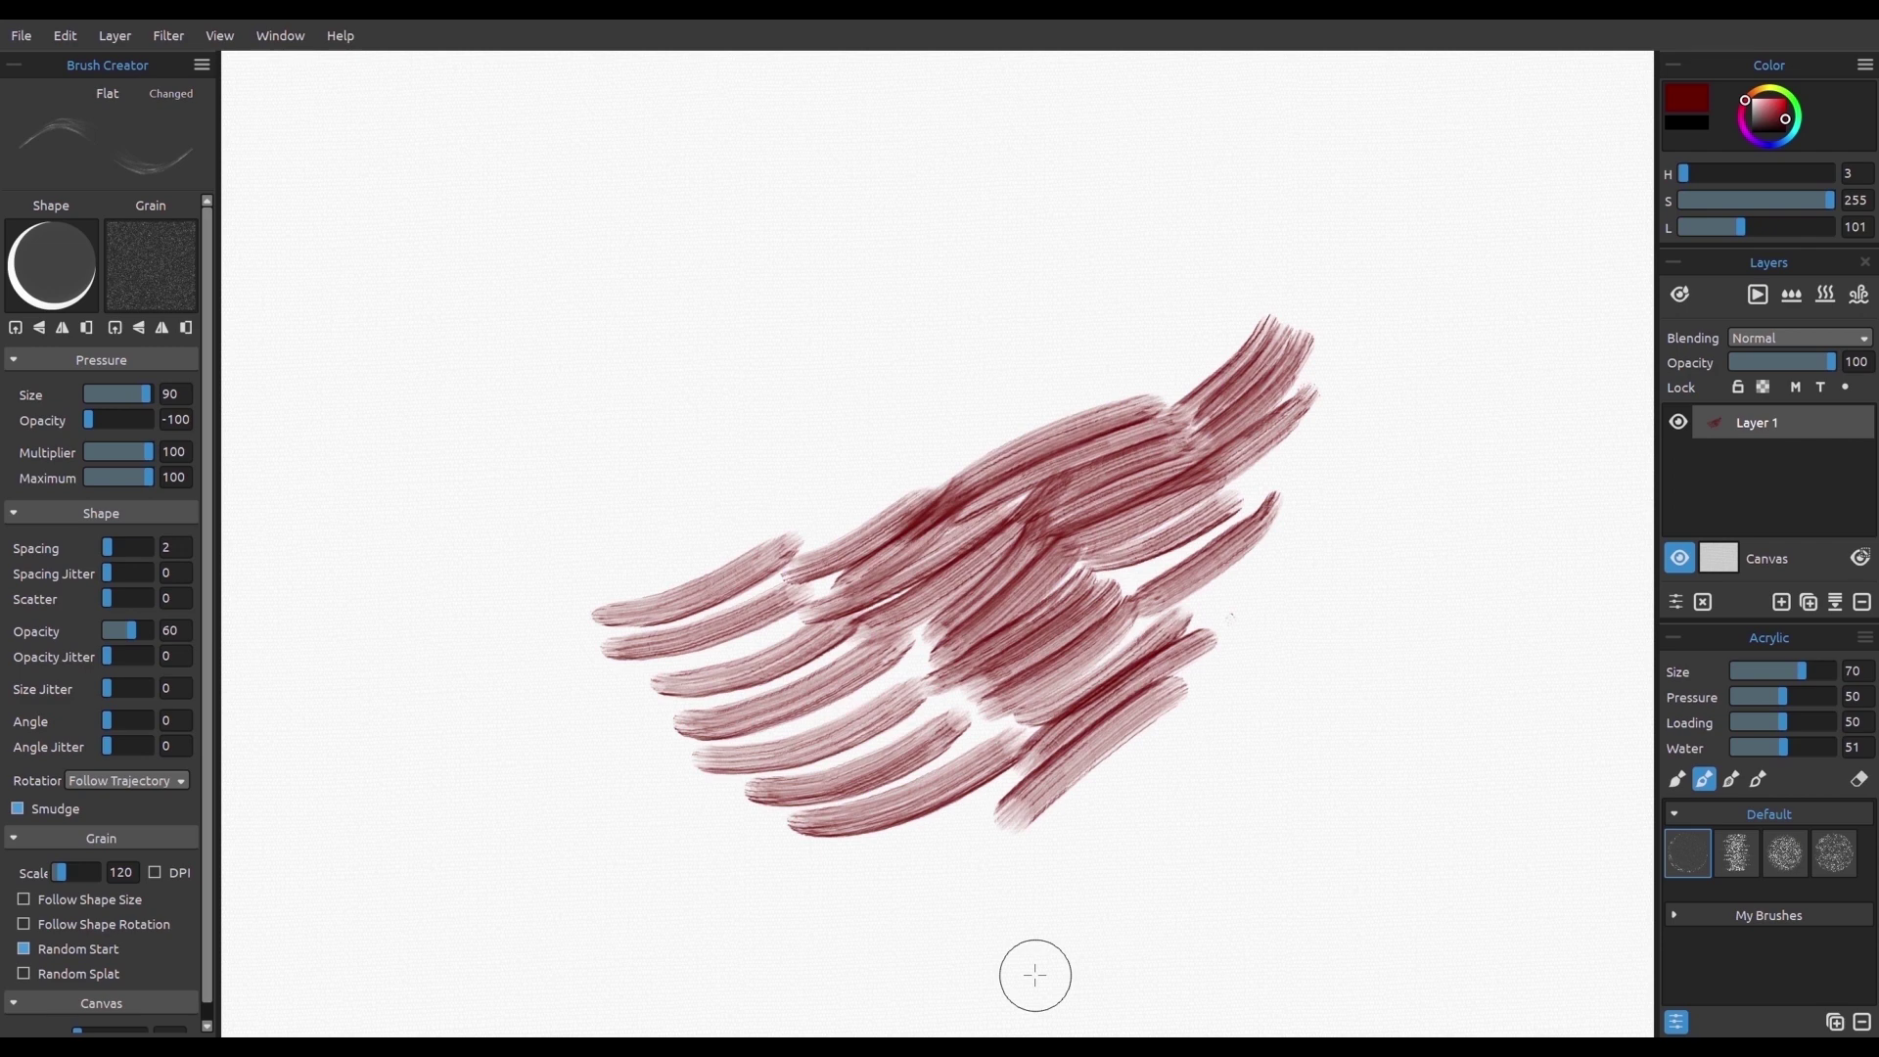
Step: Save the tuned brush as a new preset and add a new brush group
left_click(1835, 1022)
left_click(1865, 638)
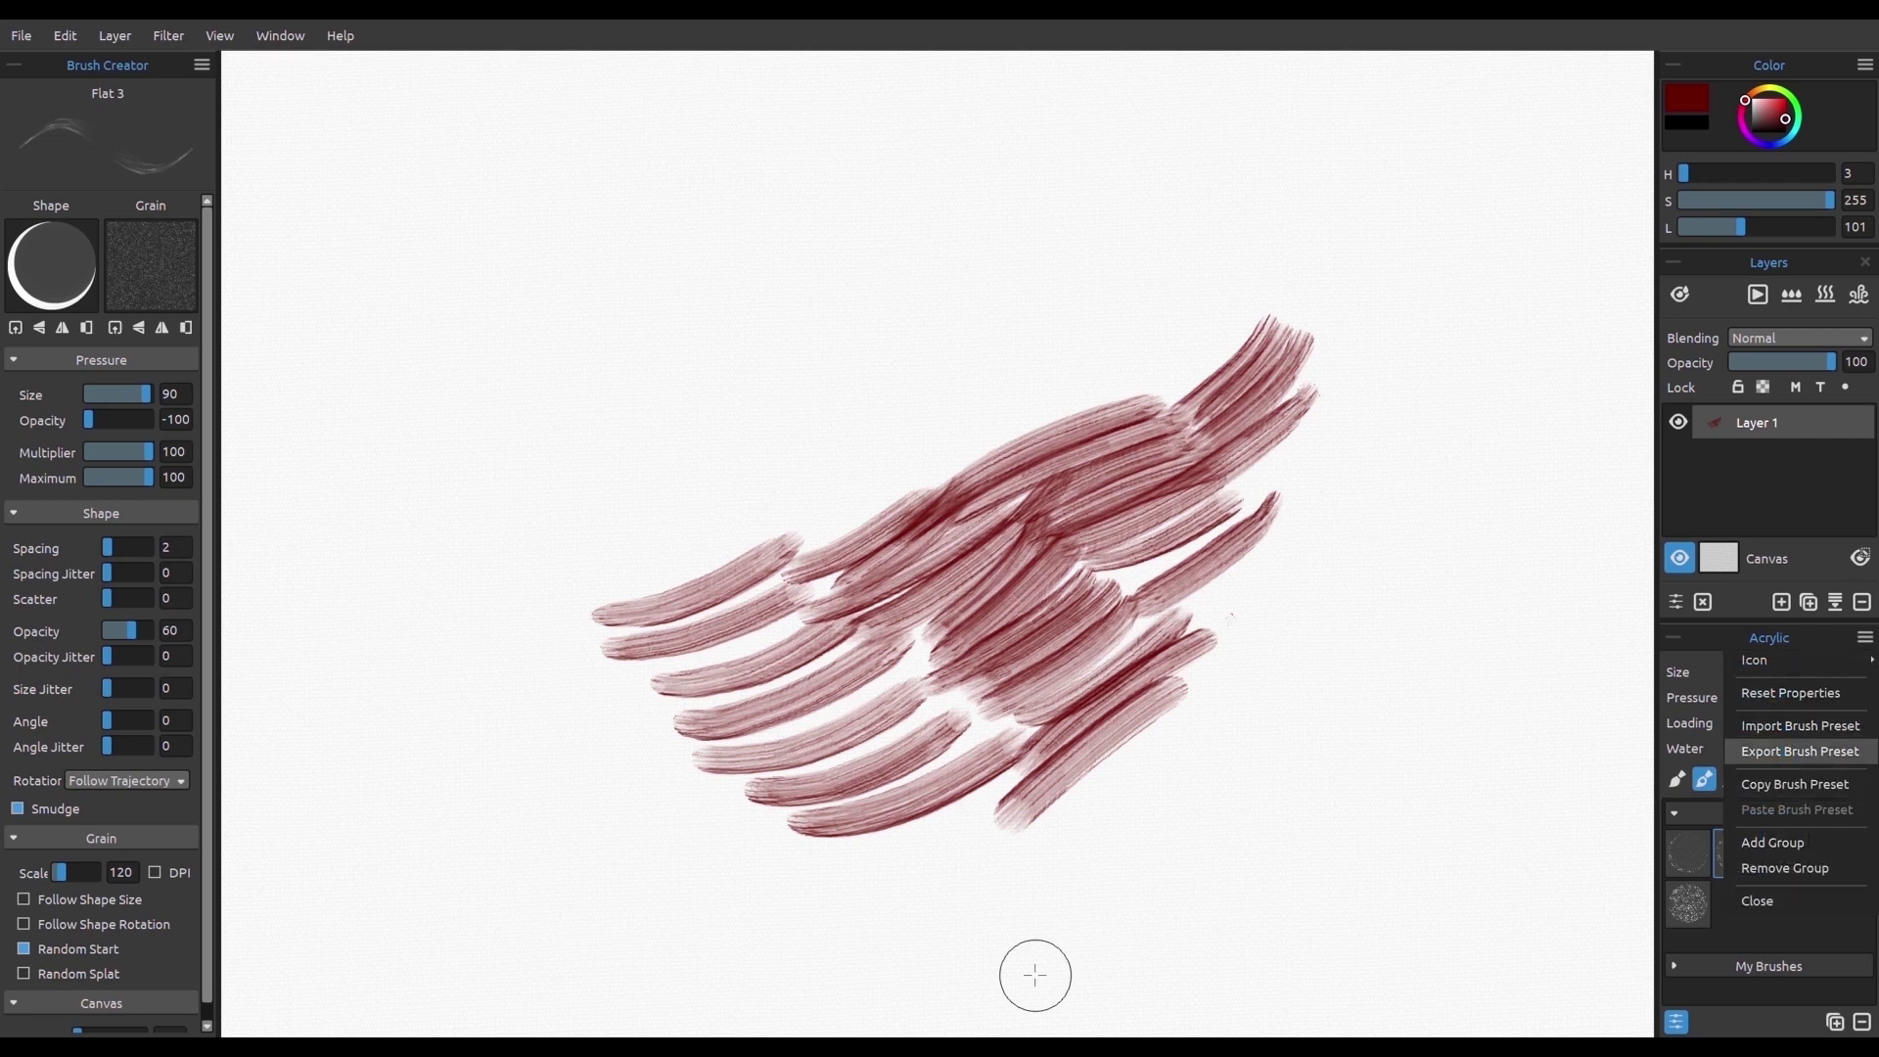
left_click(1790, 843)
Step: Move the new brush preset into the new group and collapse the Default group
scroll(1751, 881, "down", 2)
left_click_drag(1737, 809, 1742, 906)
scroll(1751, 817, "up", 1)
left_click(1761, 815)
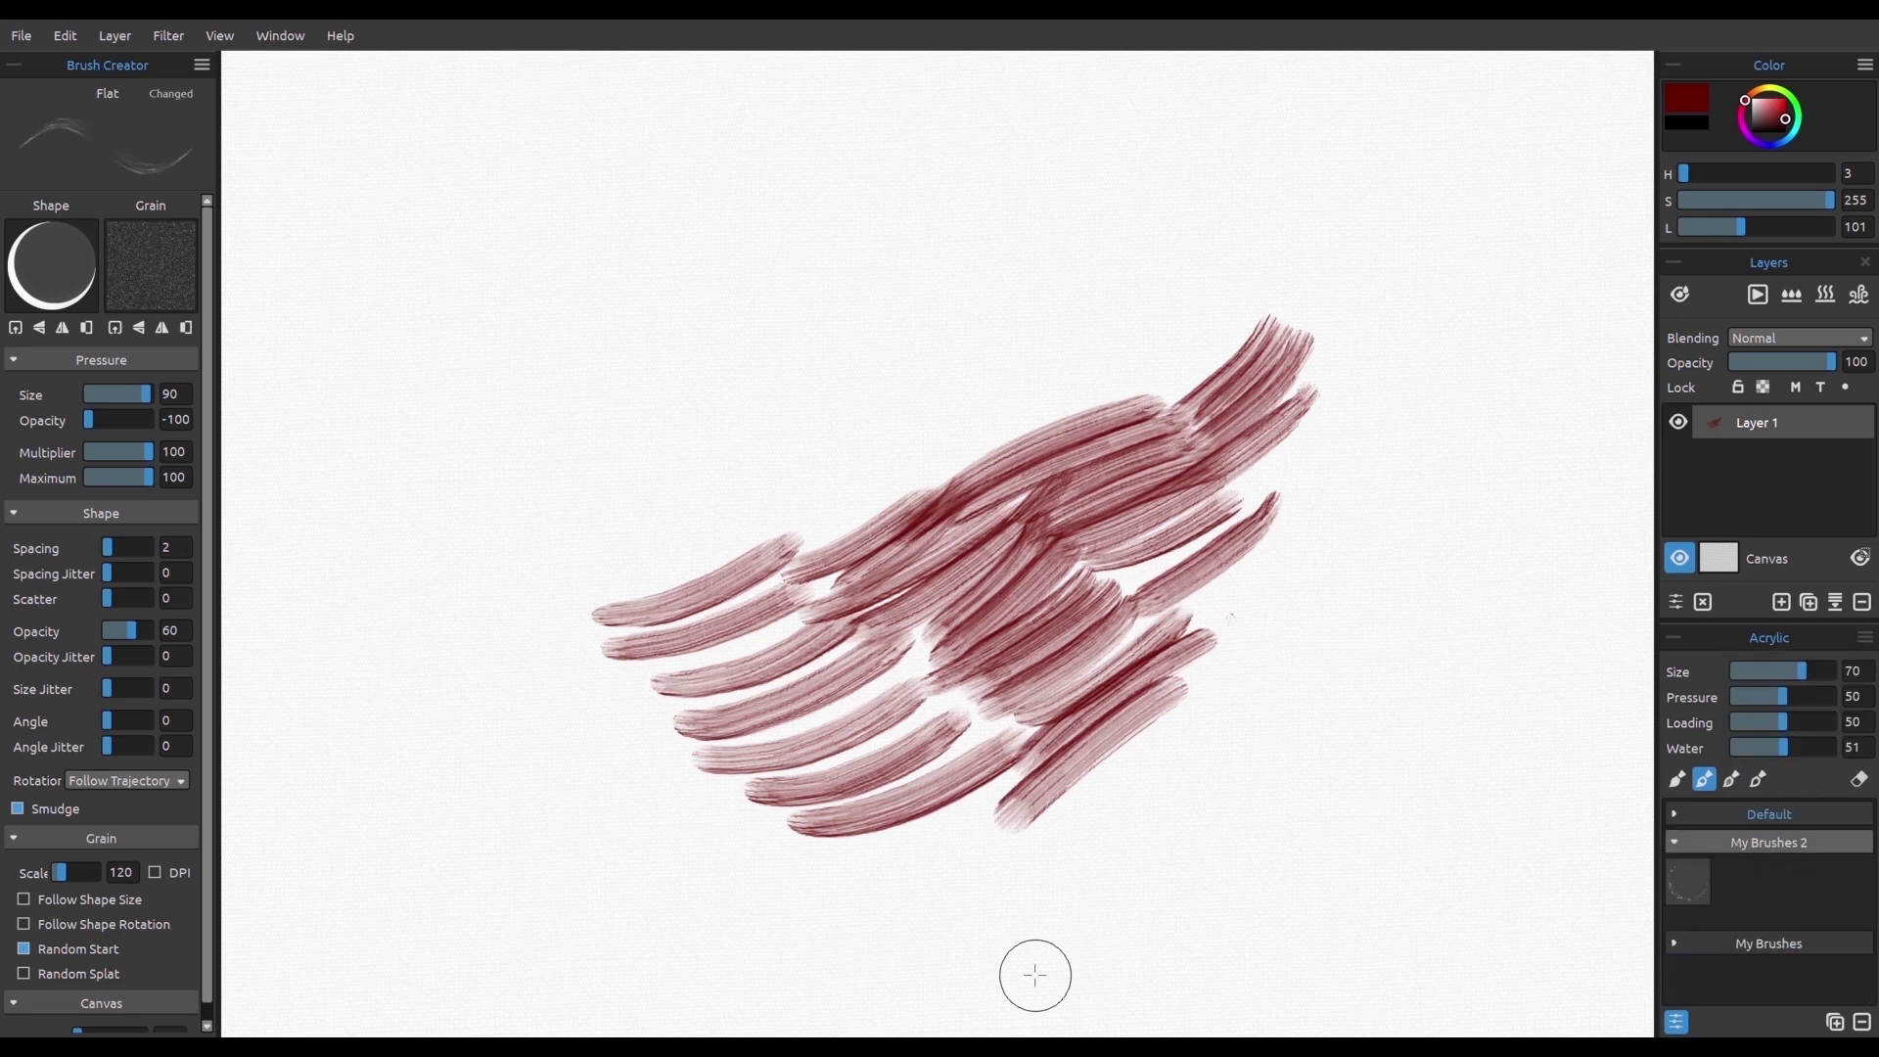
Step: Clear the layer and paint a patch of overlapping slanted dark red strokes
key("Delete")
mouse_move(341, 463)
left_mouse_down()
mouse_move(469, 393)
mouse_move(378, 483)
mouse_move(649, 307)
mouse_move(446, 475)
mouse_move(654, 349)
mouse_move(440, 512)
mouse_move(683, 372)
mouse_move(456, 496)
left_mouse_up()
Step: Show names under the brush icons and rename the new preset Thin, trying it with short slanted strokes
left_click(1864, 637)
mouse_move(1754, 661)
left_click(1687, 709)
double_click(1681, 920)
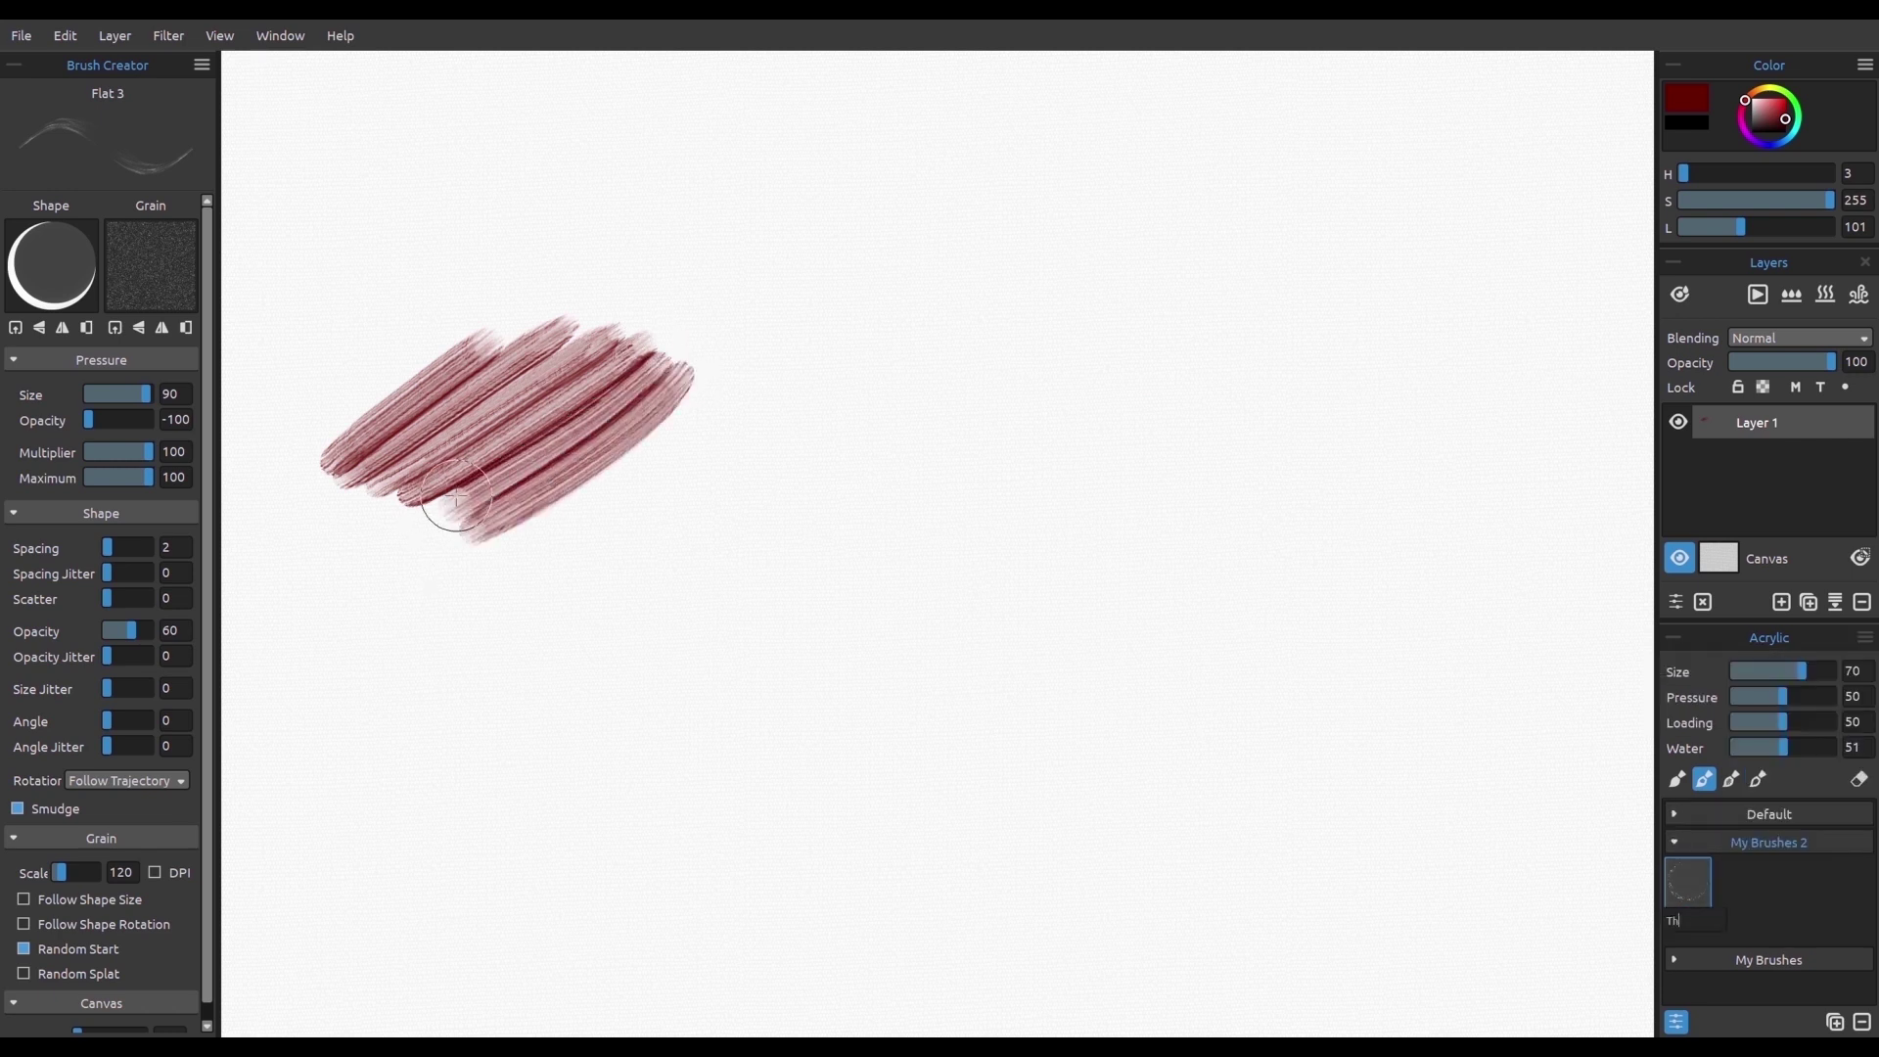
mouse_move(535, 549)
left_mouse_down()
mouse_move(736, 466)
mouse_move(587, 589)
left_mouse_up()
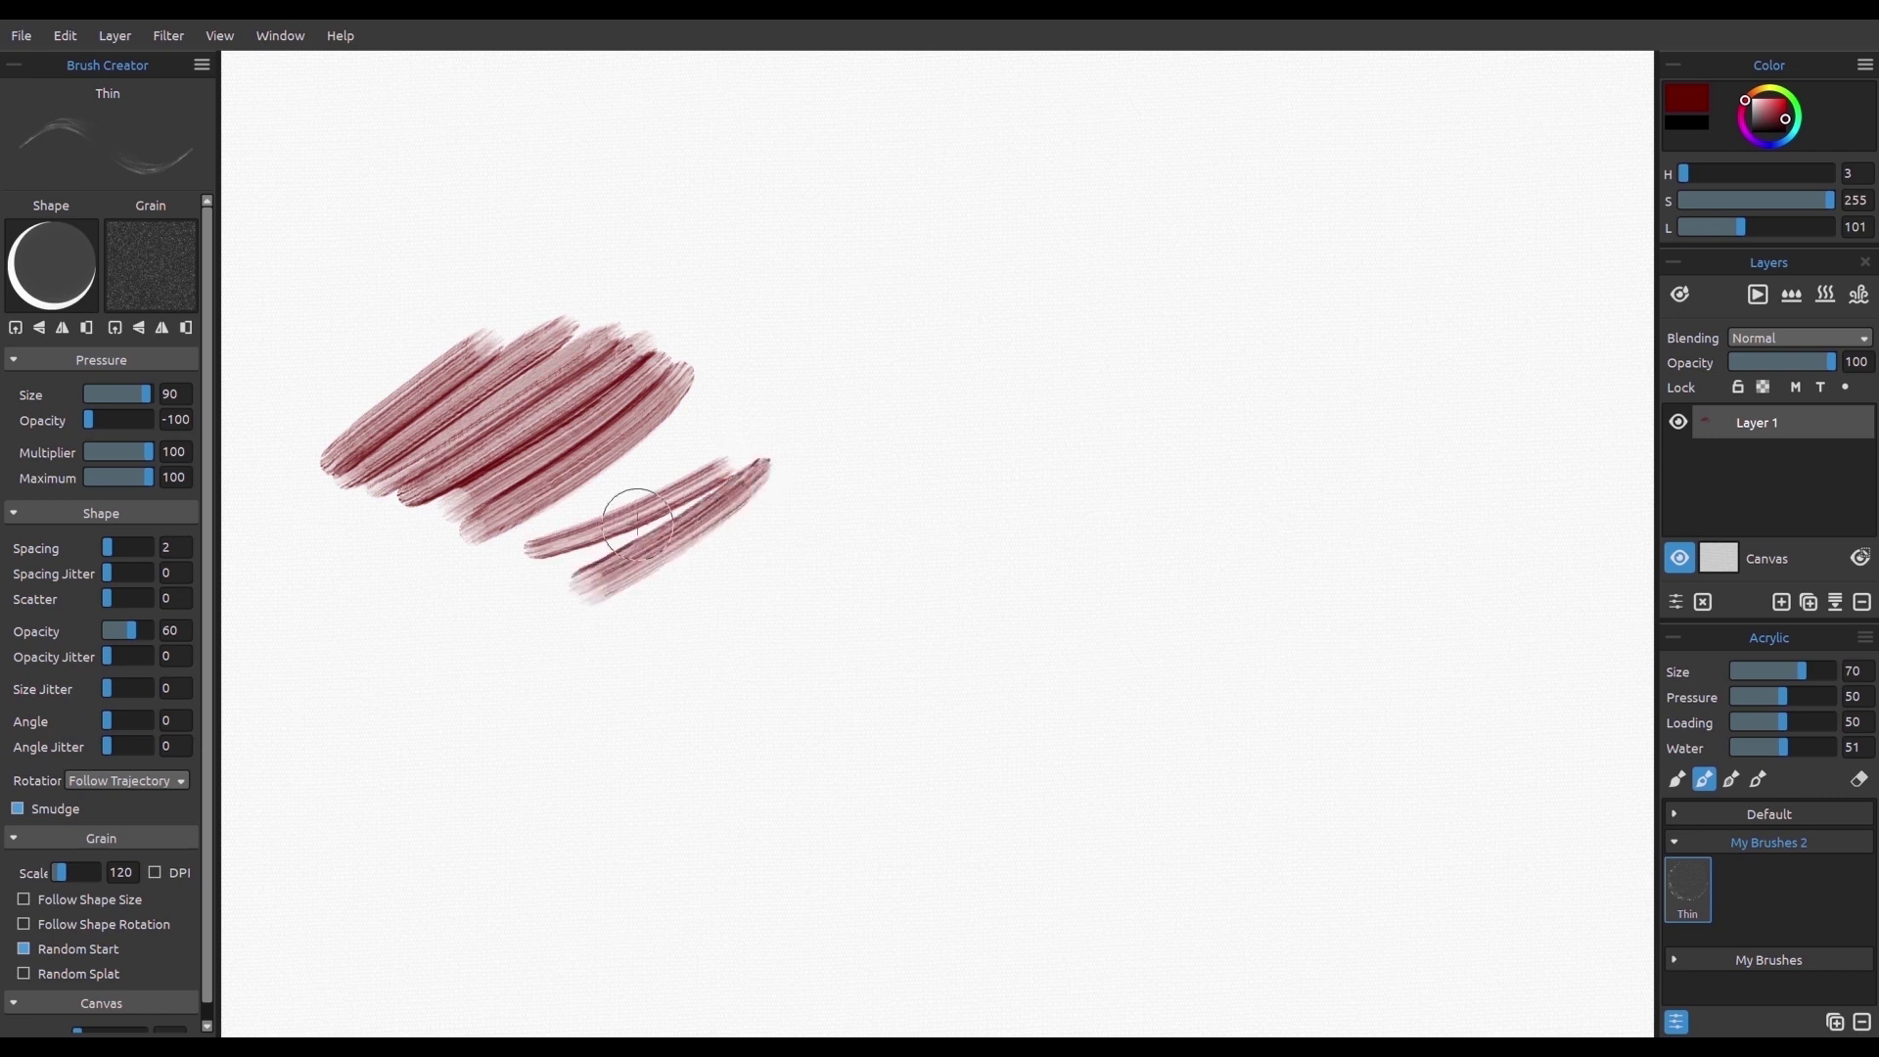
Step: Set the paint colour's lightness to 37 and paint overlapping strokes beside the red ones
left_click_drag(1756, 227, 1701, 227)
left_click_drag(661, 621, 877, 486)
mouse_move(905, 501)
left_mouse_down()
mouse_move(864, 549)
mouse_move(691, 647)
left_mouse_up()
mouse_move(746, 658)
left_mouse_down()
mouse_move(978, 515)
mouse_move(780, 670)
left_mouse_up()
left_click_drag(764, 500, 890, 364)
mouse_move(961, 315)
left_mouse_down()
mouse_move(795, 468)
mouse_move(814, 492)
left_mouse_up()
Step: Paint several more overlapping strokes in the darker colour and clear the layer
left_click_drag(1040, 345, 854, 493)
mouse_move(1053, 386)
left_mouse_down()
mouse_move(871, 533)
mouse_move(1067, 448)
left_mouse_up()
mouse_move(1133, 407)
left_mouse_down()
mouse_move(1116, 457)
mouse_move(932, 624)
left_mouse_up()
left_click(1117, 375)
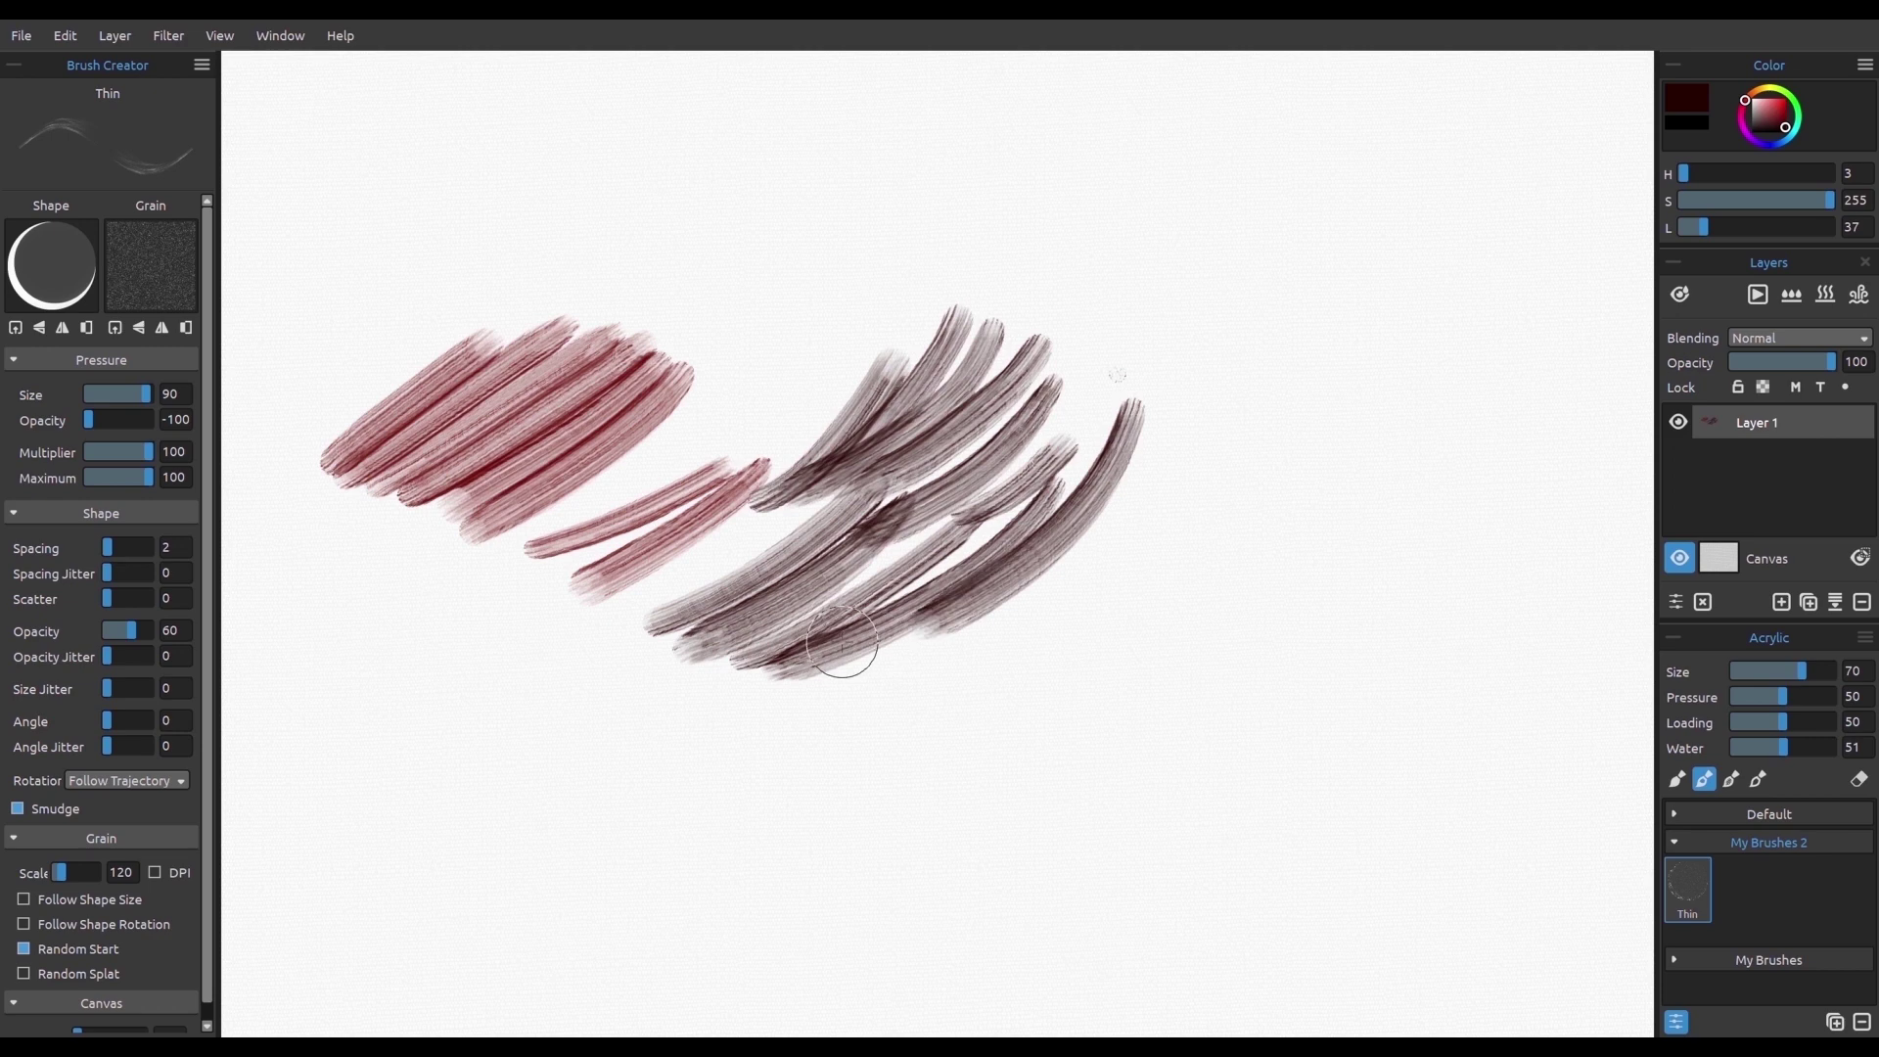
left_click_drag(748, 697, 978, 623)
key("Delete")
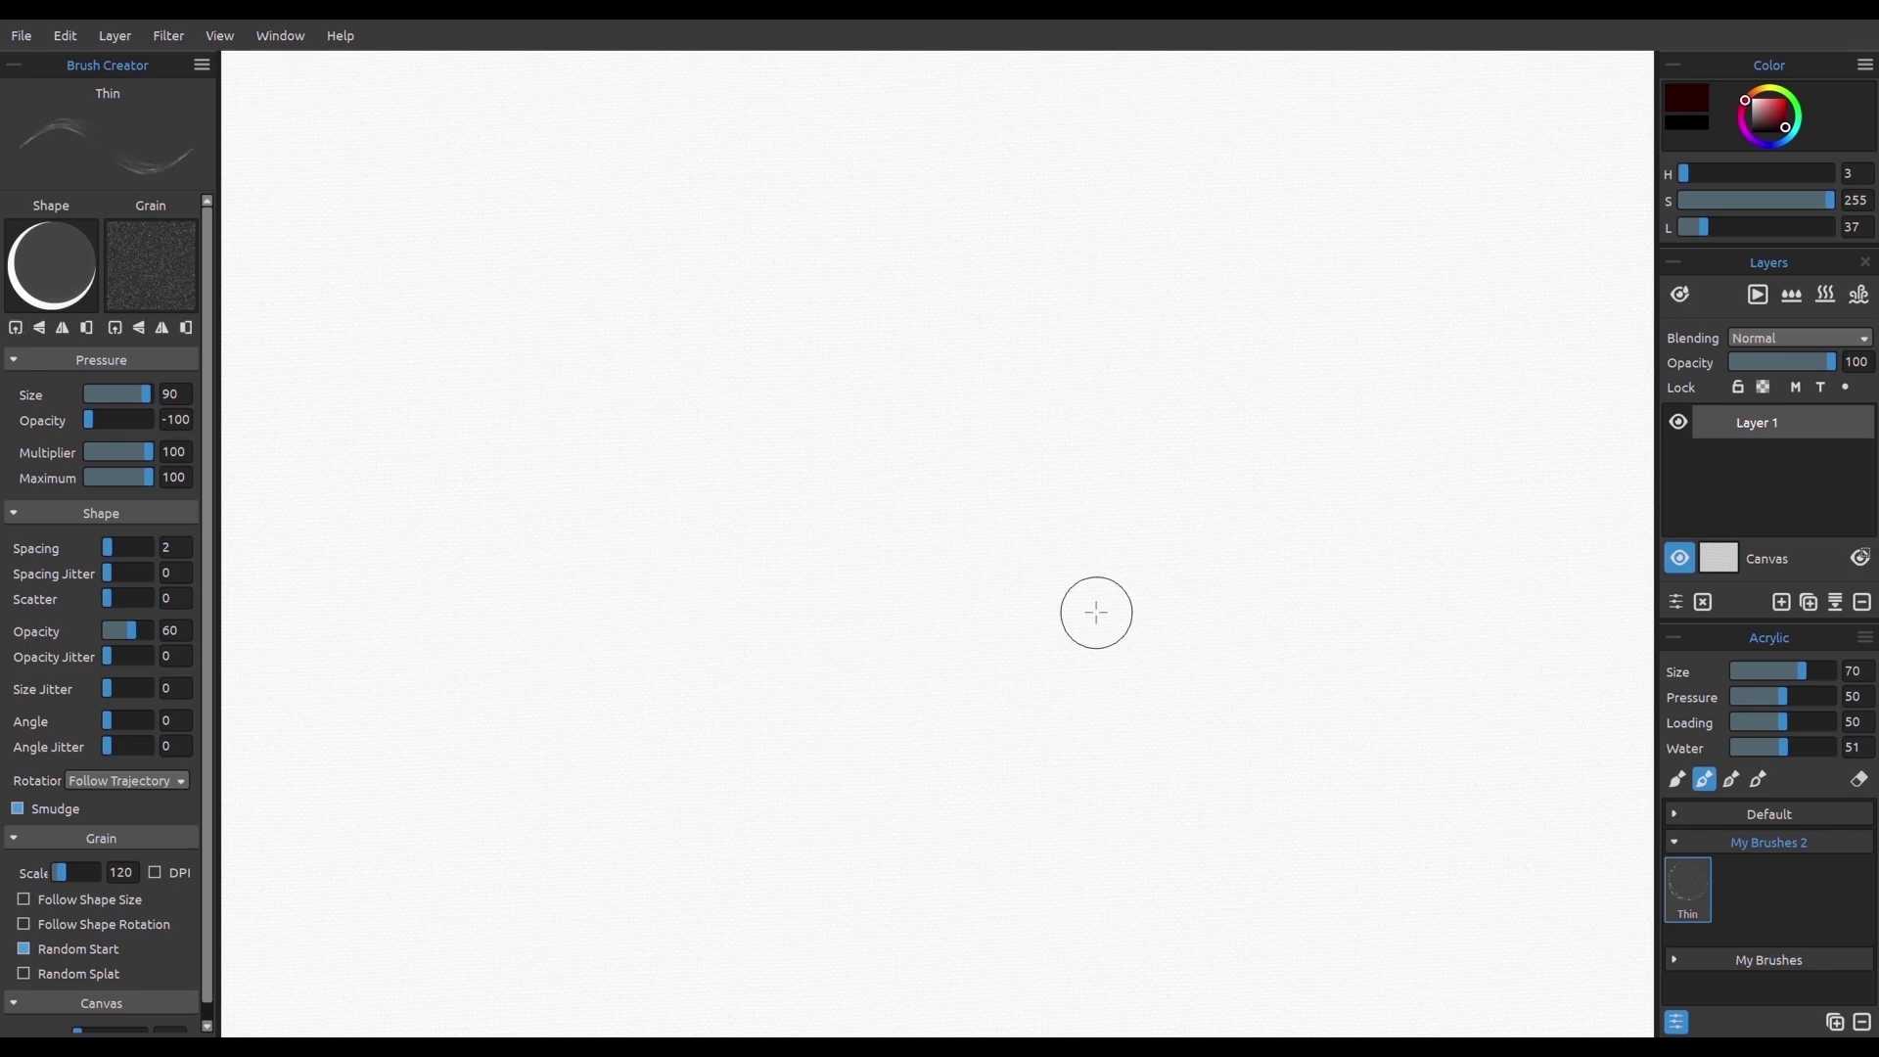
Step: Load shape round soft 4.png as the brush shape and splats-03.png as its grain
left_click(51, 266)
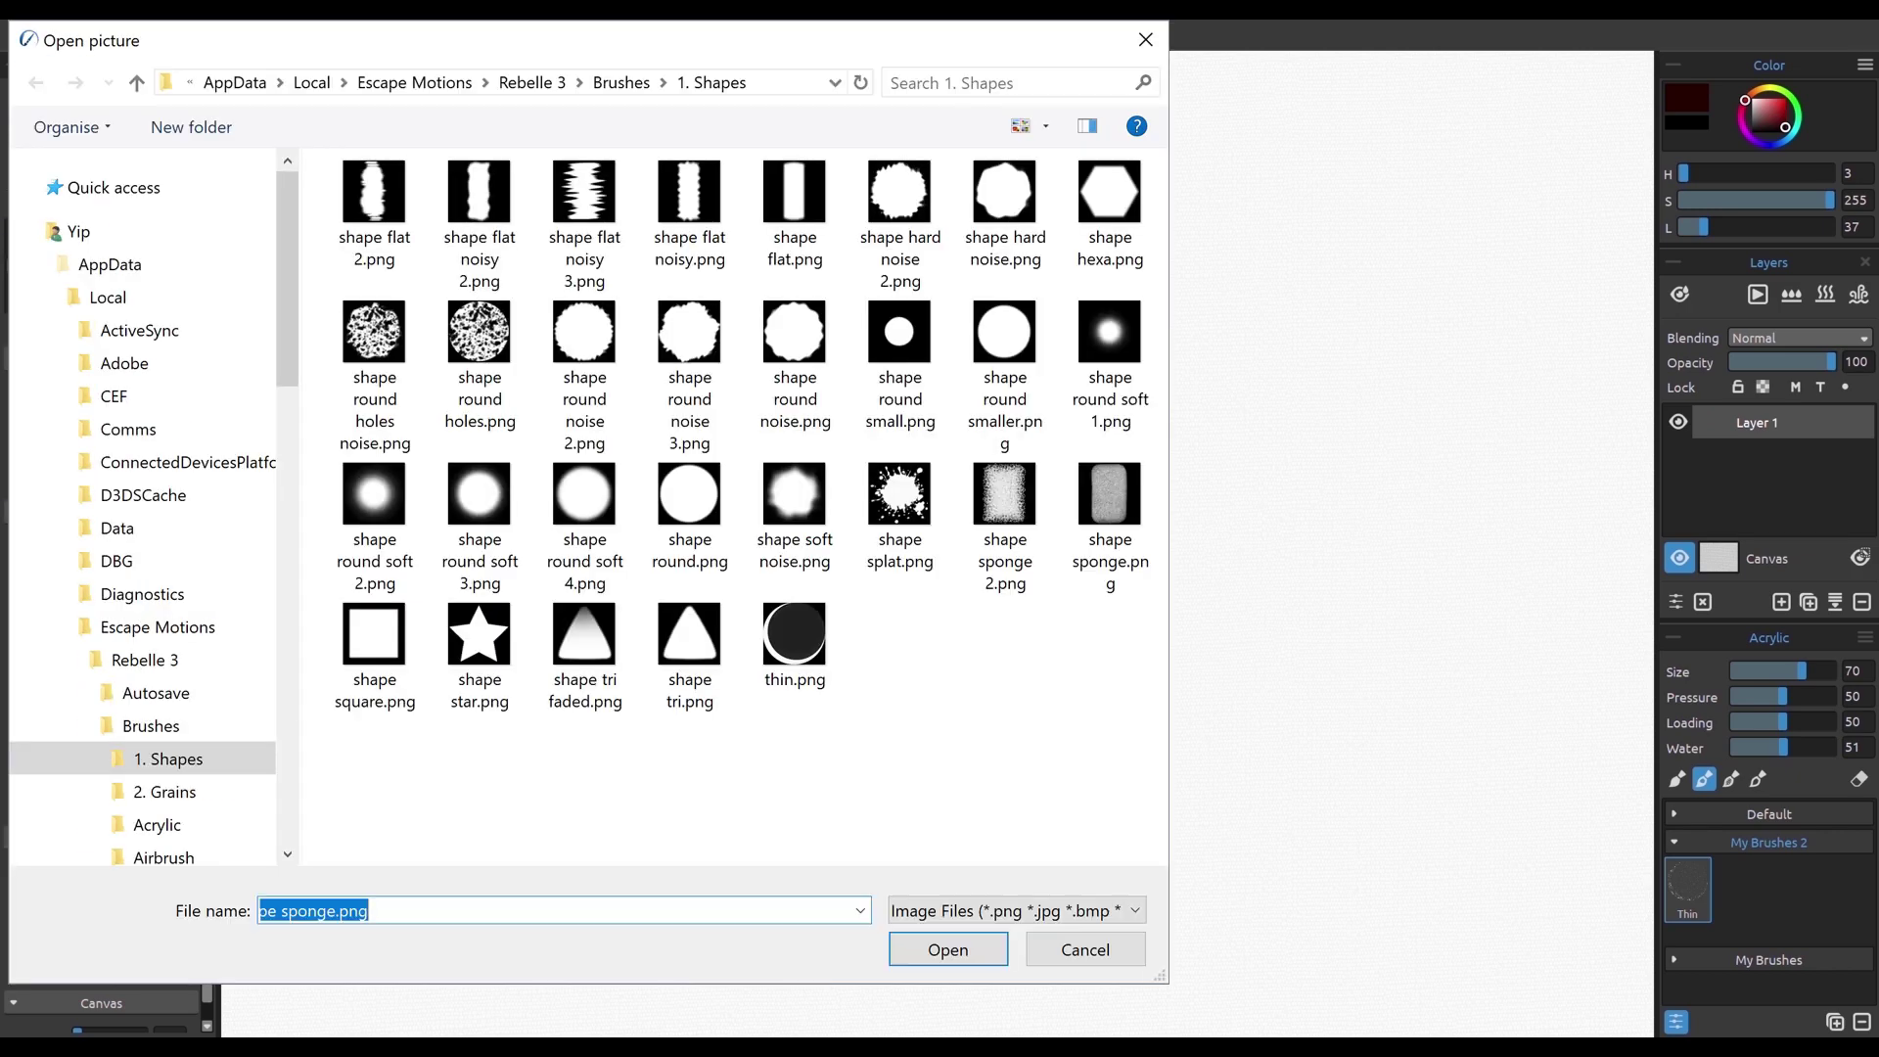
left_click(585, 509)
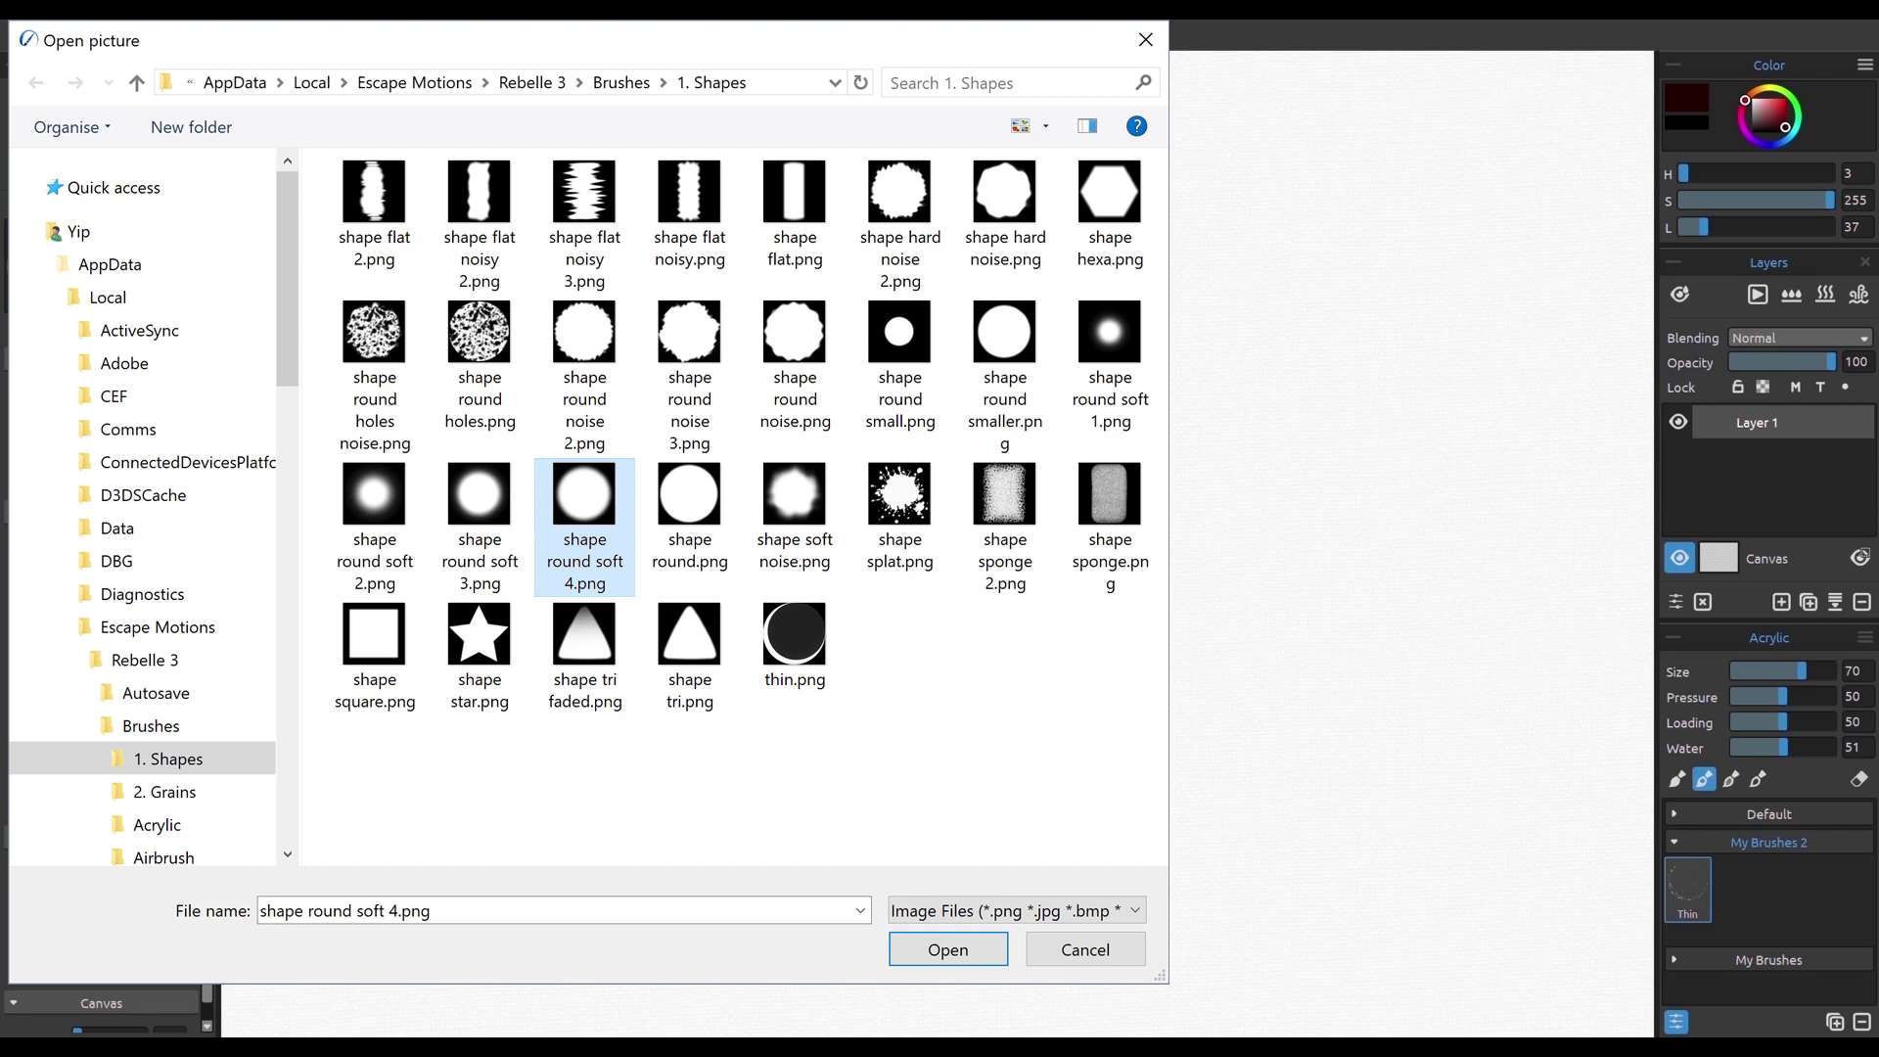
left_click(948, 950)
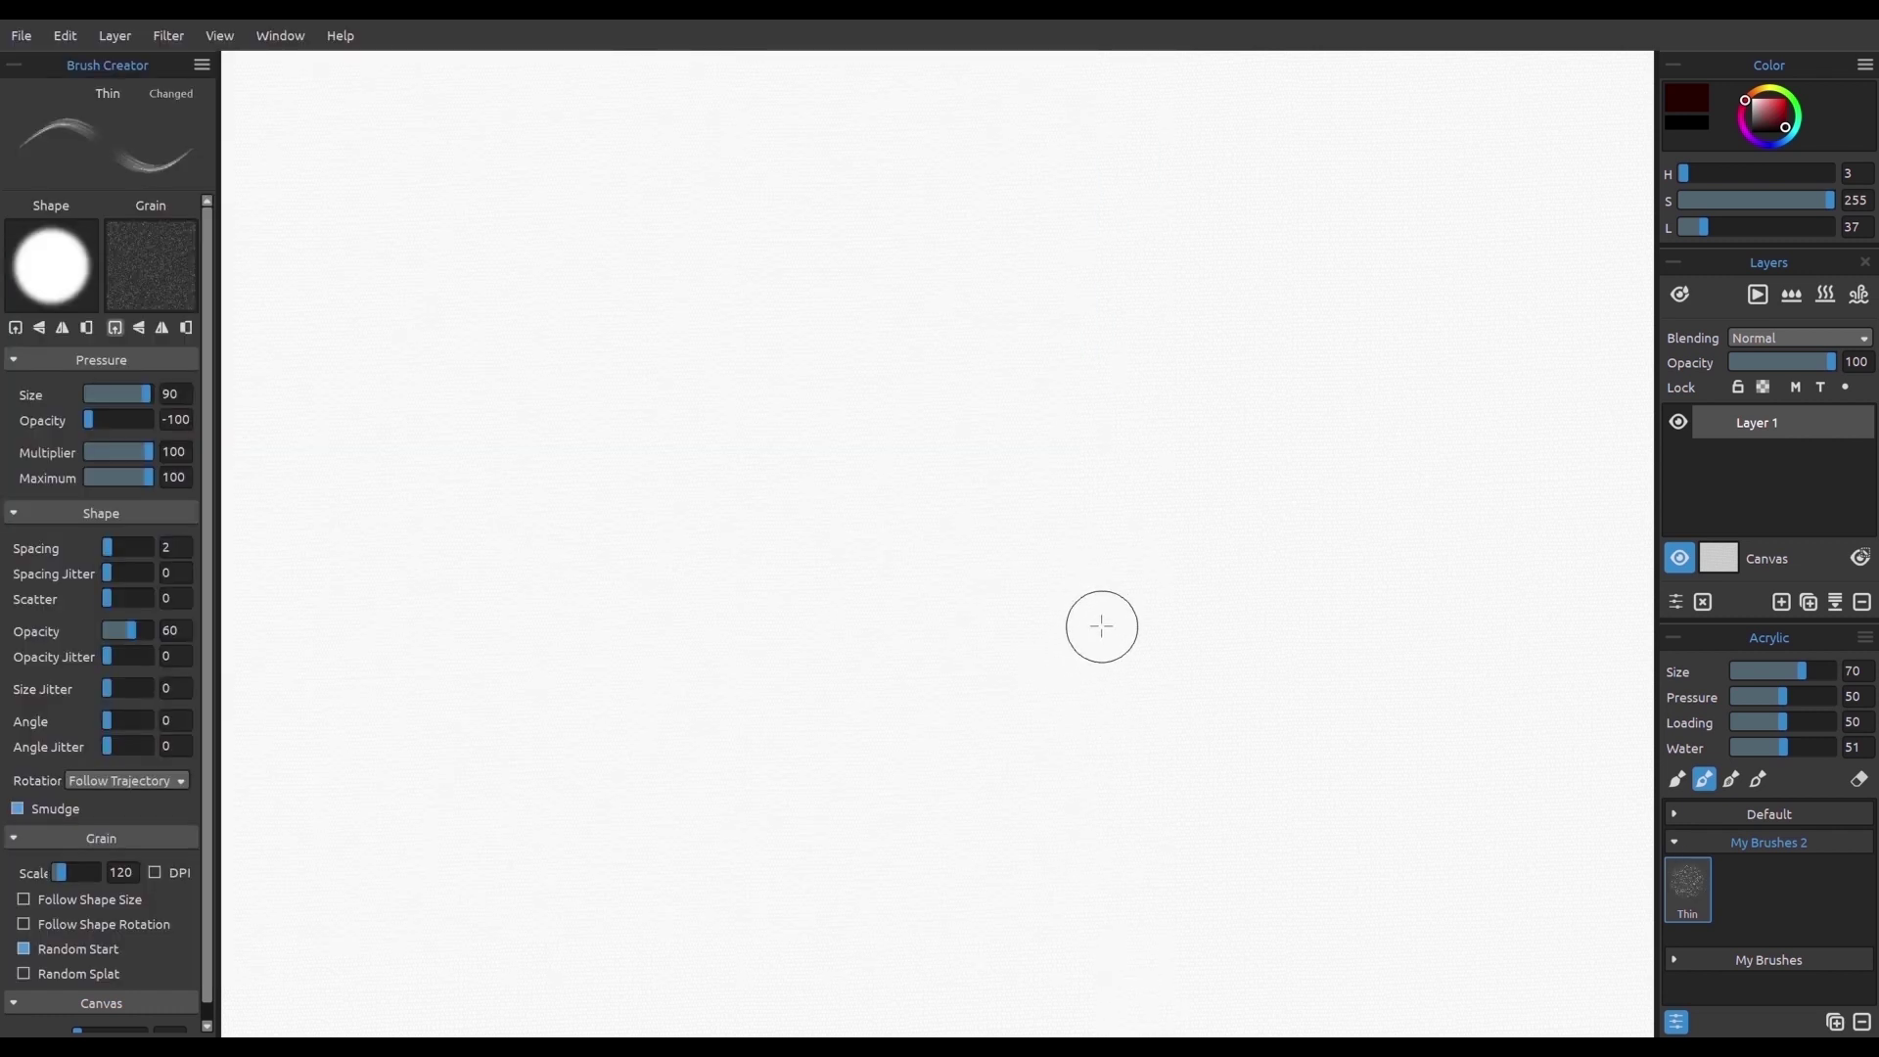
left_click(115, 327)
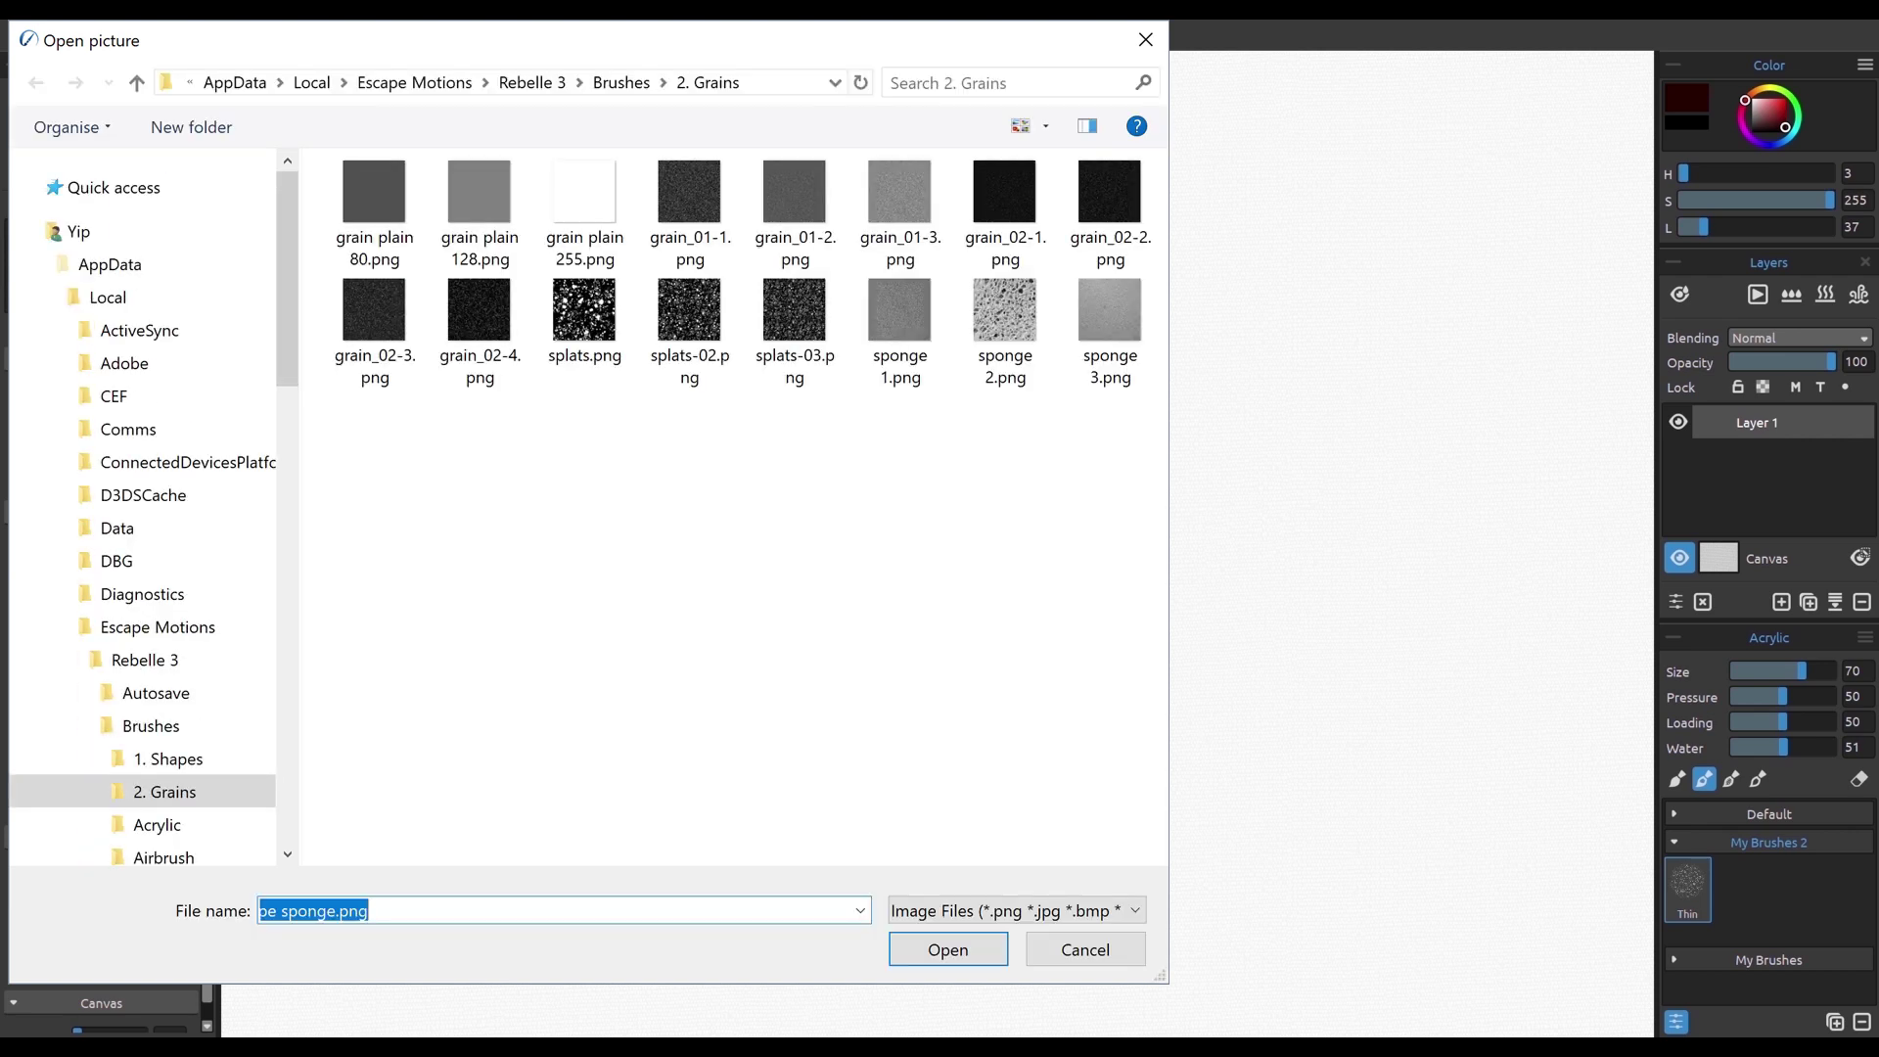
left_click(795, 332)
left_click(948, 950)
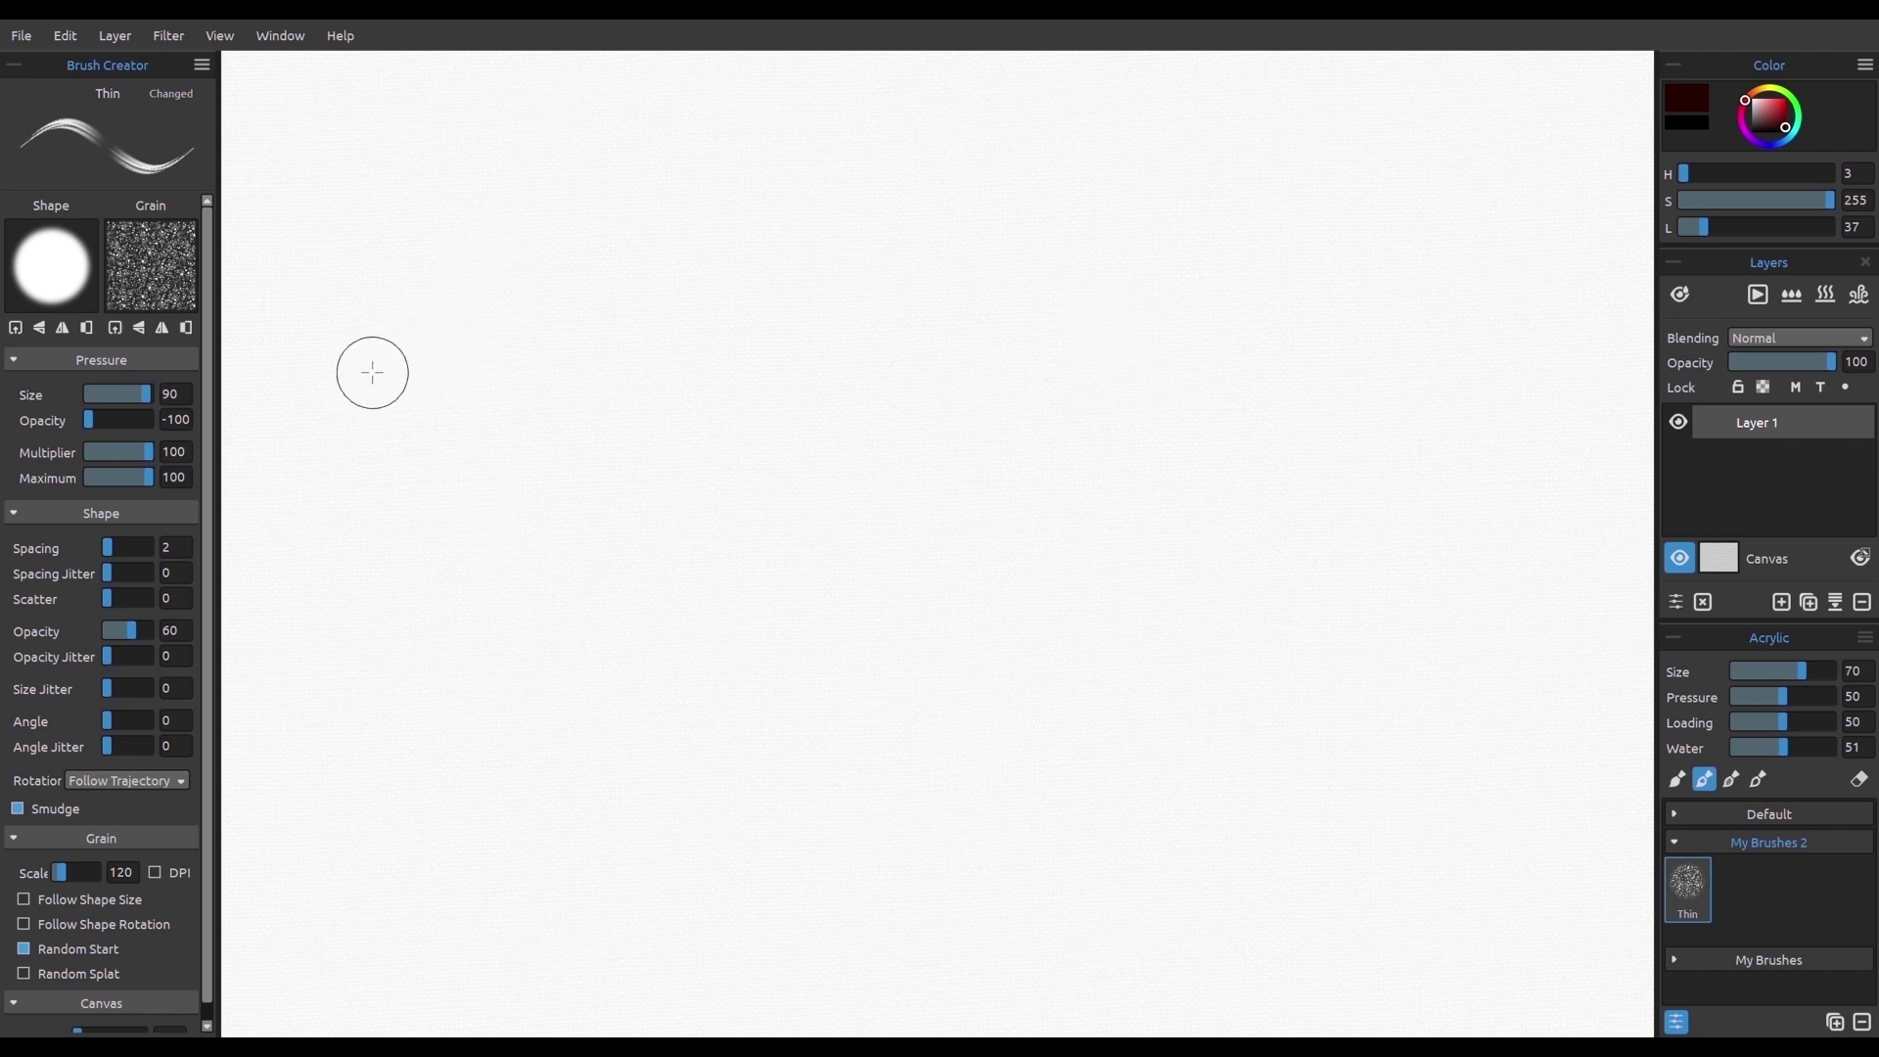
Step: Test the new shape and grain with three slanted strokes in the upper part of the canvas
left_click_drag(386, 360, 644, 266)
left_click_drag(510, 349, 391, 437)
left_click_drag(579, 333, 428, 456)
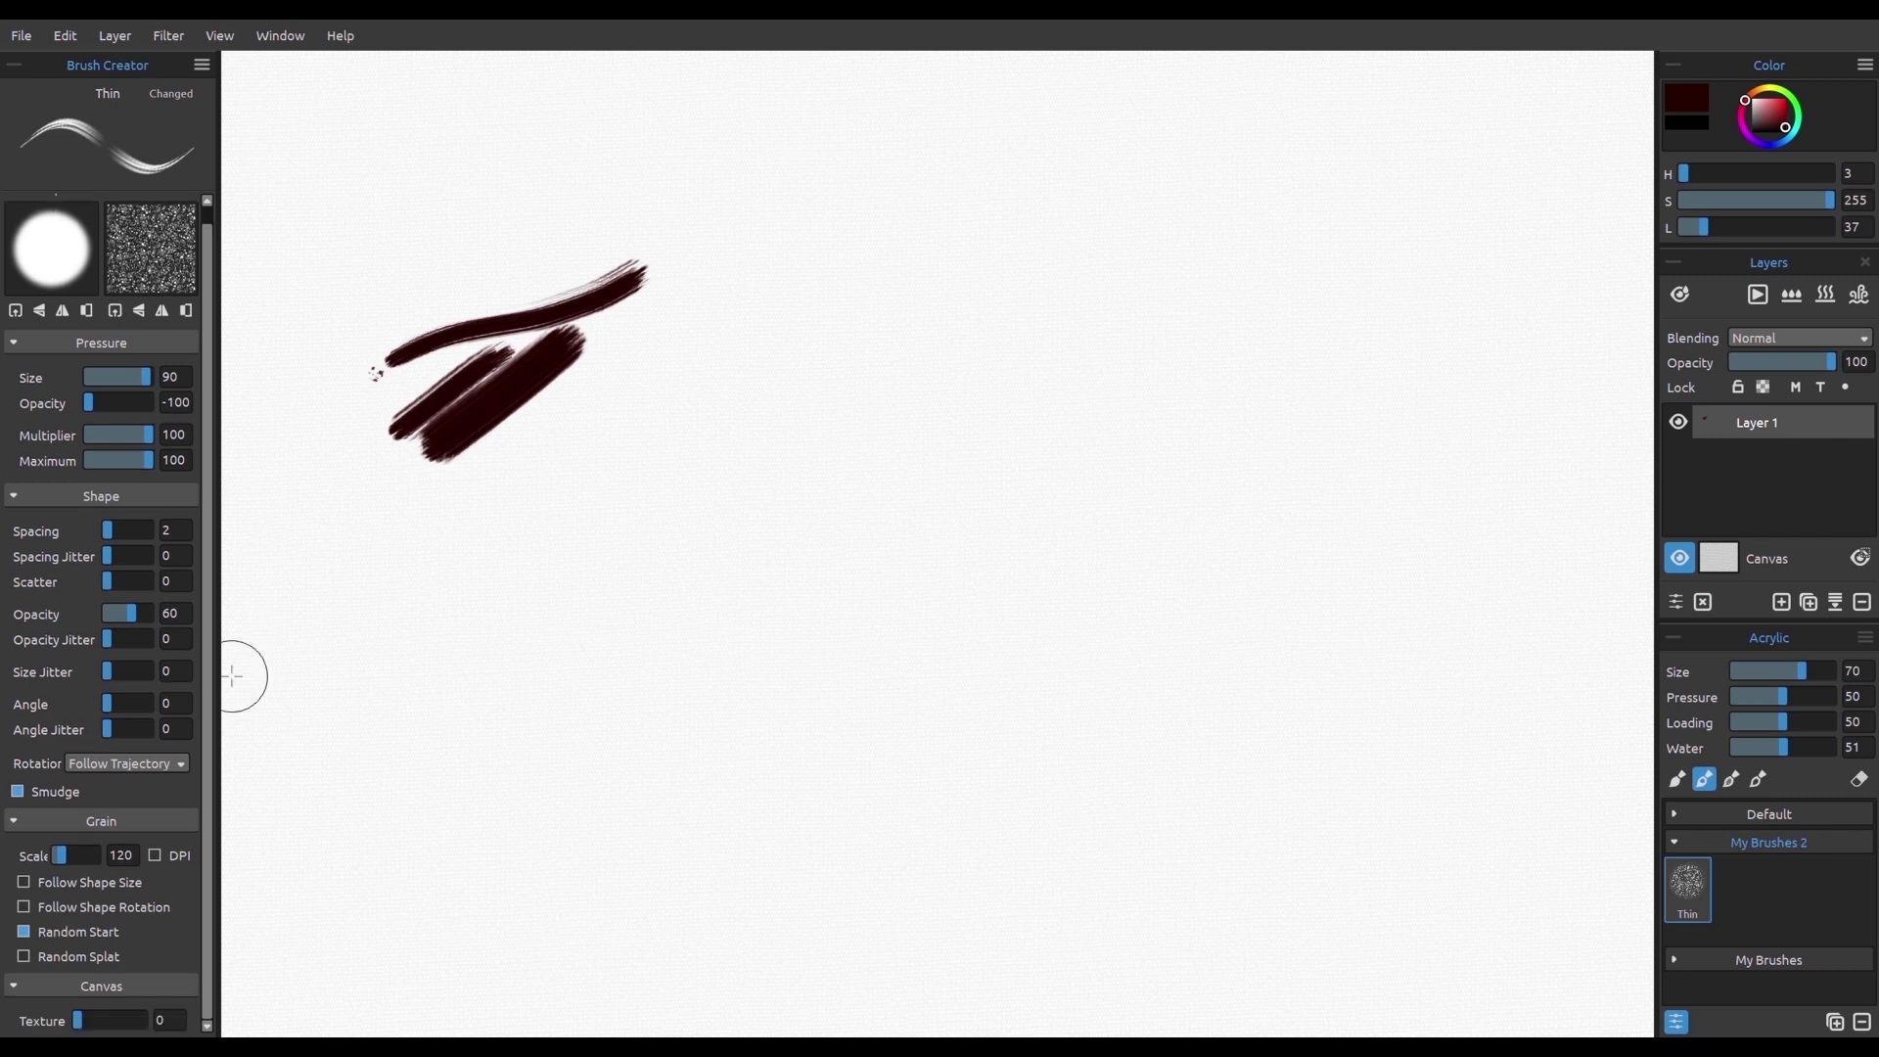
Step: Set the brush's canvas texture to 50 and paint a row of slanted strokes below the first ones
left_click(168, 1020)
mouse_move(634, 362)
left_mouse_down()
mouse_move(425, 534)
mouse_move(465, 543)
left_mouse_up()
mouse_move(693, 377)
left_mouse_down()
mouse_move(616, 490)
mouse_move(501, 575)
left_mouse_up()
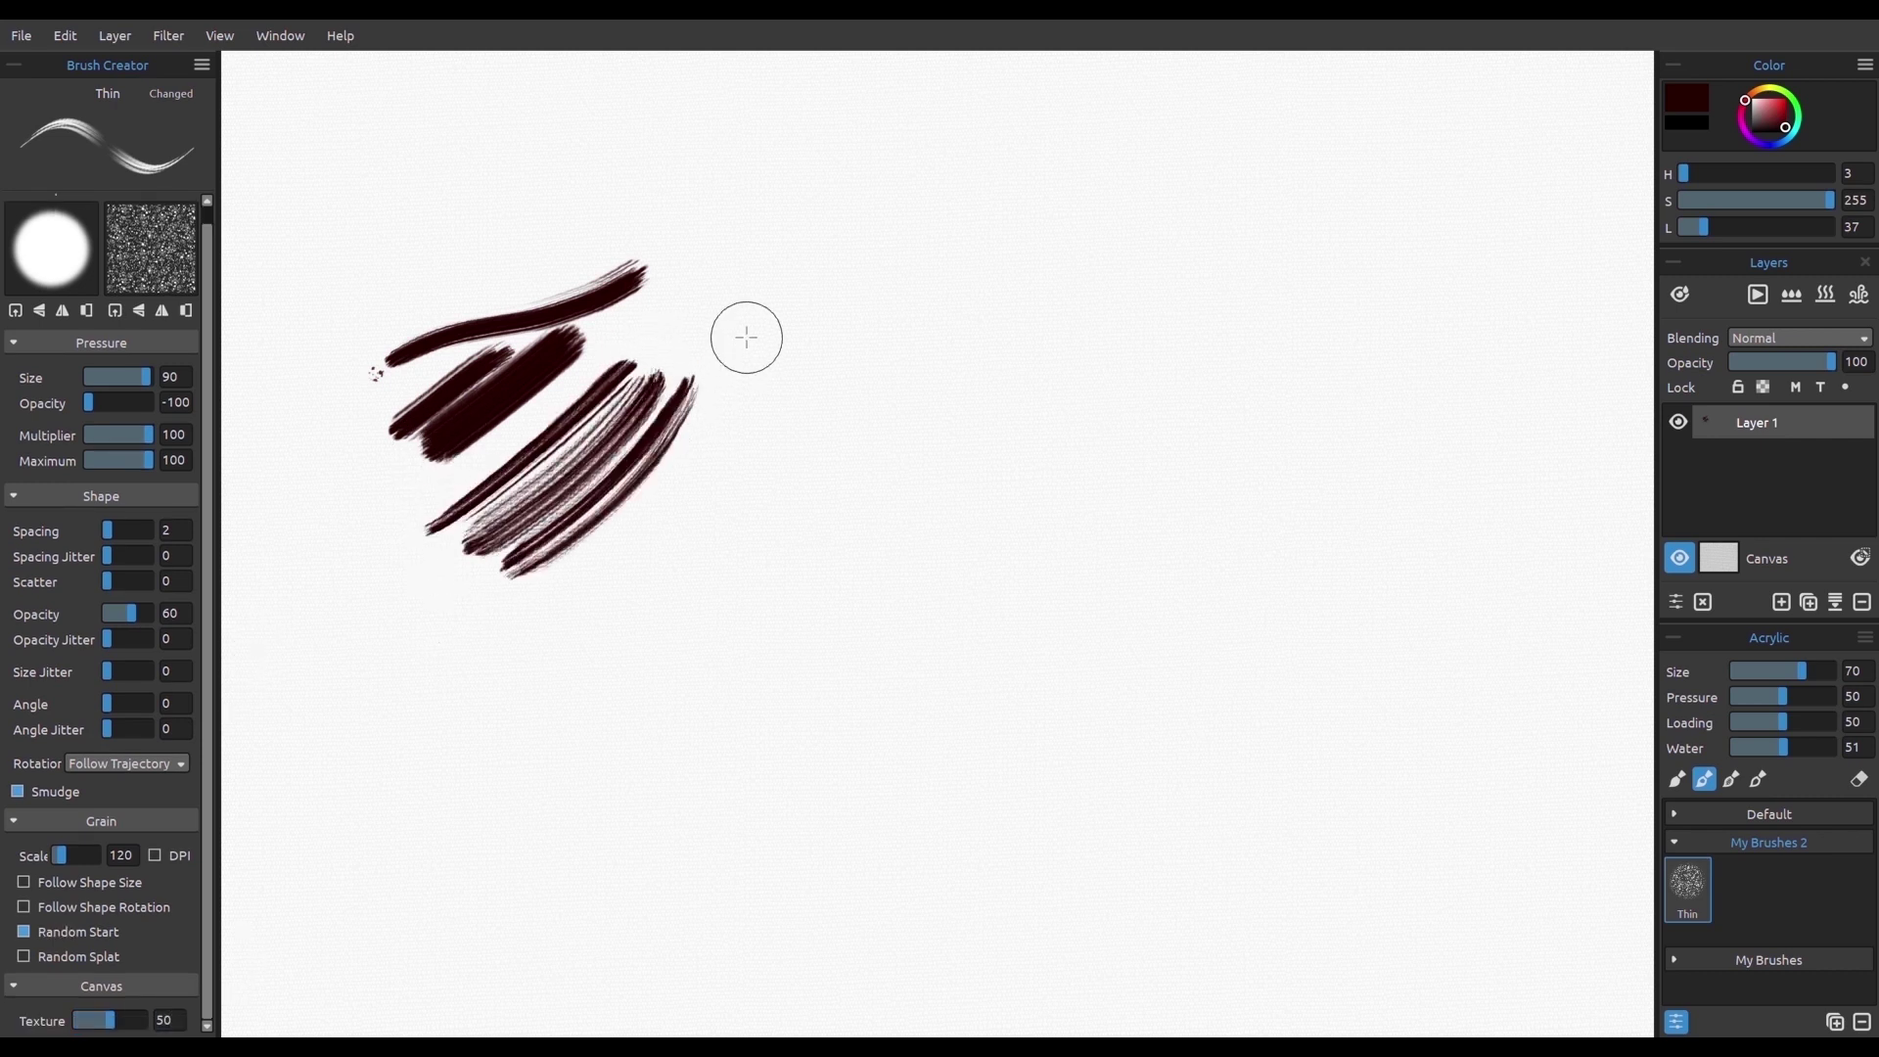
left_click_drag(746, 337, 597, 546)
left_click_drag(743, 460, 512, 587)
left_click_drag(805, 406, 624, 620)
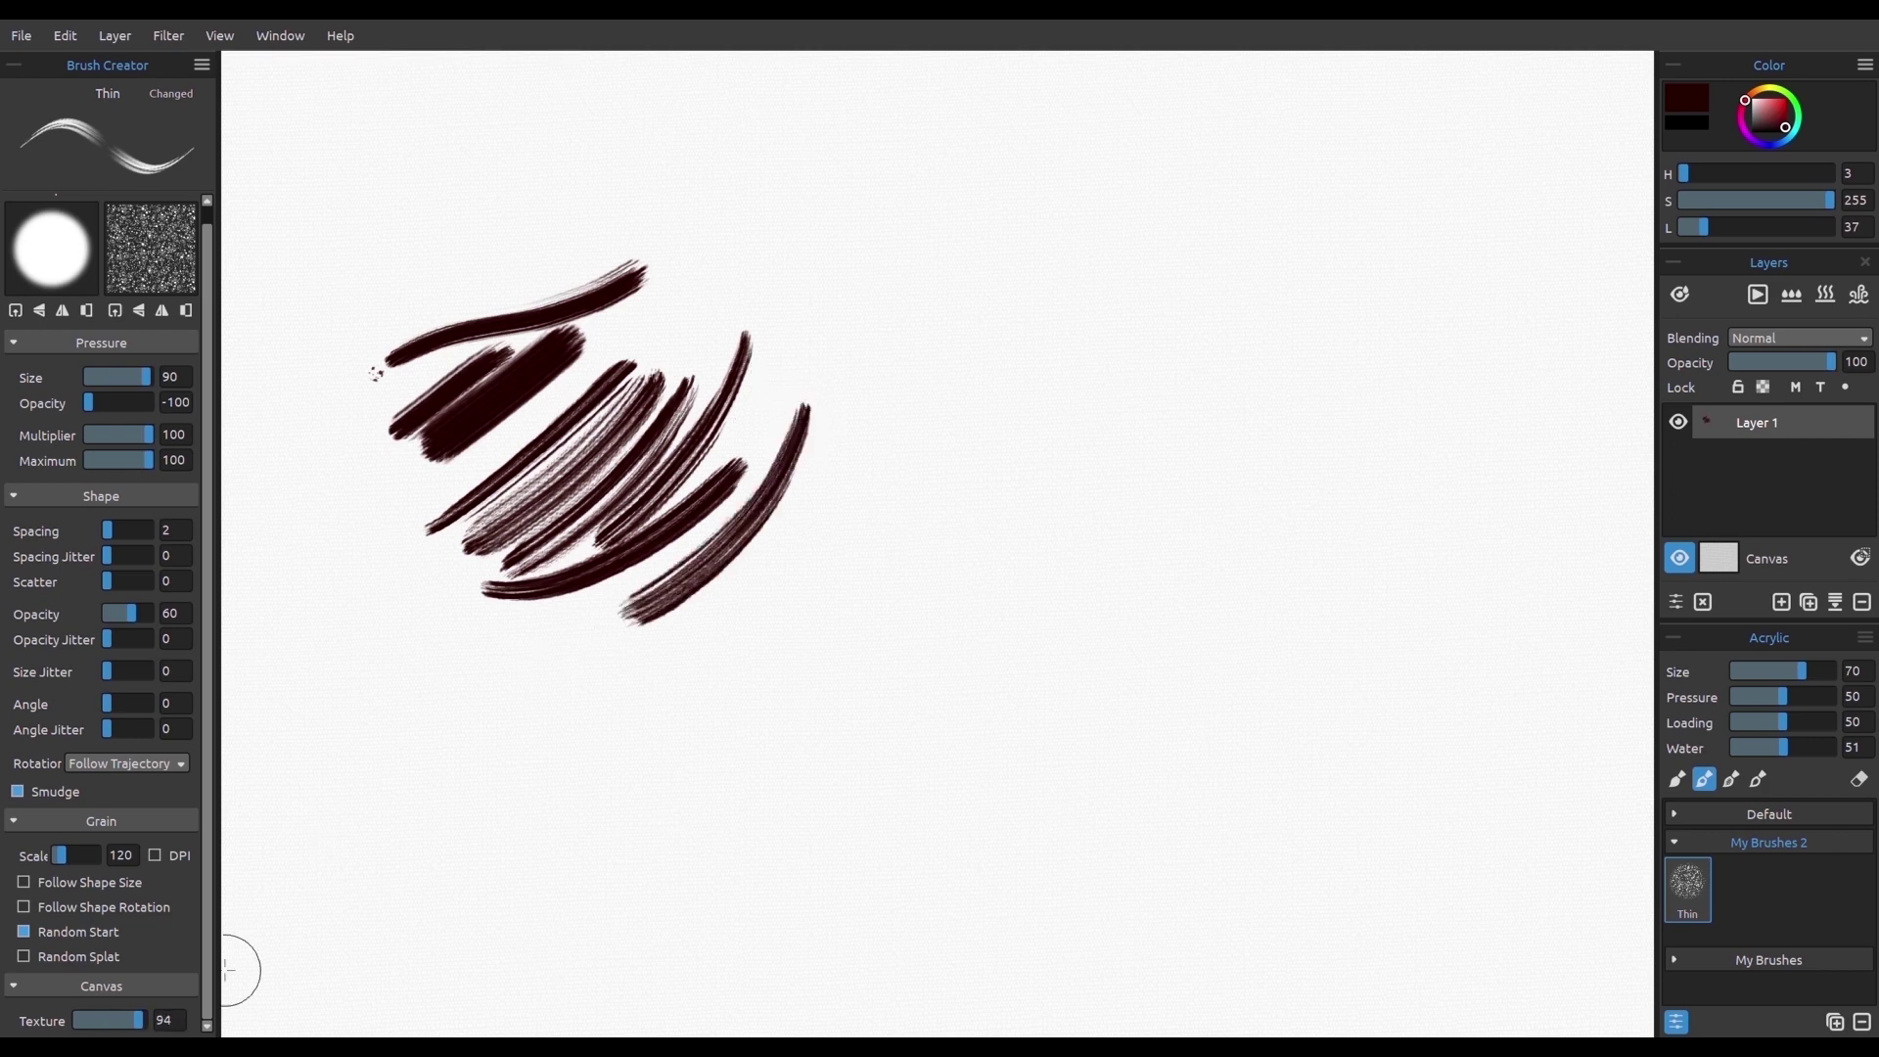
Step: Set the canvas texture to 100 and continue the row with more curved strokes
left_click_drag(809, 404, 685, 641)
left_click_drag(859, 404, 744, 653)
left_click_drag(905, 425, 758, 683)
left_click_drag(931, 461, 788, 654)
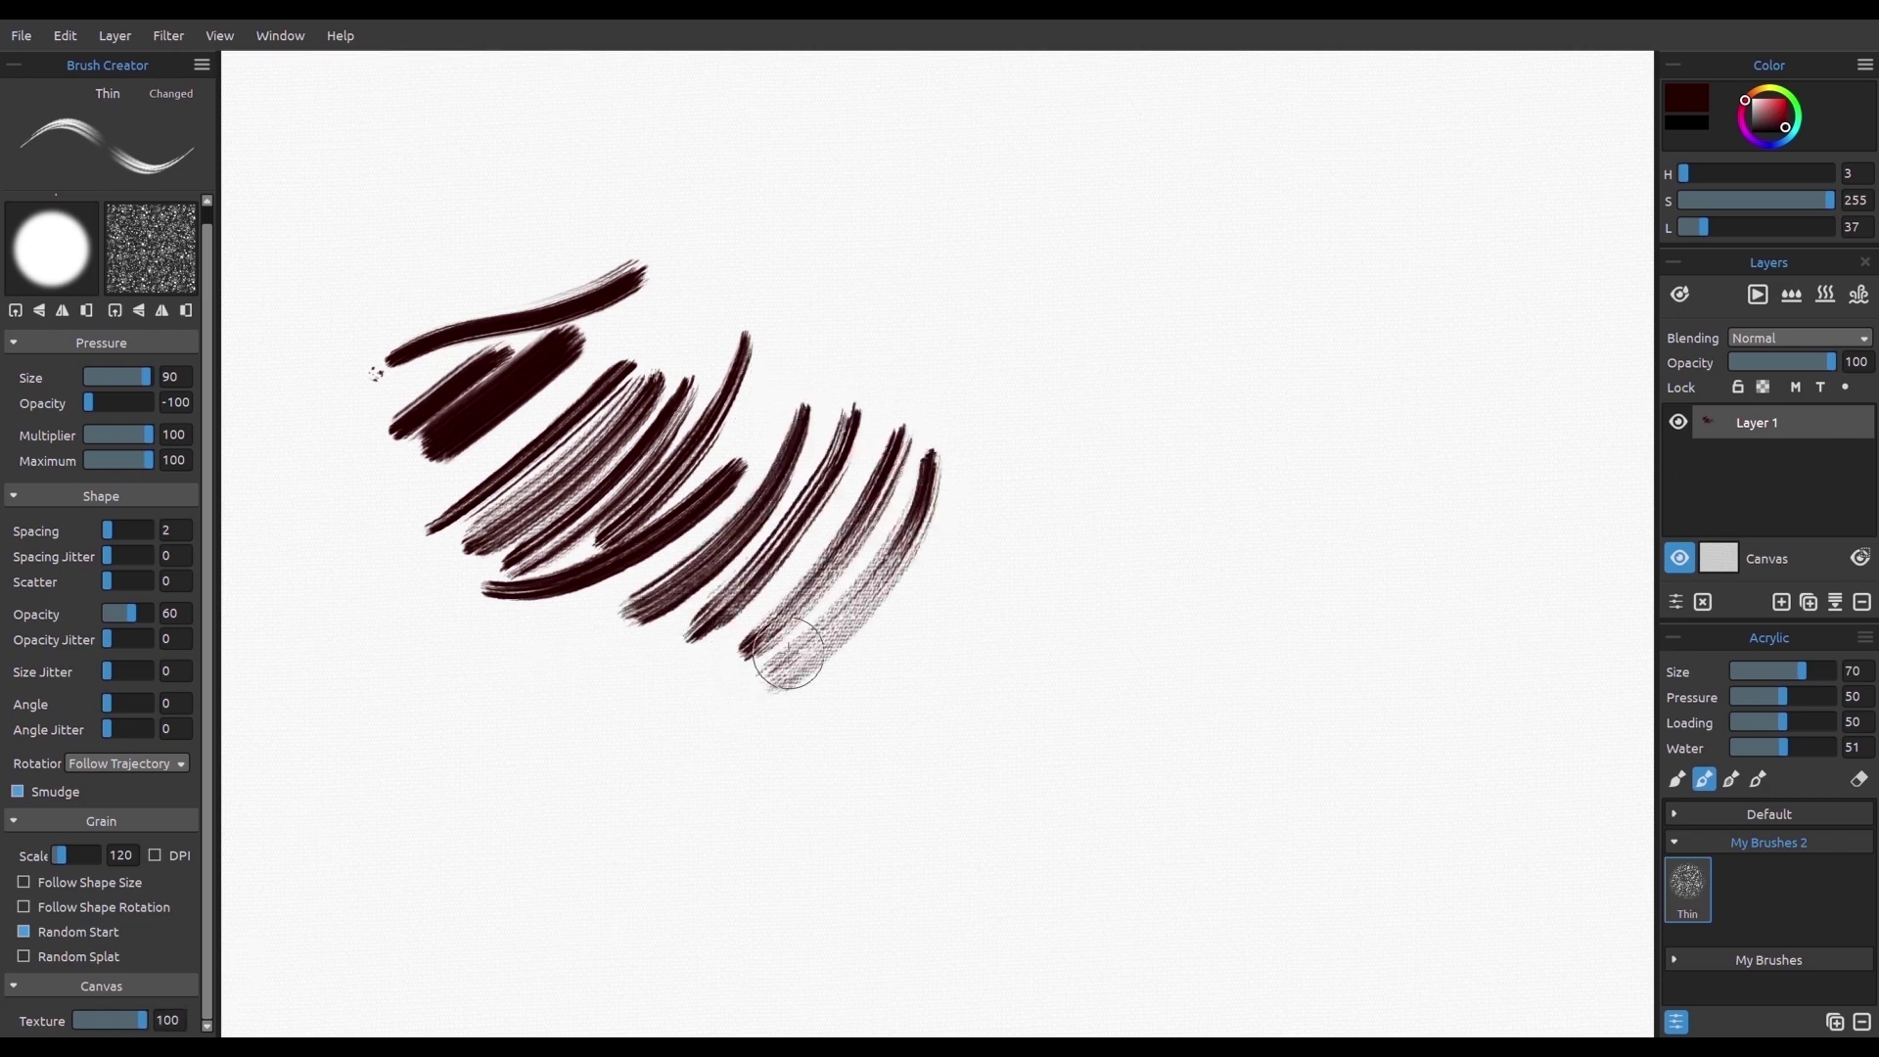
left_click_drag(950, 565, 791, 701)
left_click_drag(985, 510, 844, 729)
left_click_drag(541, 642, 714, 605)
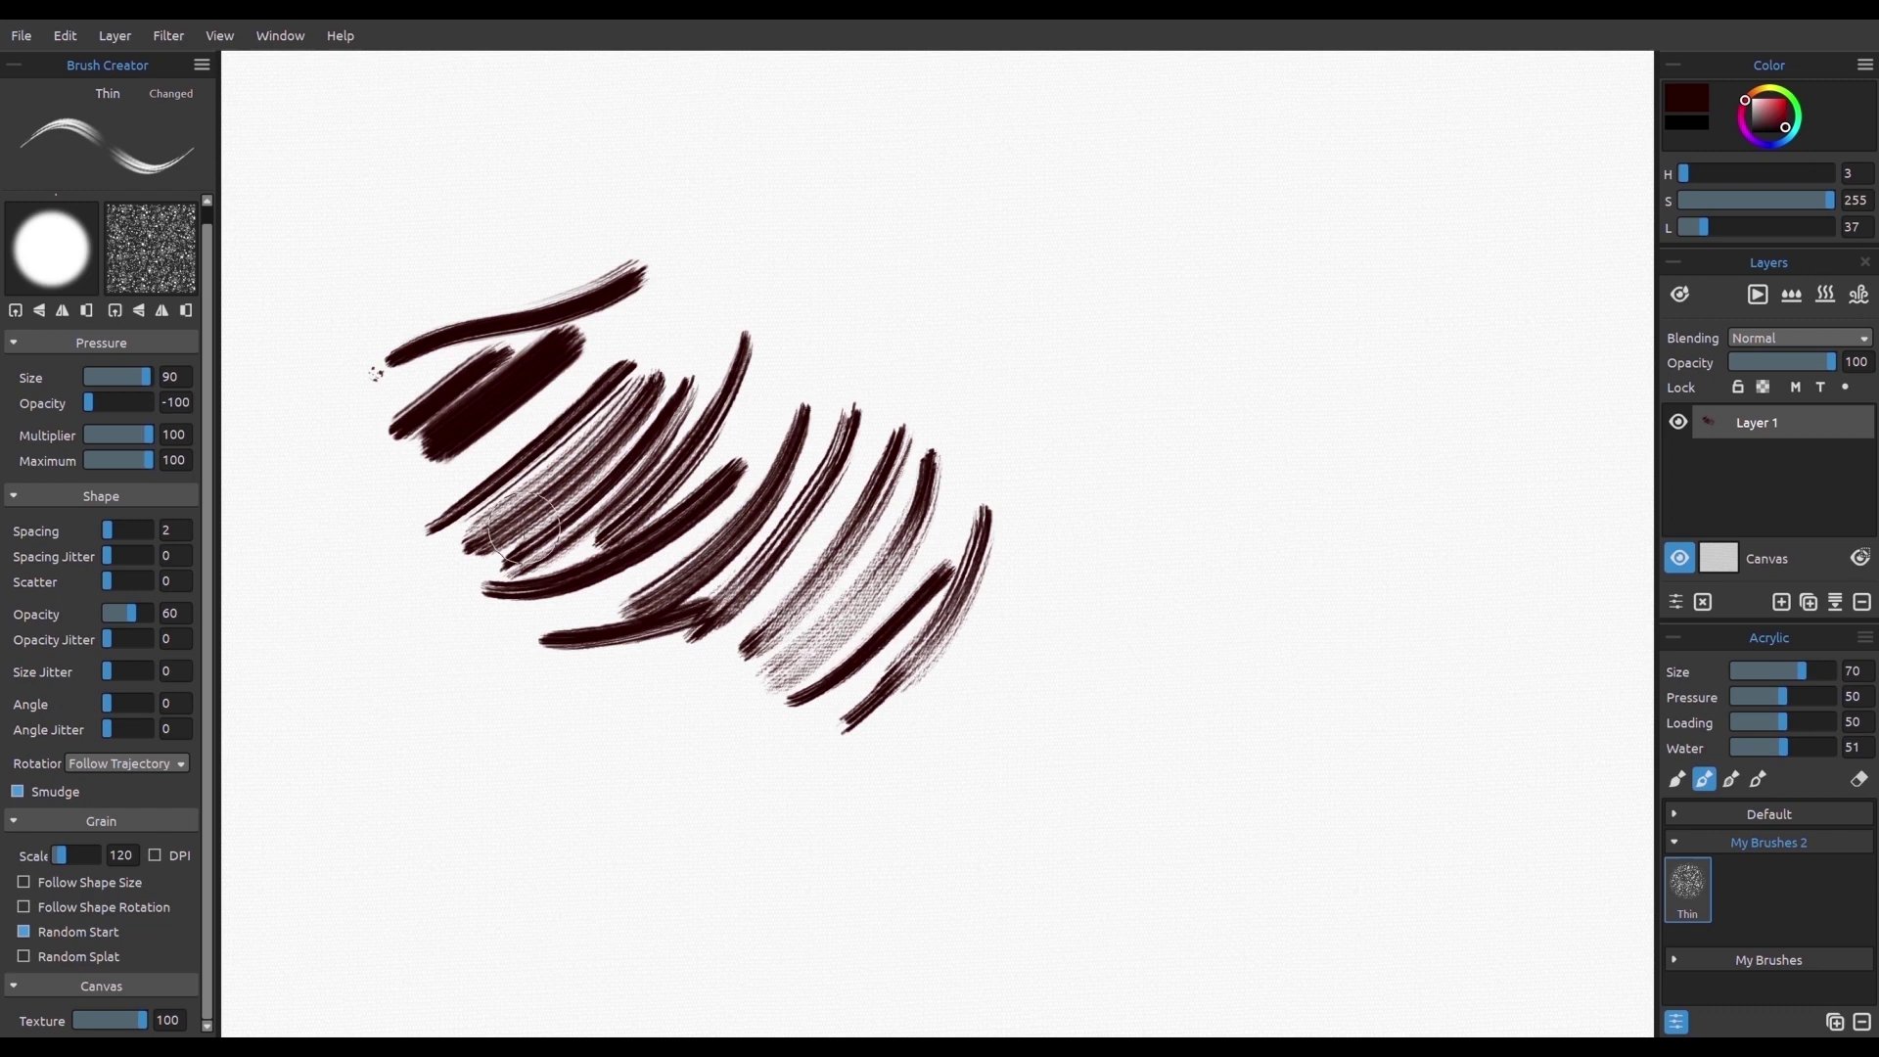
Step: Set the brush shape's opacity to 30 and paint a few strokes below the row and a near-vertical patch above it
type("30")
mouse_move(510, 754)
left_mouse_down()
mouse_move(714, 663)
mouse_move(691, 841)
left_mouse_up()
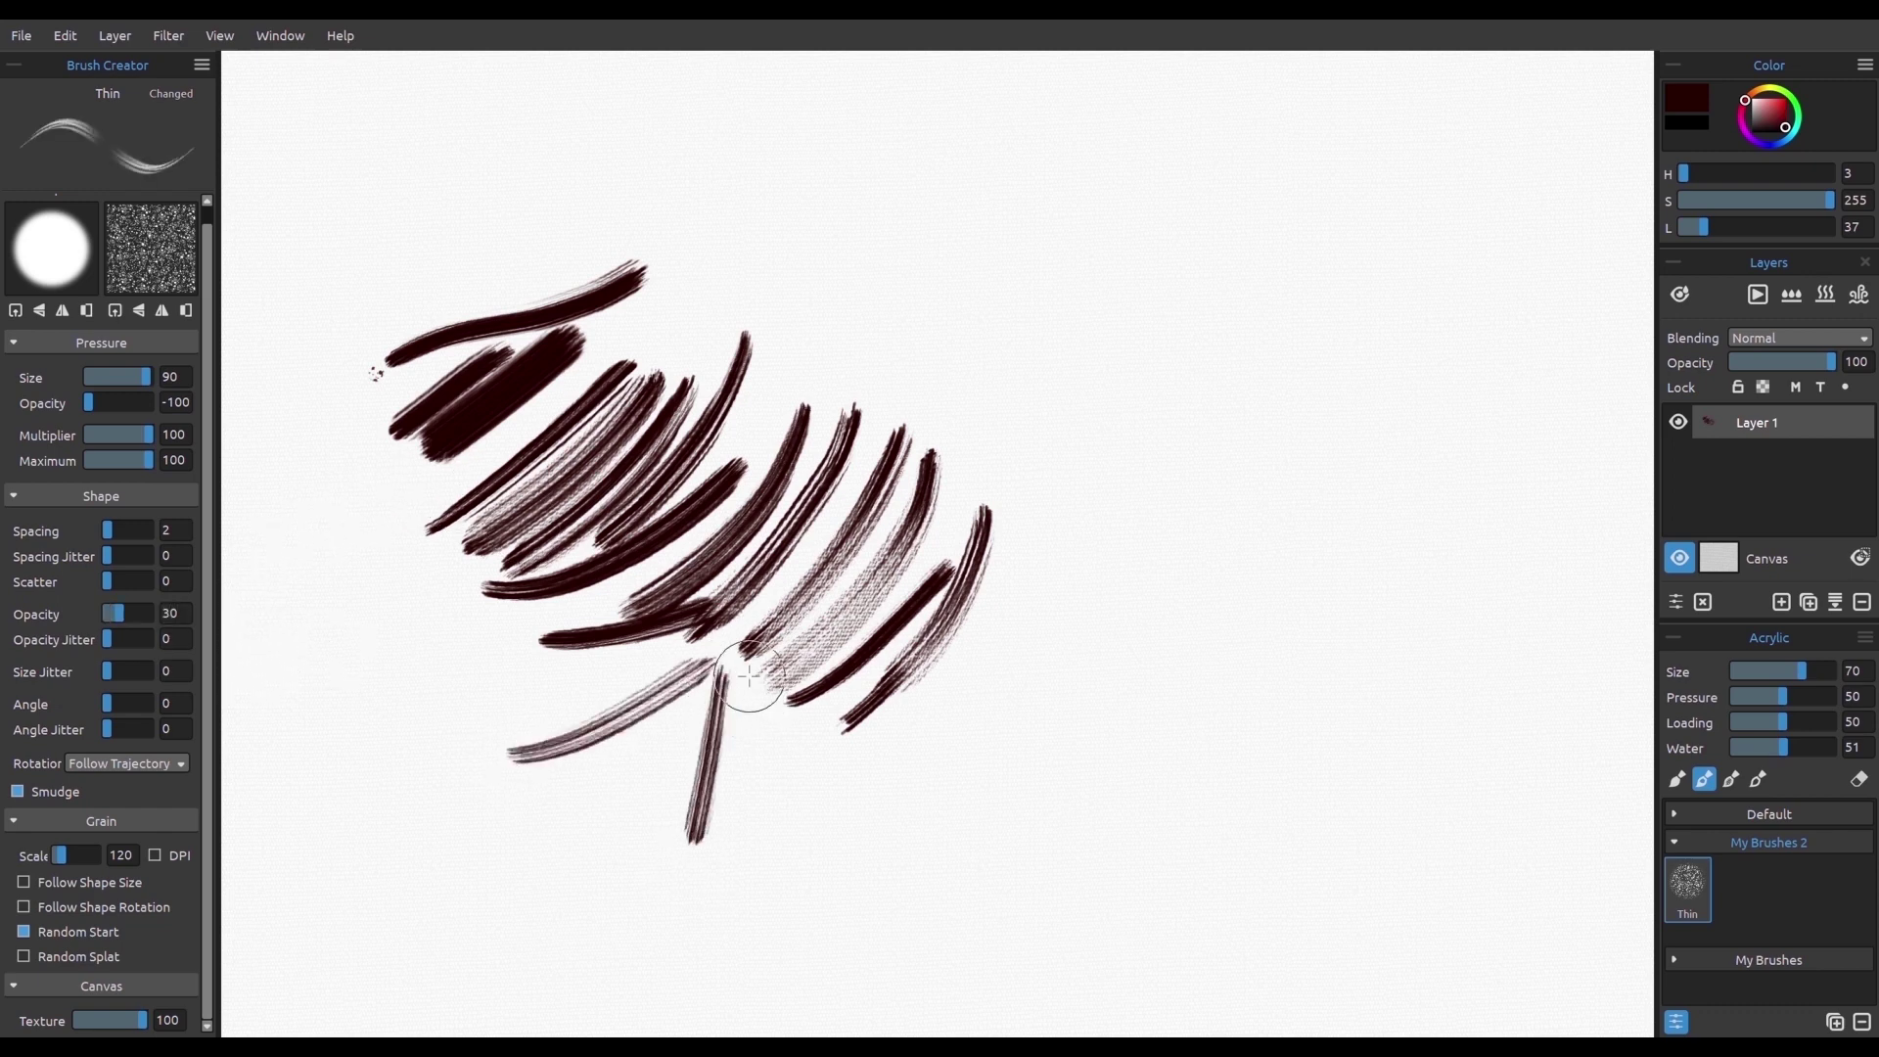
left_click_drag(749, 682, 693, 863)
left_click_drag(981, 253, 934, 421)
mouse_move(1016, 247)
left_mouse_down()
mouse_move(959, 435)
mouse_move(991, 409)
mouse_move(986, 495)
left_mouse_up()
left_click_drag(1086, 268, 1039, 459)
mouse_move(1140, 250)
left_mouse_down()
mouse_move(1052, 484)
mouse_move(1082, 523)
mouse_move(1101, 518)
left_mouse_up()
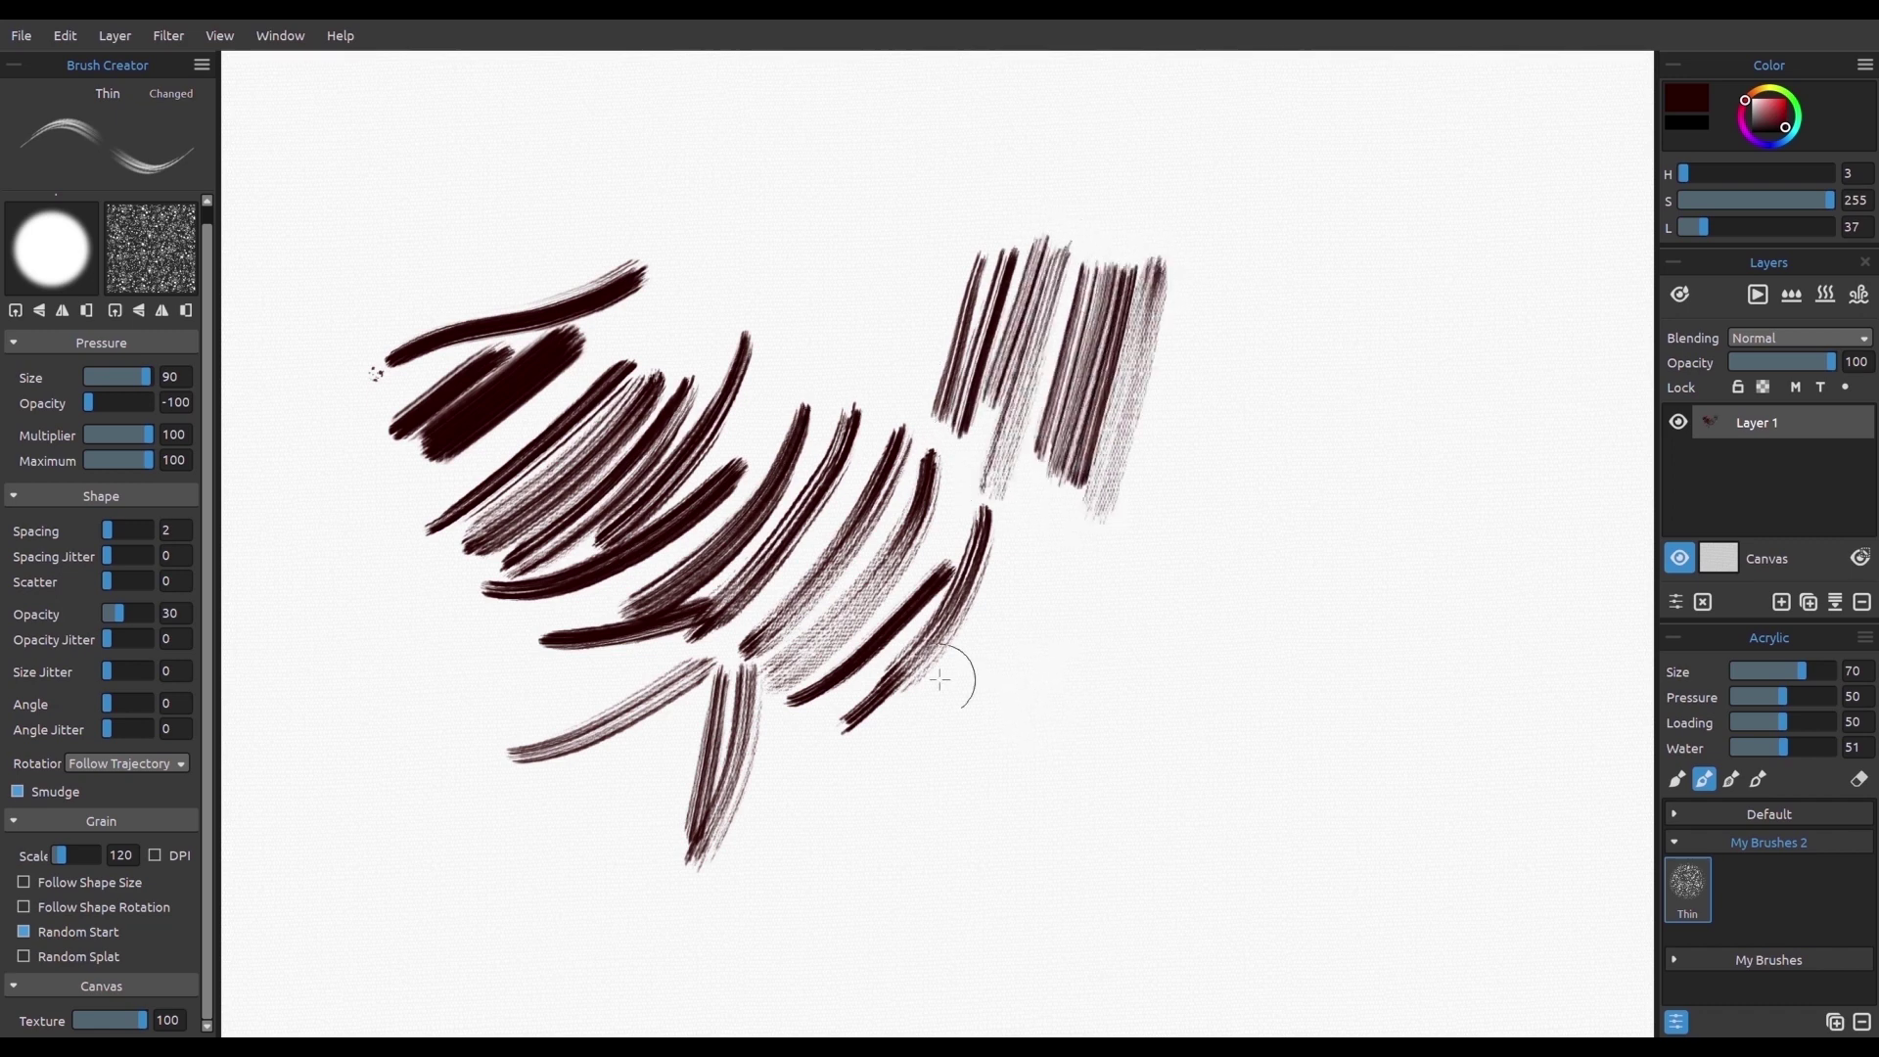
Step: Set the canvas texture to 75, extend the near-vertical patch with longer strokes and add a slanted stroke below
type("75")
mouse_move(1195, 290)
left_mouse_down()
mouse_move(1125, 528)
mouse_move(1149, 572)
left_mouse_up()
mouse_move(1264, 307)
left_mouse_down()
mouse_move(1179, 616)
mouse_move(1266, 419)
mouse_move(1159, 719)
left_mouse_up()
mouse_move(1317, 336)
left_mouse_down()
mouse_move(1199, 748)
mouse_move(1245, 705)
mouse_move(1219, 744)
left_mouse_up()
left_click_drag(1402, 369, 1272, 685)
left_click_drag(885, 763, 1150, 680)
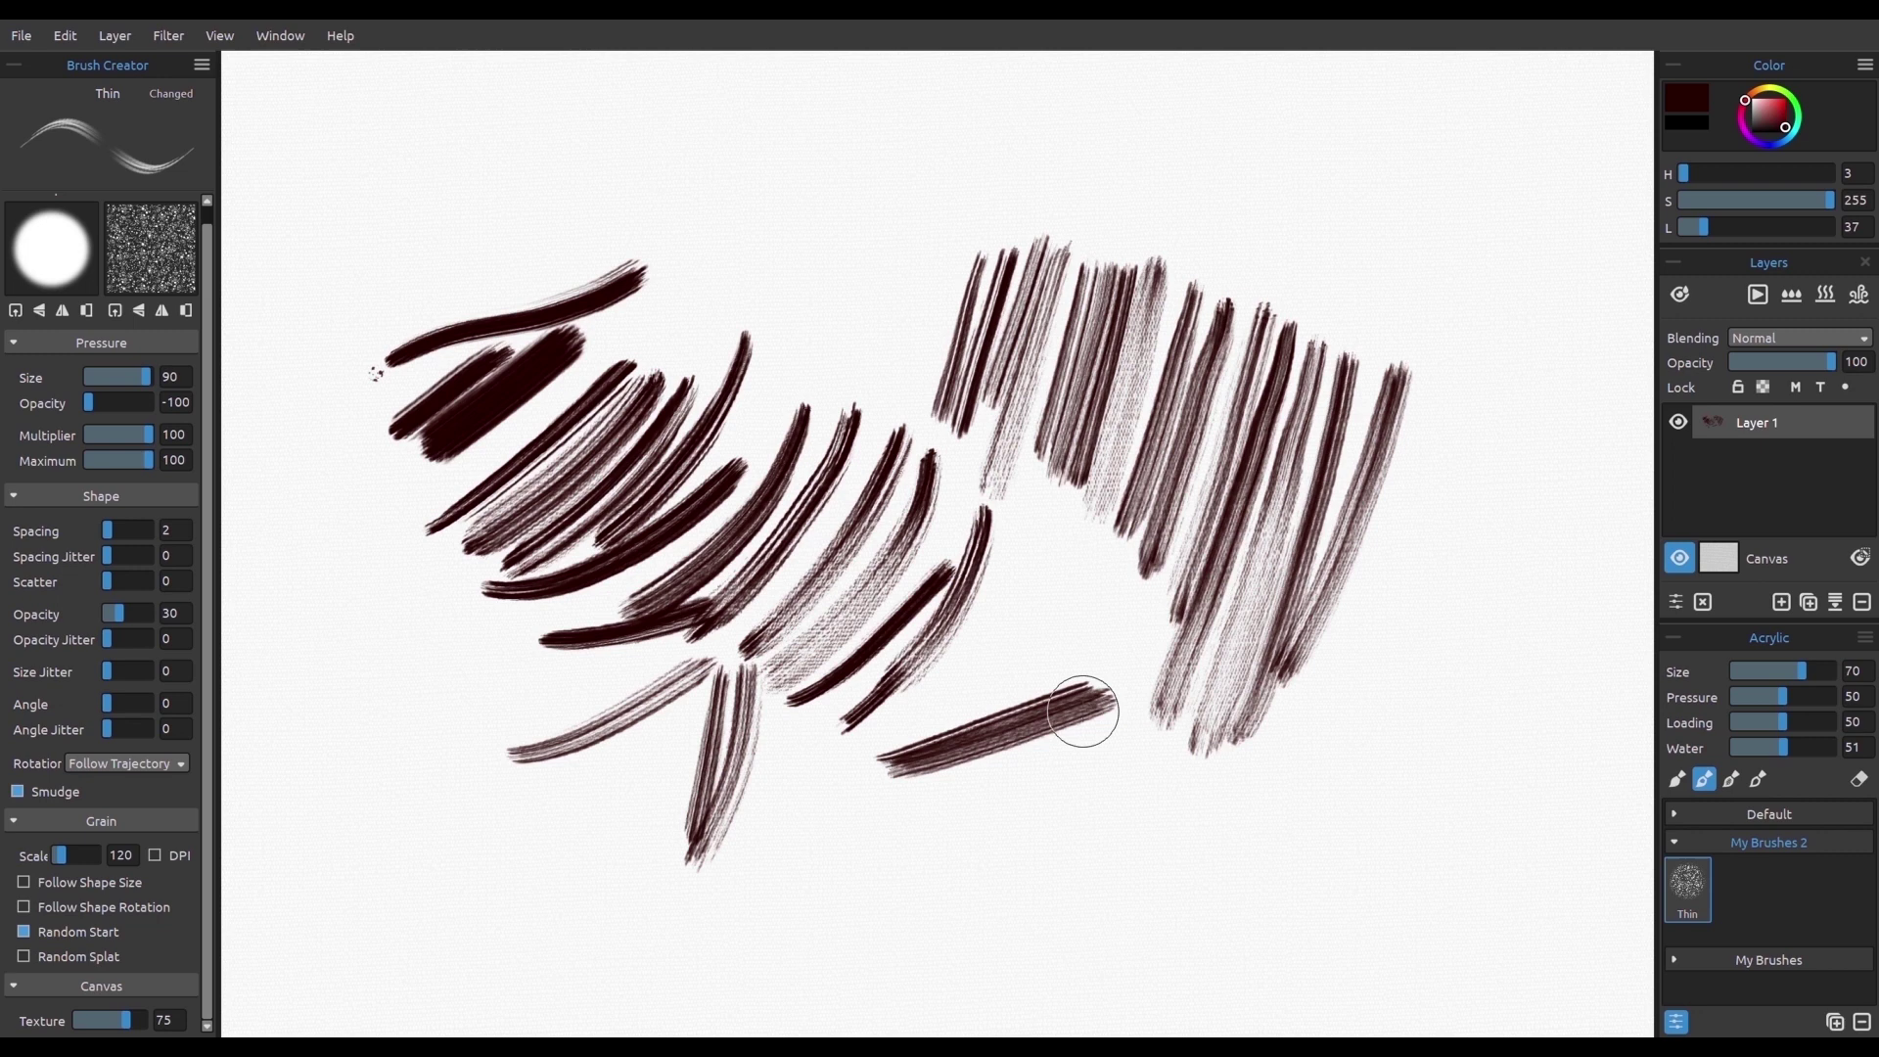
Step: Paint test strokes below the centre and along the lower-right side, plus a short slanted one in the central gap
left_click_drag(883, 802, 1108, 726)
left_click_drag(867, 840, 1182, 743)
left_click_drag(879, 873, 1233, 758)
mouse_move(804, 761)
left_mouse_down()
mouse_move(804, 918)
mouse_move(822, 885)
mouse_move(837, 930)
mouse_move(1116, 812)
left_mouse_up()
left_click_drag(1042, 880, 1198, 812)
left_click_drag(905, 924, 1257, 798)
left_click_drag(1329, 726, 1137, 897)
left_click_drag(1415, 643, 1272, 861)
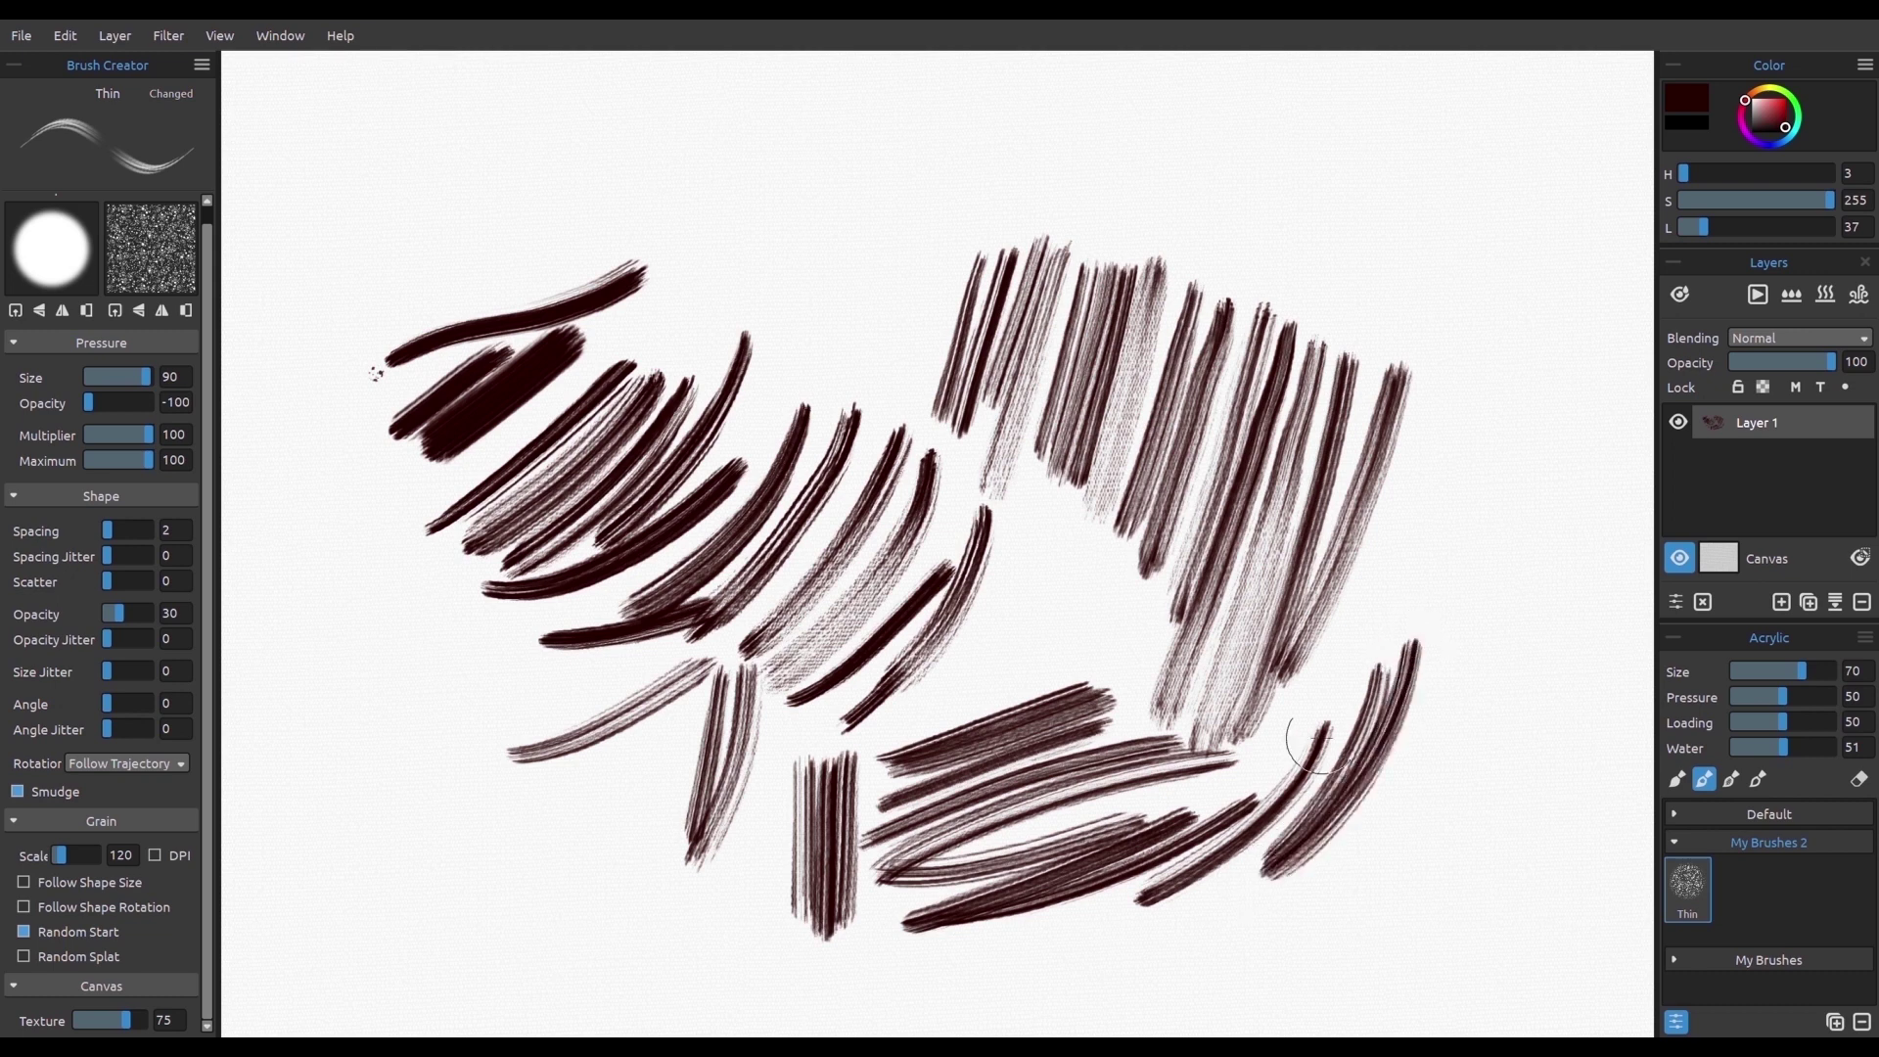
left_click_drag(1407, 542, 1296, 707)
left_click_drag(1415, 582, 1276, 737)
left_click_drag(1440, 587, 1250, 767)
left_click_drag(1138, 565, 978, 671)
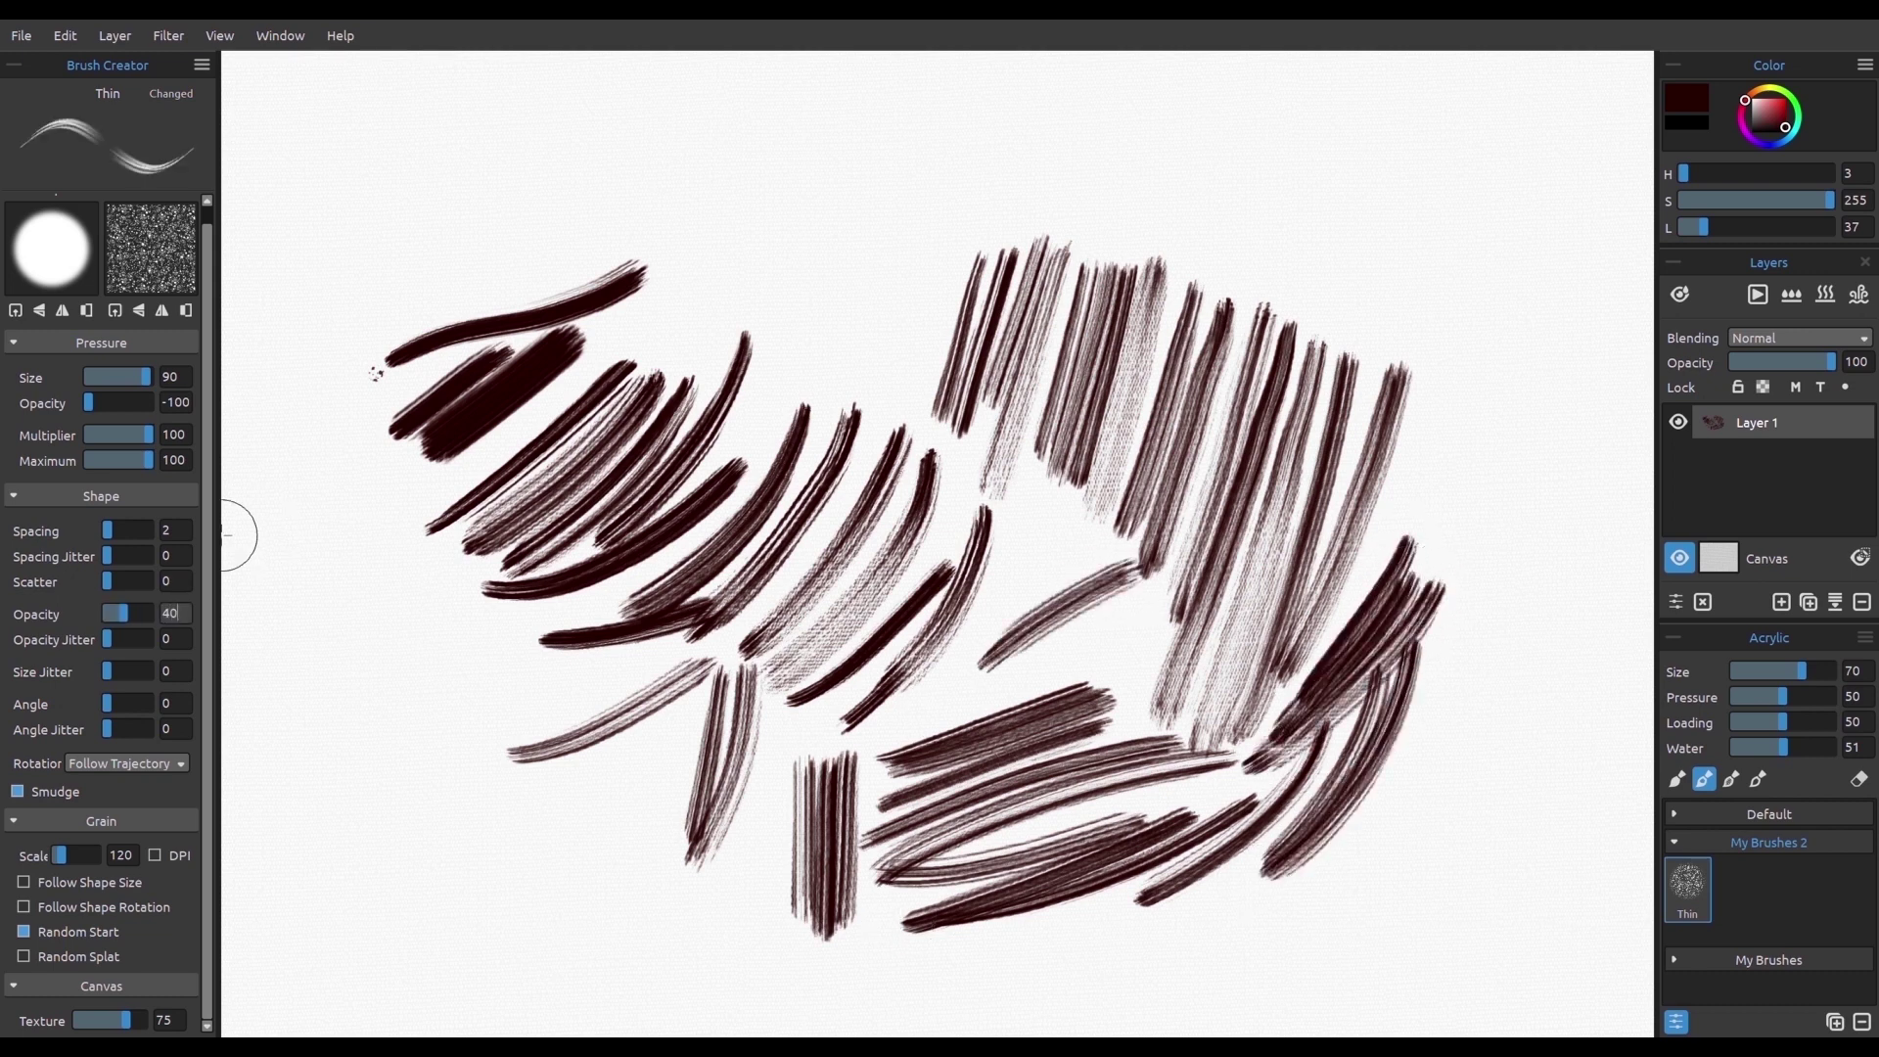
Step: Set the brush shape's opacity to 40 and paint curved strokes on the artwork's lower right and slanted patches on its lower left
mouse_move(1449, 648)
left_mouse_down()
mouse_move(1323, 845)
mouse_move(1353, 832)
left_mouse_up()
mouse_move(1459, 736)
left_mouse_down()
mouse_move(1221, 908)
mouse_move(1394, 851)
left_mouse_up()
left_click_drag(1480, 810, 1297, 917)
left_click_drag(1166, 930, 1378, 917)
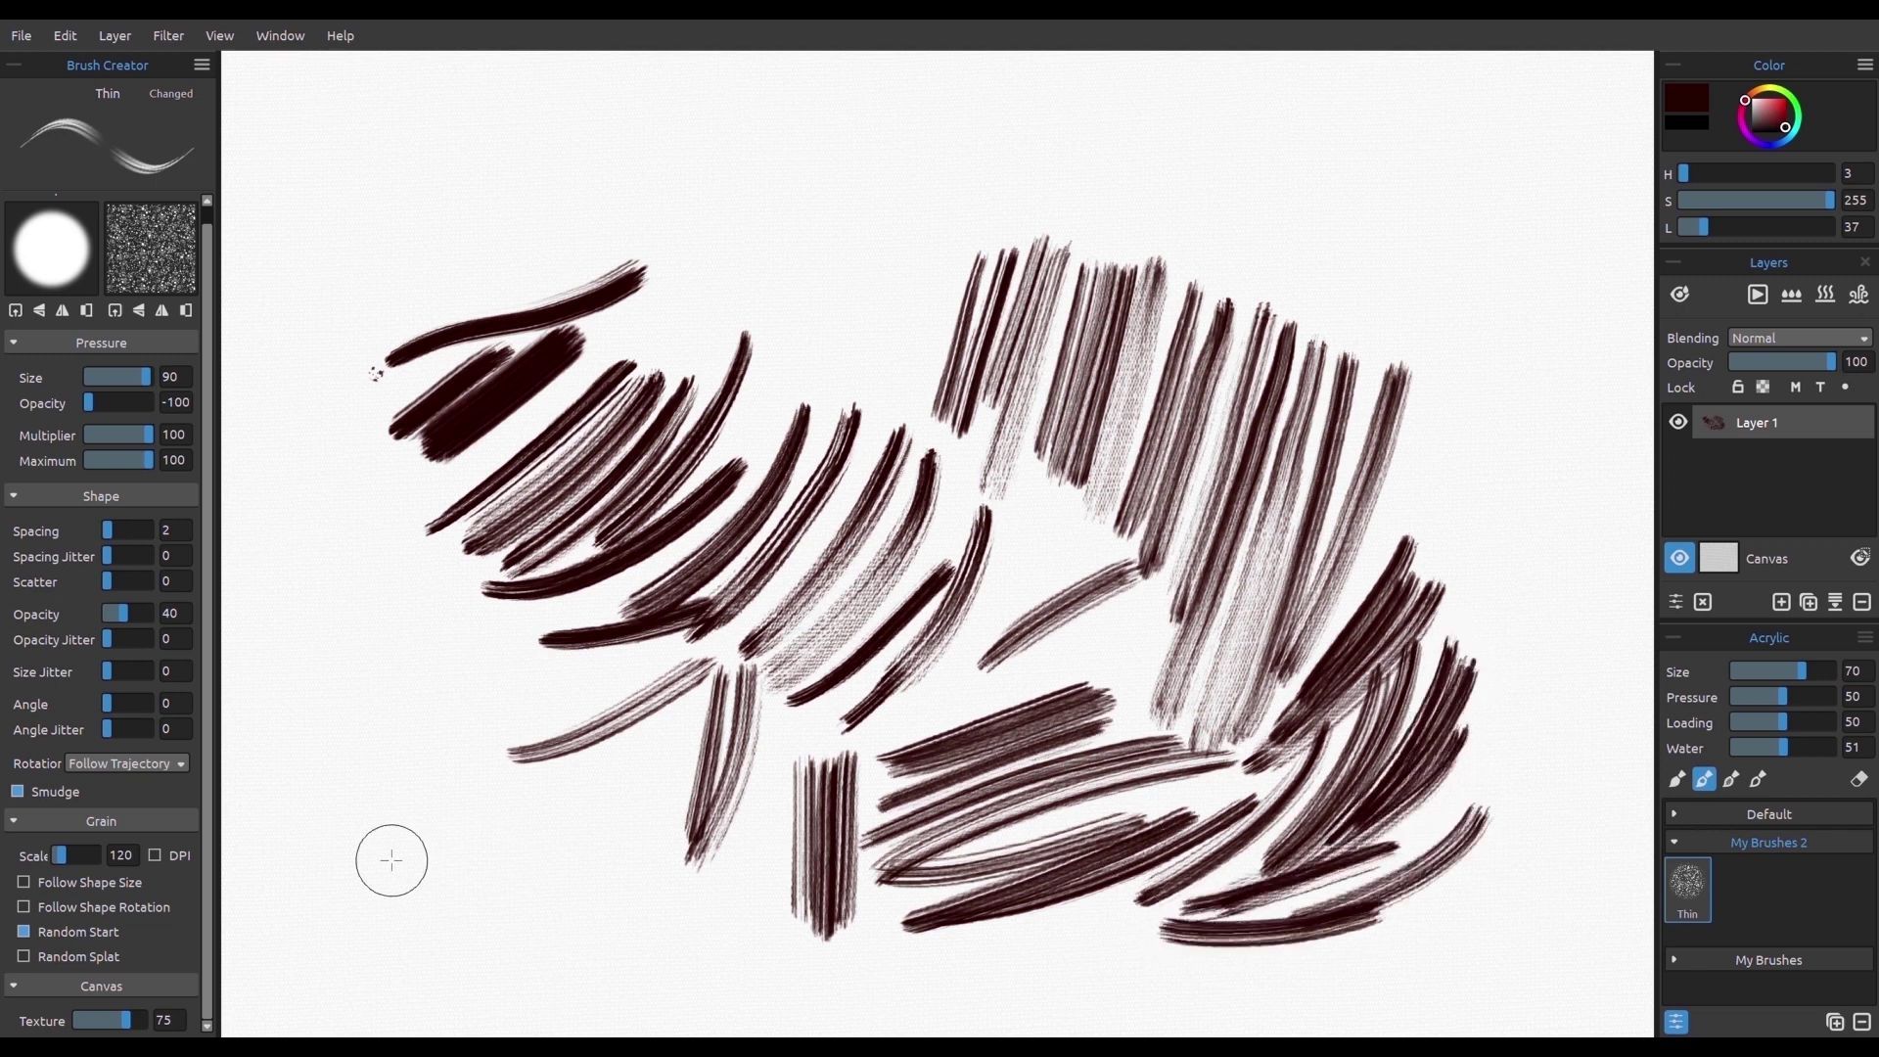
left_click_drag(392, 860, 599, 797)
left_click_drag(425, 870, 611, 809)
left_click_drag(682, 751, 536, 900)
left_click_drag(484, 579, 393, 773)
mouse_move(494, 612)
left_mouse_down()
mouse_move(411, 798)
mouse_move(479, 753)
left_mouse_up()
left_click_drag(560, 665, 455, 817)
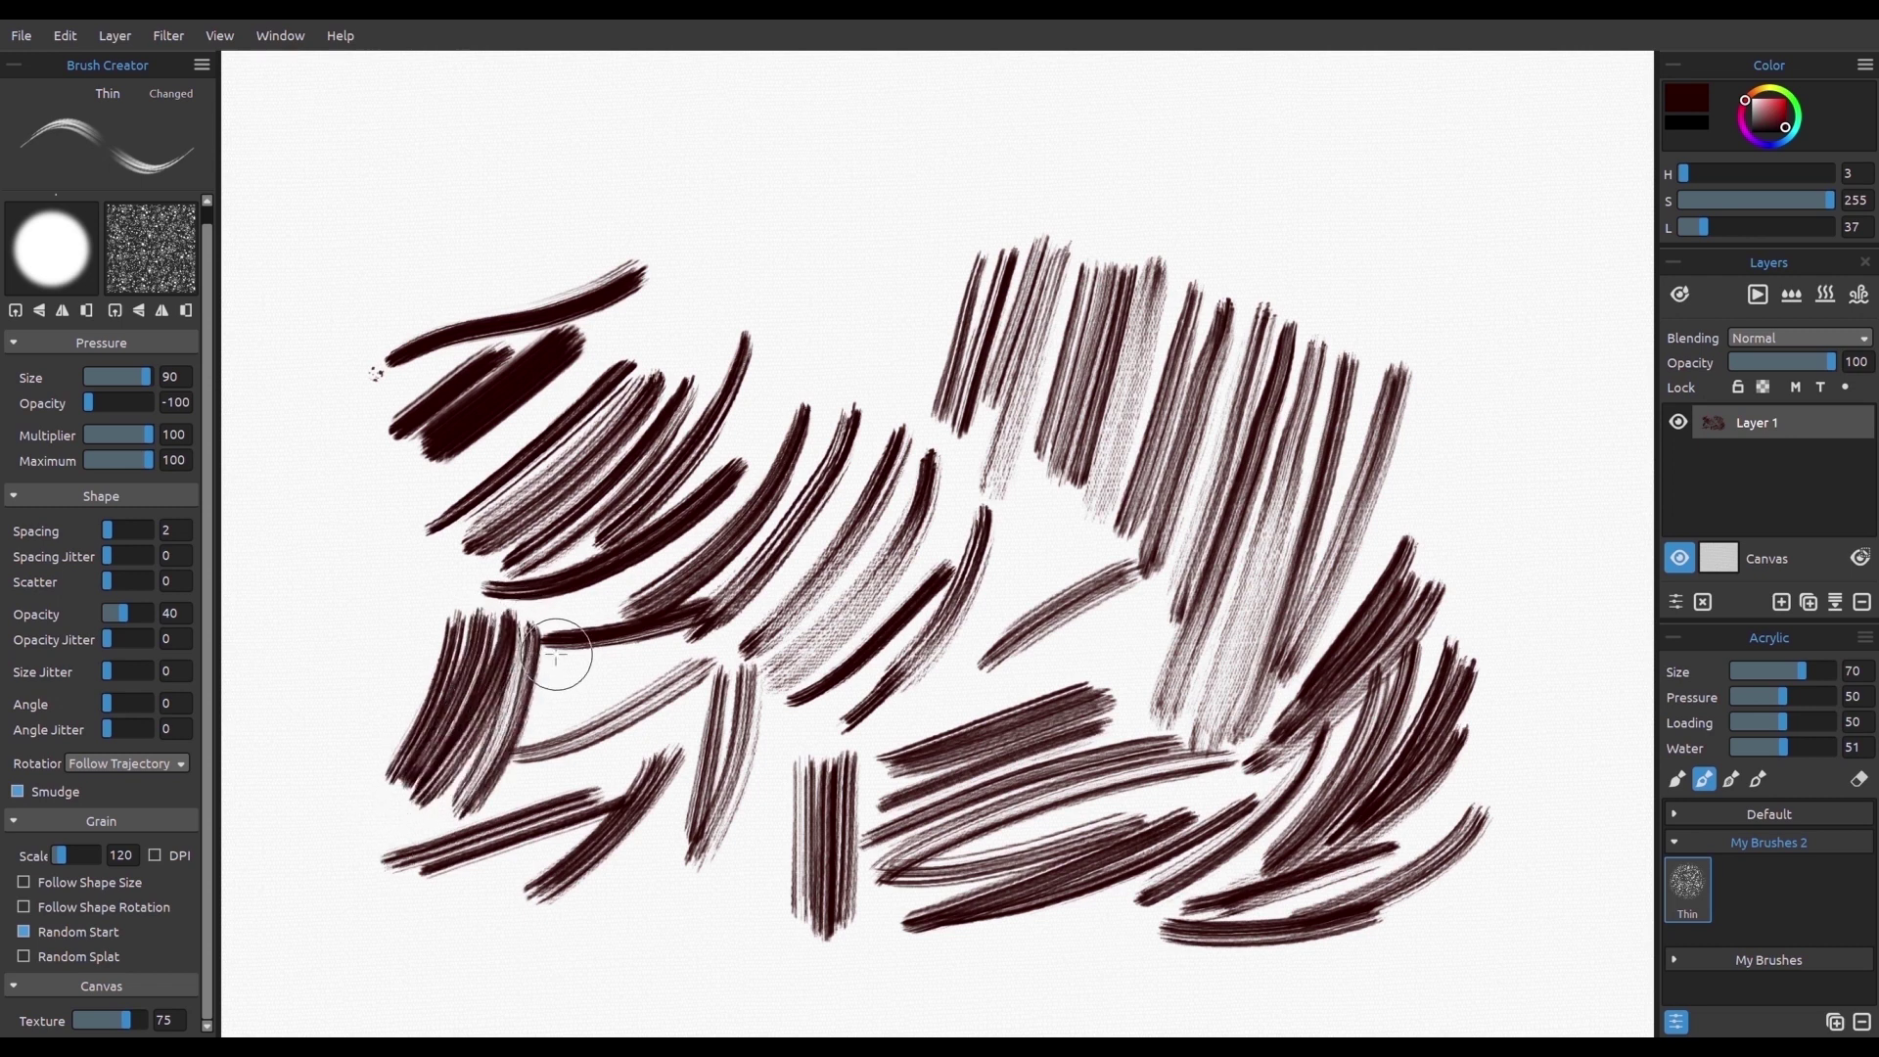
left_click_drag(587, 621, 519, 734)
left_click_drag(582, 676, 439, 850)
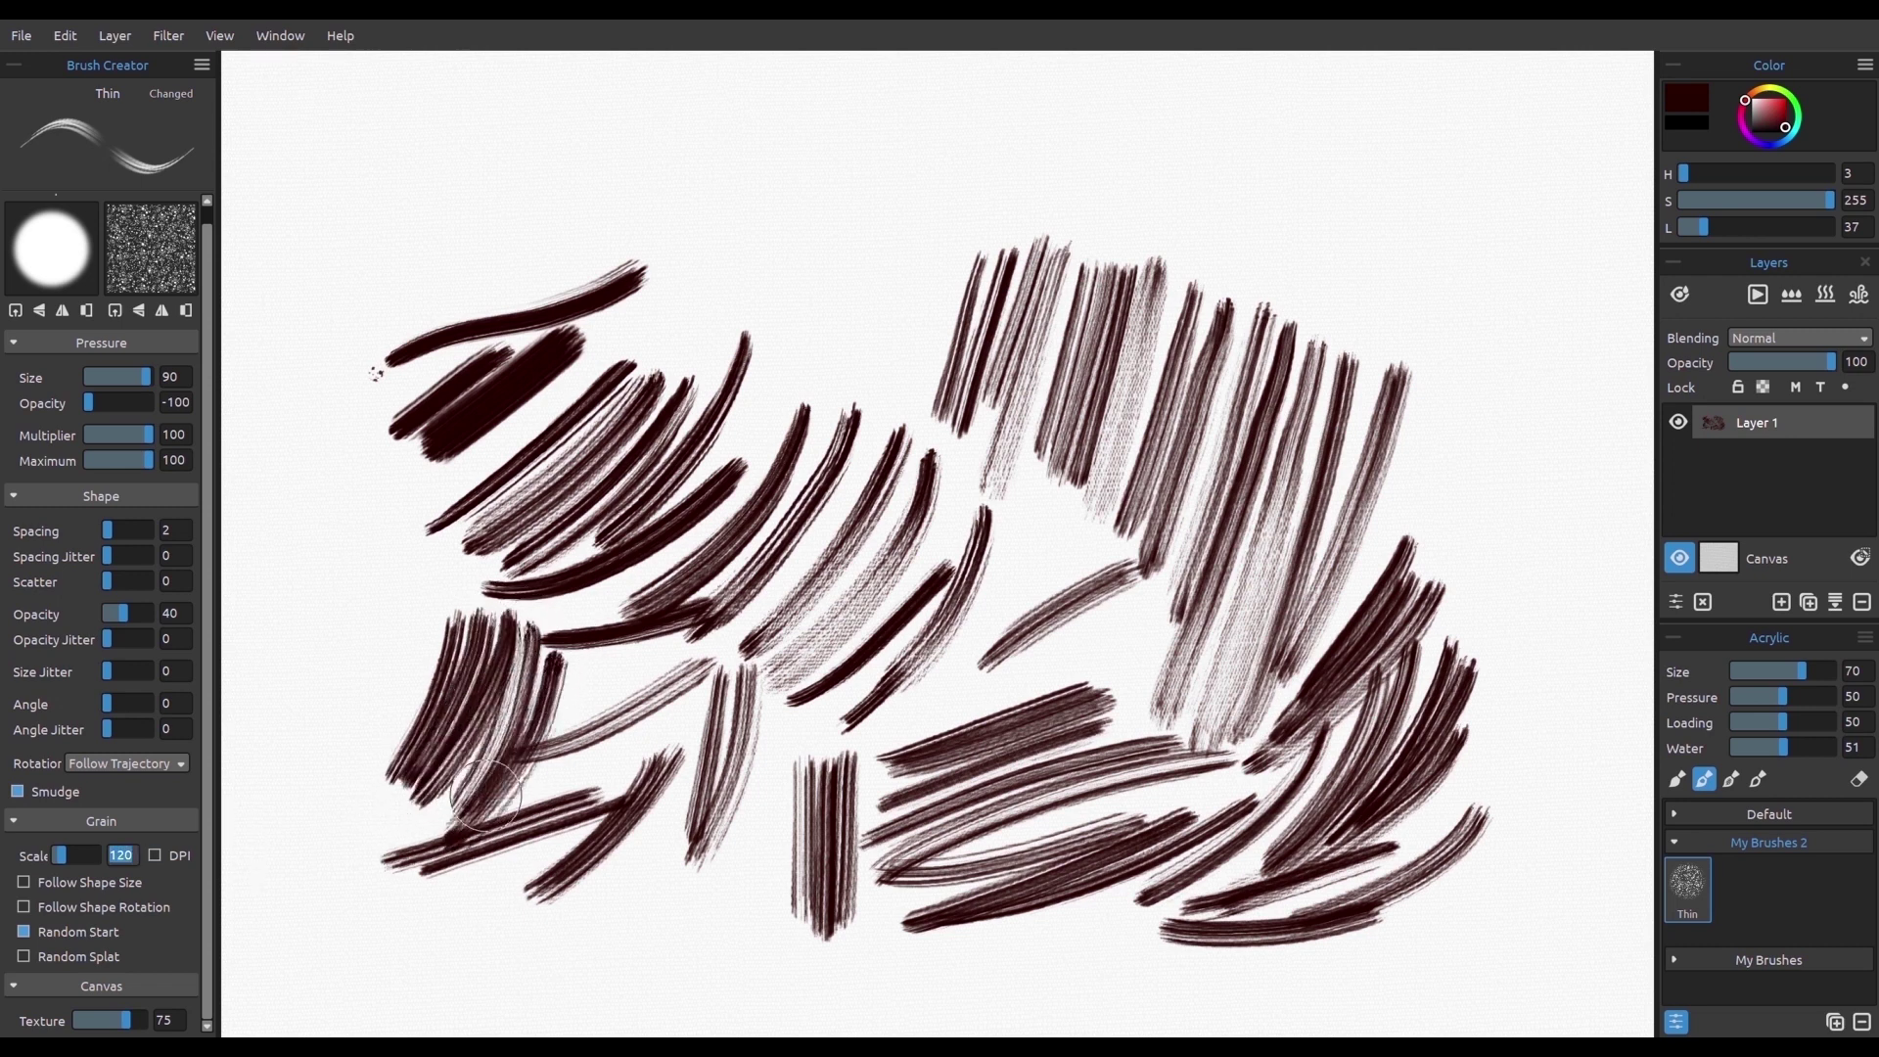
Step: Set the grain scale to 100 and paint strokes beside the left patches and a row of near-vertical ones along the artwork's upper edge
type("100")
key("Return")
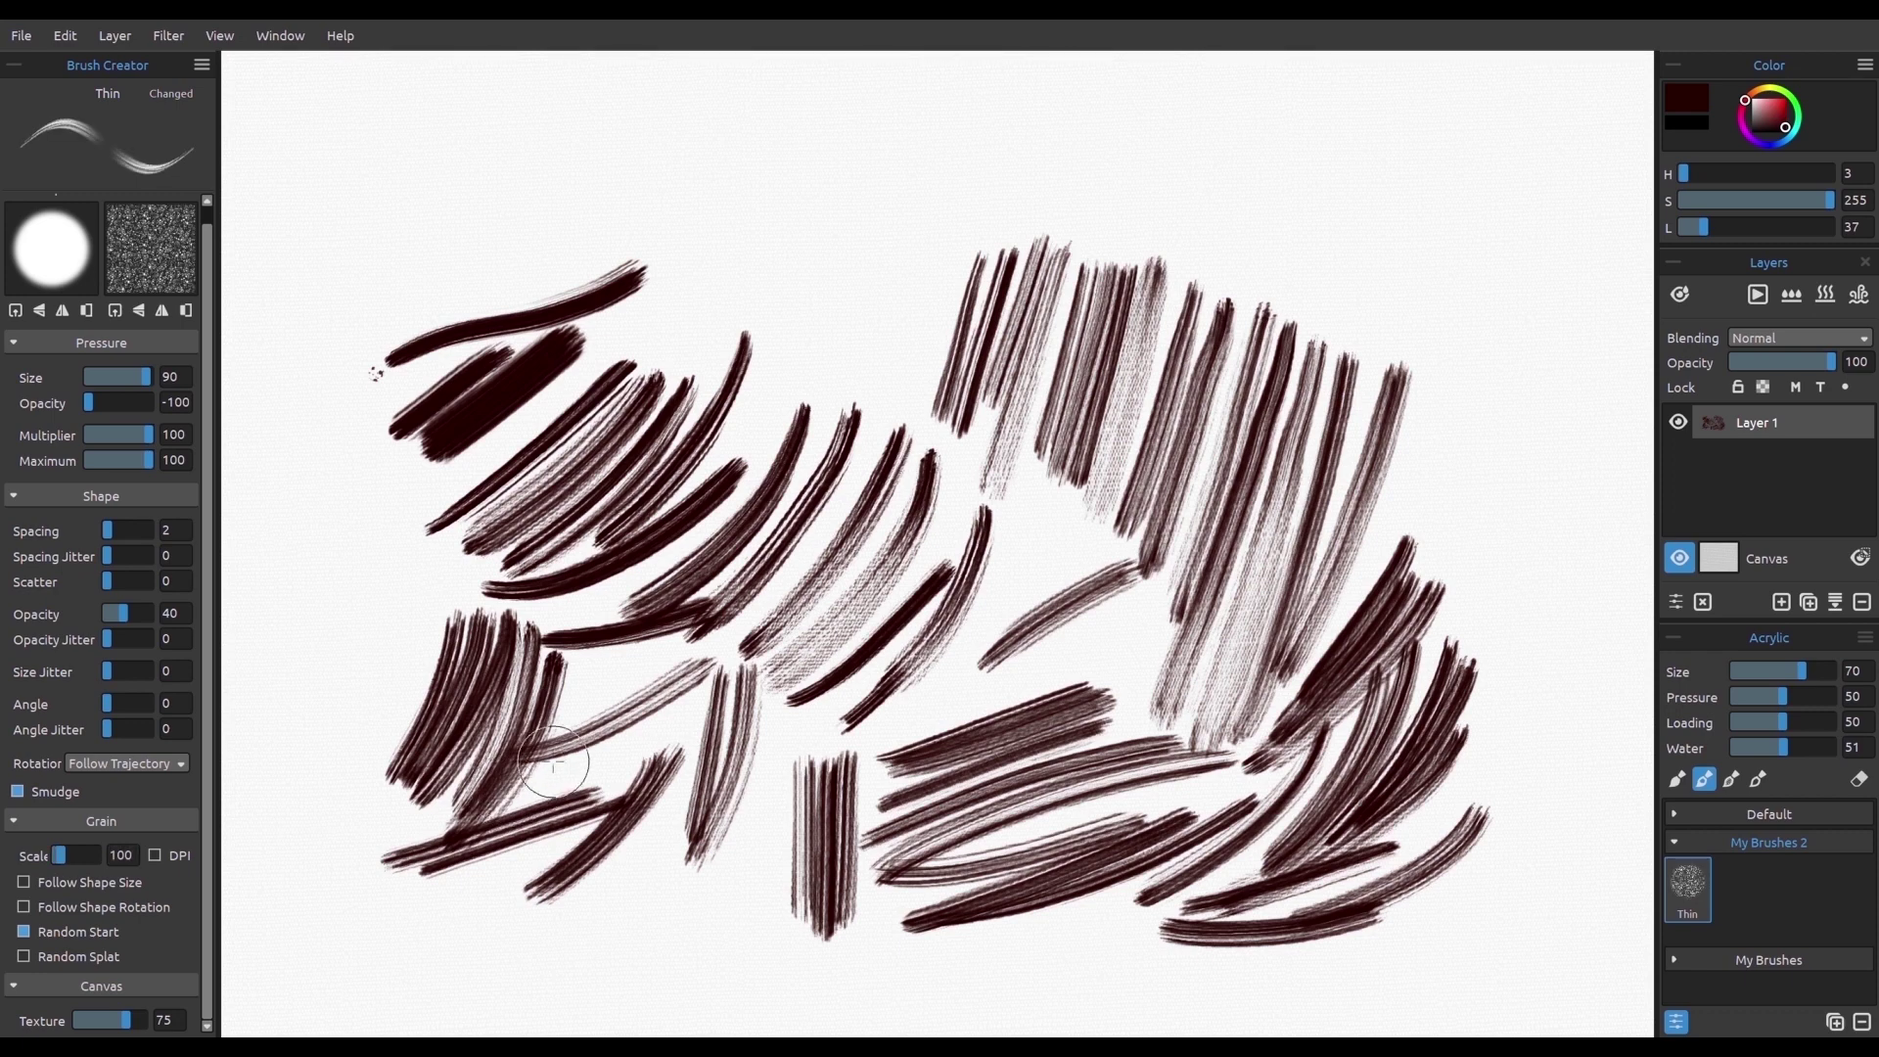
mouse_move(374, 486)
left_mouse_down()
mouse_move(295, 630)
mouse_move(309, 675)
left_mouse_up()
mouse_move(447, 231)
left_mouse_down()
mouse_move(712, 226)
mouse_move(747, 255)
left_mouse_up()
left_click_drag(780, 169, 773, 358)
mouse_move(819, 156)
left_mouse_down()
mouse_move(801, 411)
mouse_move(848, 354)
left_mouse_up()
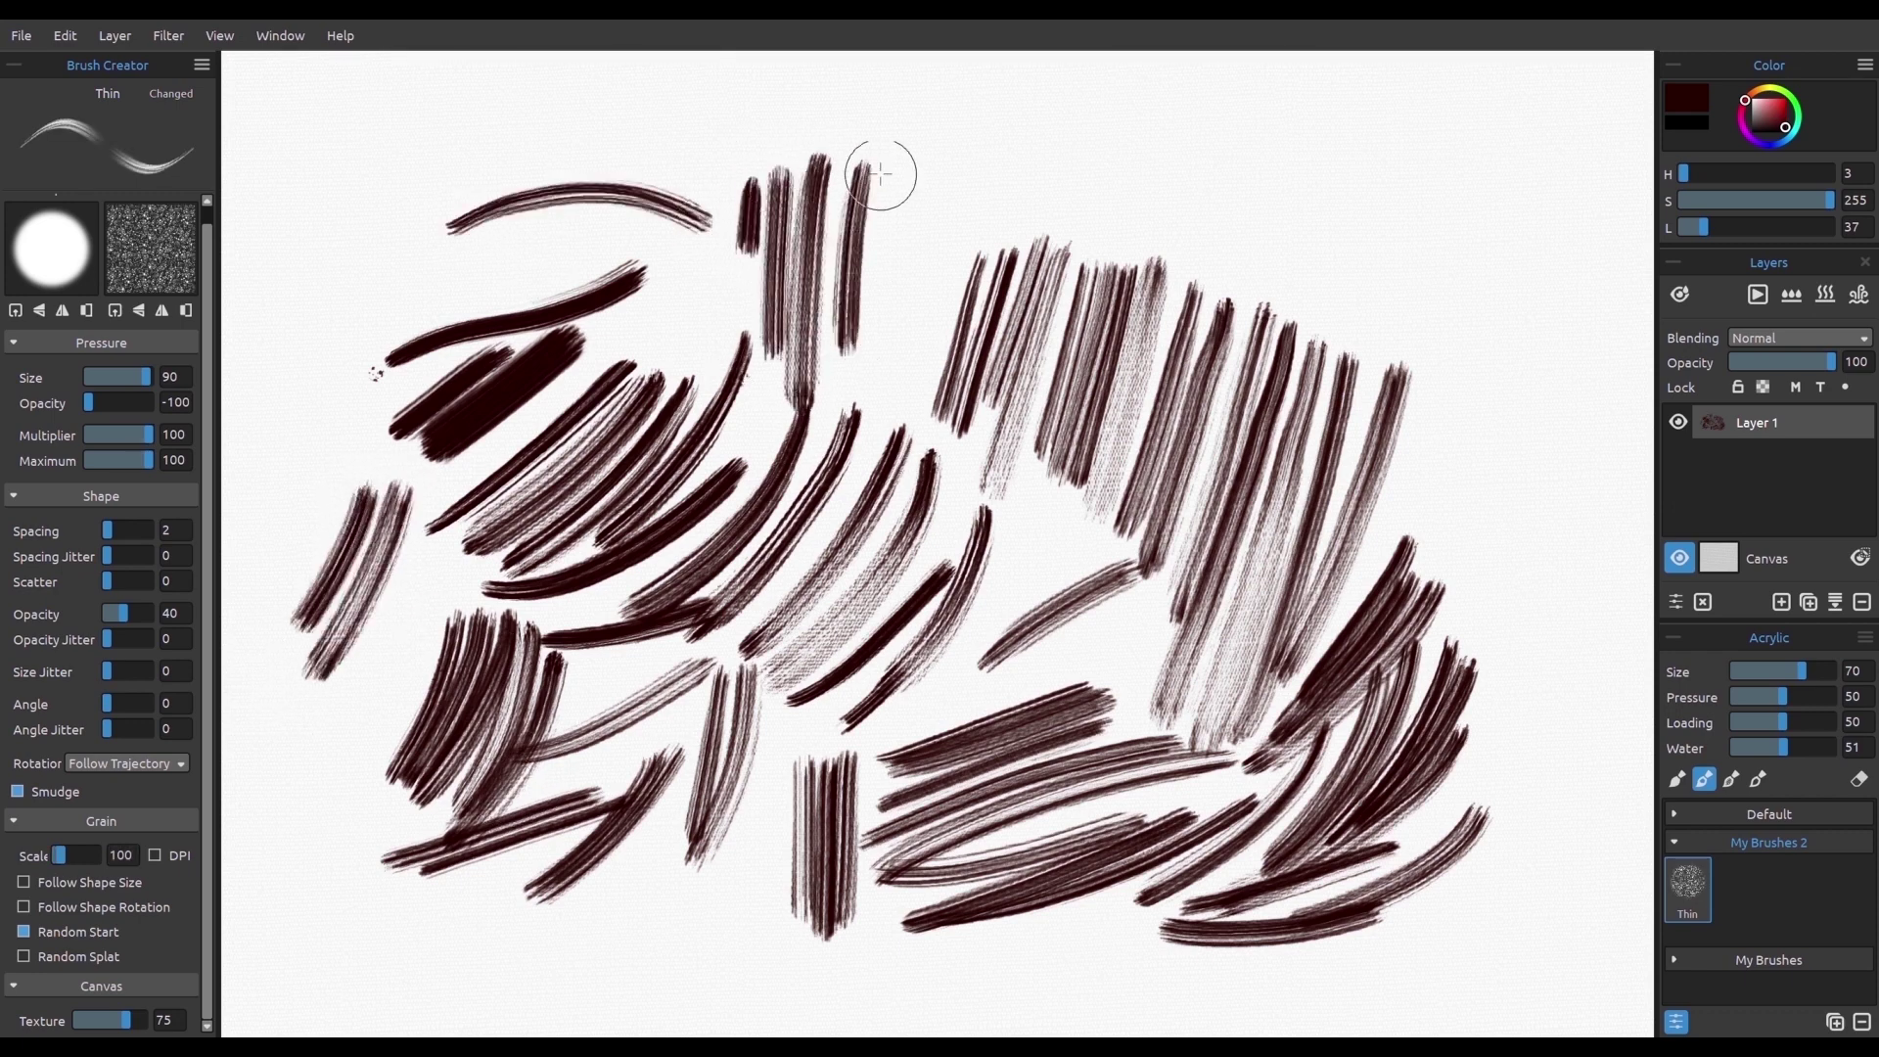
left_click_drag(882, 167, 866, 379)
mouse_move(982, 132)
left_mouse_down()
mouse_move(919, 391)
mouse_move(954, 323)
left_mouse_up()
left_click_drag(1017, 188, 1203, 171)
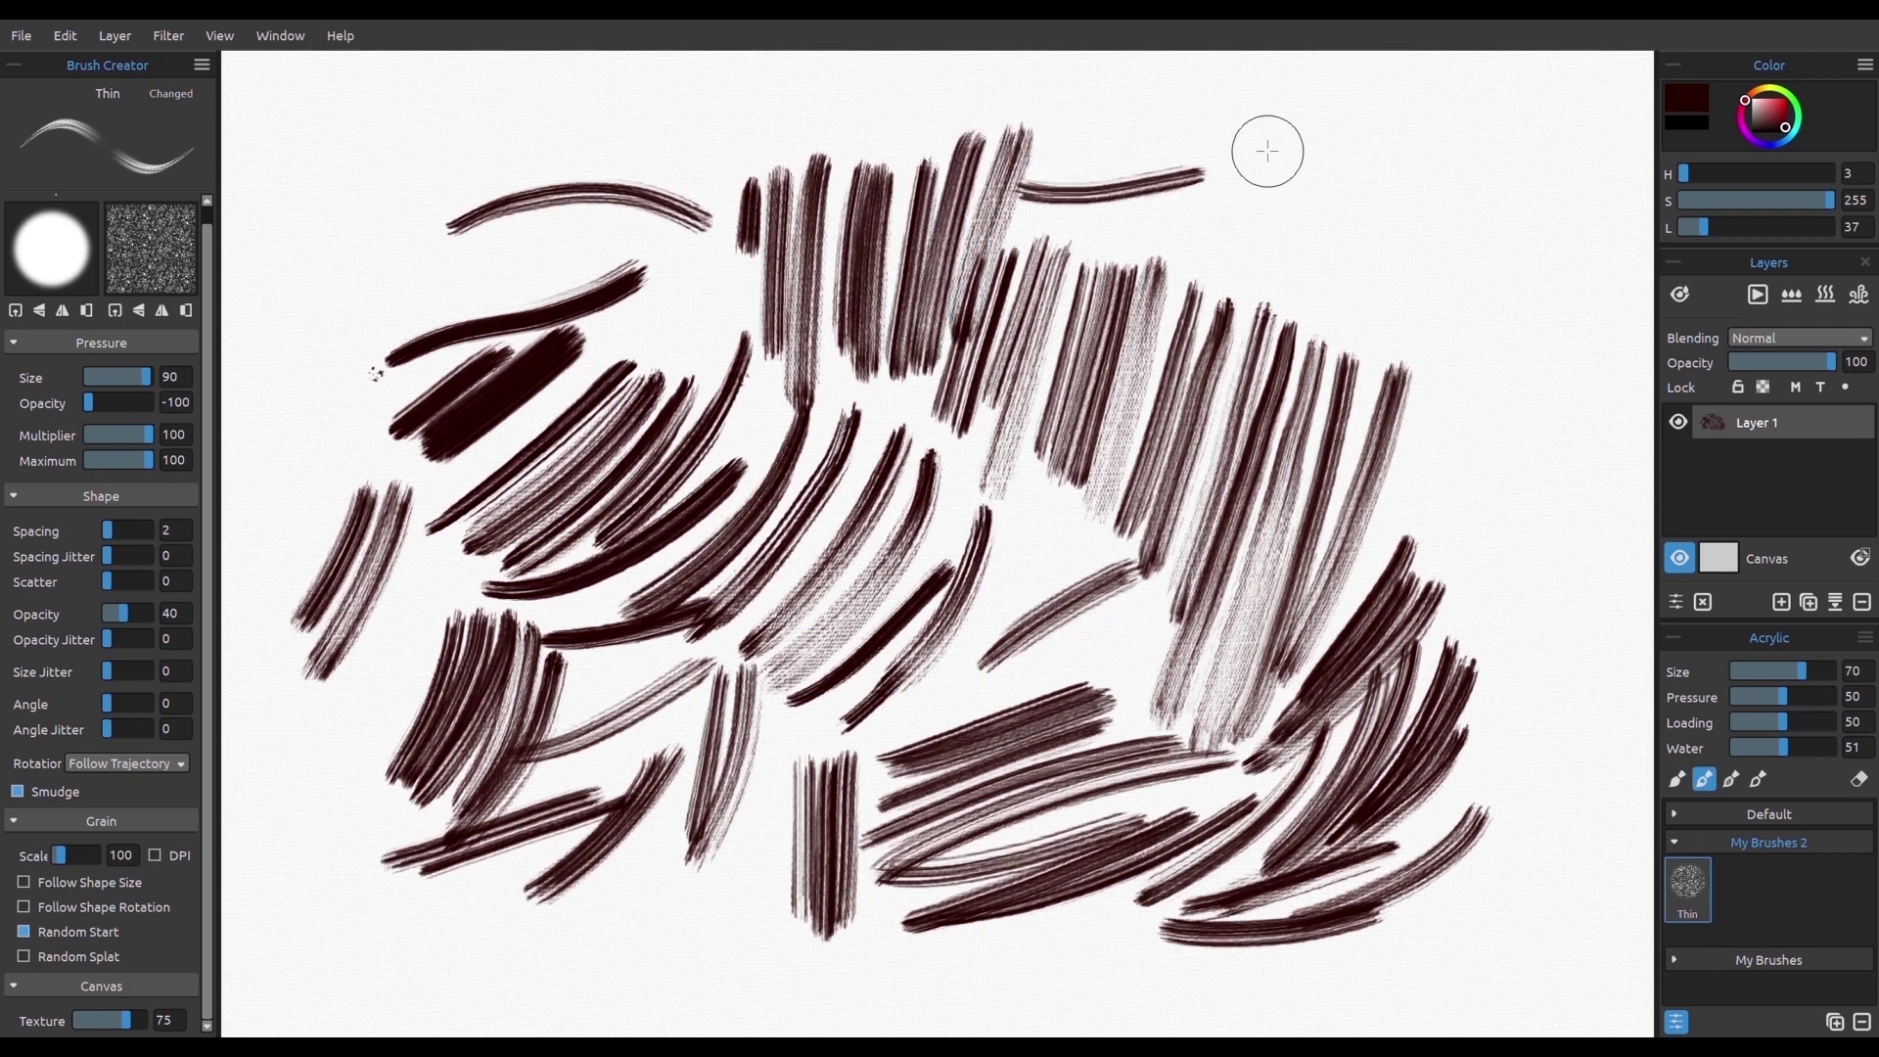
Step: Paint dense slanted strokes over the upper-right patch and clear the layer
left_click_drag(993, 220, 1257, 193)
left_click_drag(1108, 246, 1304, 196)
left_click_drag(1105, 276, 1346, 208)
mouse_move(1074, 331)
left_mouse_down()
mouse_move(1370, 233)
mouse_move(1247, 280)
left_mouse_up()
mouse_move(1370, 250)
left_mouse_down()
mouse_move(1112, 350)
mouse_move(1130, 382)
left_mouse_up()
mouse_move(1425, 290)
left_mouse_down()
mouse_move(1327, 340)
mouse_move(1072, 407)
left_mouse_up()
left_click_drag(1413, 333, 1111, 420)
key("Delete")
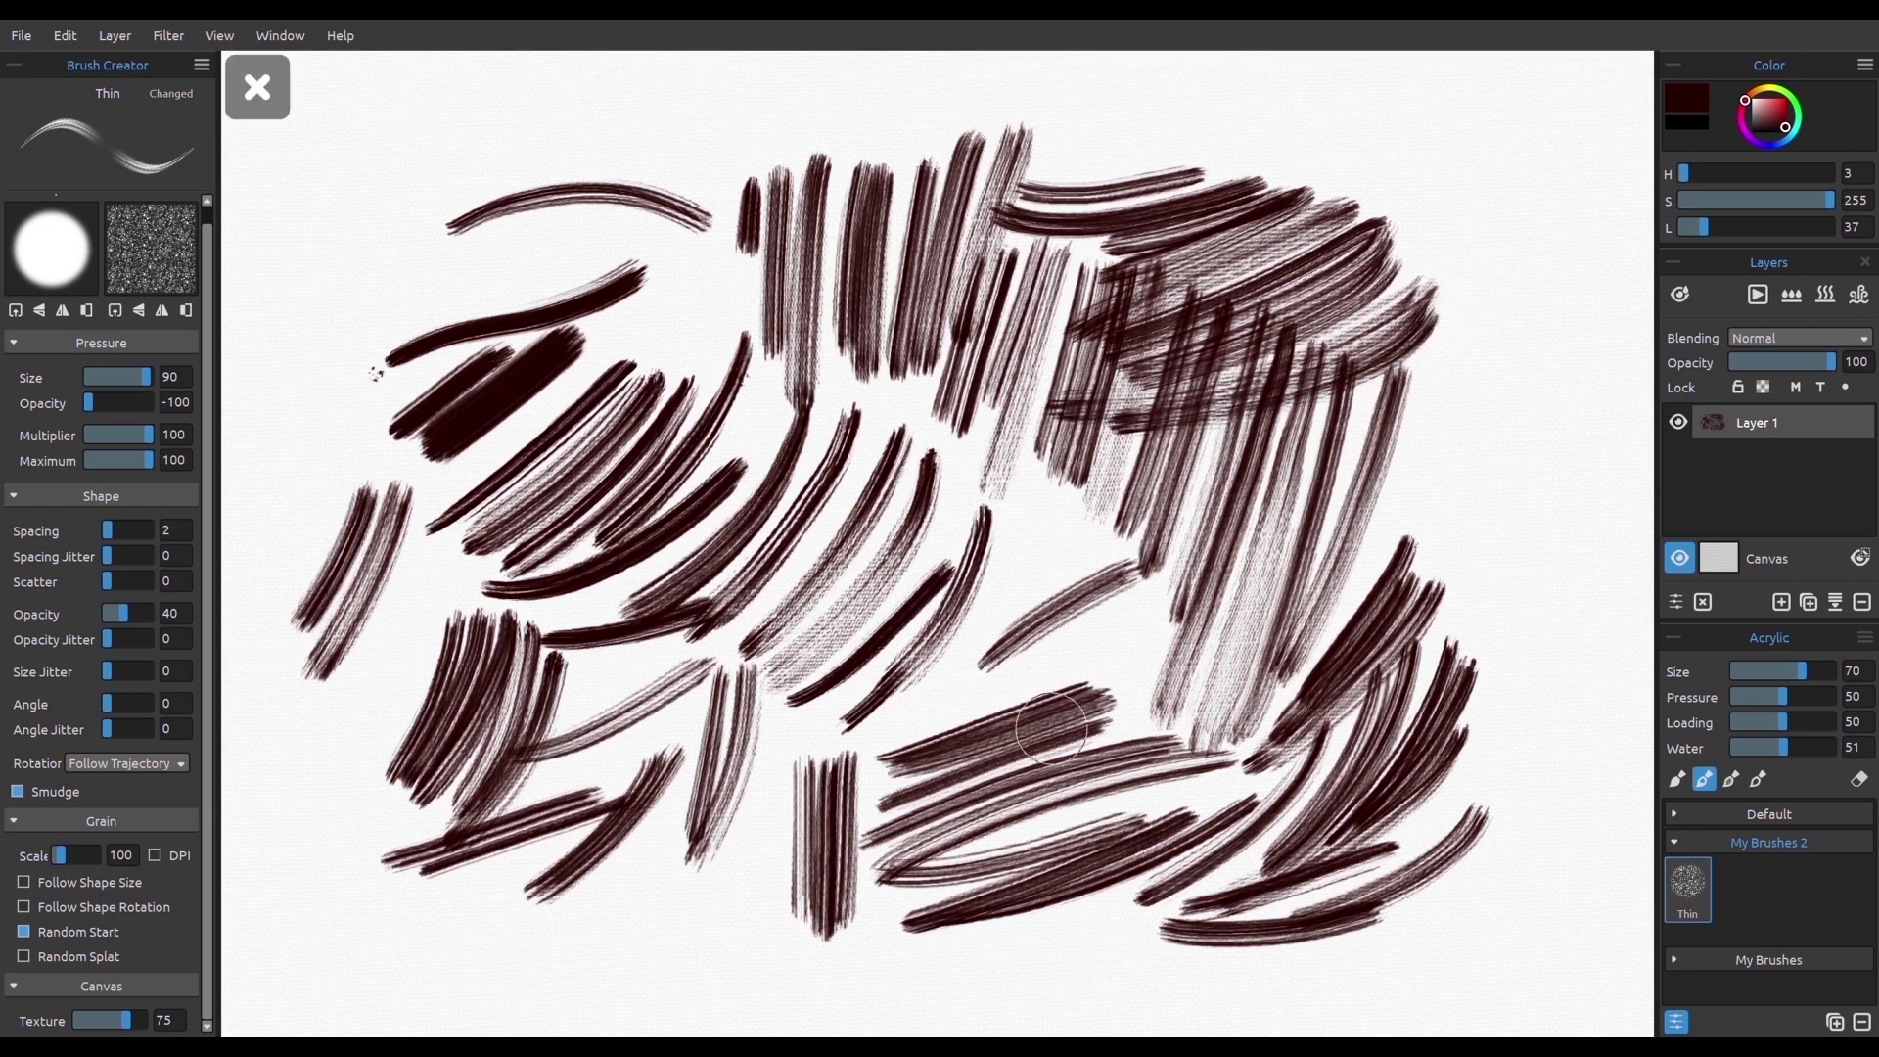
Step: Try a stroke with pressure opacity at 100, set it back to -100 and paint six curved strokes across the canvas
left_click_drag(514, 491, 822, 314)
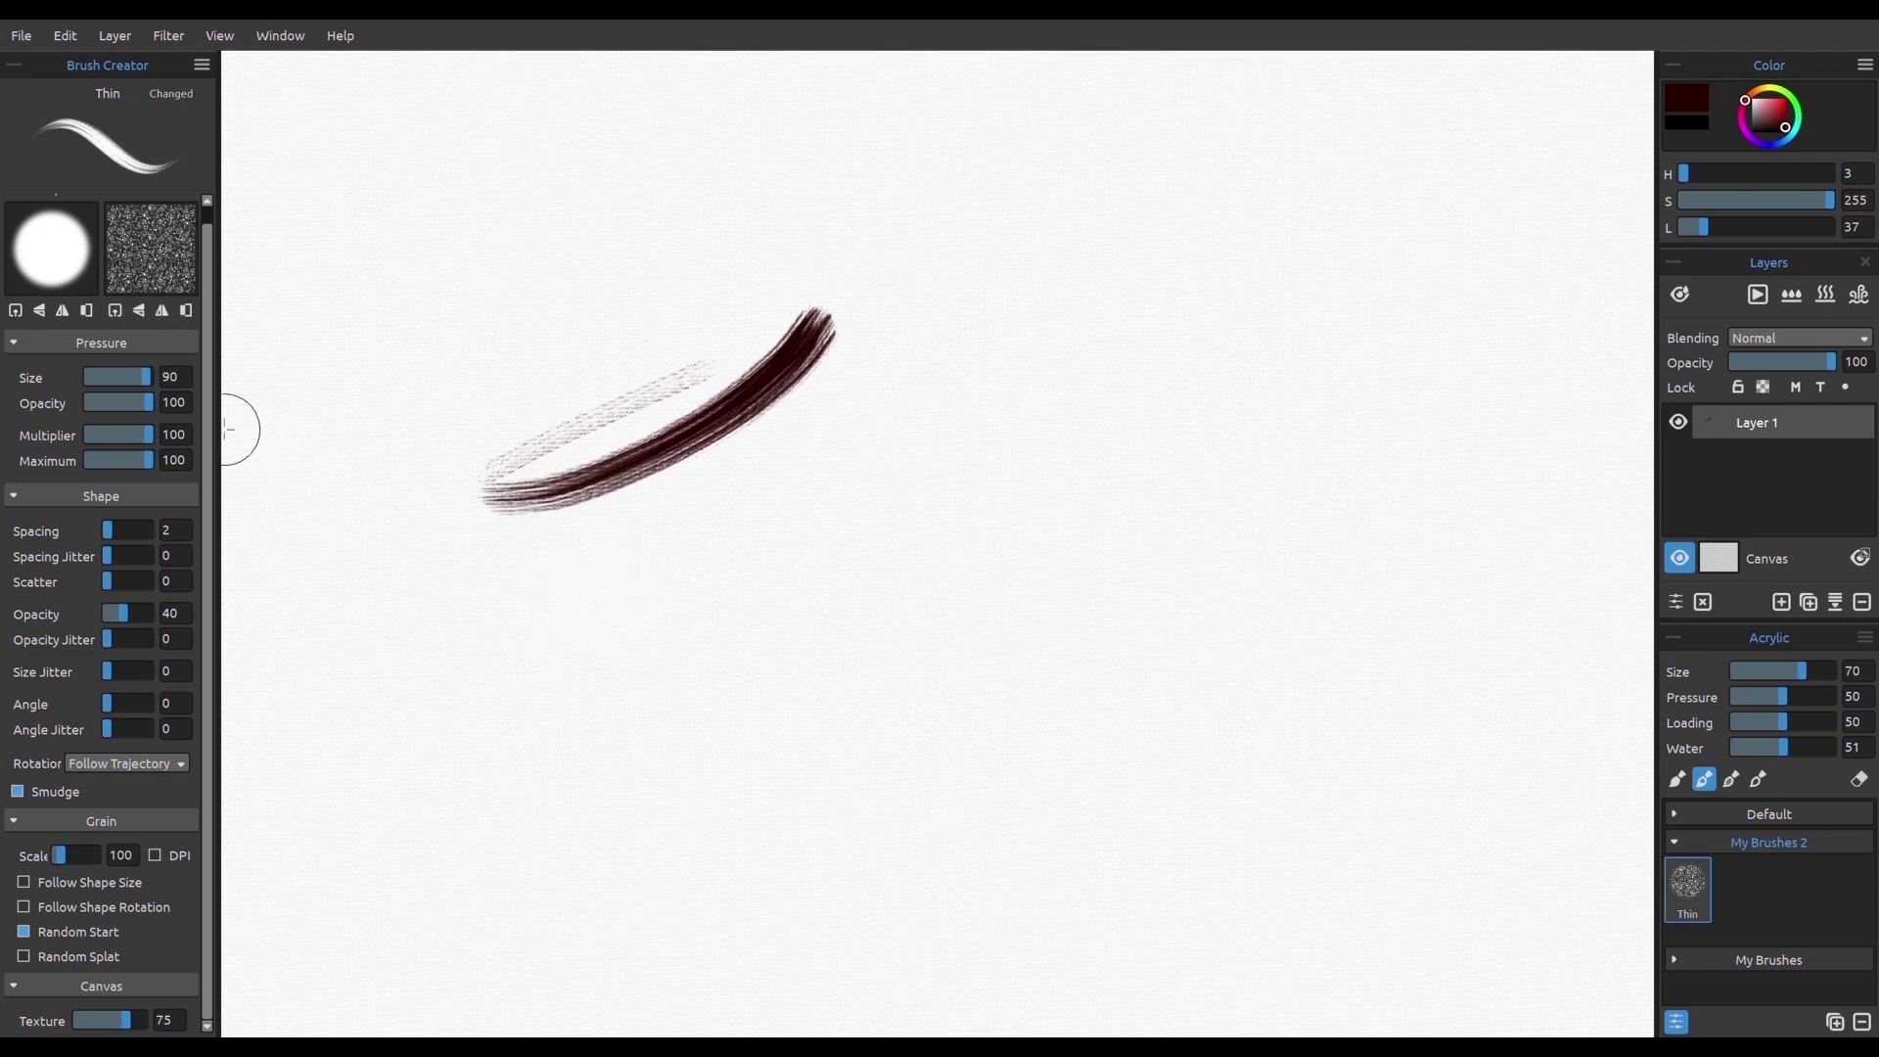
left_click(86, 402)
left_click_drag(533, 572, 830, 452)
mouse_move(592, 617)
left_mouse_down()
mouse_move(776, 554)
mouse_move(884, 476)
left_mouse_up()
left_click_drag(645, 681, 976, 477)
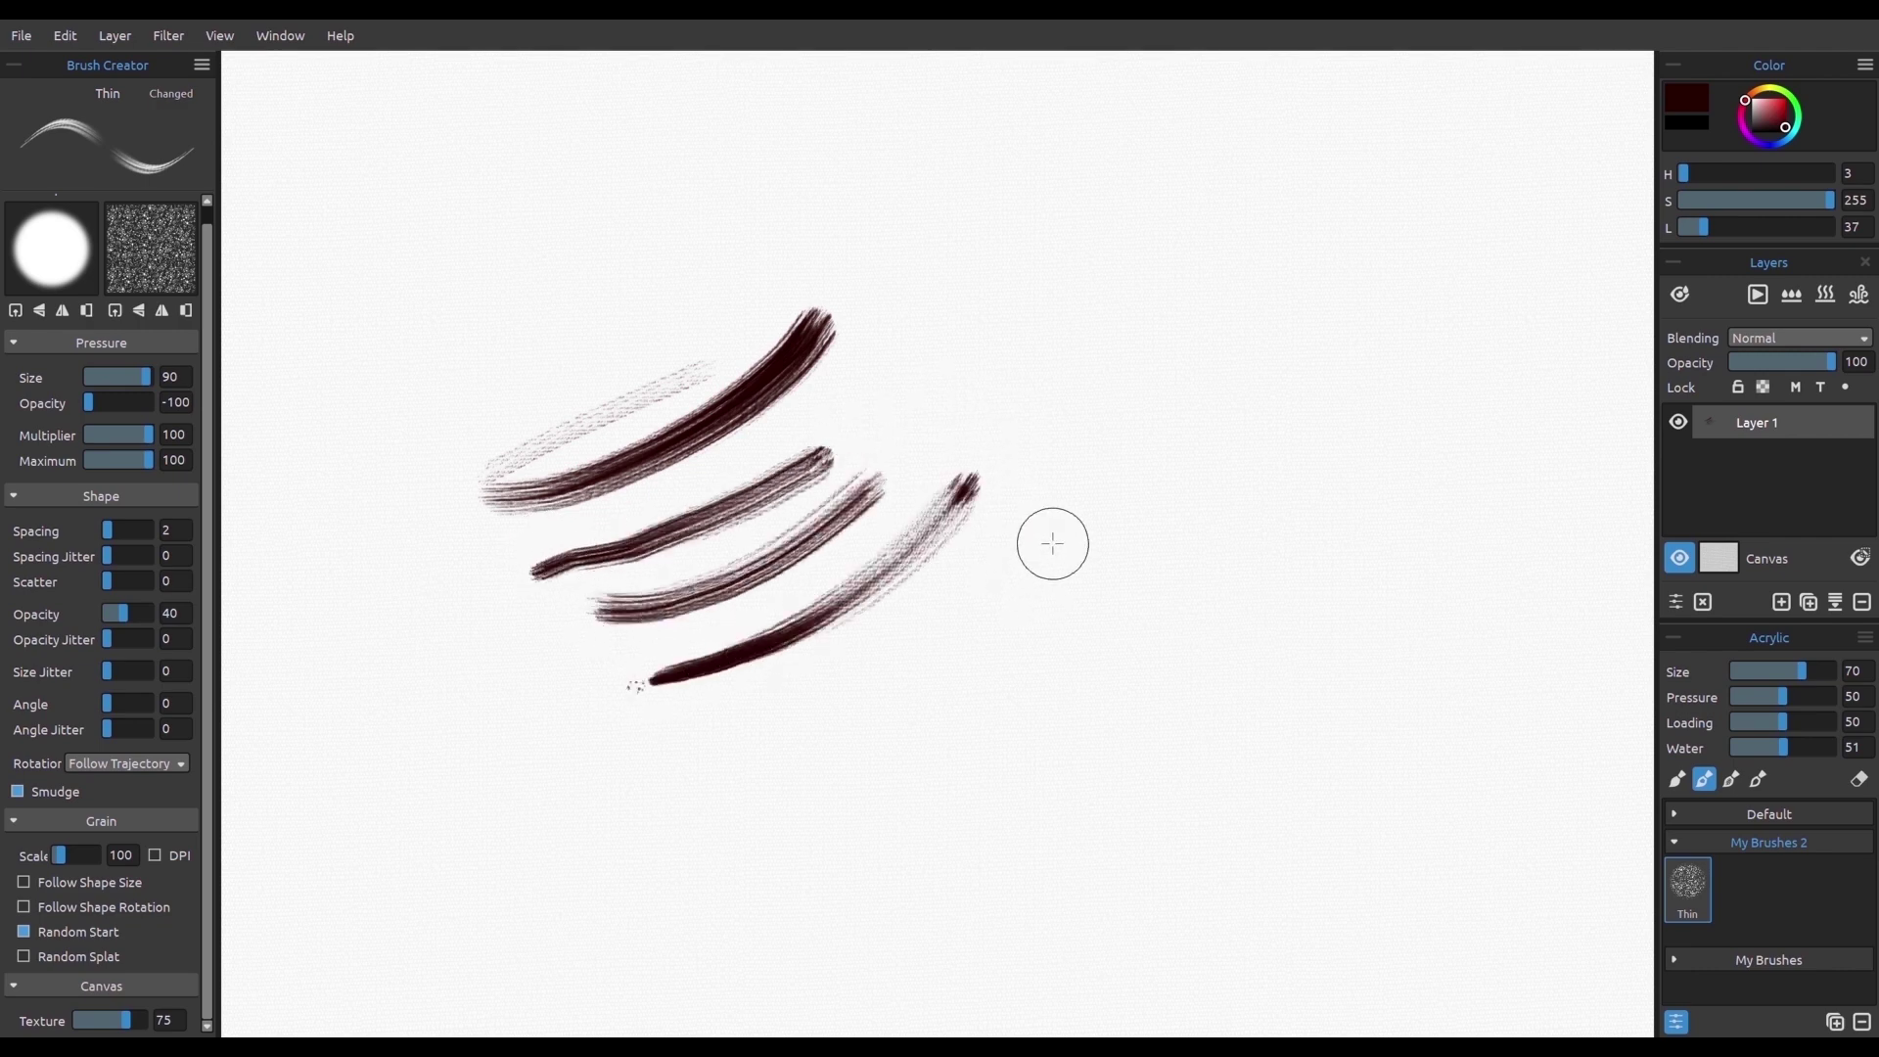
left_click_drag(1044, 546, 839, 754)
mouse_move(1101, 548)
left_mouse_down()
mouse_move(1028, 677)
mouse_move(874, 844)
left_mouse_up()
mouse_move(1145, 551)
left_mouse_down()
mouse_move(1124, 558)
mouse_move(1082, 734)
mouse_move(982, 880)
left_mouse_up()
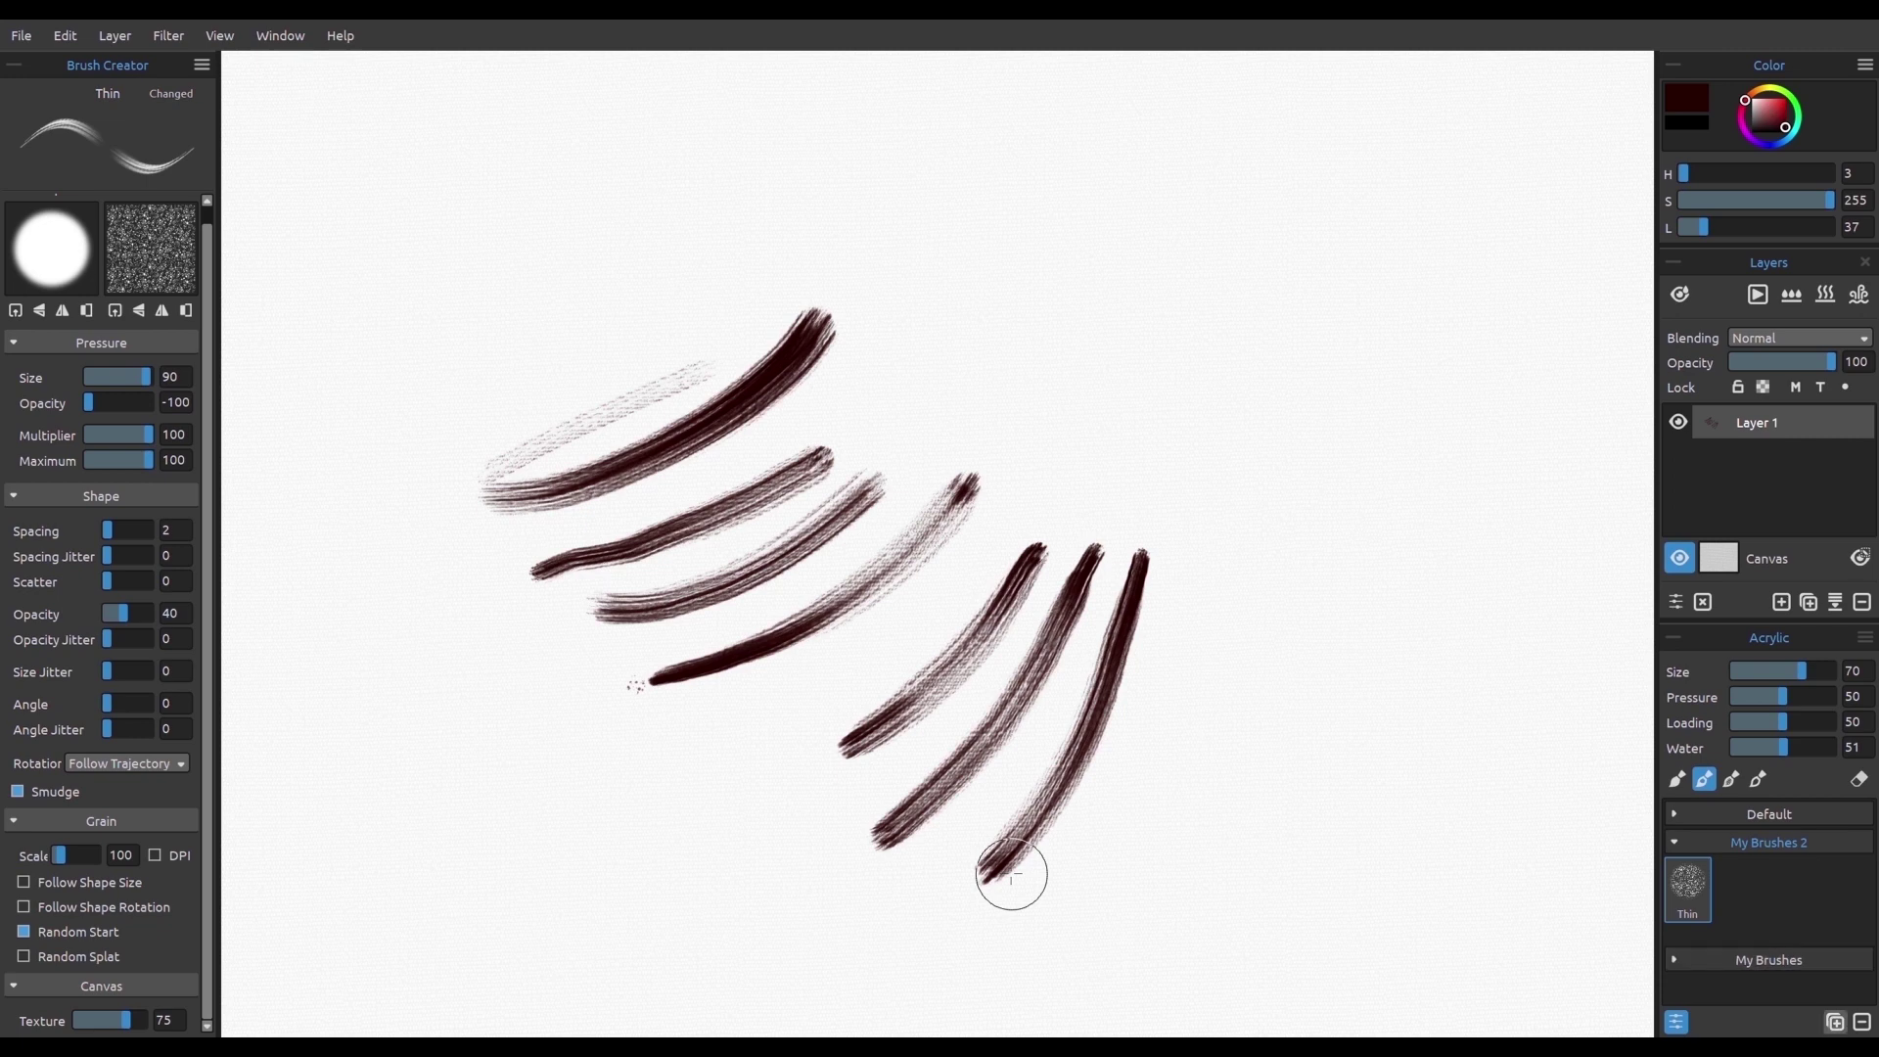
Step: Save the brush as a new preset named Lean and reset the changes made to the Thin preset
left_click(1835, 1022)
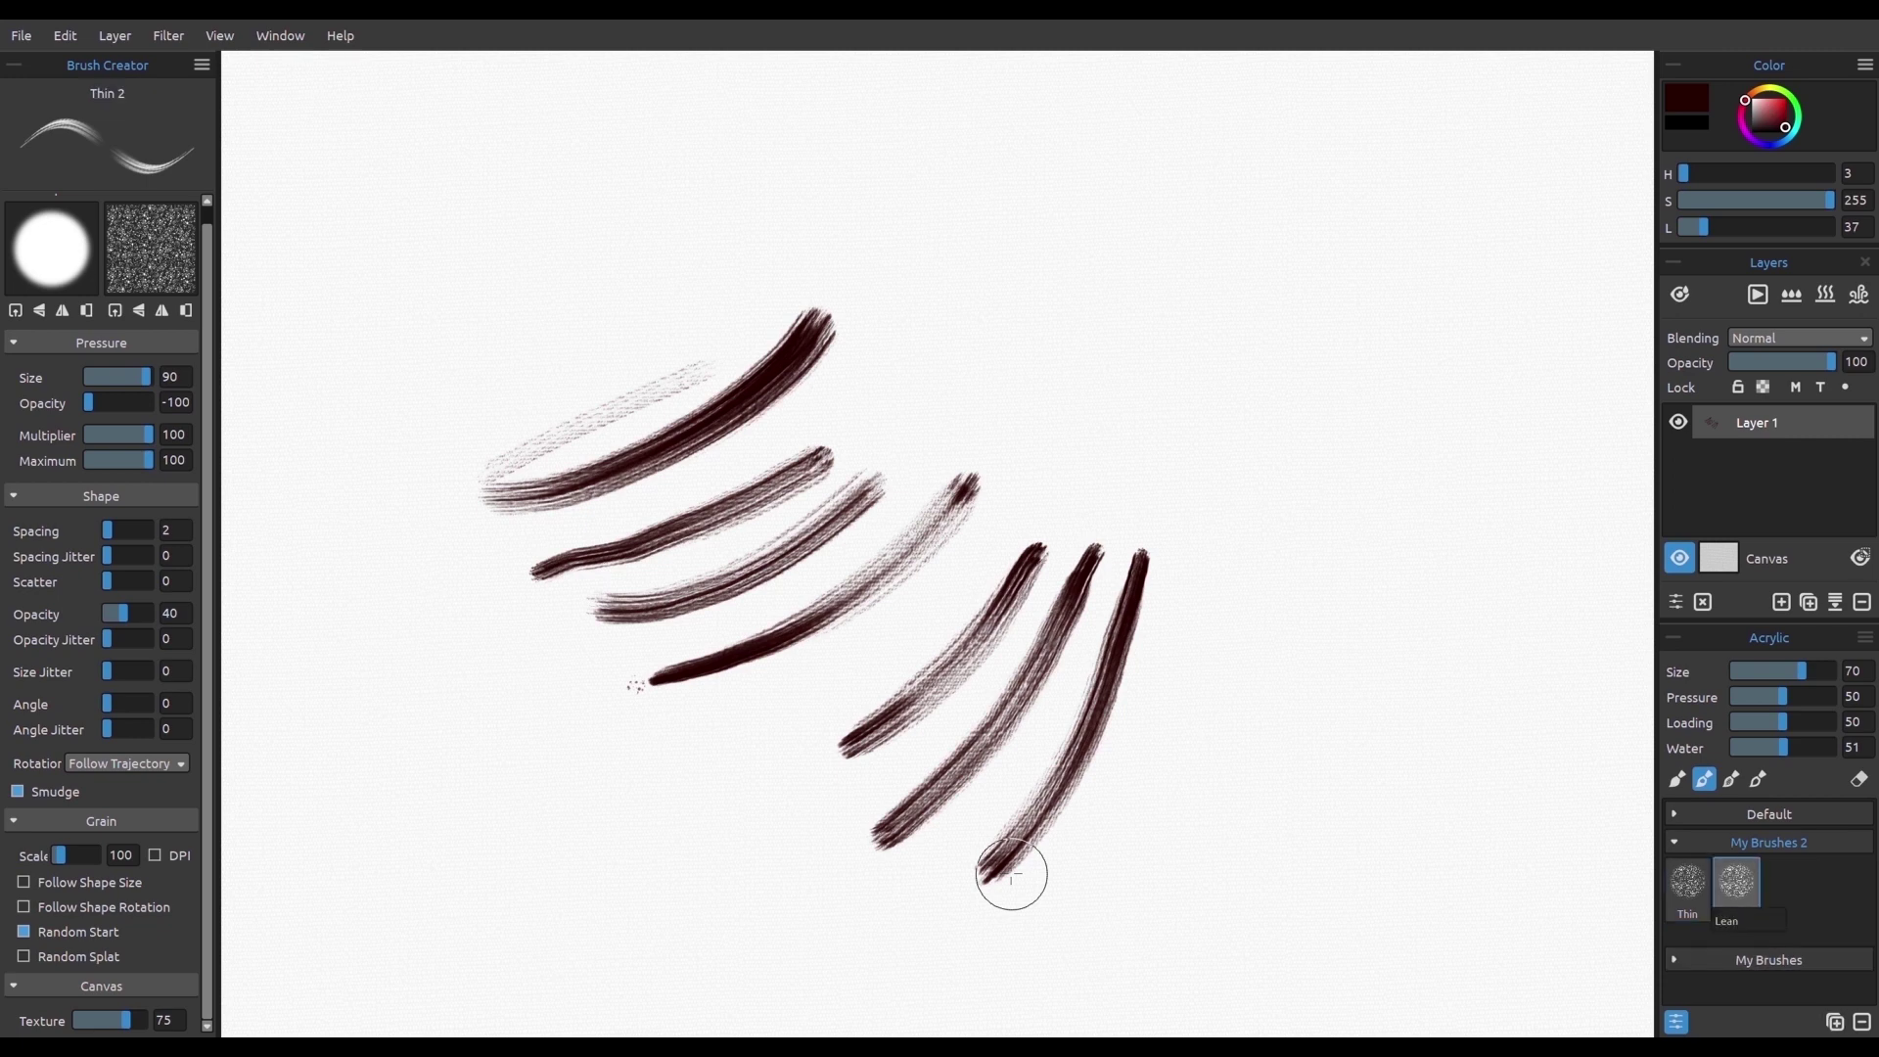
left_click(201, 64)
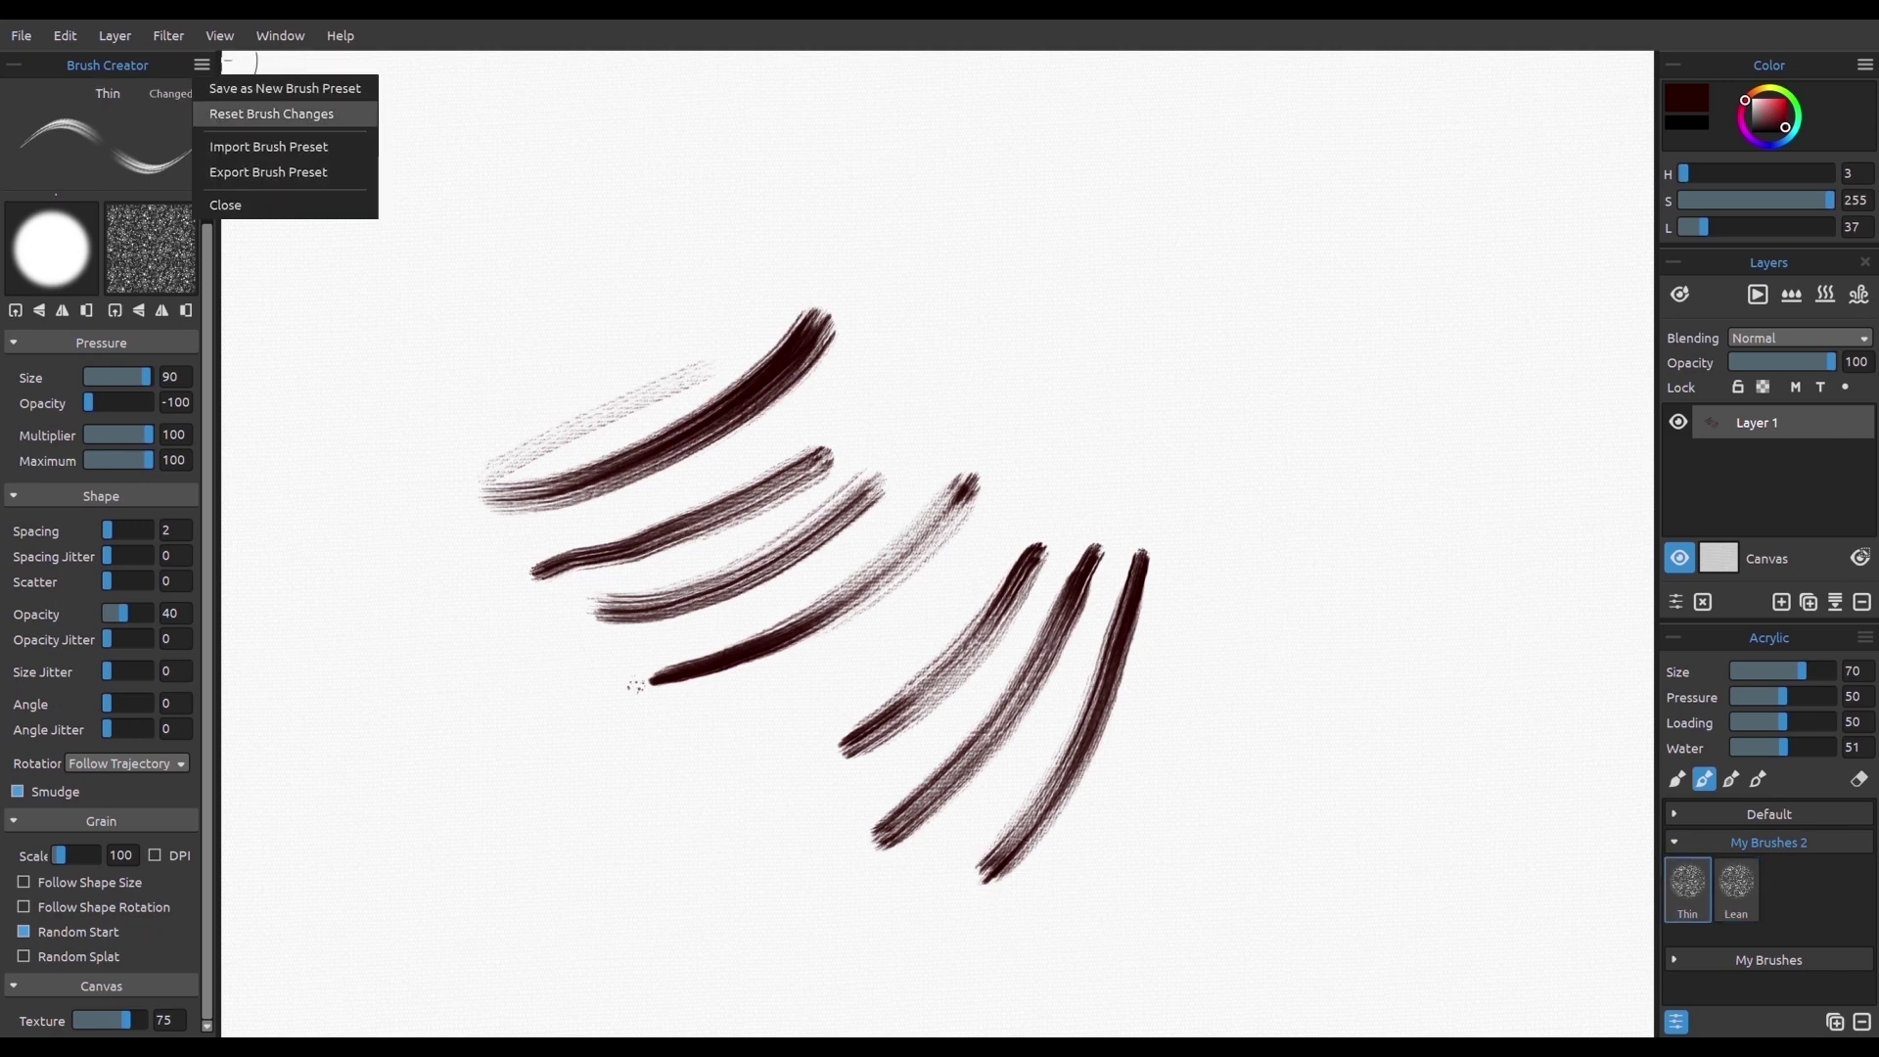
left_click(272, 114)
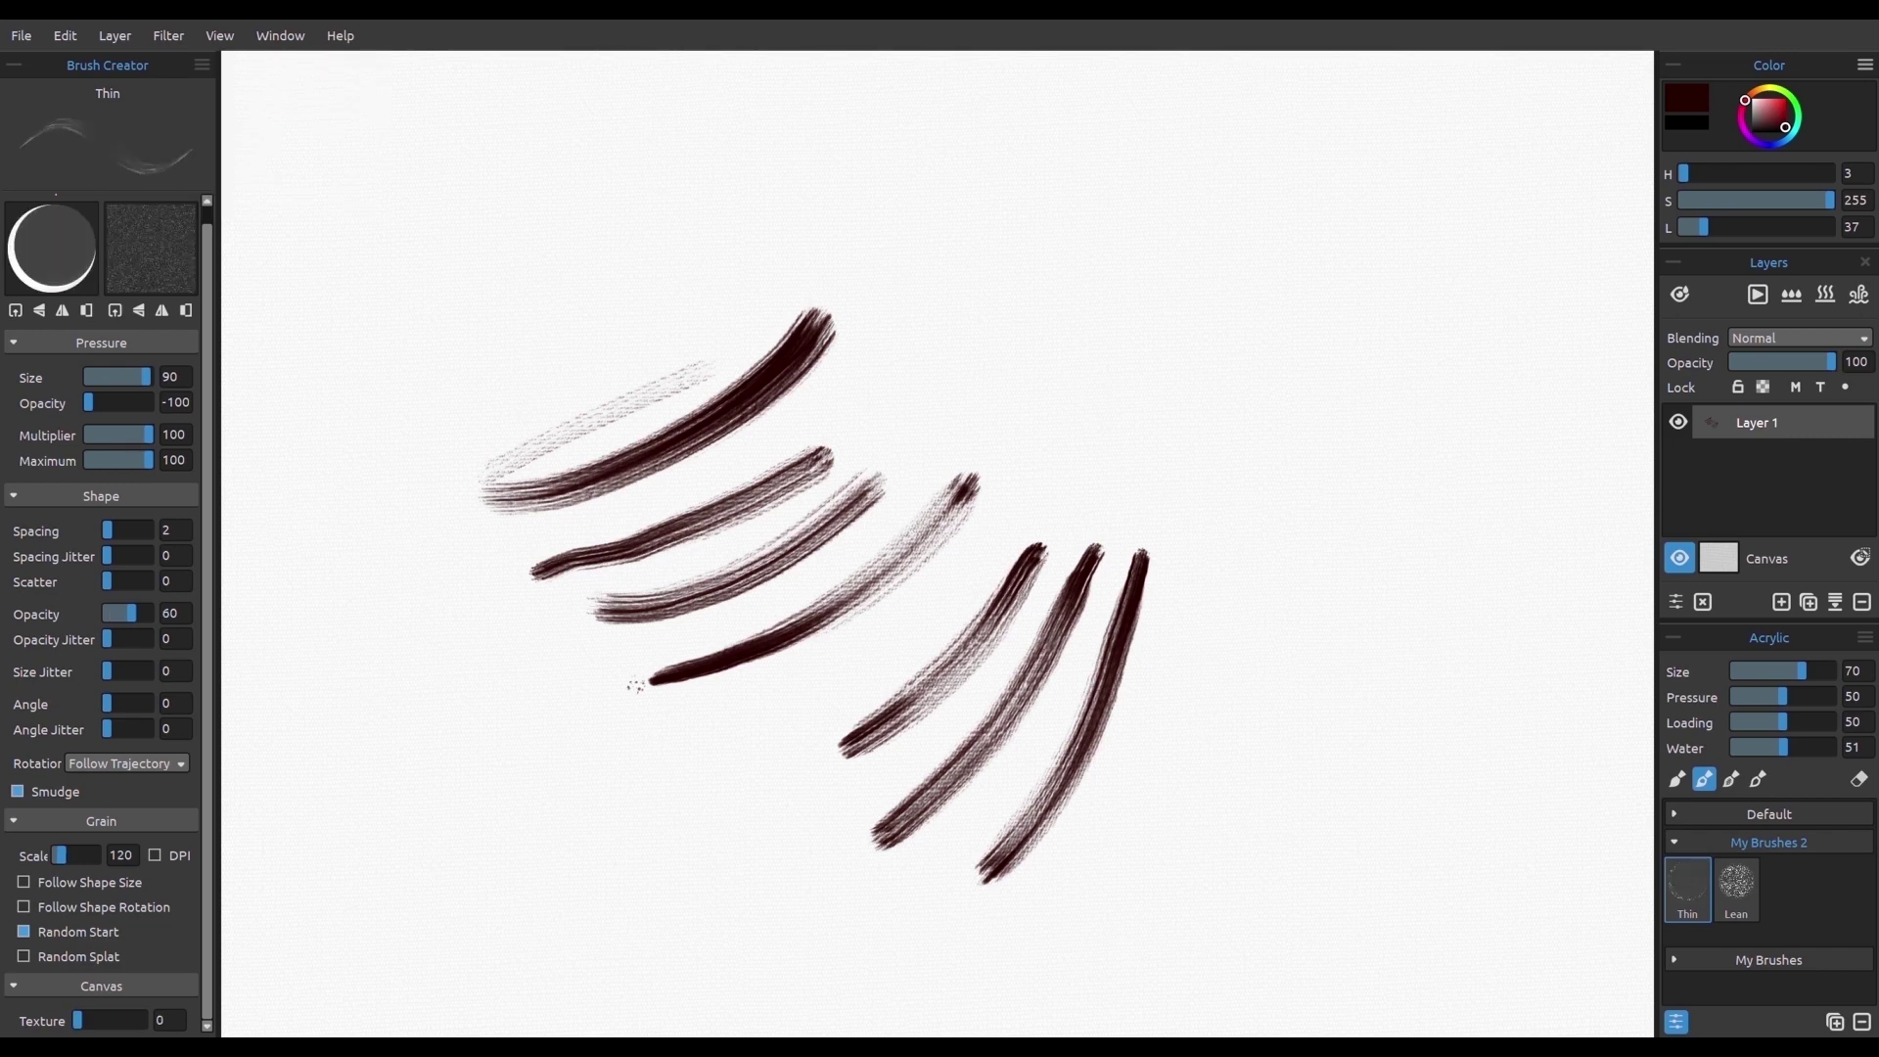
Step: Paint comparison strokes with the Thin preset and continue the row with the Lean preset
mouse_move(1176, 553)
left_mouse_down()
mouse_move(1170, 649)
mouse_move(1086, 800)
mouse_move(1104, 812)
left_mouse_up()
left_click_drag(1272, 577, 1130, 827)
left_click(1736, 886)
mouse_move(1292, 609)
left_mouse_down()
mouse_move(1211, 801)
mouse_move(1232, 789)
left_mouse_up()
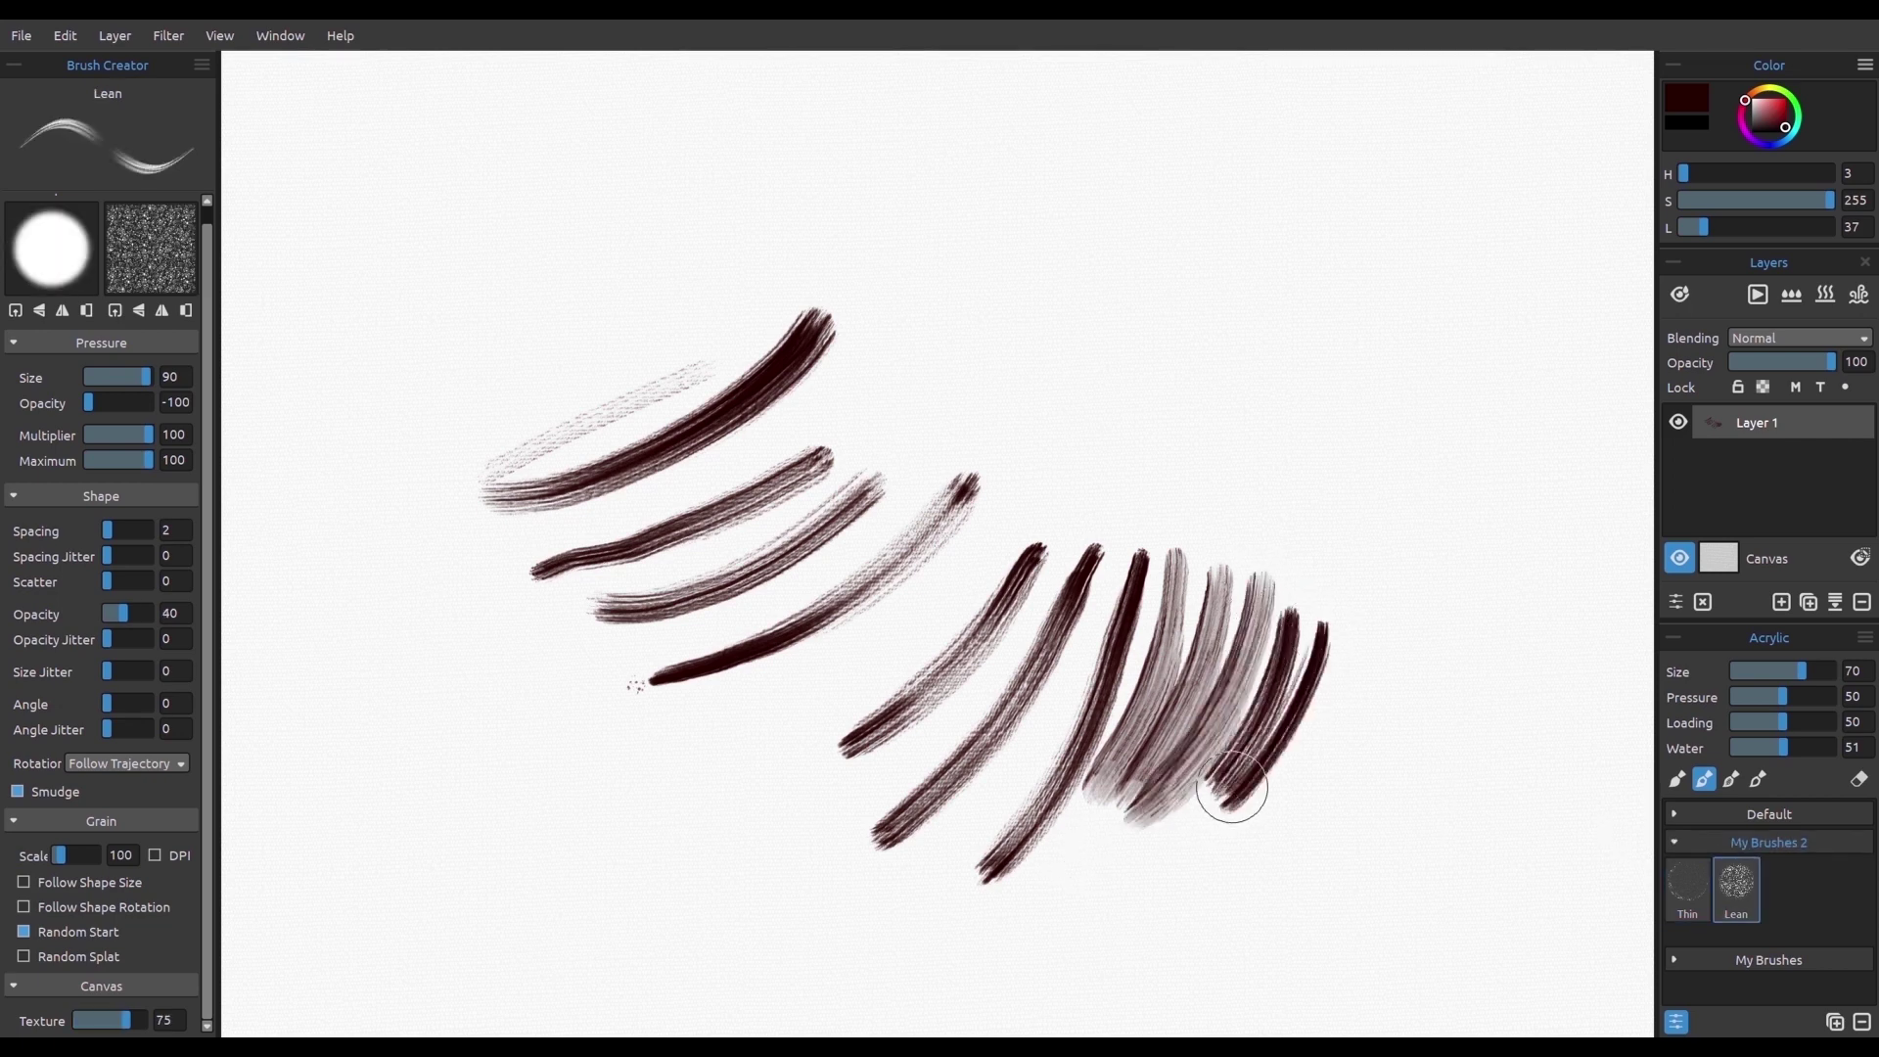
left_click_drag(1348, 643, 1135, 871)
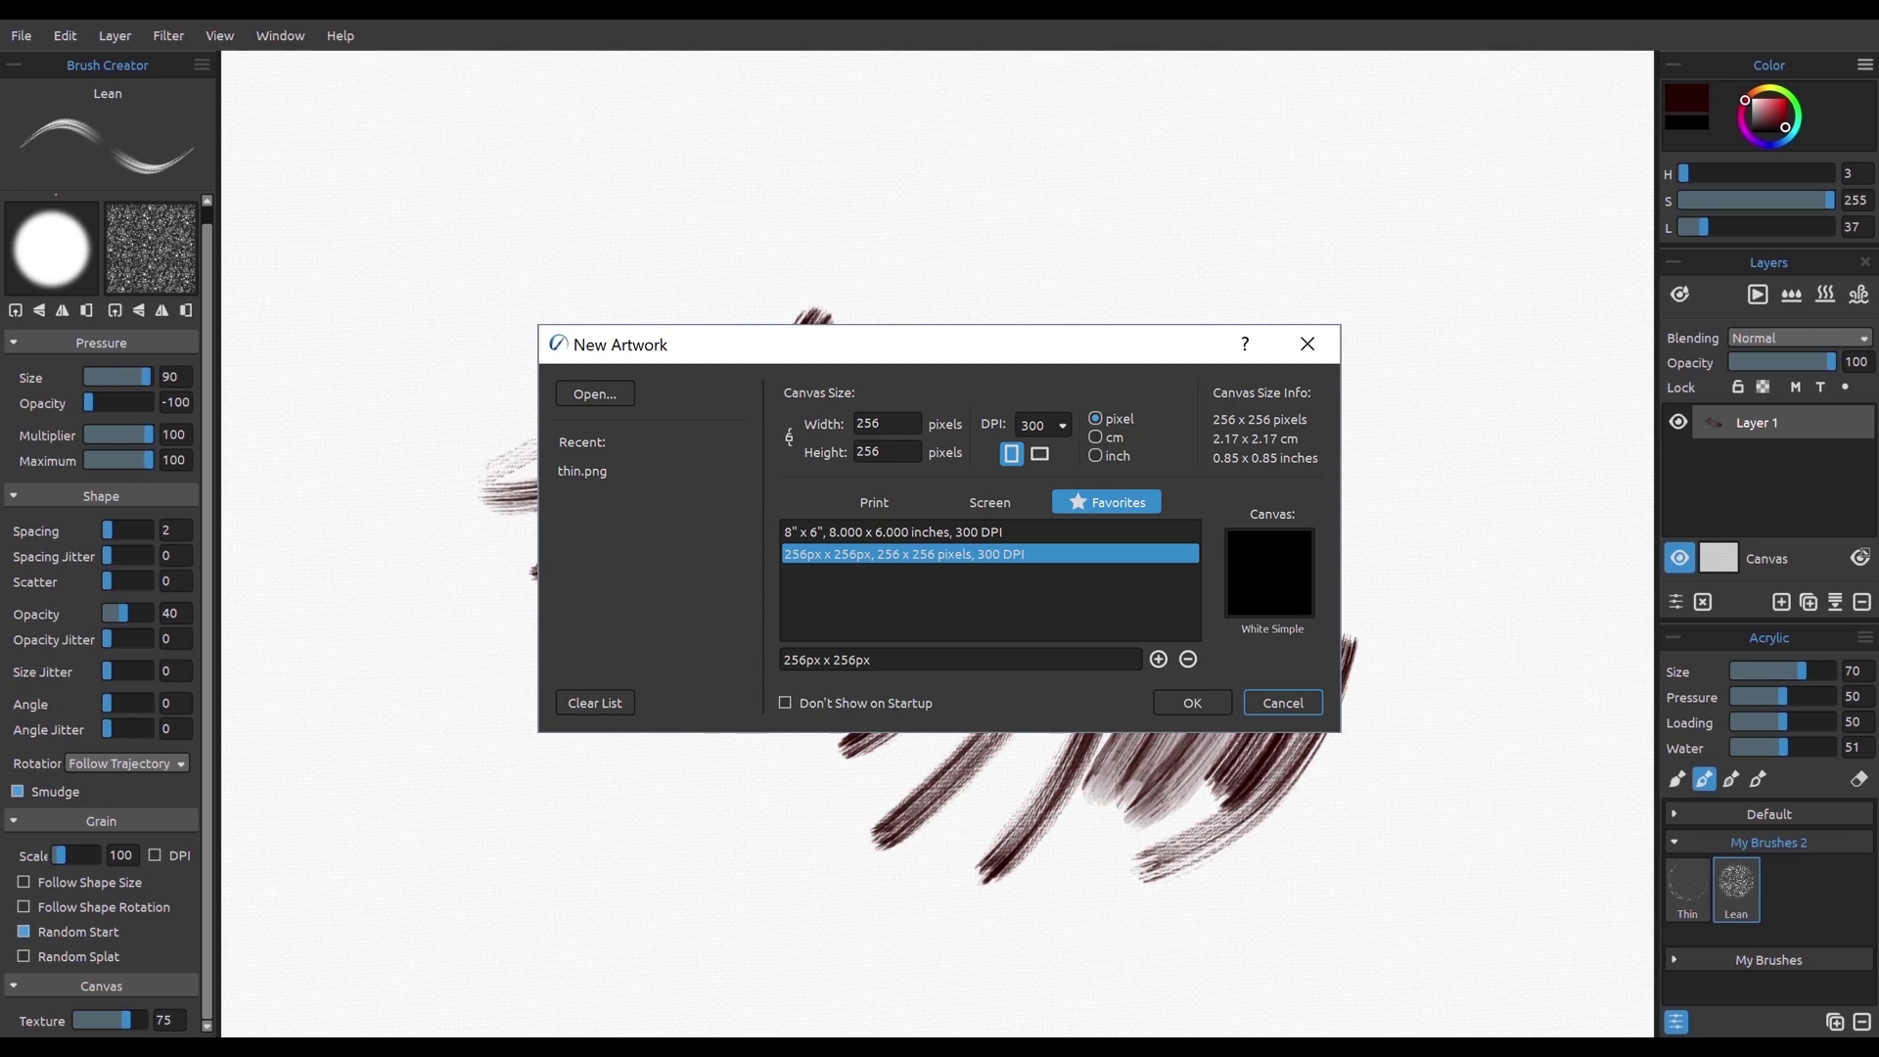
Step: Create a 256 x 256 pixel artwork on a black canvas and make a circular selection that touches all four canvas edges
key("Return")
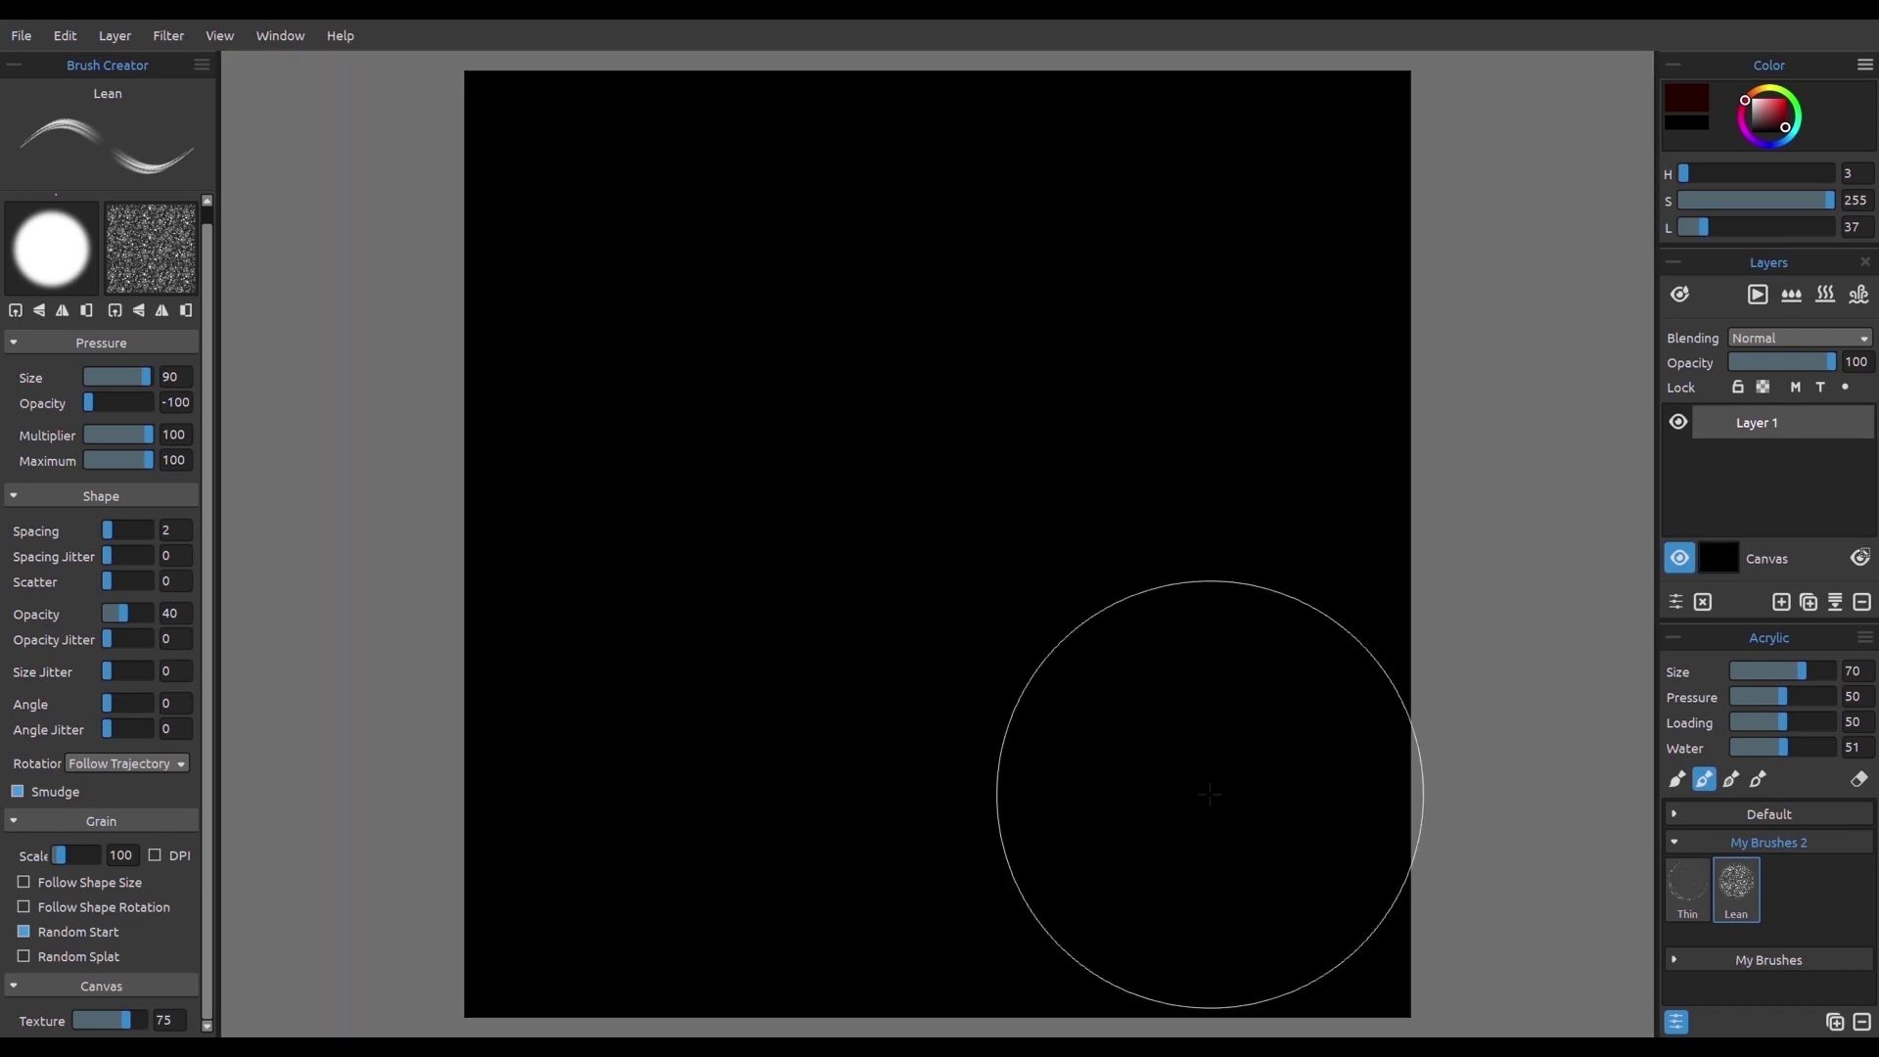
key("r")
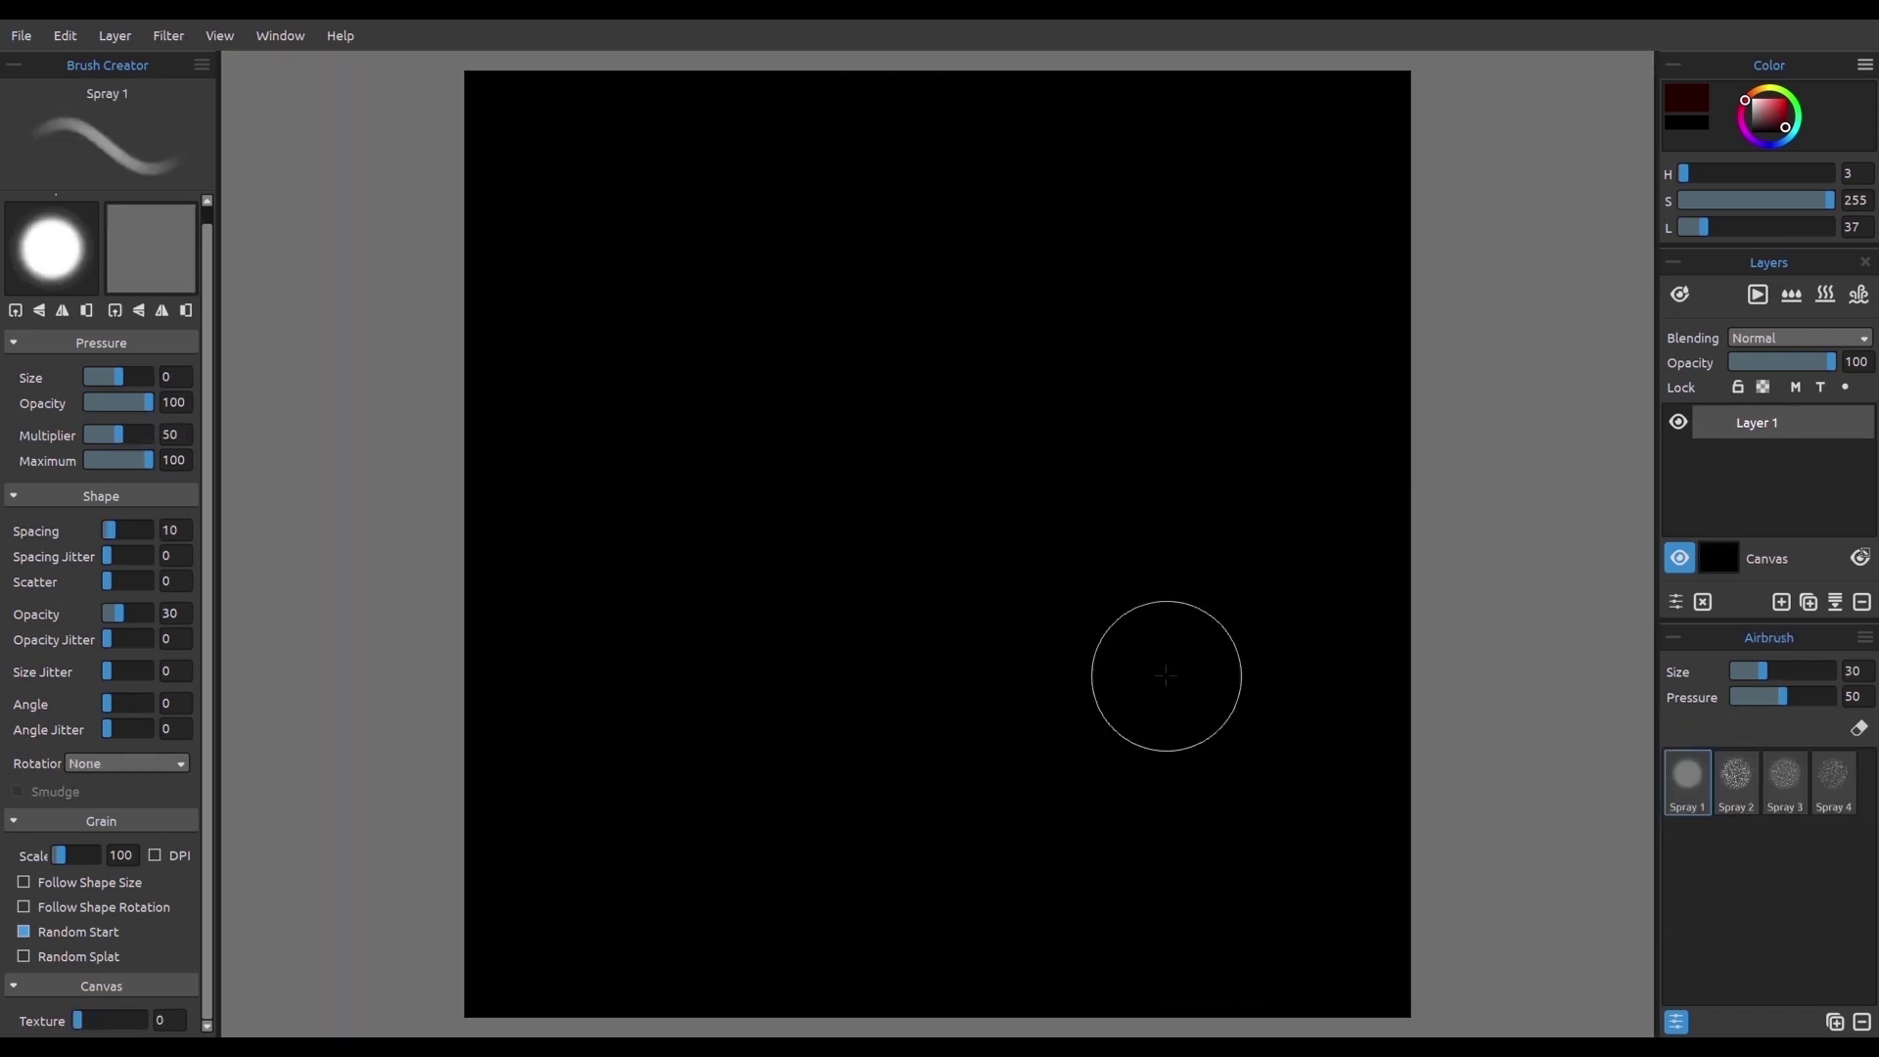
key("ctrl+minus")
key("m")
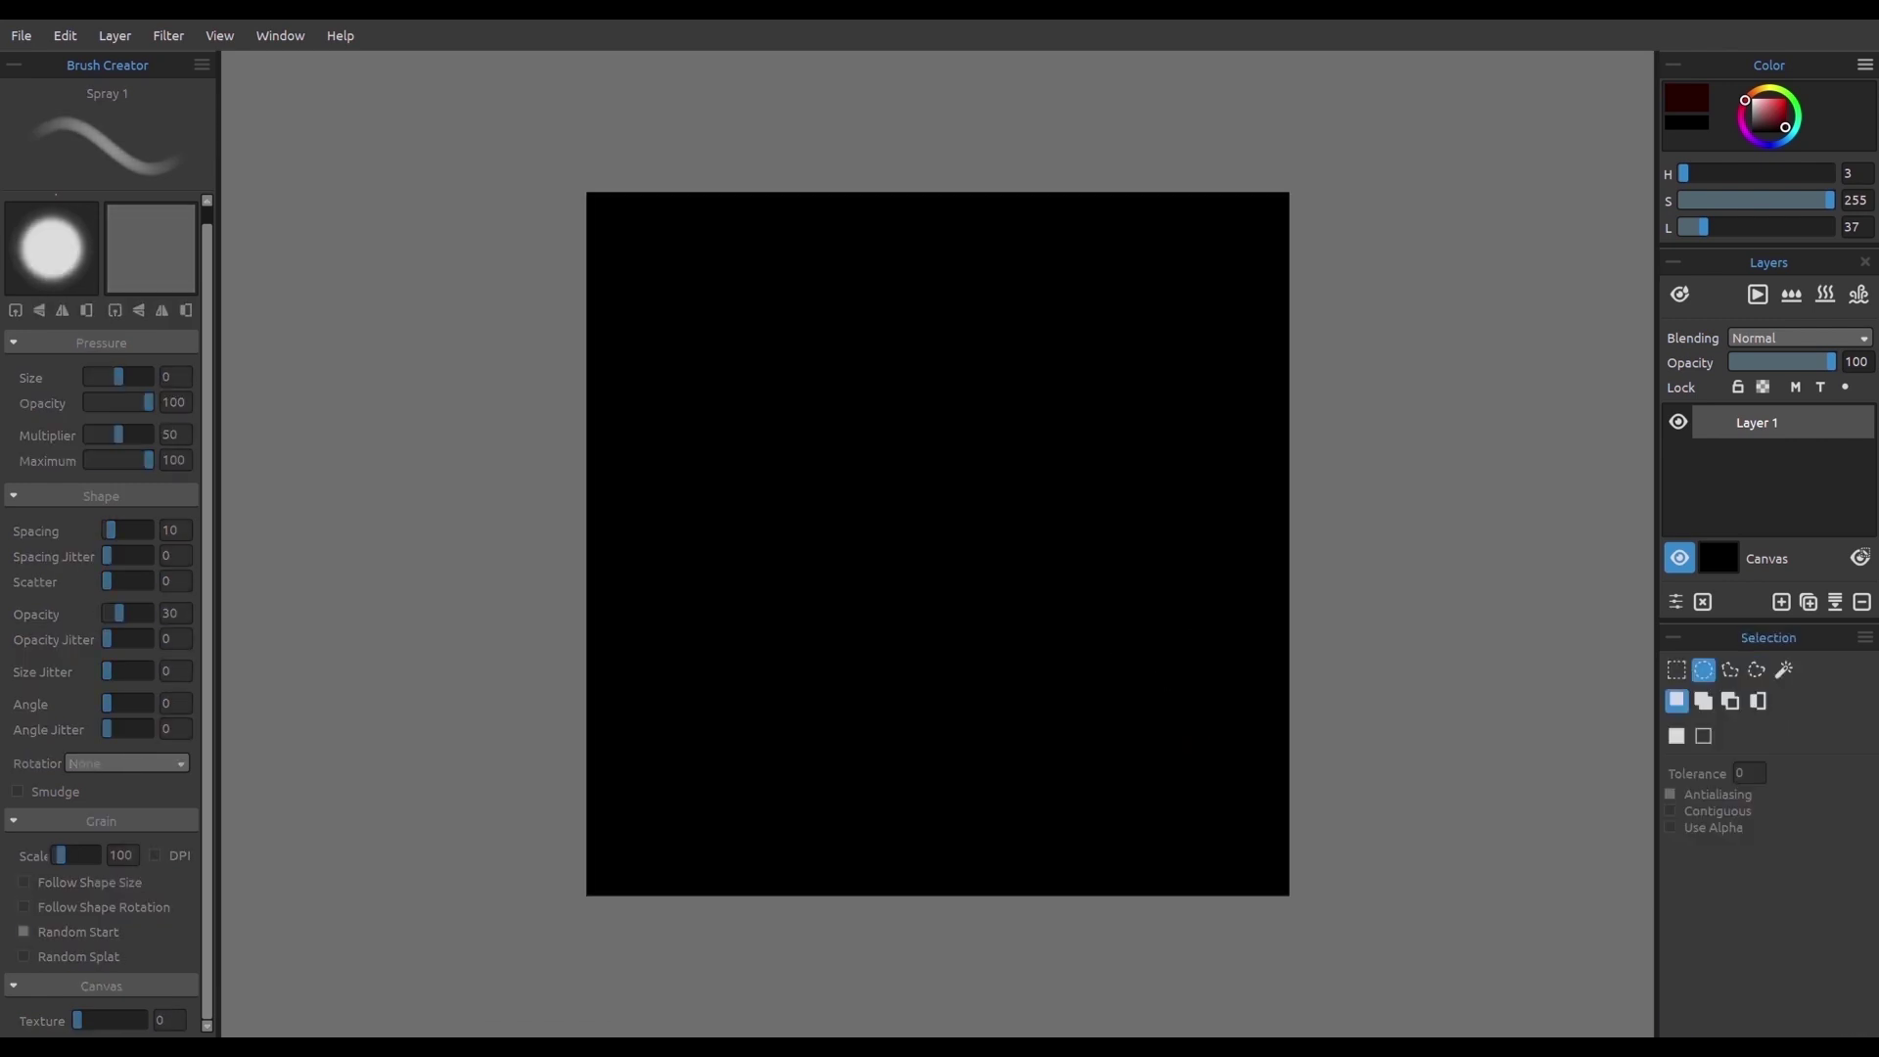
left_click_drag(778, 373, 1174, 774)
left_click_drag(1174, 574, 1289, 574)
left_click_drag(1033, 774, 1034, 895)
left_click_drag(1034, 372, 1034, 191)
left_click_drag(778, 543, 585, 543)
left_click(1676, 701)
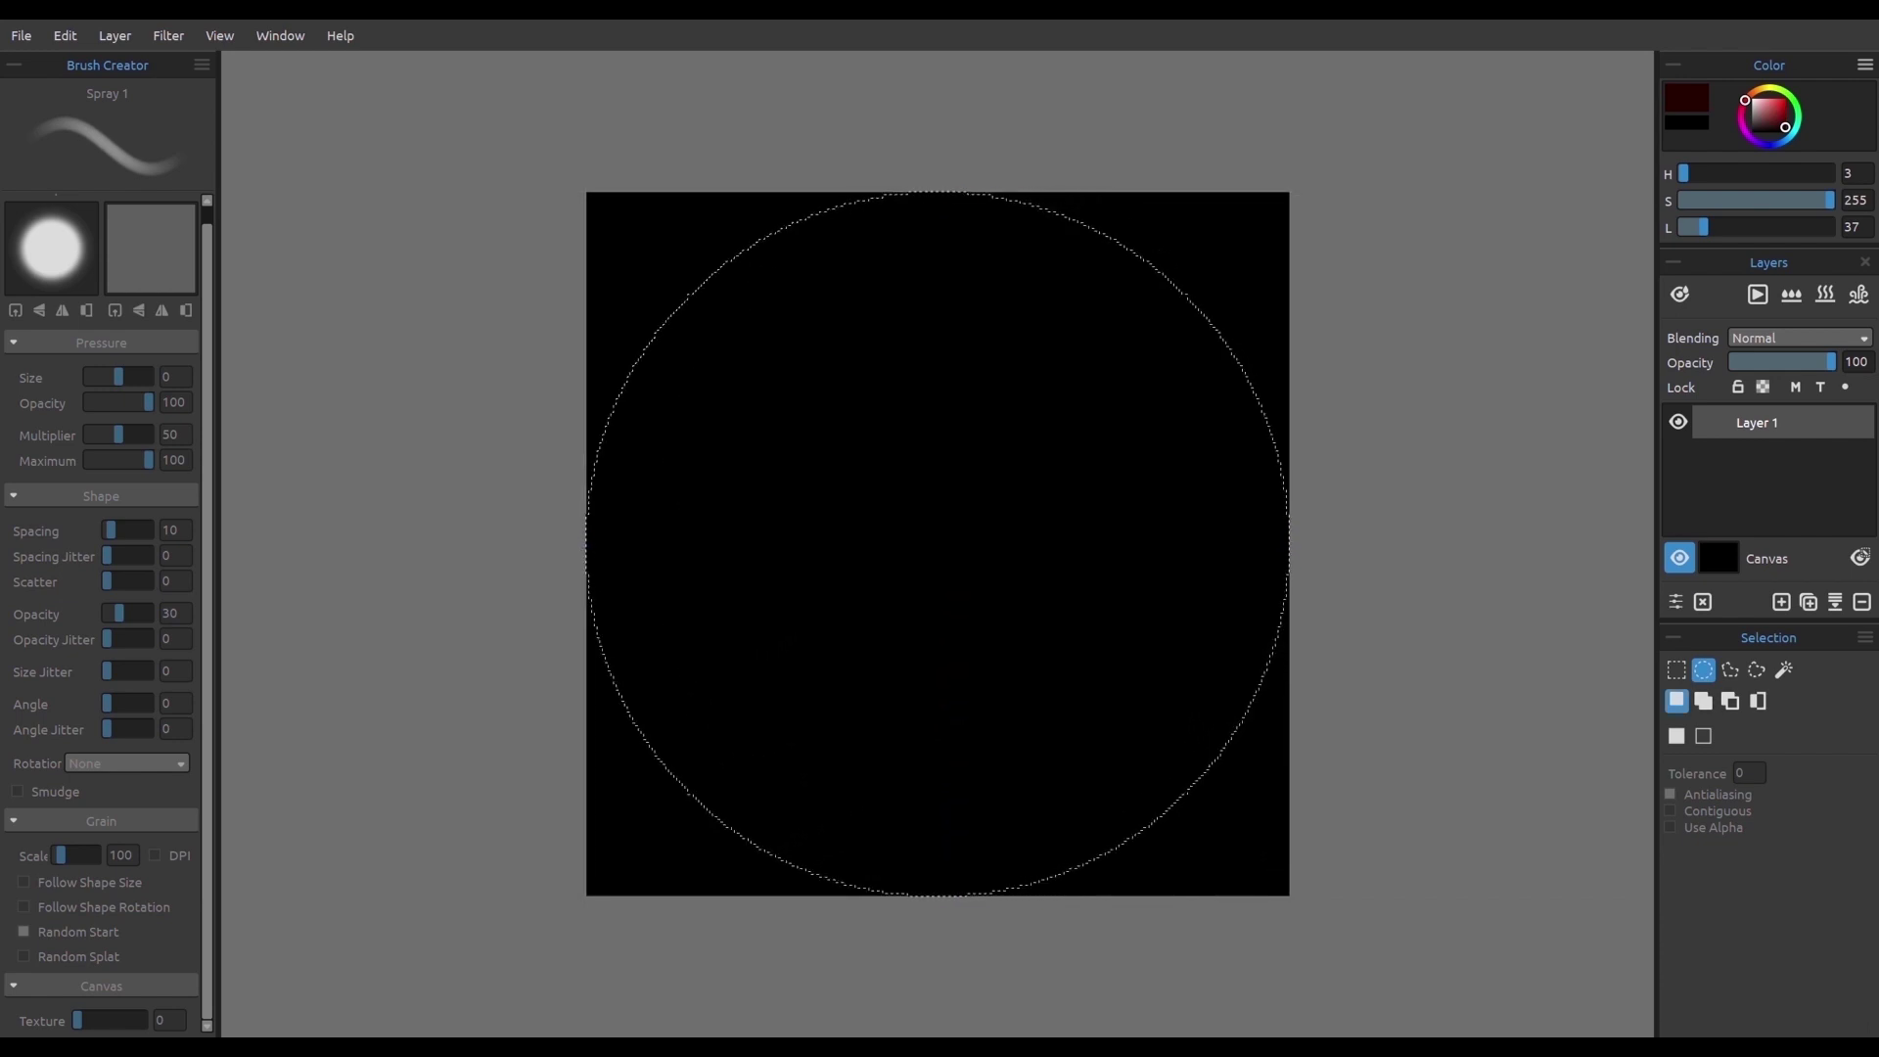
Step: Set the colour to white and fill the circular selection using the Spray 1 airbrush at size 60
mouse_move(1785, 128)
left_mouse_down()
mouse_move(1751, 127)
mouse_move(1751, 100)
left_mouse_up()
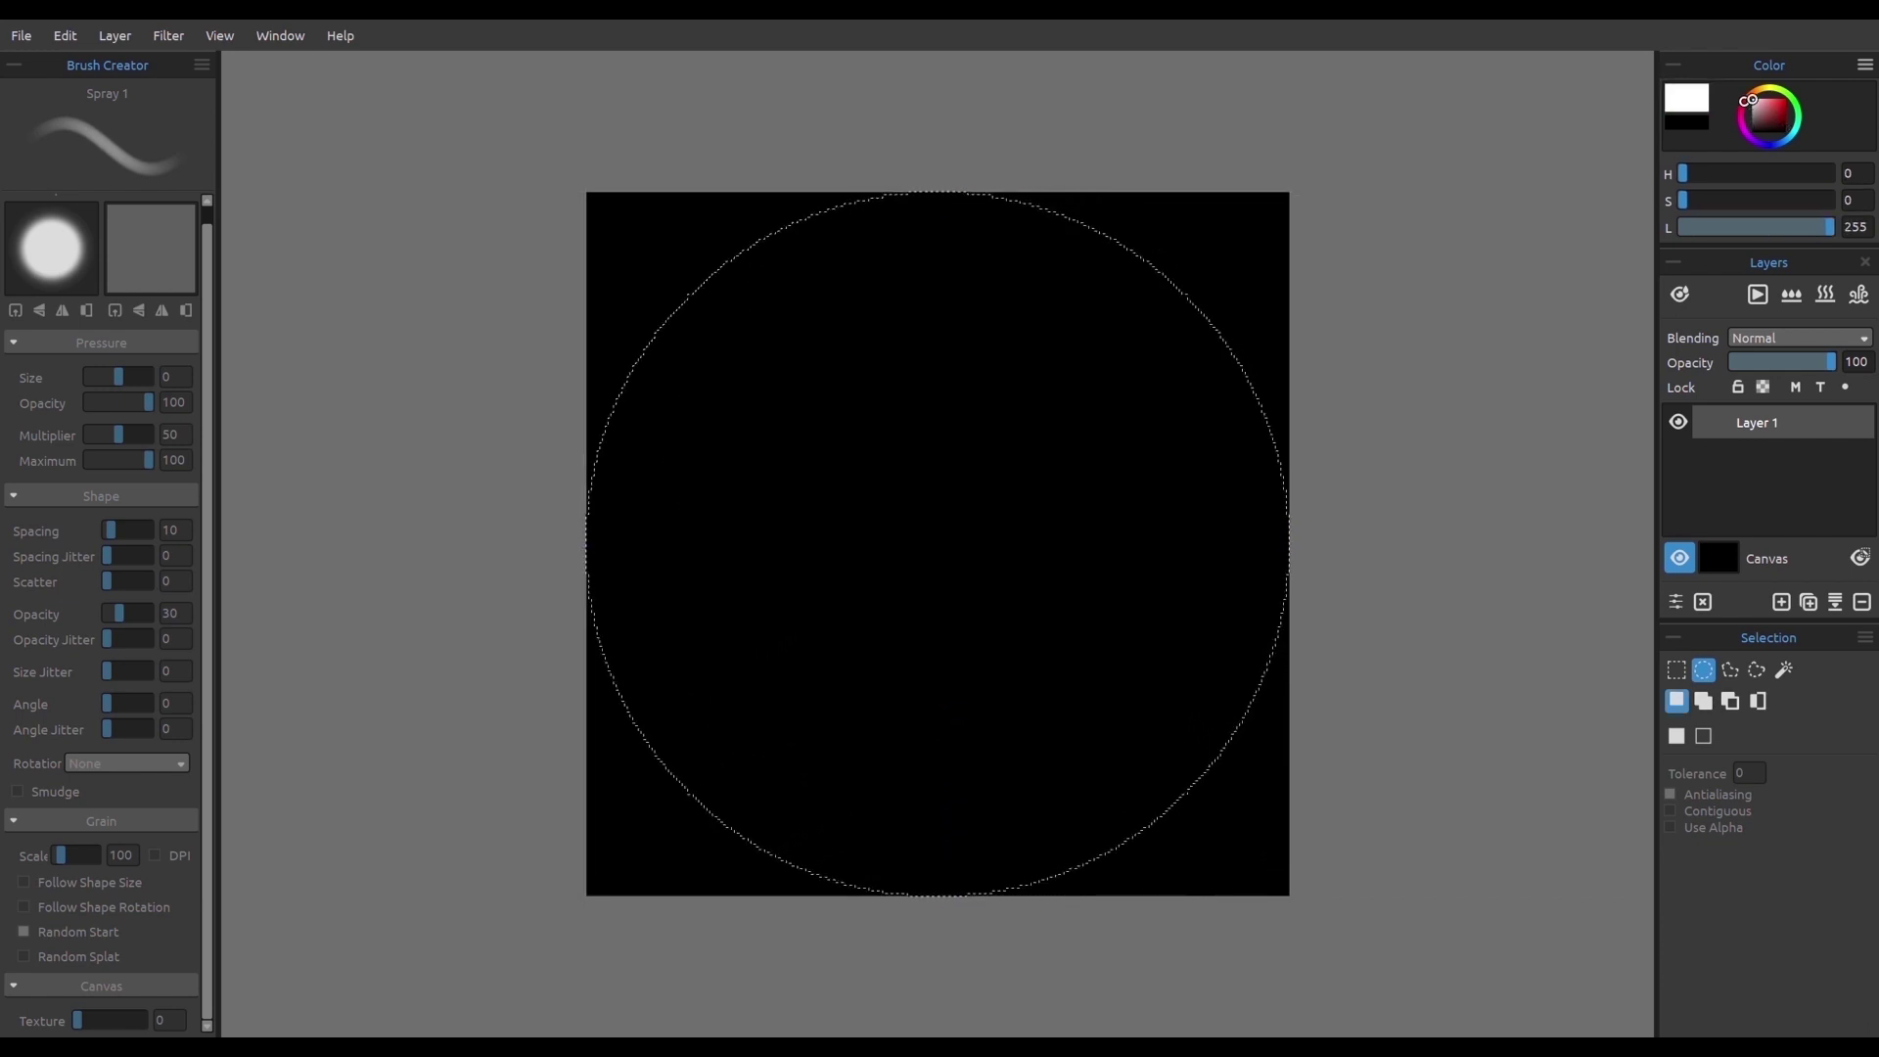
key("b")
left_click_drag(1763, 671, 1792, 671)
mouse_move(1151, 371)
left_mouse_down()
mouse_move(960, 767)
mouse_move(1112, 487)
mouse_move(1159, 321)
mouse_move(998, 457)
mouse_move(1099, 452)
mouse_move(1085, 319)
mouse_move(822, 420)
mouse_move(1334, 591)
left_mouse_up()
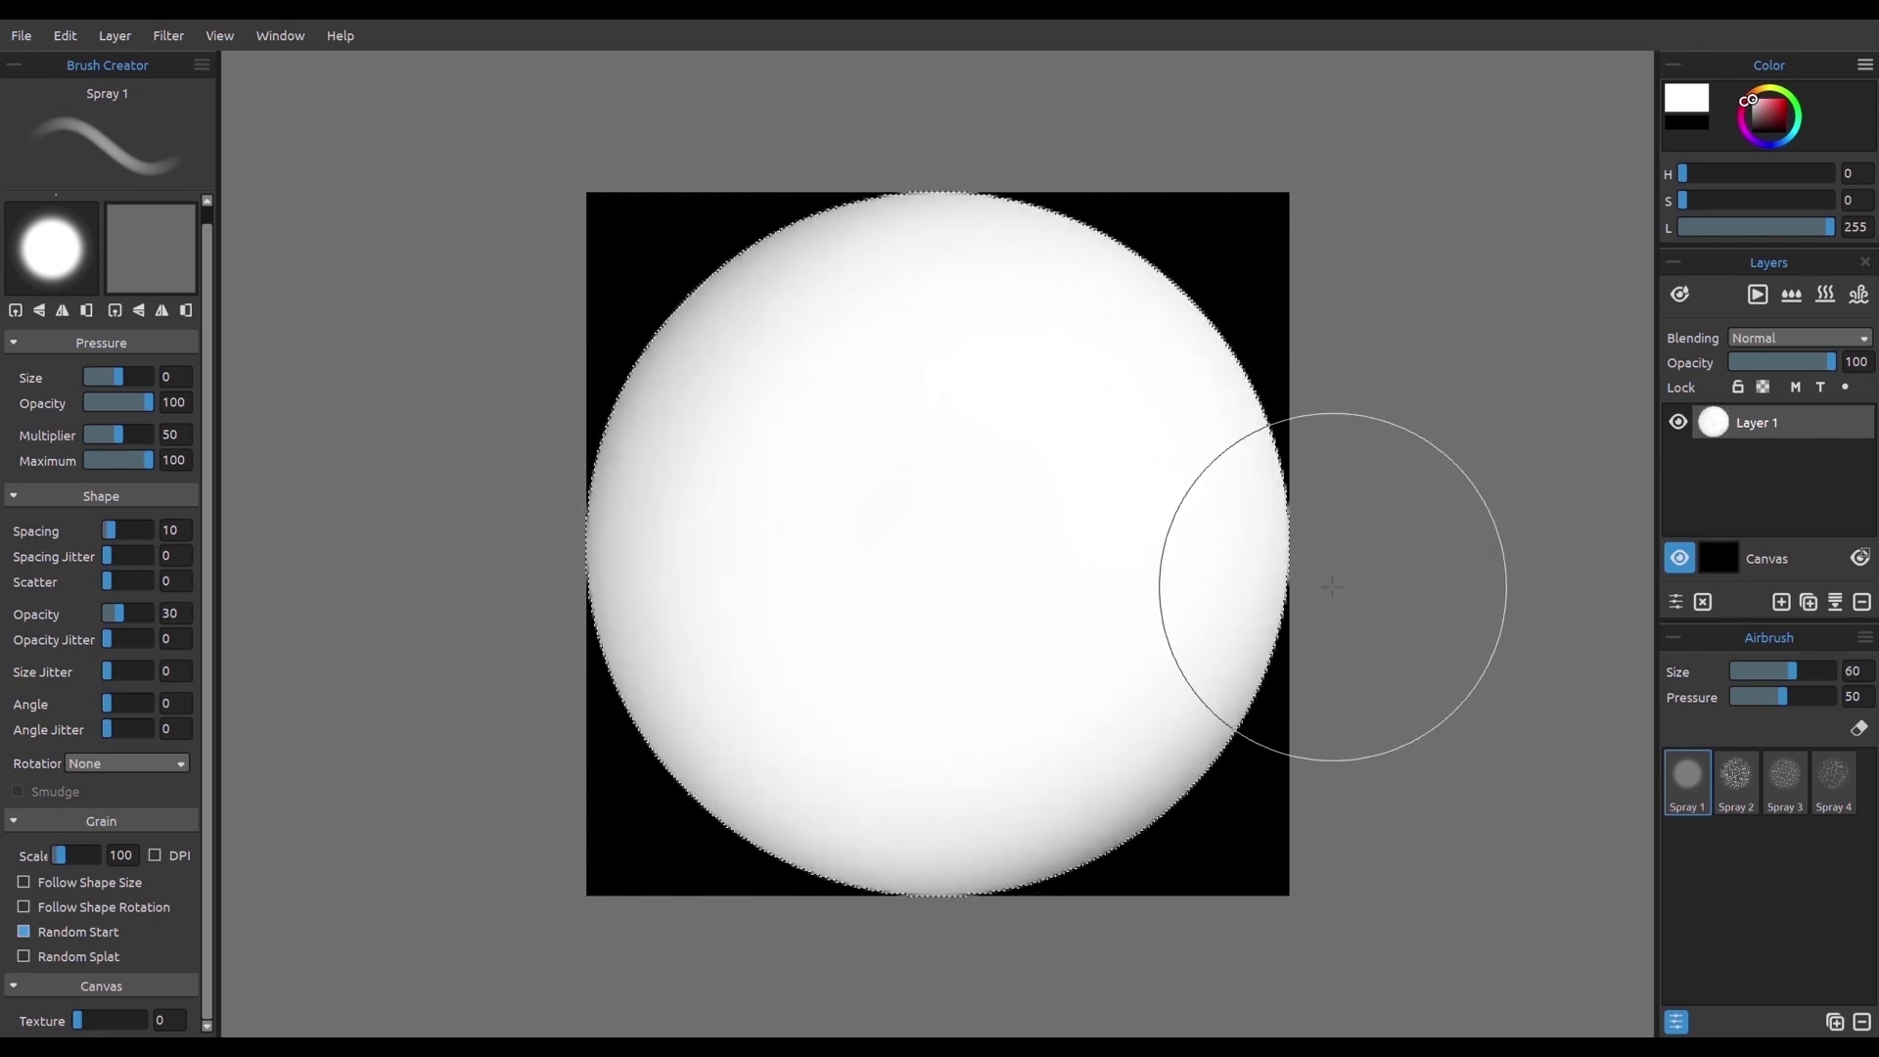
Step: Add a layer, spray the circle's interior in dark grey with lightness 33, reducing the airbrush to size 40, and deselect
left_click(1781, 601)
left_click(1708, 227)
double_click(1851, 227)
type("33")
mouse_move(1292, 381)
left_mouse_down()
mouse_move(1112, 398)
mouse_move(1119, 620)
mouse_move(964, 358)
mouse_move(956, 525)
mouse_move(861, 440)
mouse_move(734, 503)
mouse_move(692, 479)
mouse_move(1099, 457)
mouse_move(897, 290)
mouse_move(1048, 444)
mouse_move(1100, 400)
left_mouse_up()
key("[")
key("[")
key("[")
key("[")
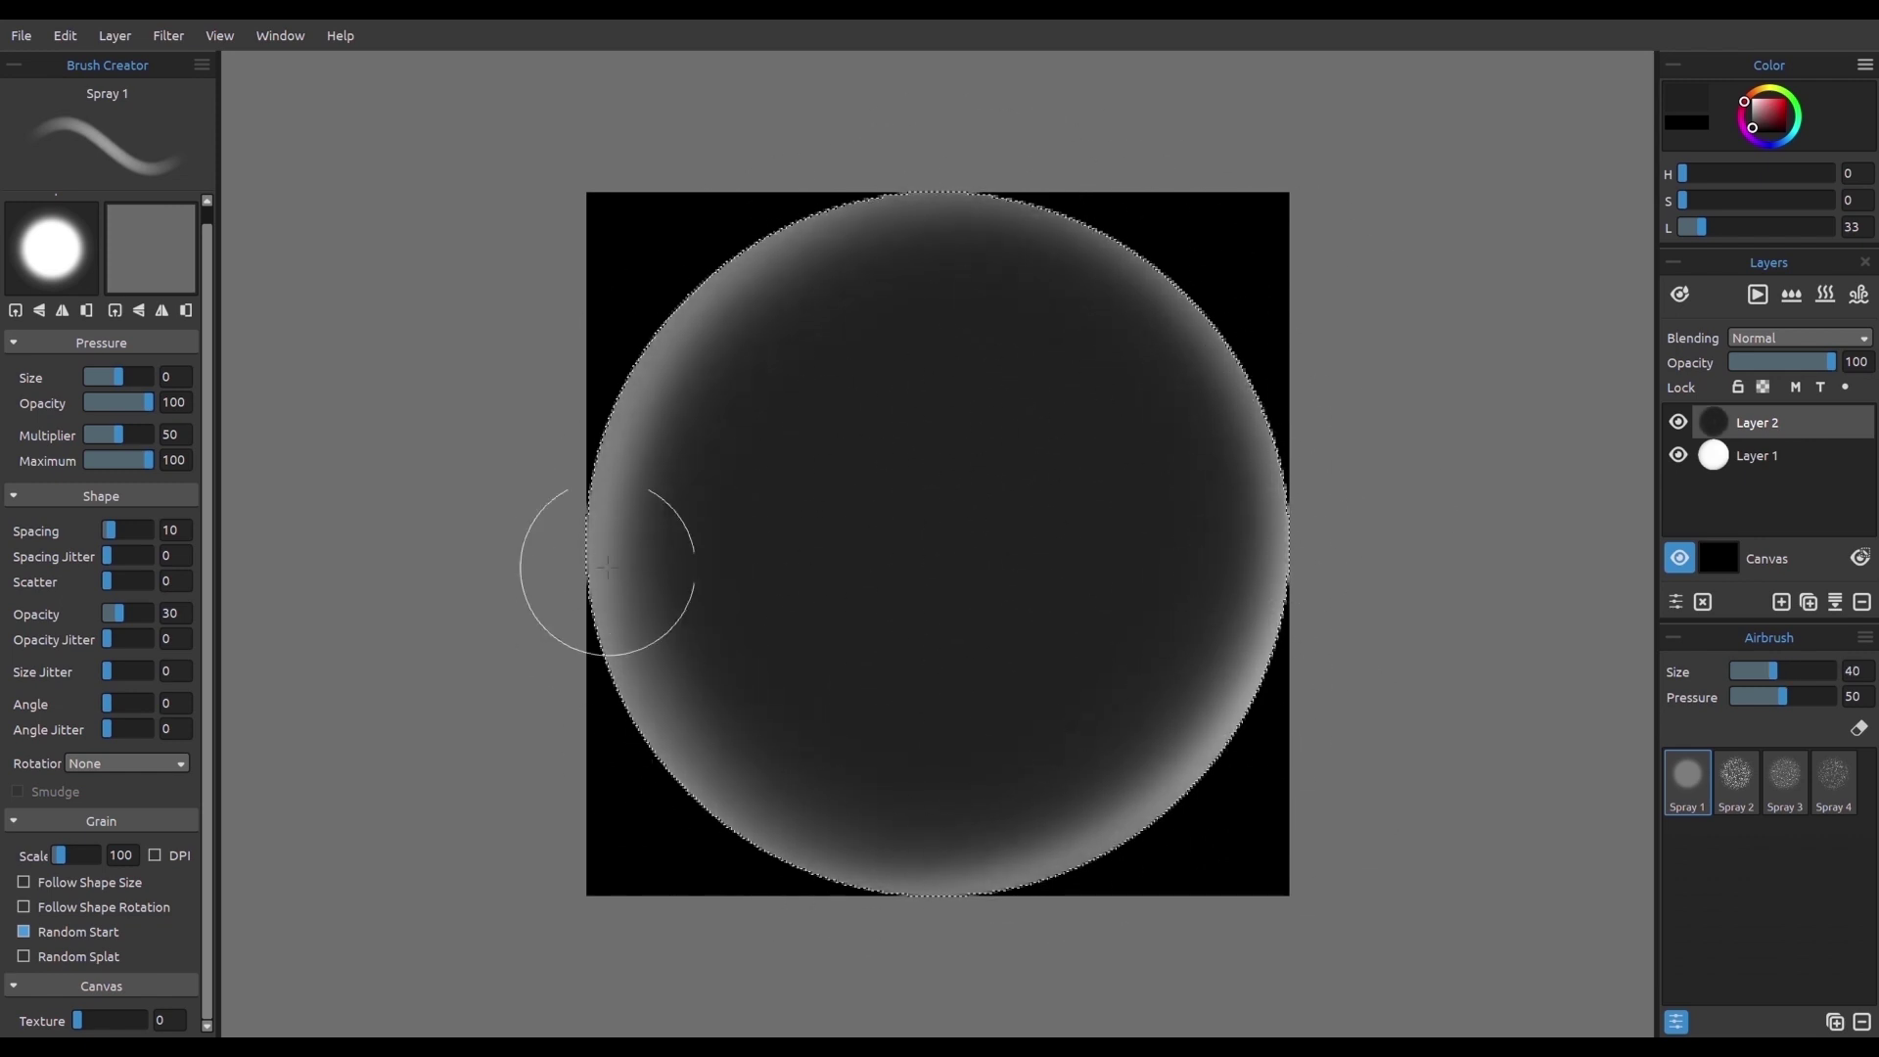
mouse_move(1171, 567)
left_mouse_down()
mouse_move(815, 275)
mouse_move(1220, 536)
mouse_move(918, 833)
left_mouse_up()
key("ctrl+d")
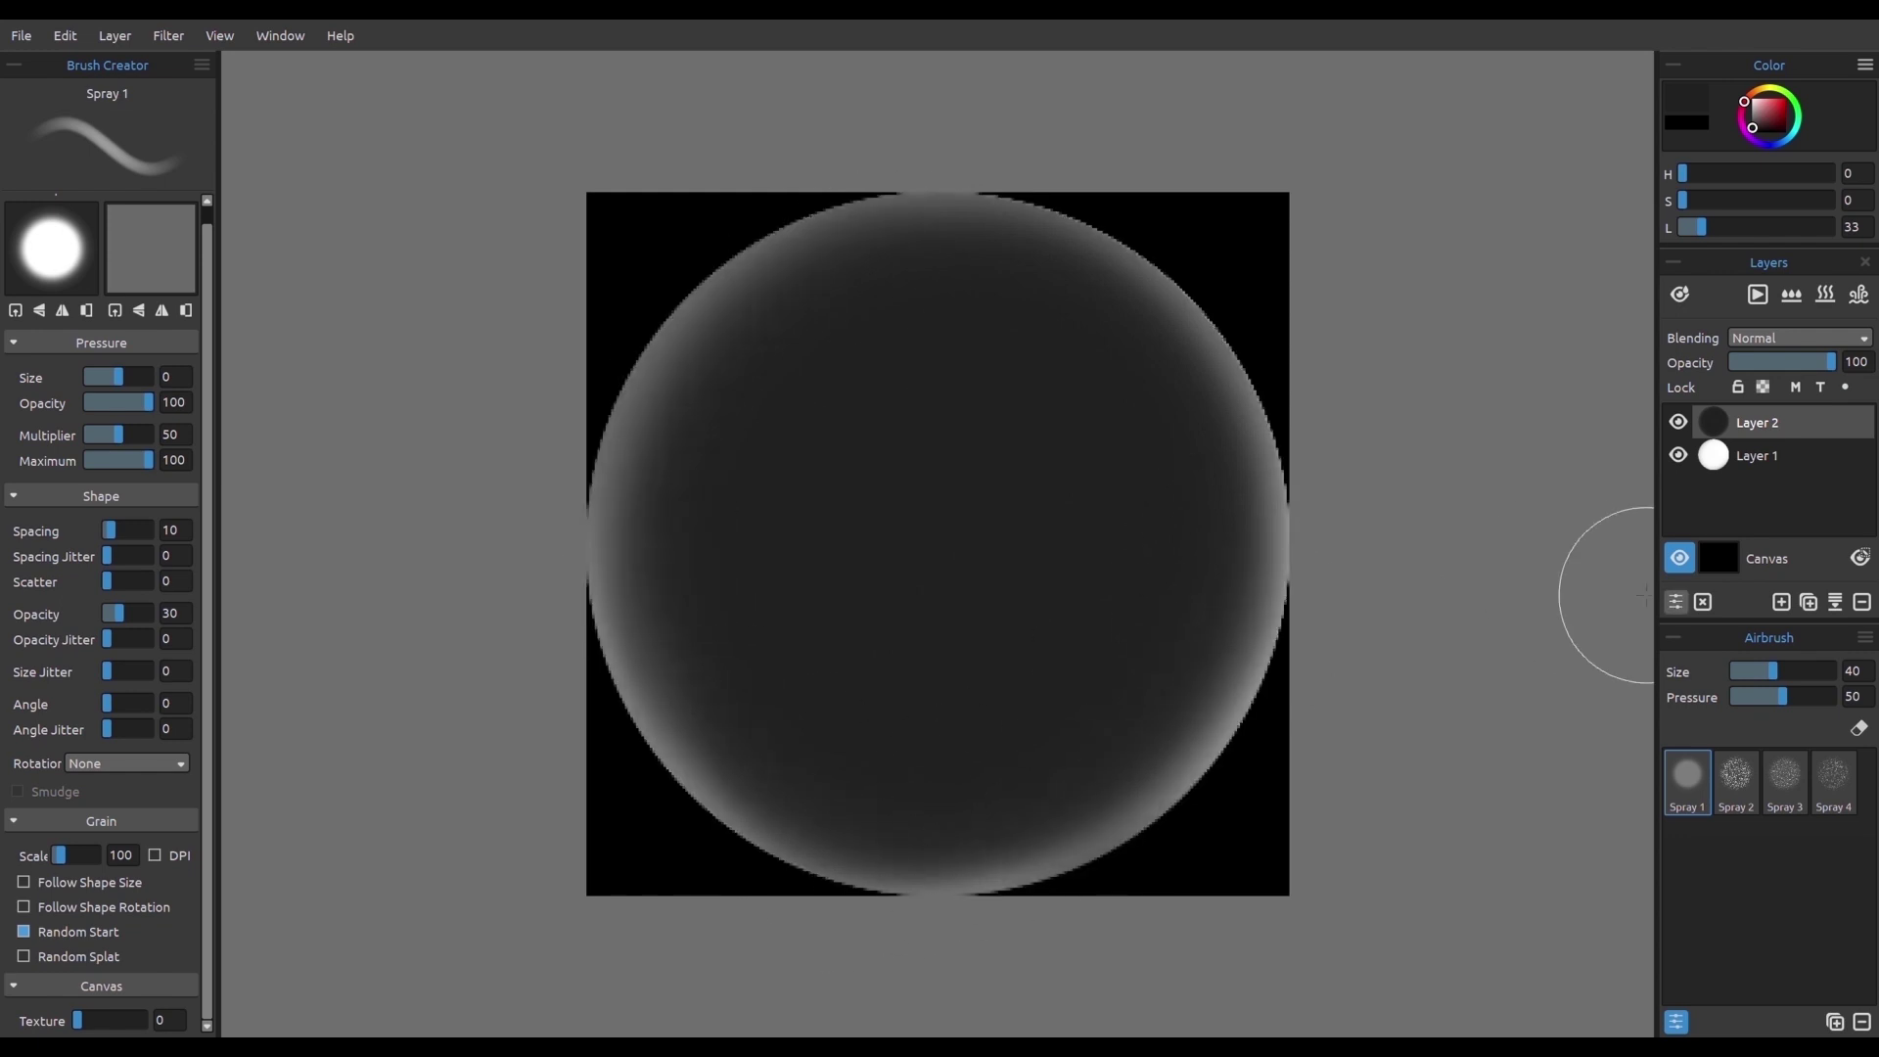
Step: Shrink the dark circle evenly about its centre to form a wide white ring and merge it with the layer below
key("ctrl+t")
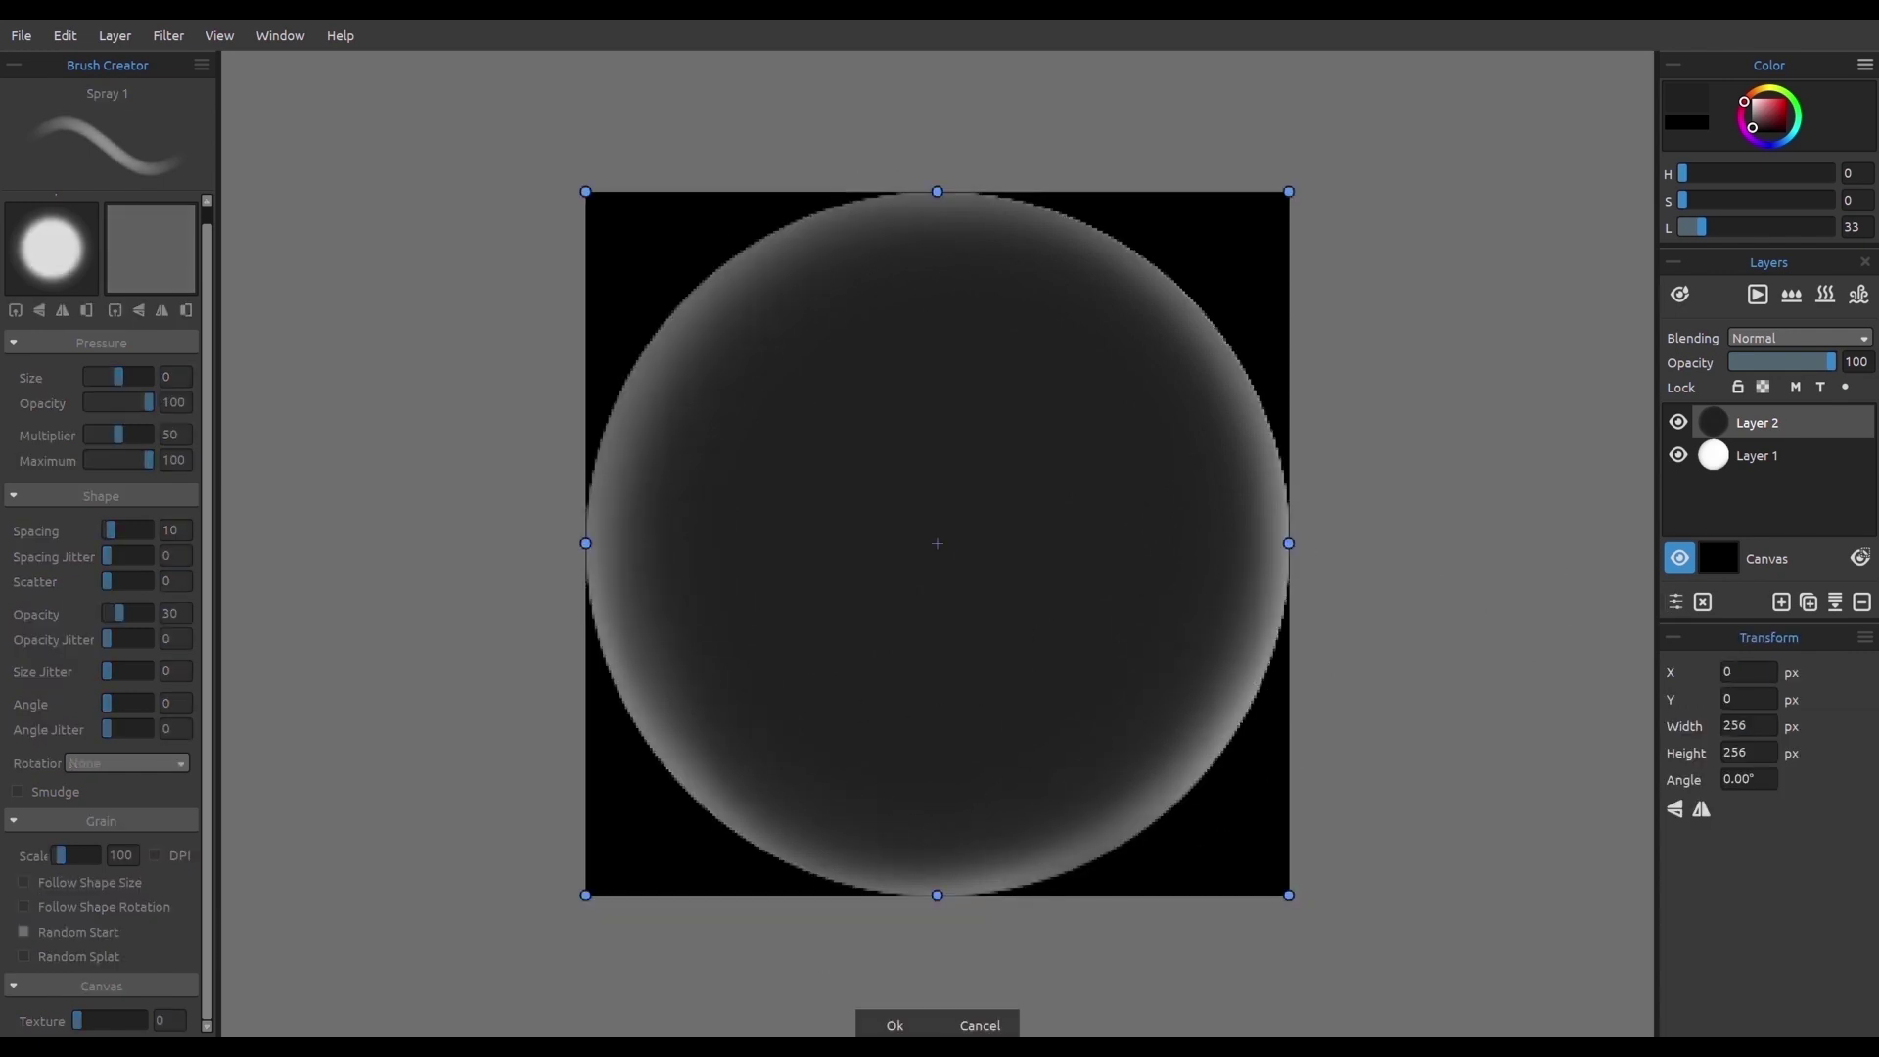
left_click_drag(1289, 192, 1181, 298)
left_click(910, 1023)
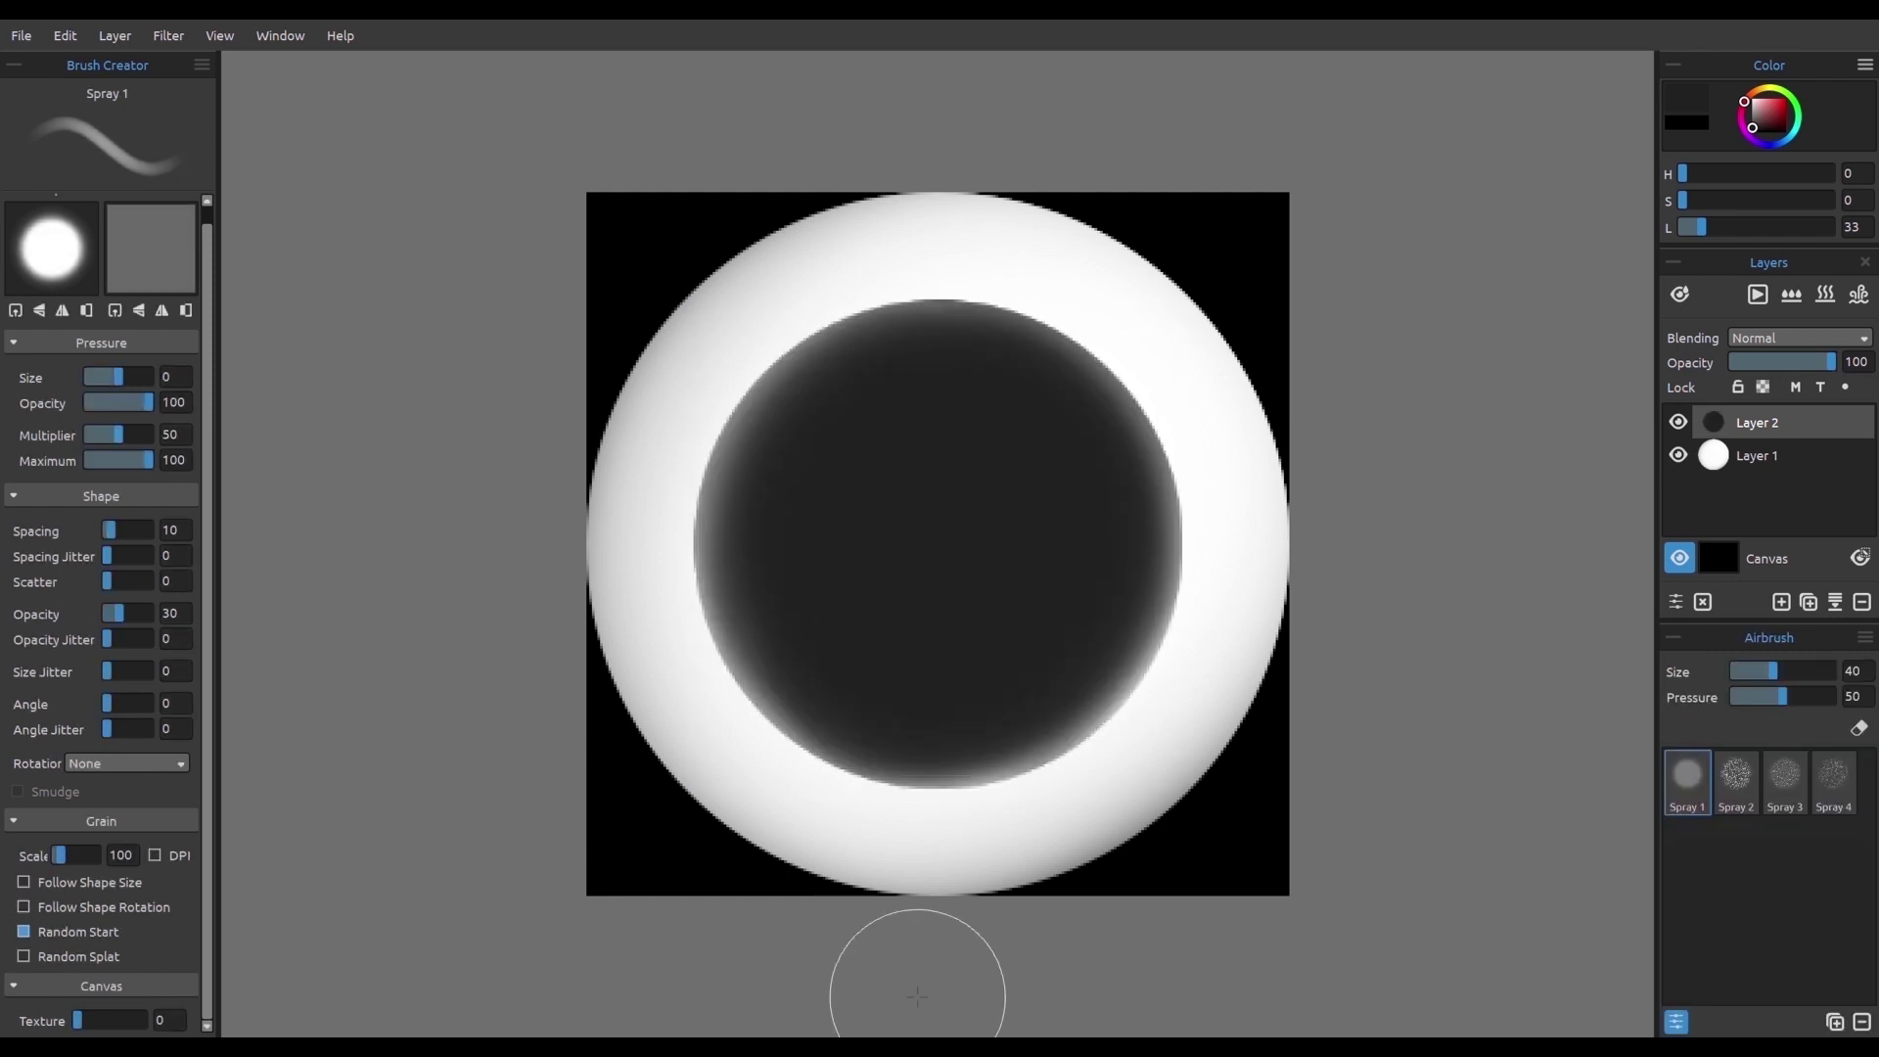
key("ctrl+e")
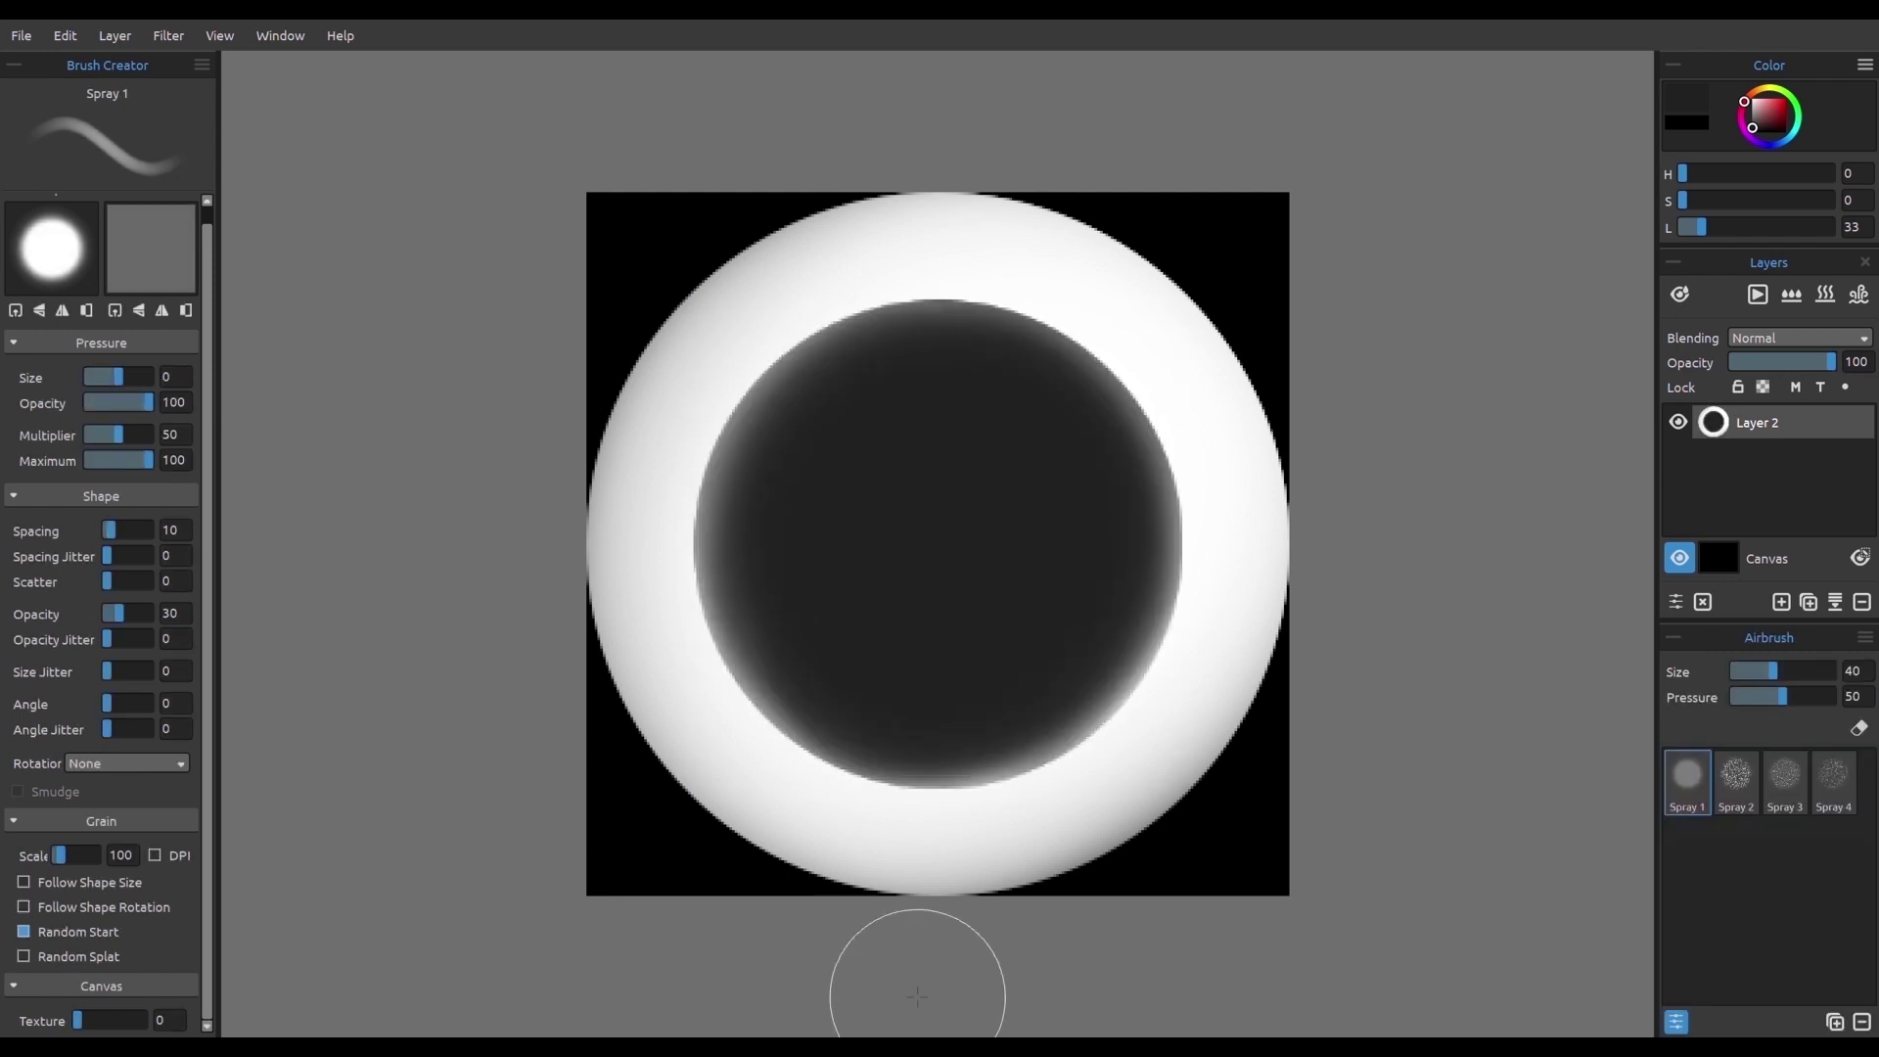
Step: Save the ring artwork as a PNG image named fat in the 1. Shapes brush folder
key("ctrl+s")
left_click(672, 865)
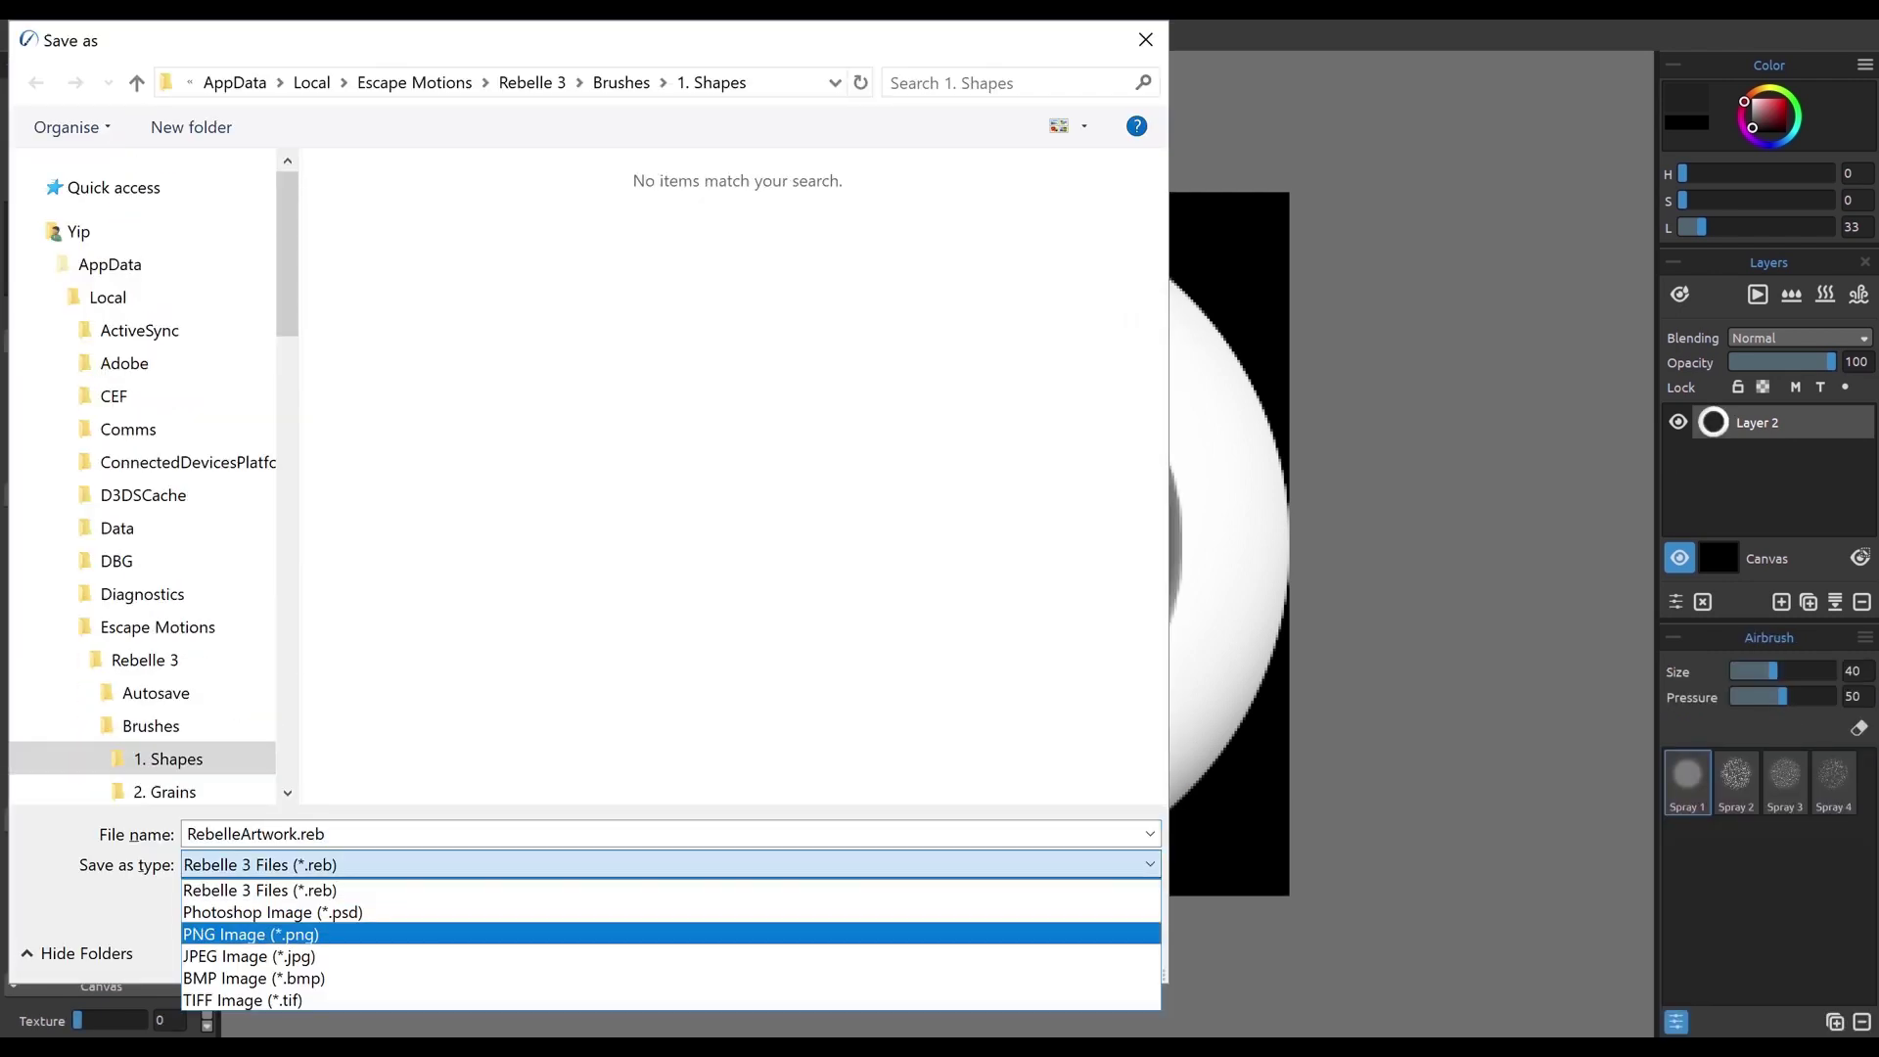
left_click(671, 936)
key("shift+Tab")
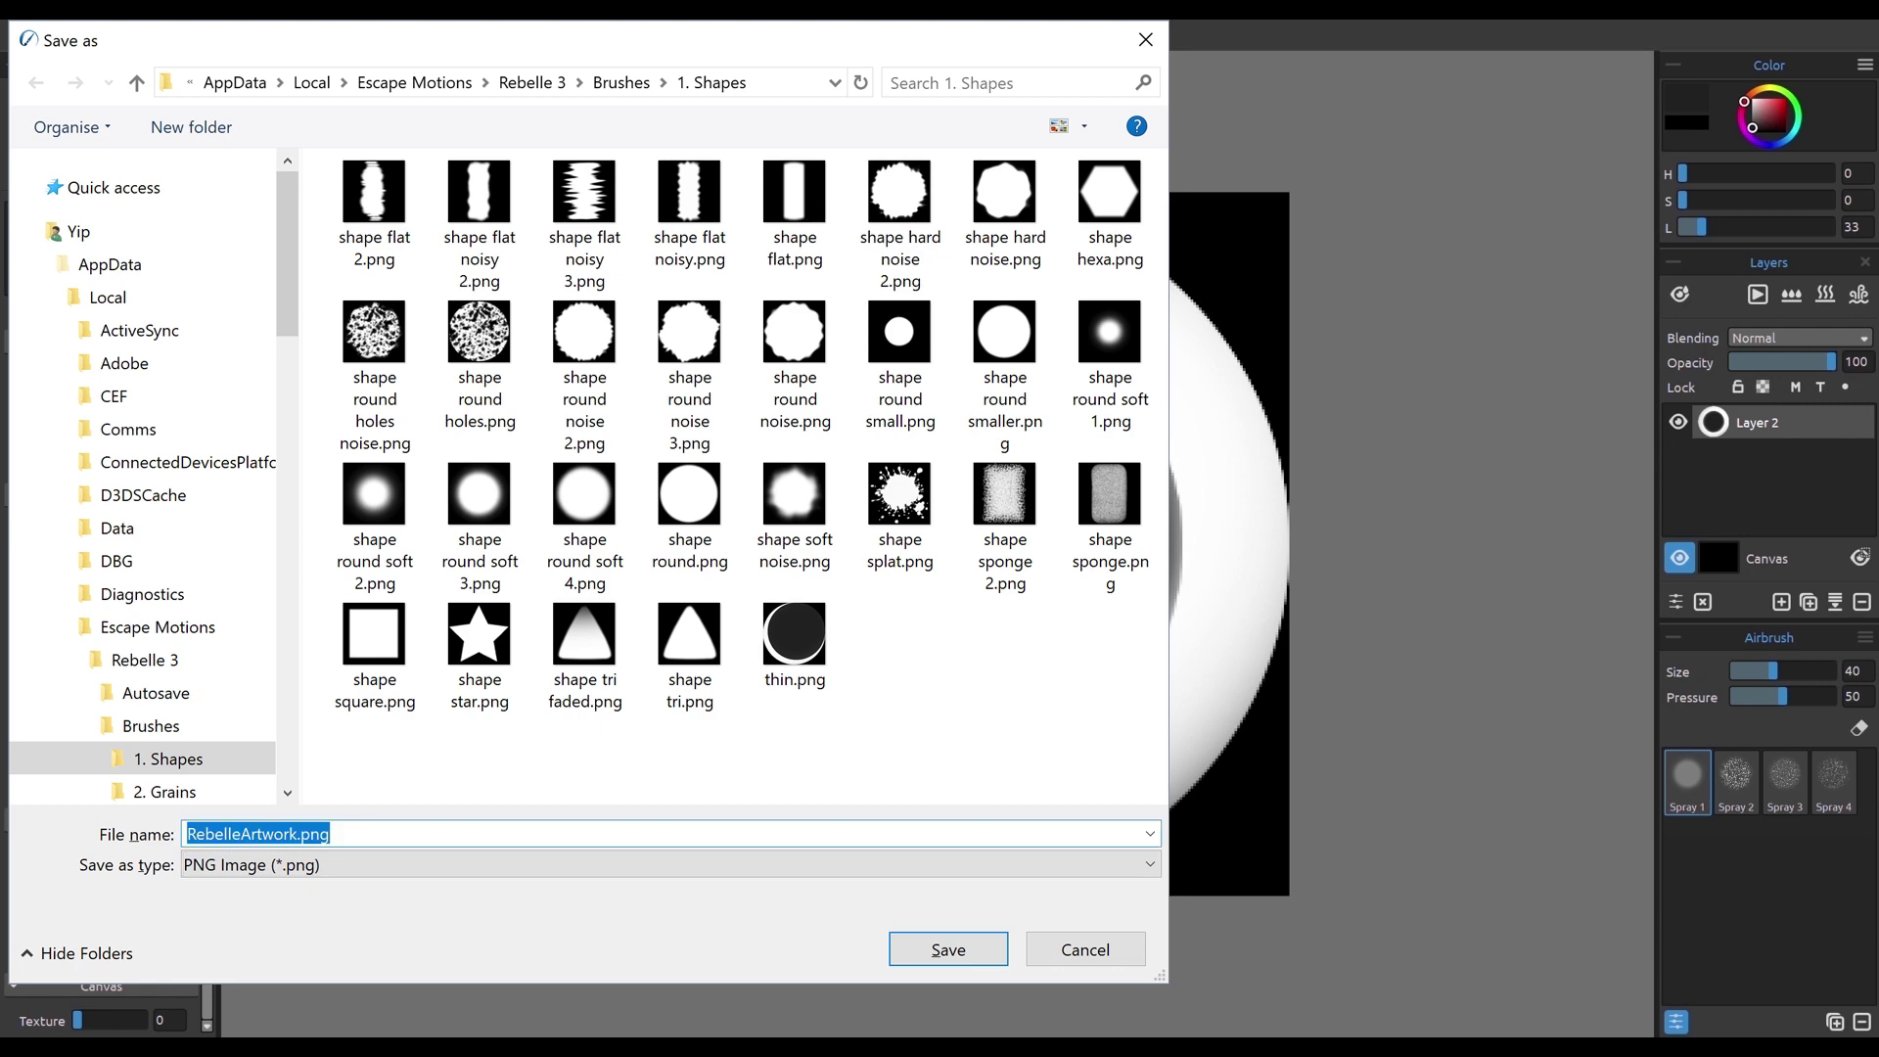
type("fat")
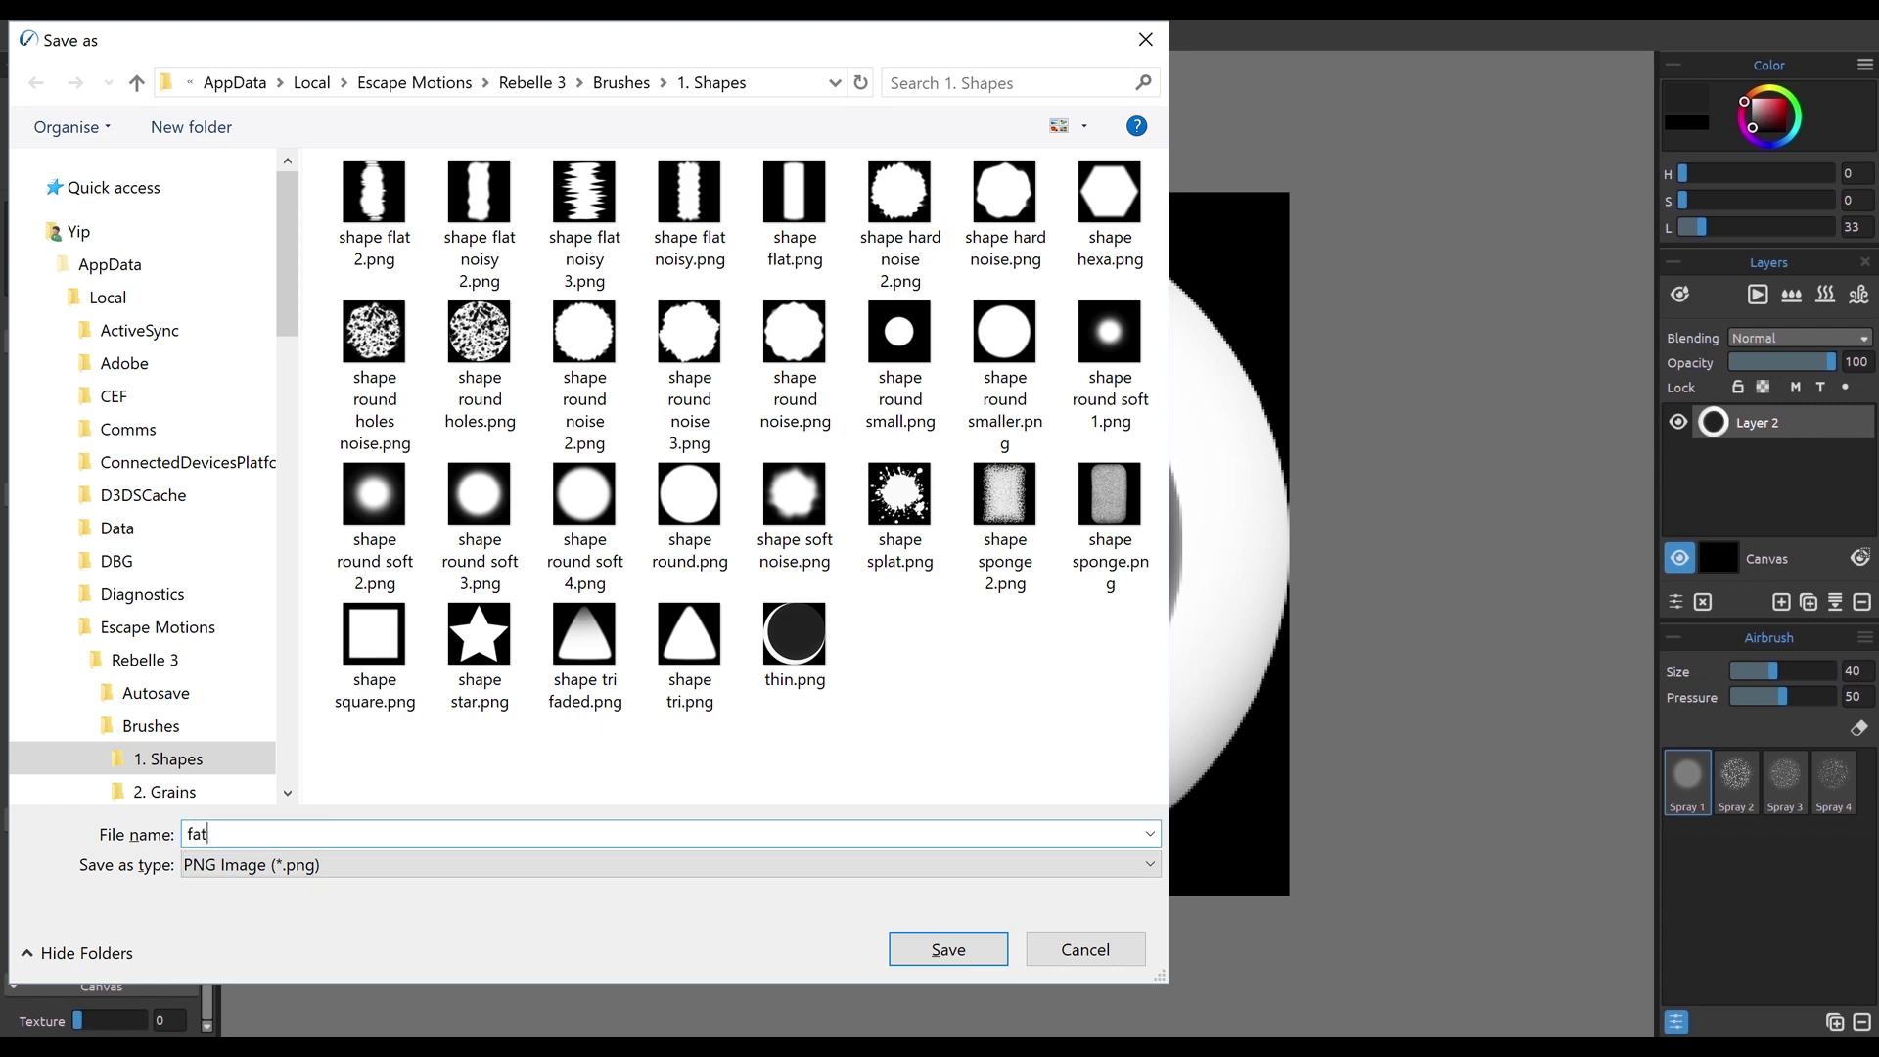
key("Return")
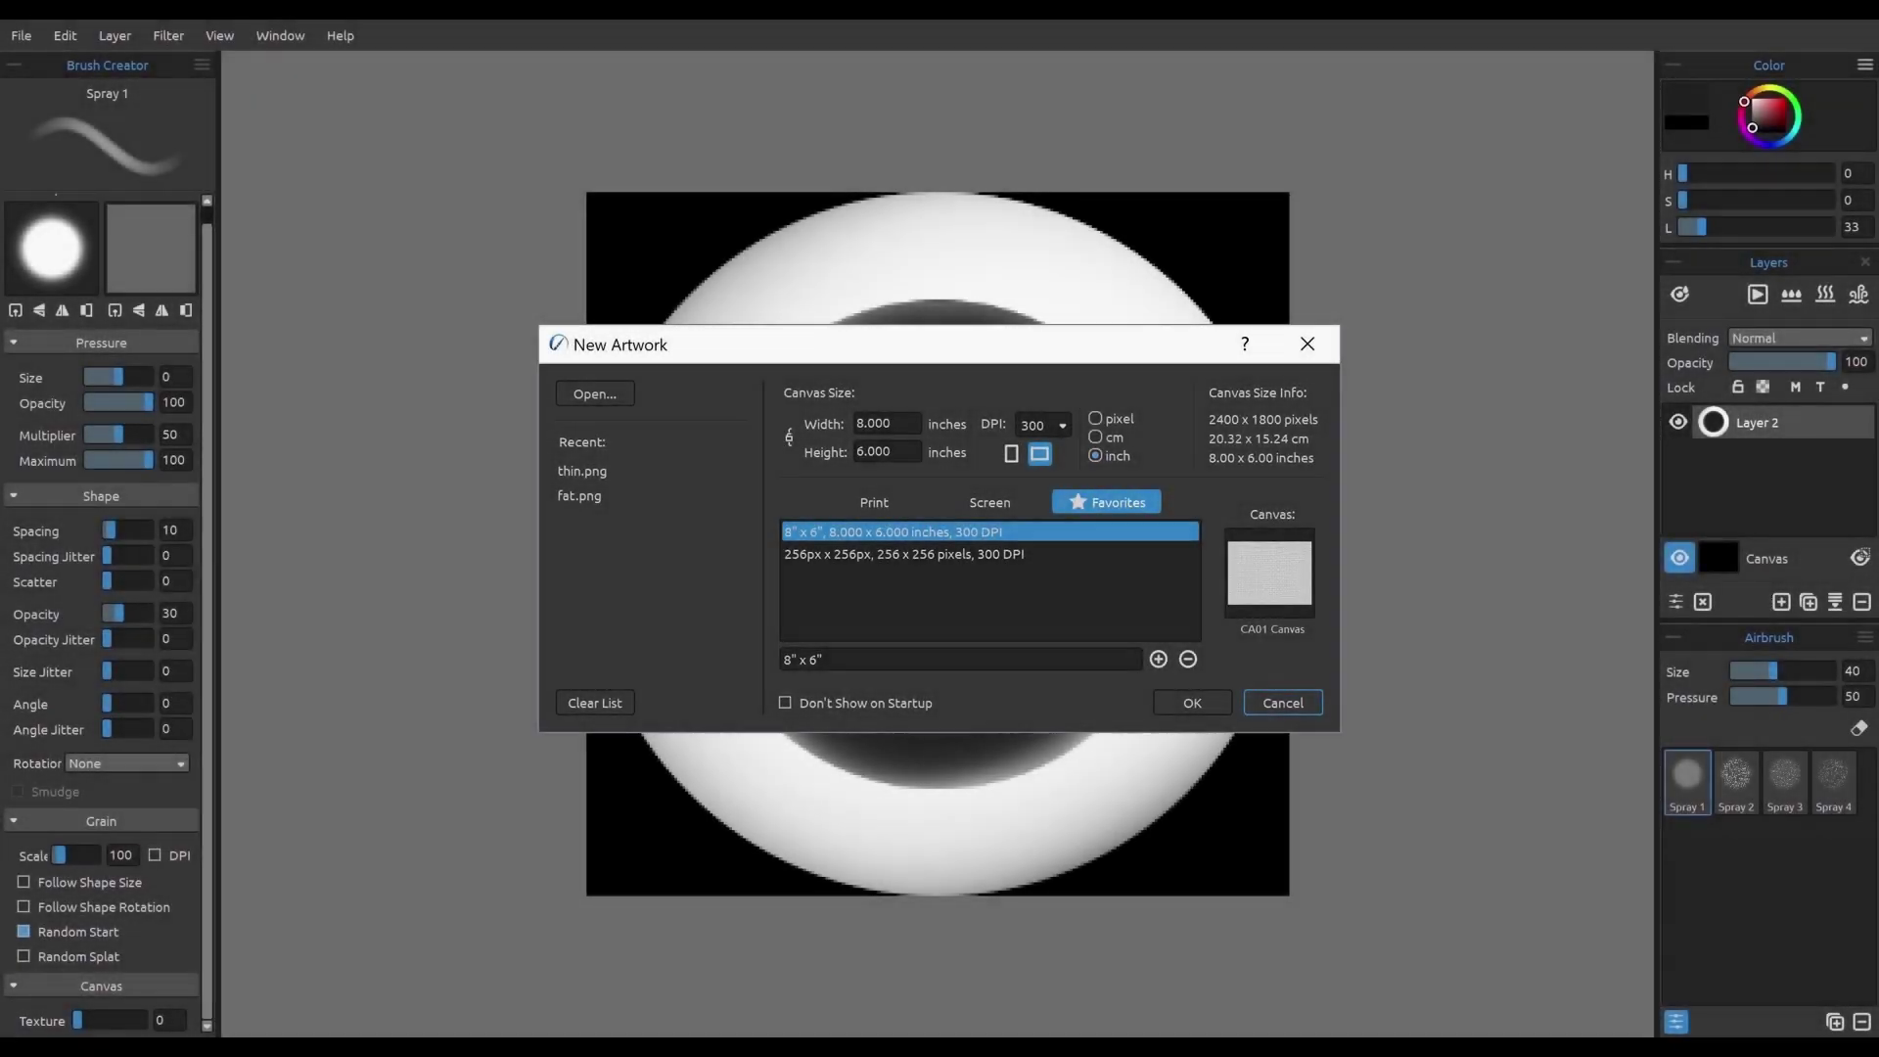
Step: Create an 8 × 6 inch canvas at 300 DPI and replace the acrylic Lean brush's shape with fat.png
key("Return")
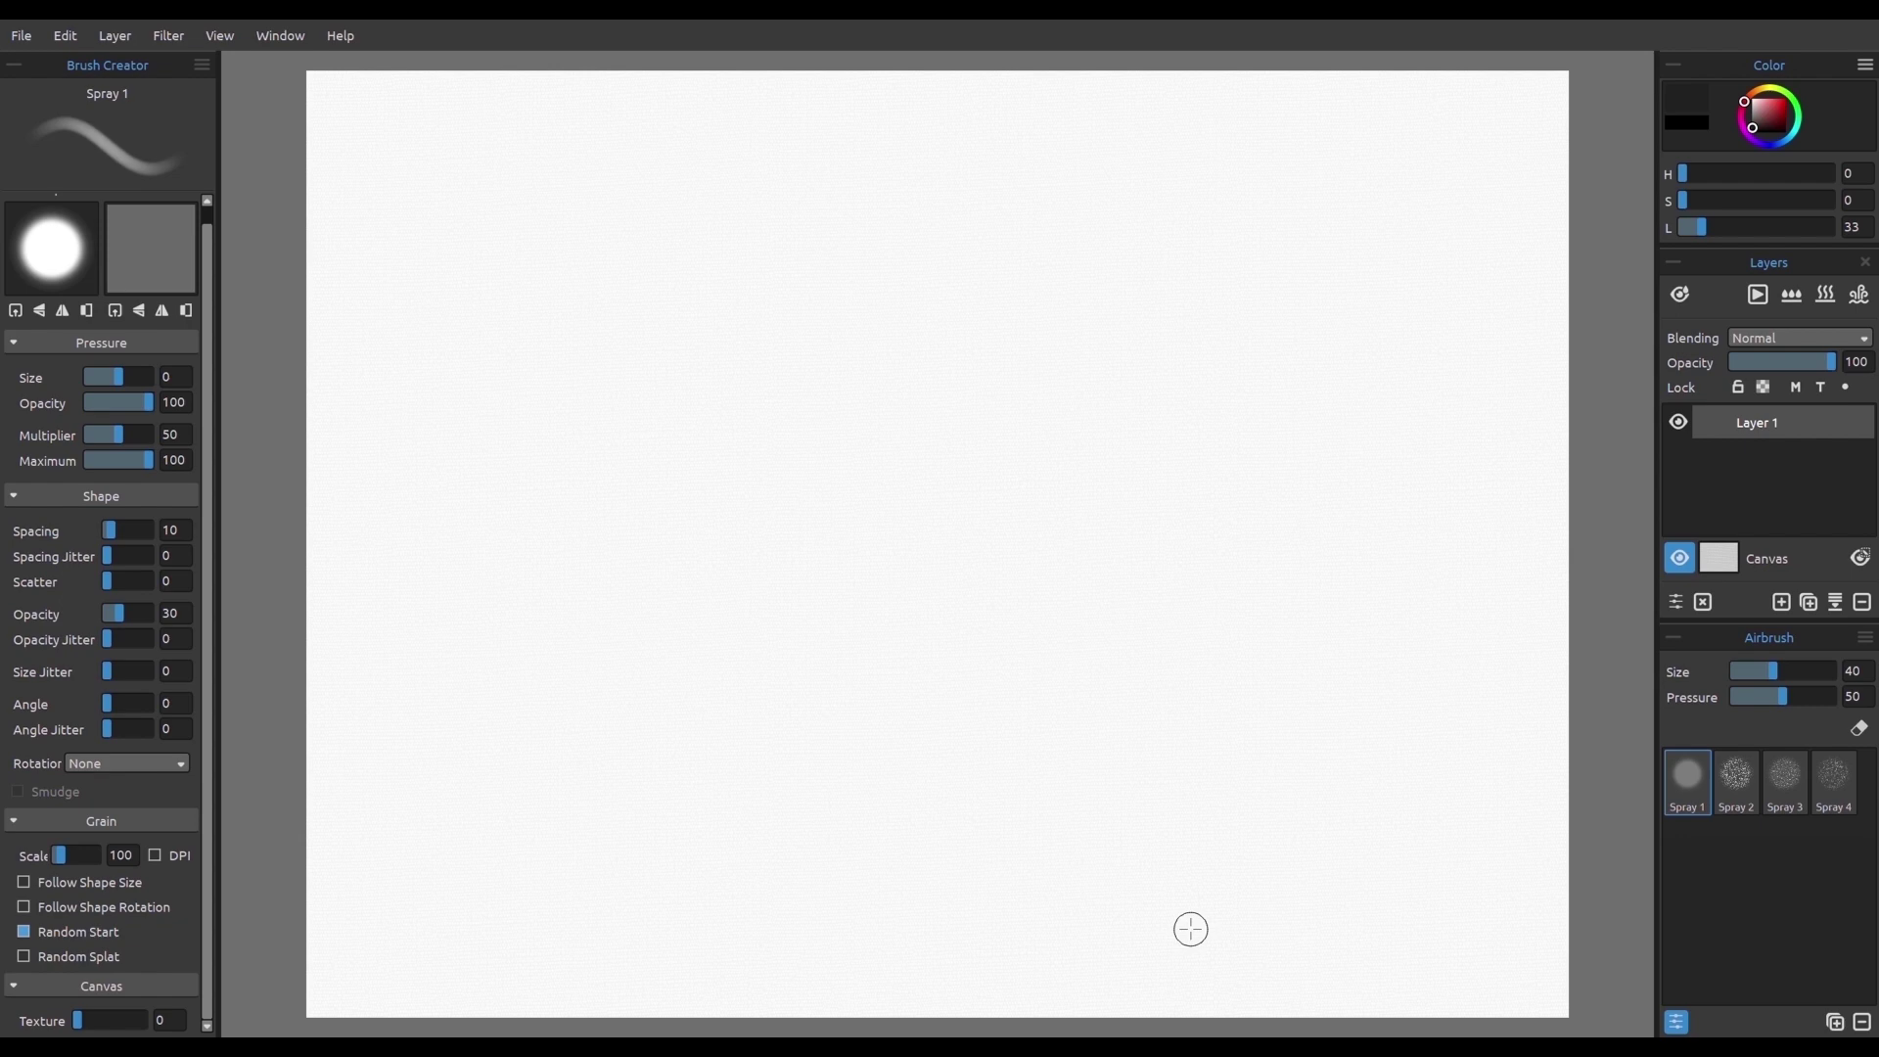
key("a")
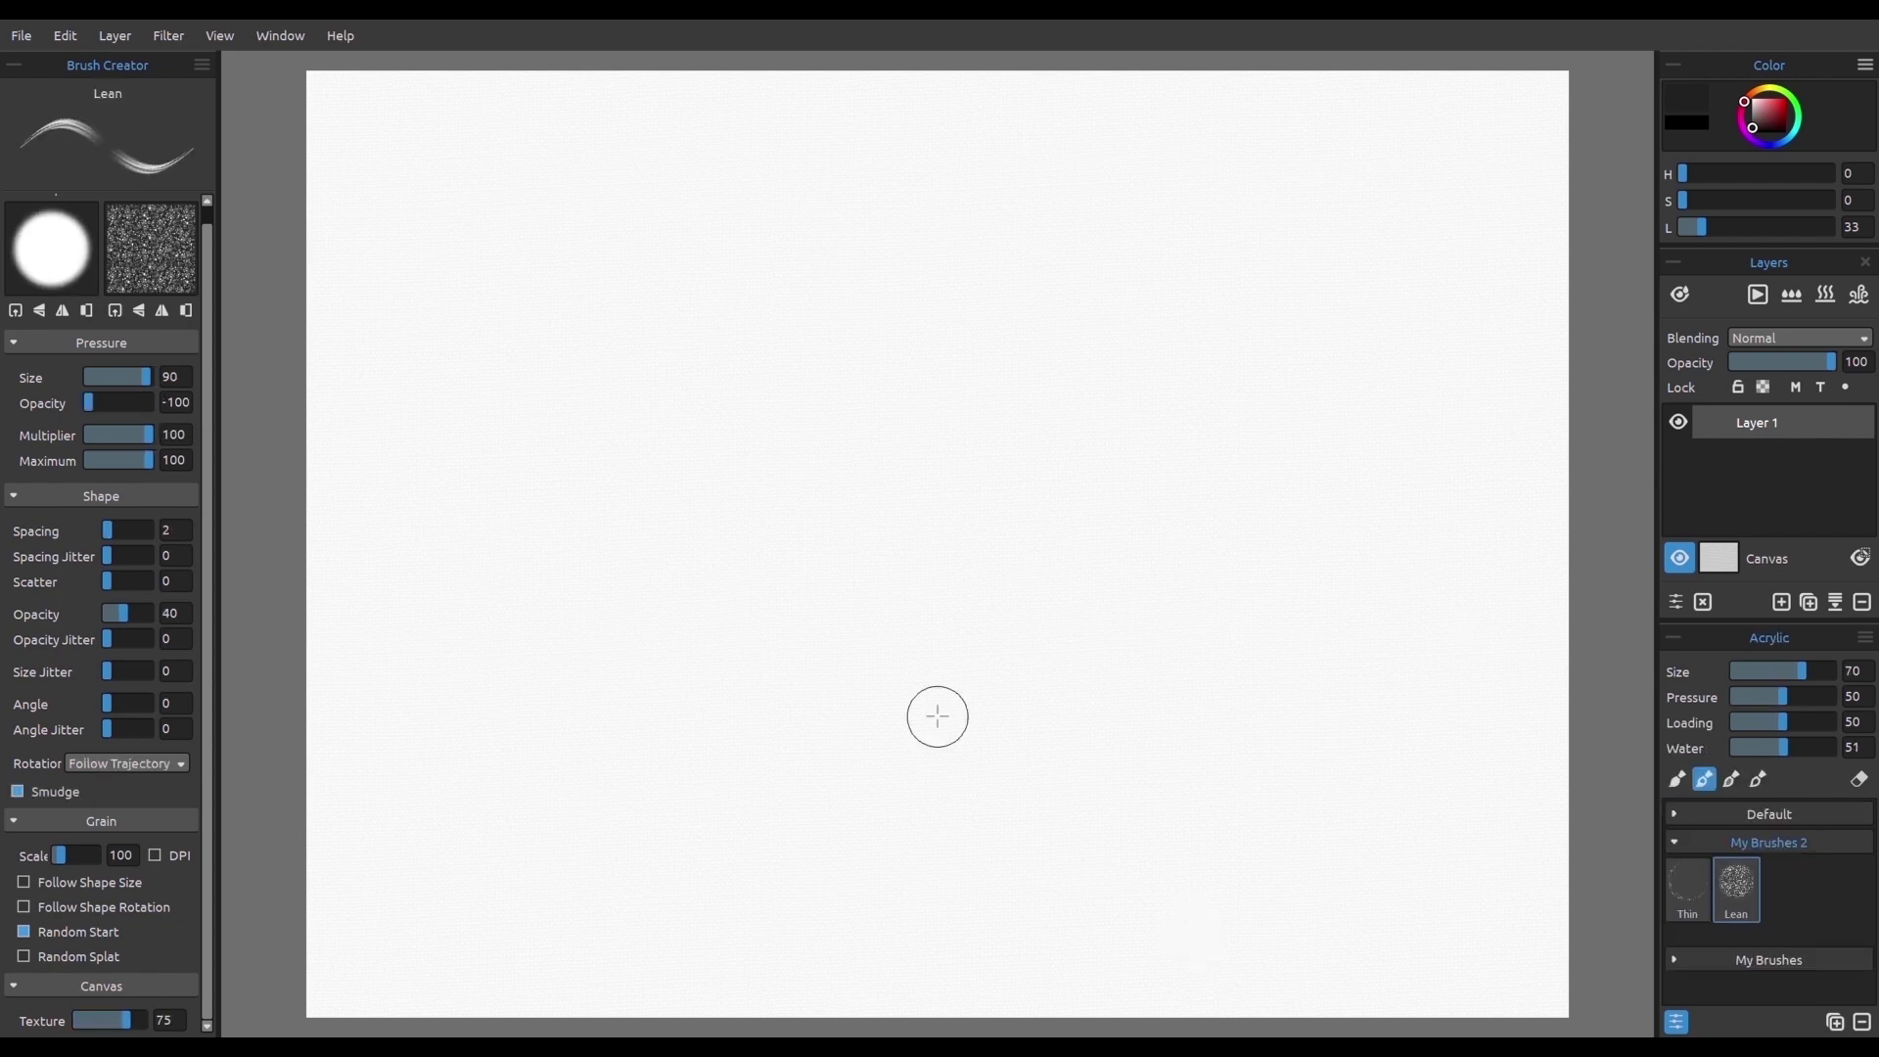
key("ctrl+o")
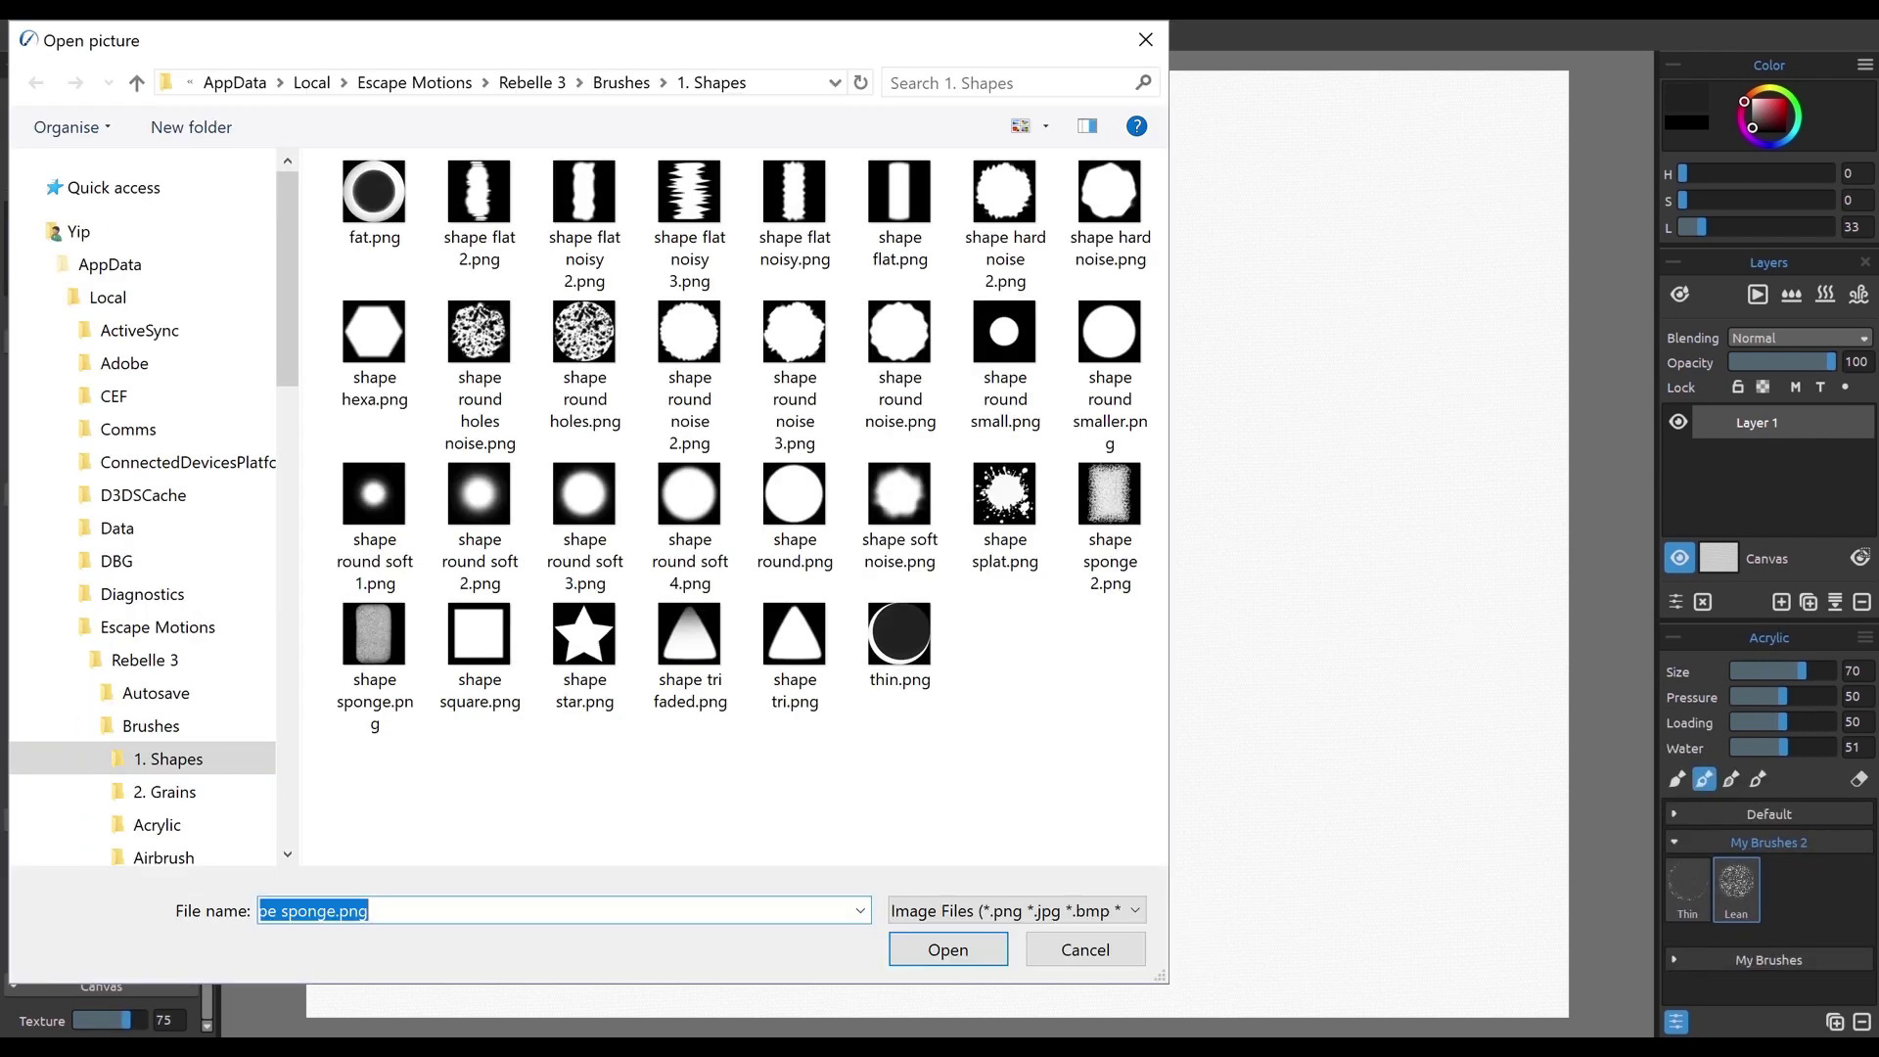
left_click(374, 203)
key("Return")
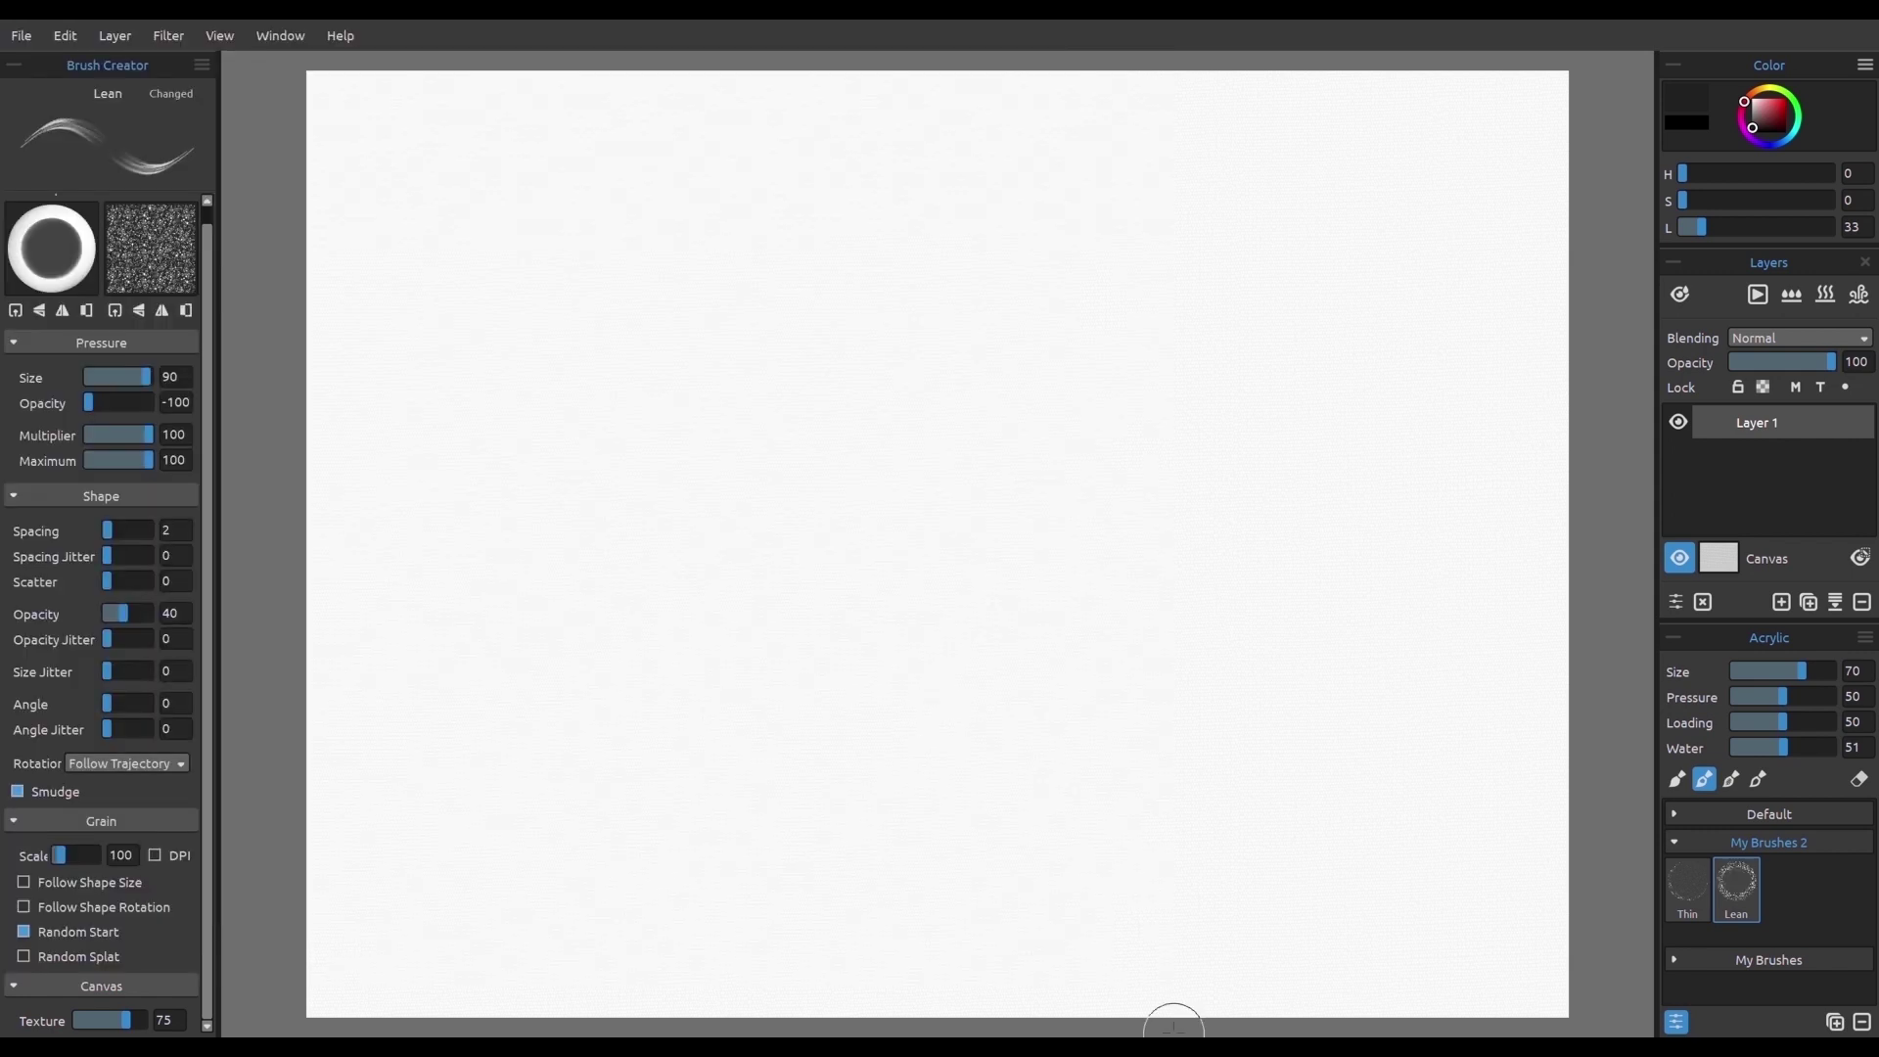
Step: Set the brush's grain to sponge 1.png, try it with a few strokes, and clear the canvas
left_click(150, 248)
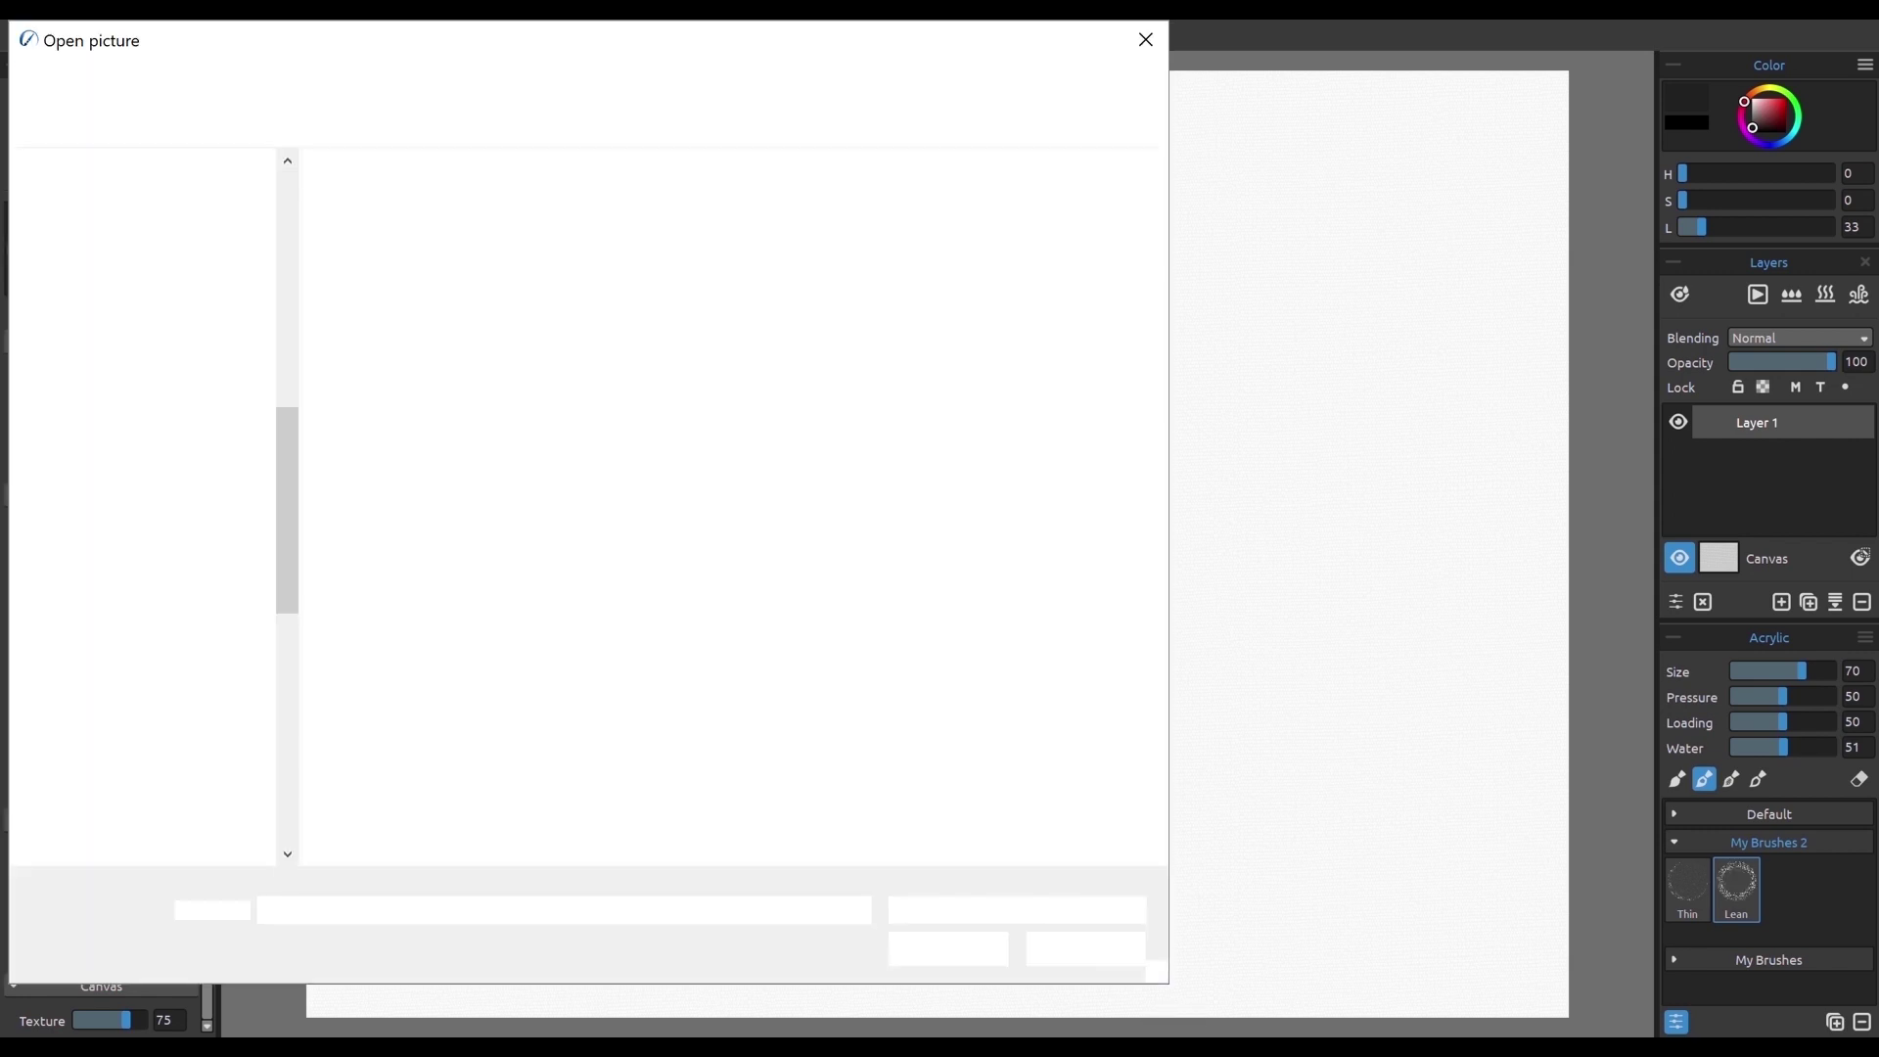
left_click(899, 331)
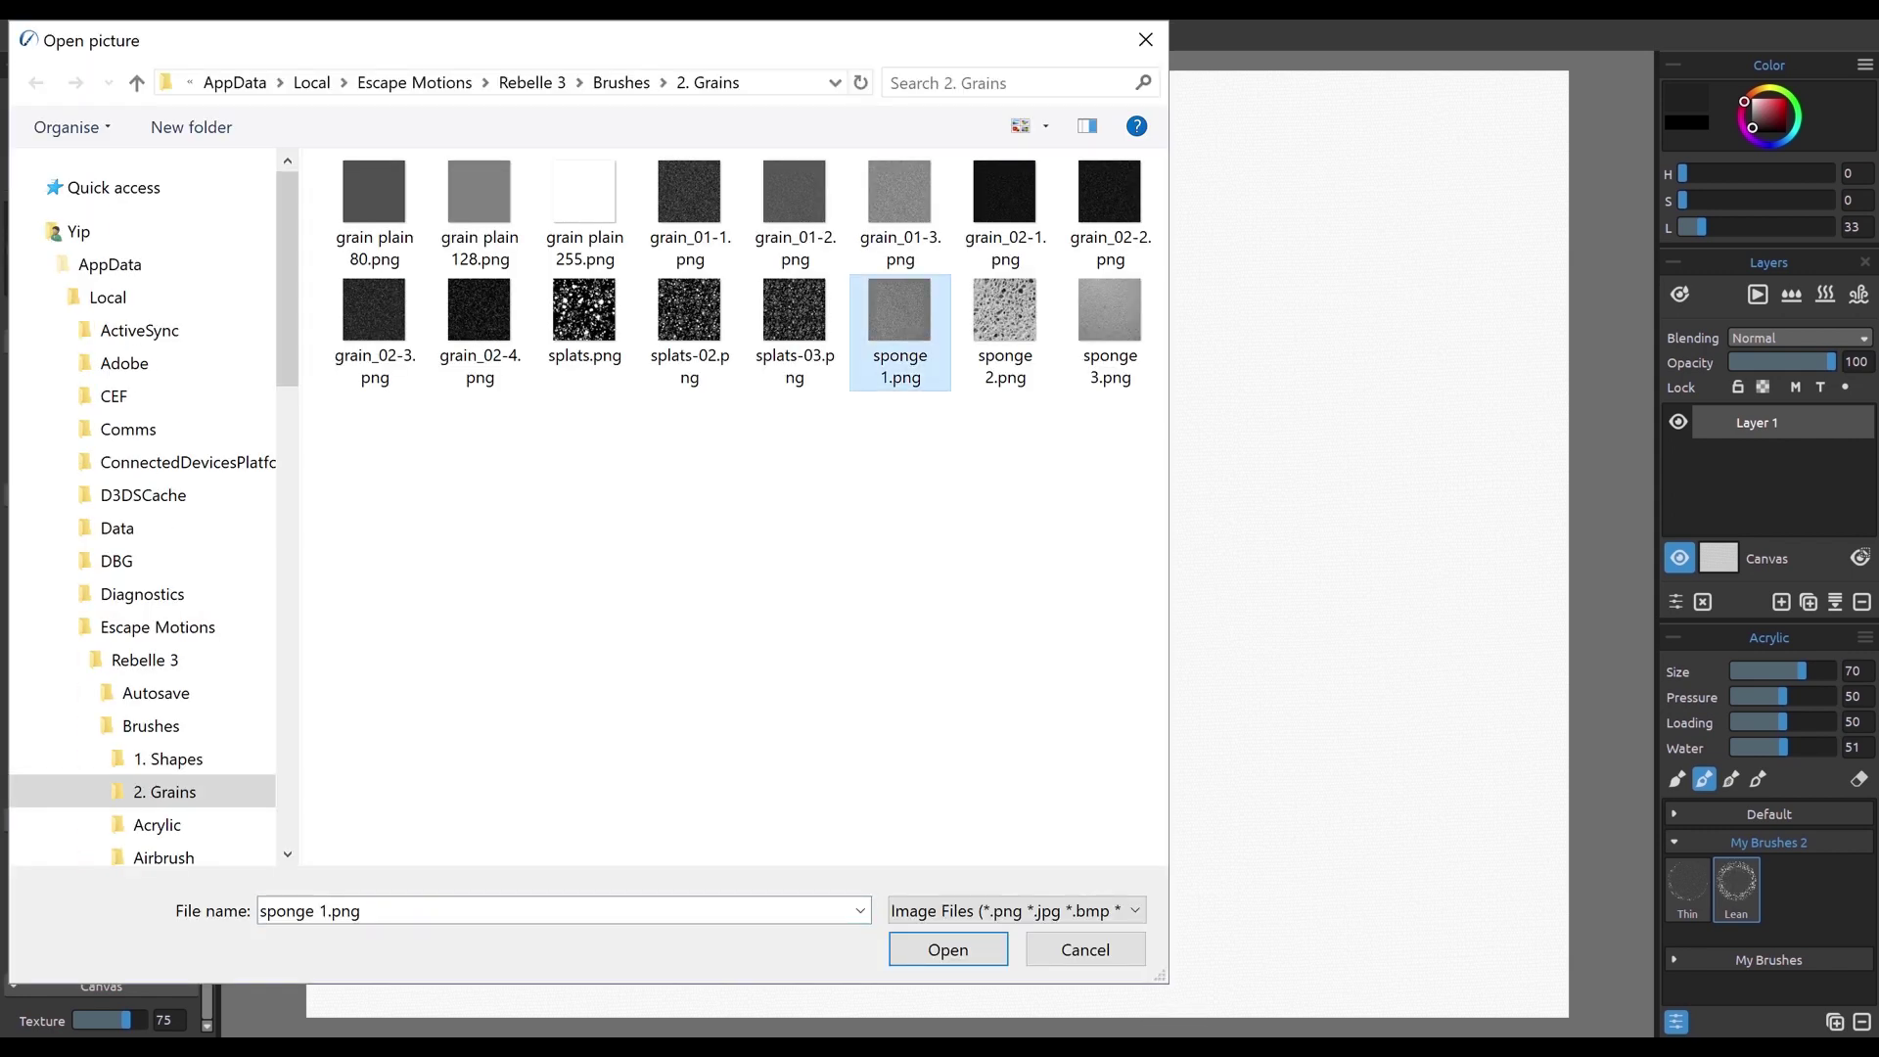
key("Return")
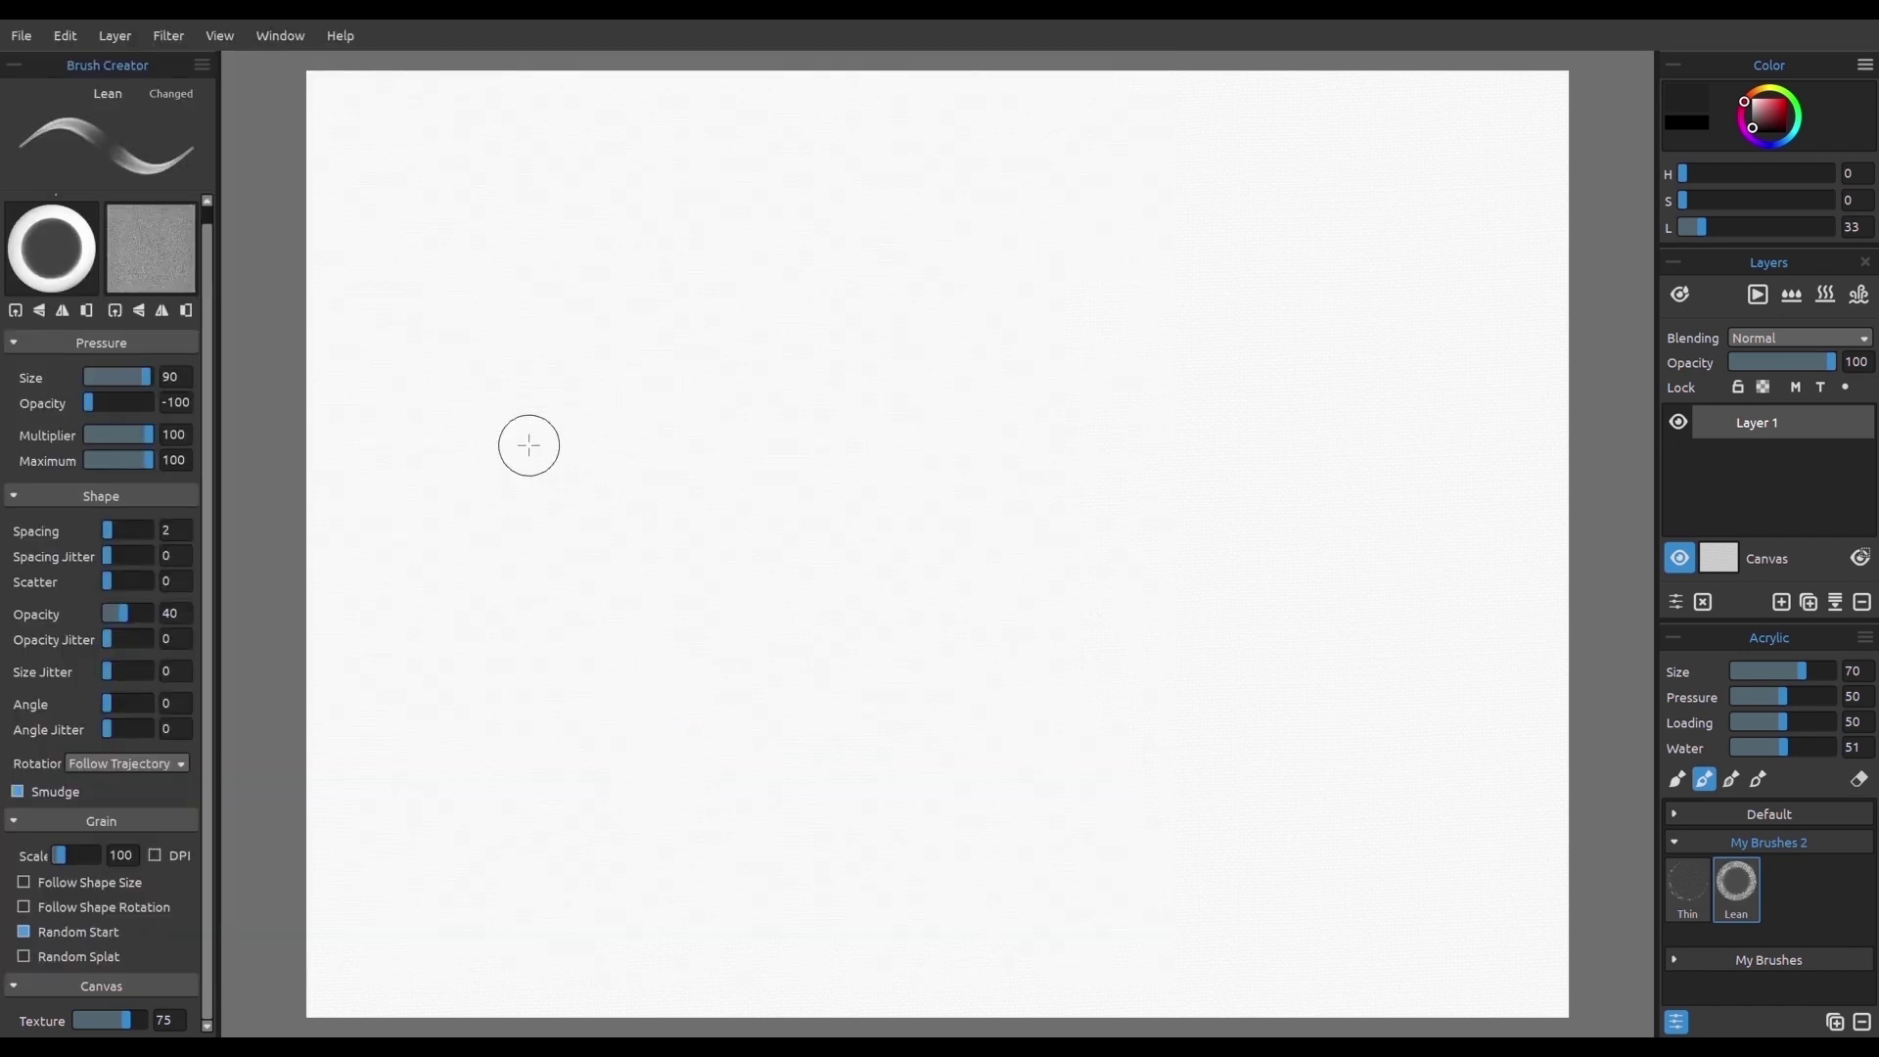
mouse_move(529, 487)
left_mouse_down()
mouse_move(697, 399)
mouse_move(550, 541)
left_mouse_up()
mouse_move(791, 396)
left_mouse_down()
mouse_move(641, 561)
mouse_move(685, 550)
left_mouse_up()
key("Delete")
Step: Set the brush's canvas texture to 20 and paint a group of curved dark test strokes
type("20")
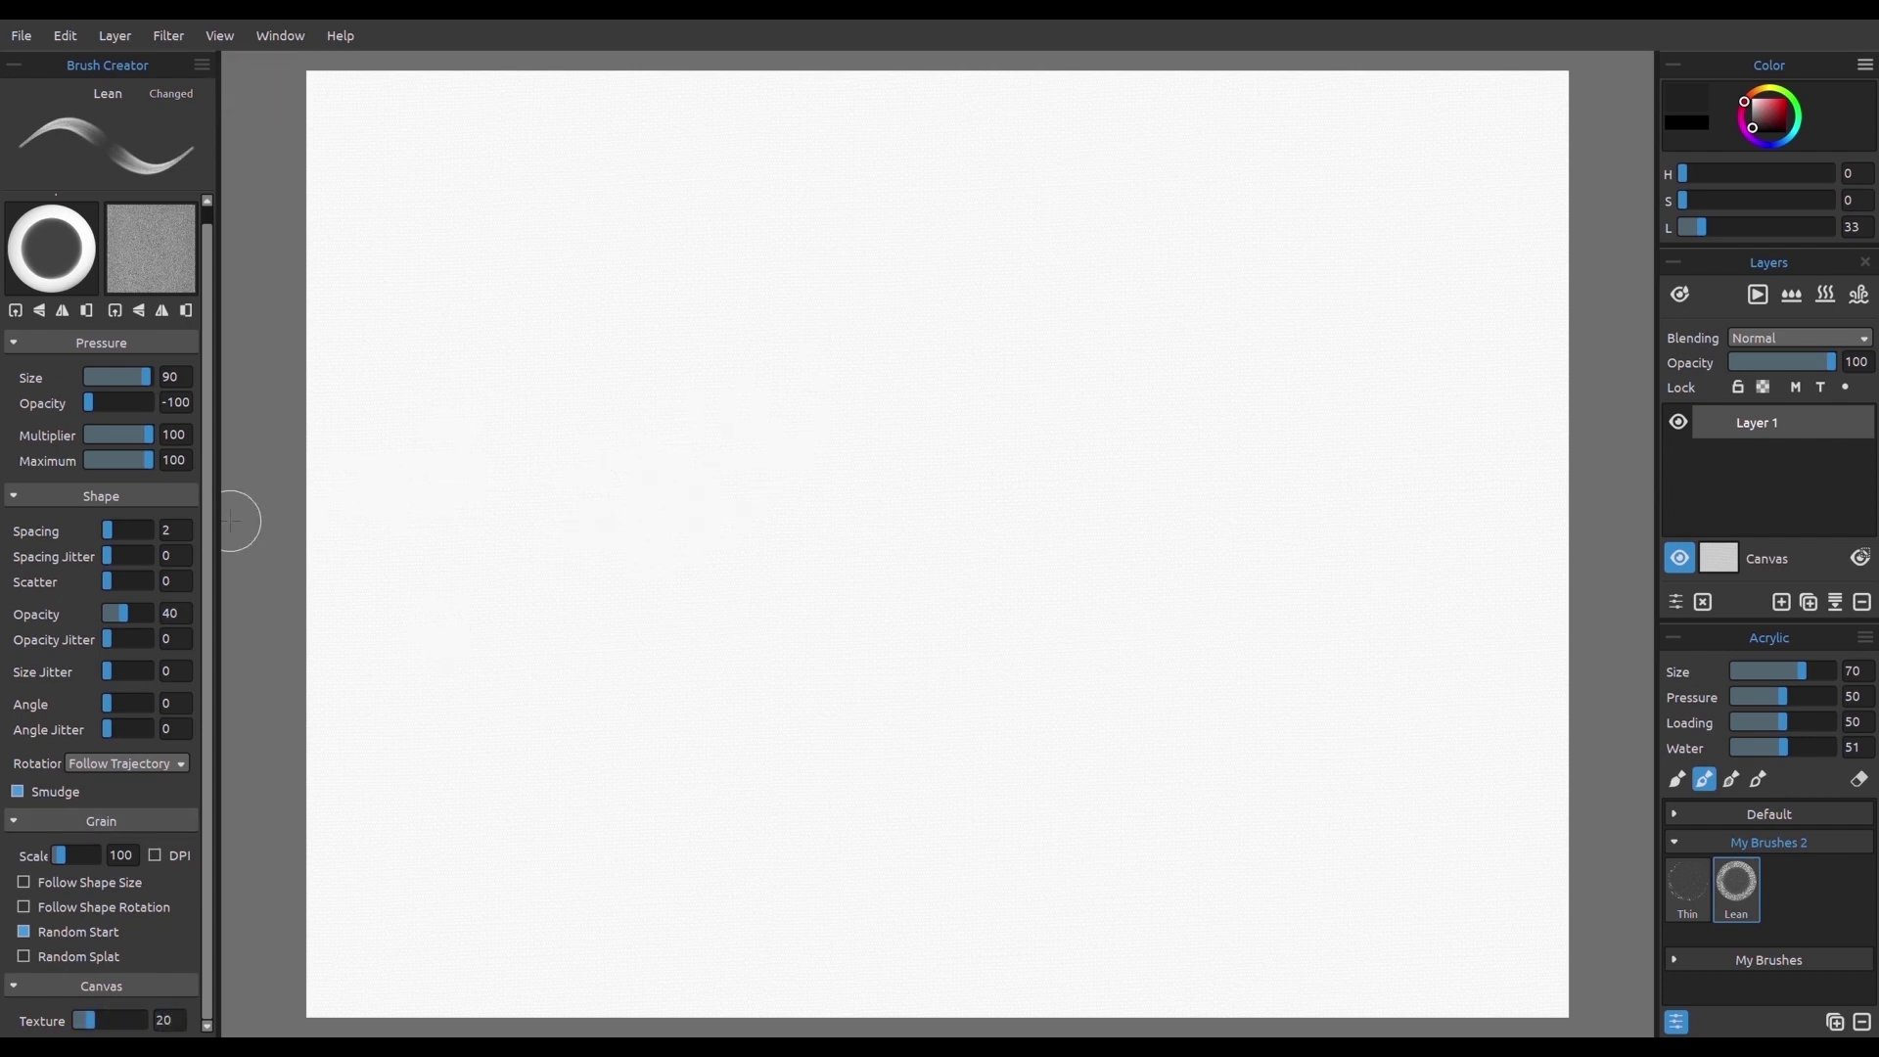
left_click_drag(489, 502, 654, 389)
mouse_move(718, 333)
left_mouse_down()
mouse_move(522, 568)
mouse_move(597, 568)
left_mouse_up()
mouse_move(788, 346)
left_mouse_down()
mouse_move(701, 515)
mouse_move(592, 629)
left_mouse_up()
left_click_drag(824, 352, 622, 638)
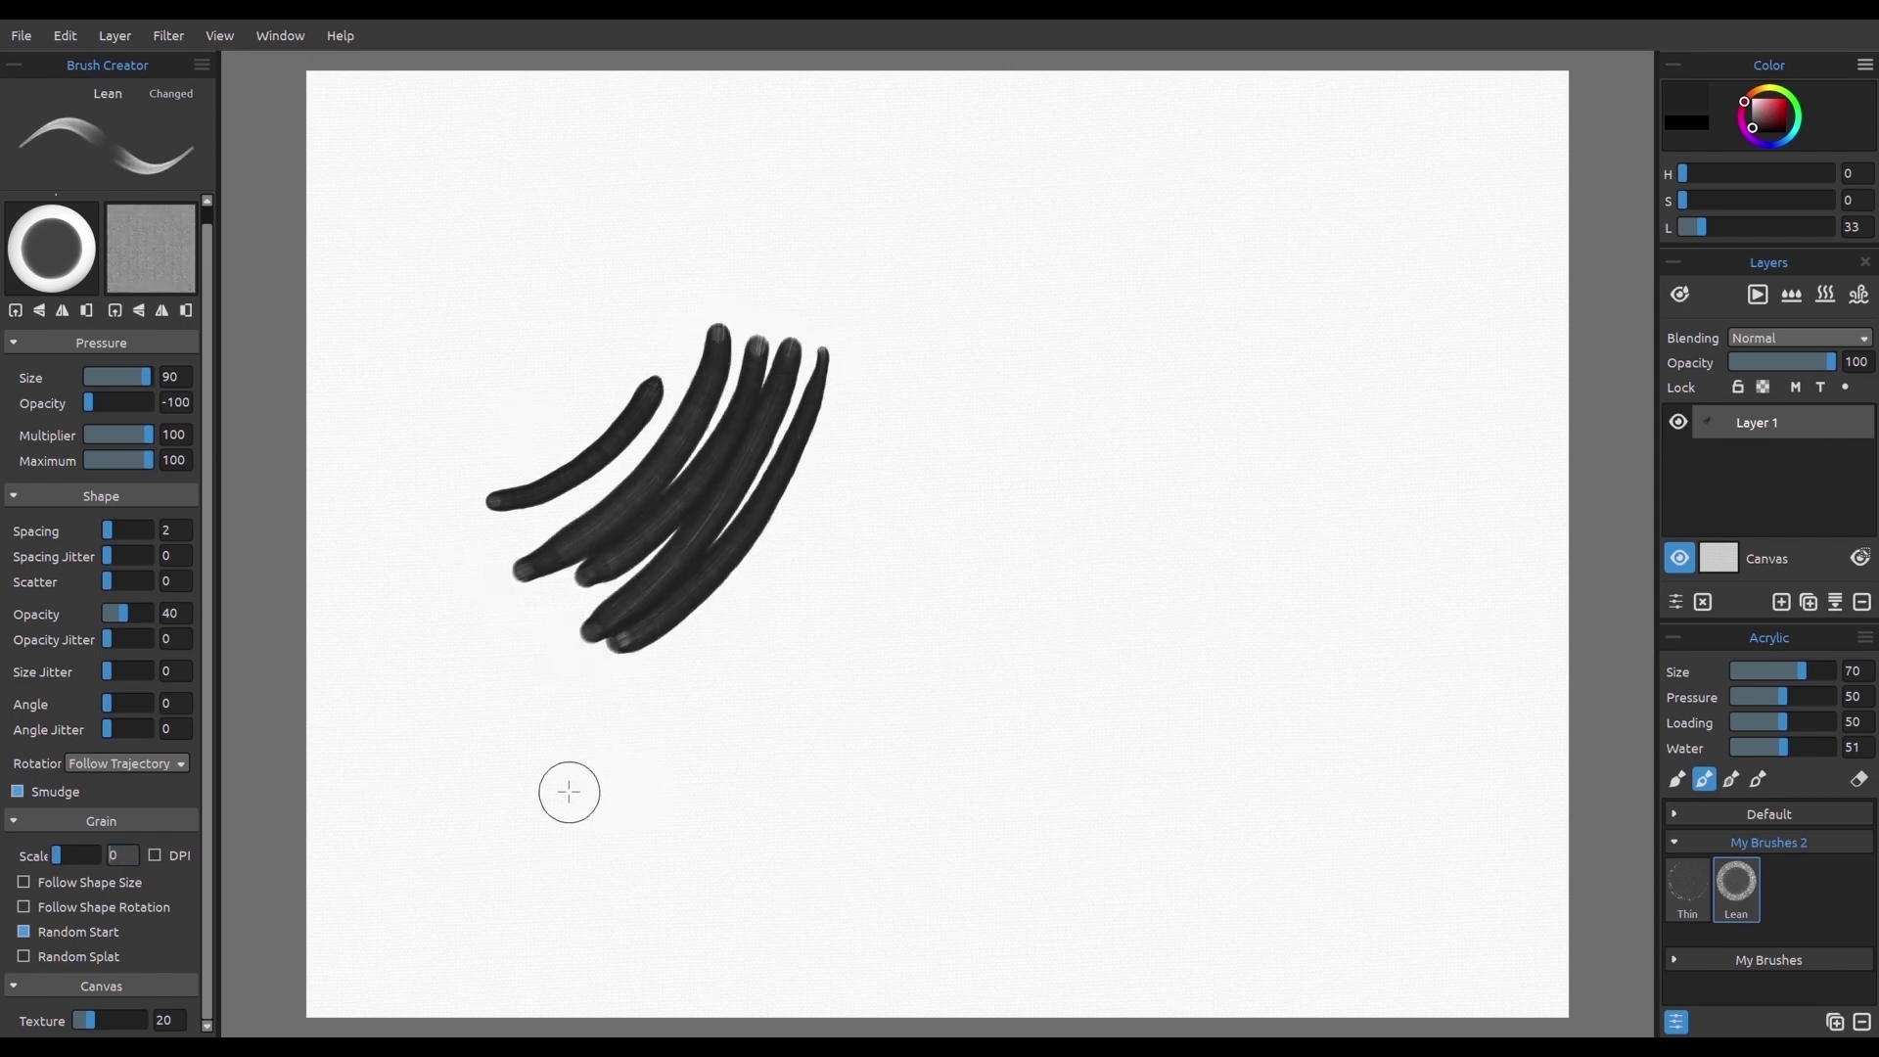
Step: Set the grain scale to 500 and paint a second group of dark strokes below the first
mouse_move(648, 671)
left_mouse_down()
mouse_move(713, 639)
mouse_move(718, 699)
left_mouse_up()
mouse_move(910, 493)
left_mouse_down()
mouse_move(906, 528)
mouse_move(697, 747)
mouse_move(730, 776)
left_mouse_up()
left_click_drag(965, 500, 785, 775)
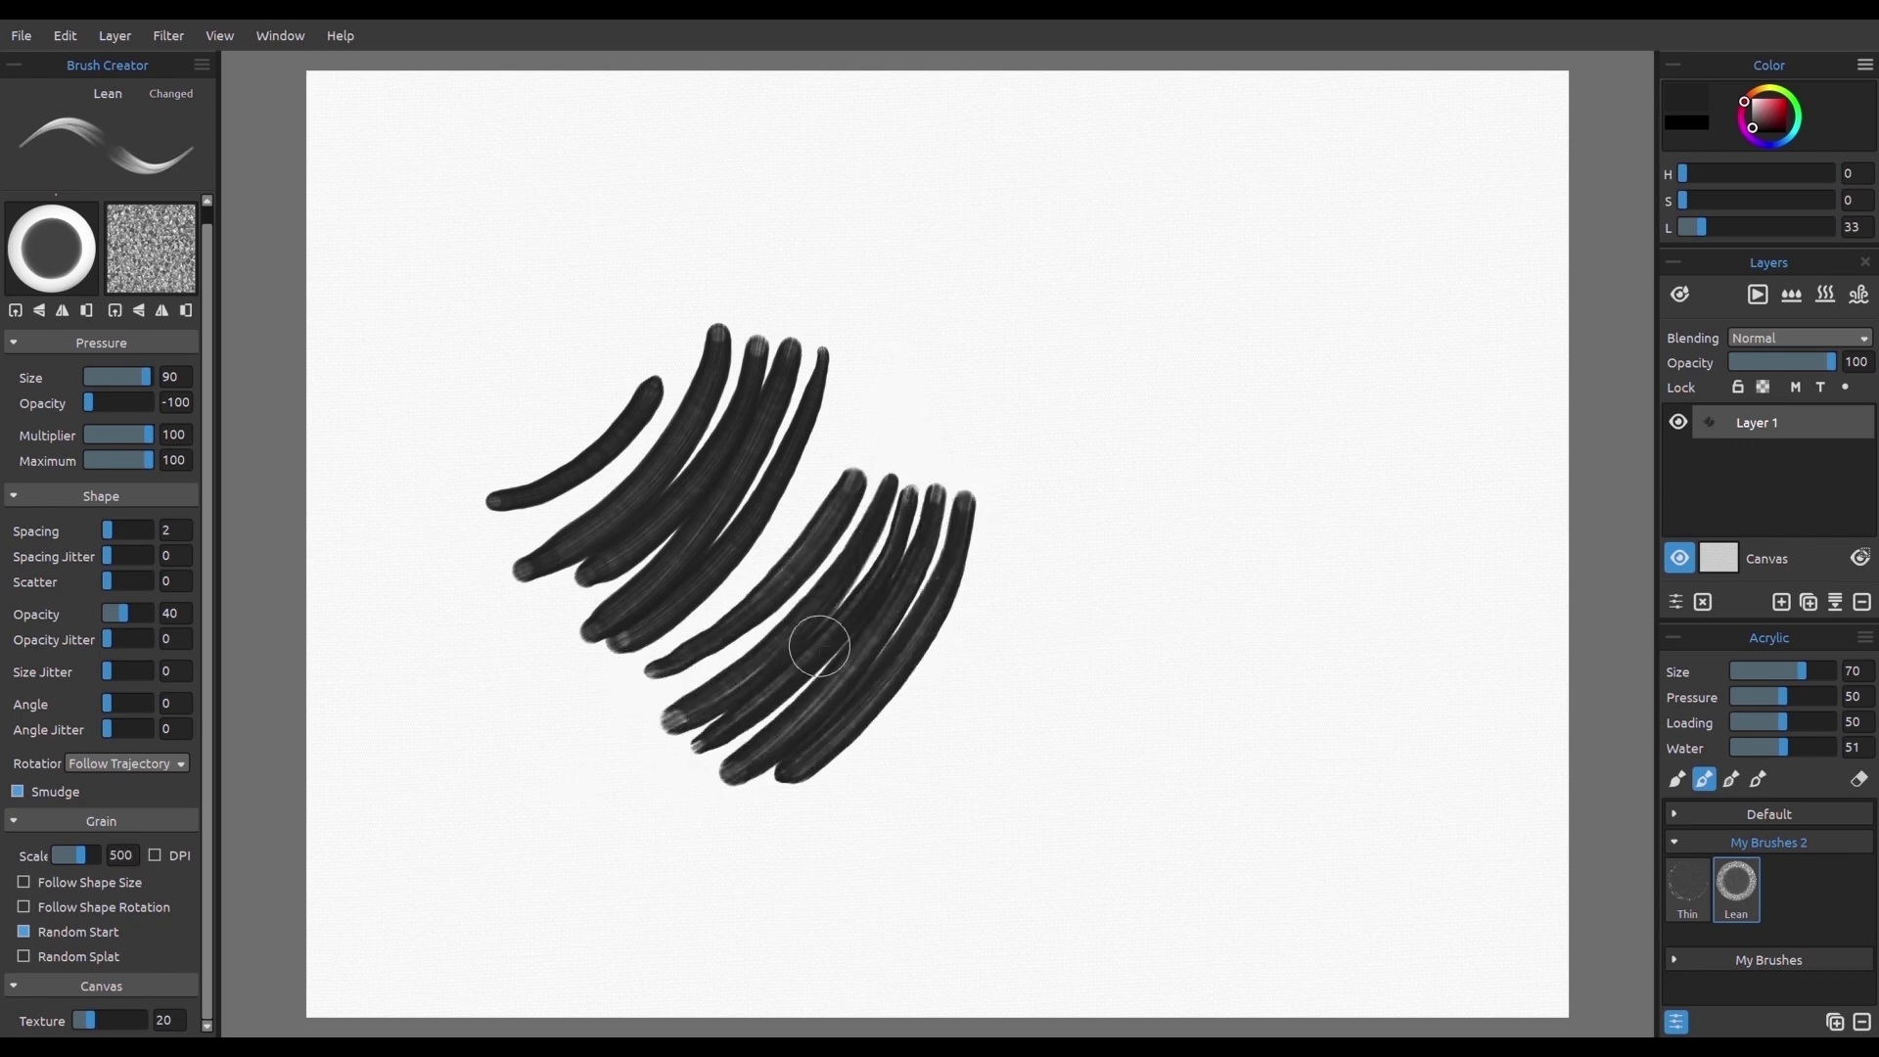
Step: Clear the canvas and paint overlapping test strokes in dark red with hue 11, saturation 214 and lightness 80
left_click(1785, 121)
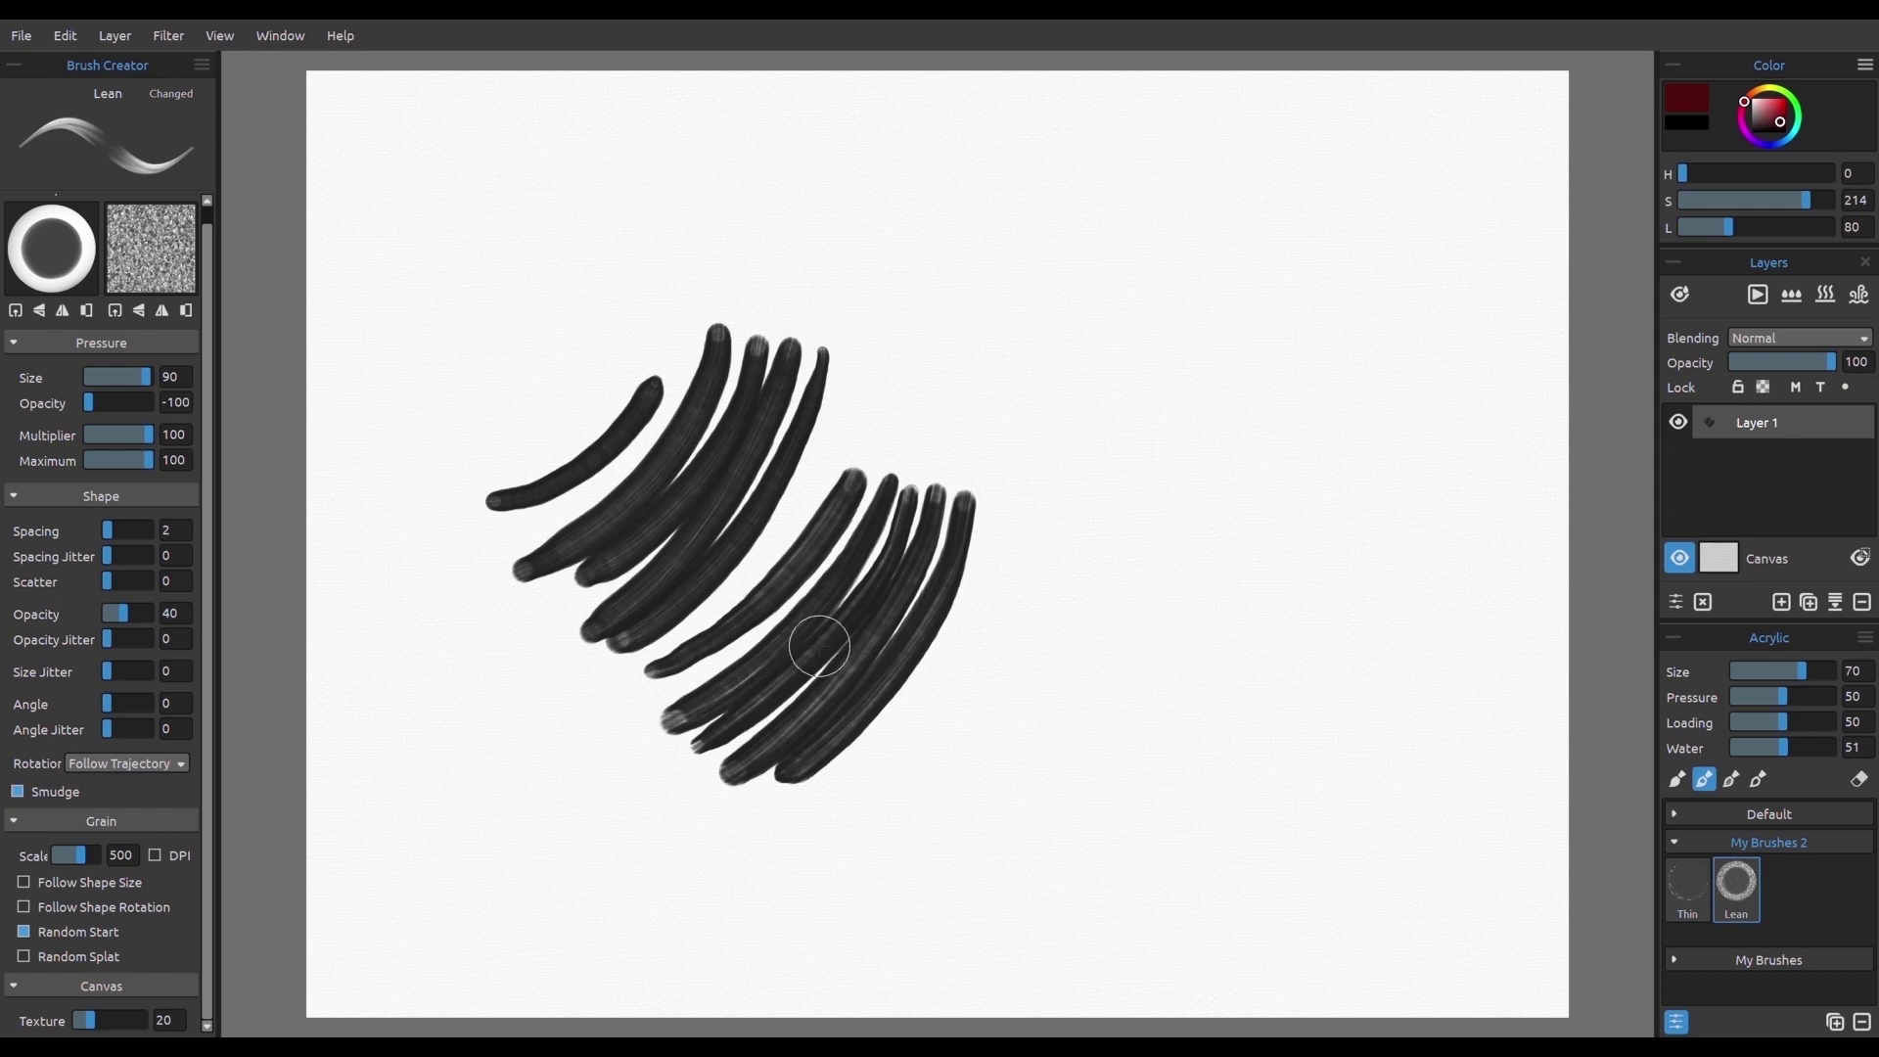
key("Delete")
mouse_move(597, 554)
left_mouse_down()
mouse_move(822, 396)
mouse_move(831, 426)
left_mouse_up()
mouse_move(655, 563)
left_mouse_down()
mouse_move(890, 402)
mouse_move(918, 426)
left_mouse_up()
mouse_move(744, 599)
left_mouse_down()
mouse_move(940, 458)
mouse_move(974, 469)
left_mouse_up()
mouse_move(754, 631)
left_mouse_down()
mouse_move(1015, 482)
mouse_move(752, 680)
left_mouse_up()
mouse_move(1045, 507)
left_mouse_down()
mouse_move(742, 742)
mouse_move(734, 719)
left_mouse_up()
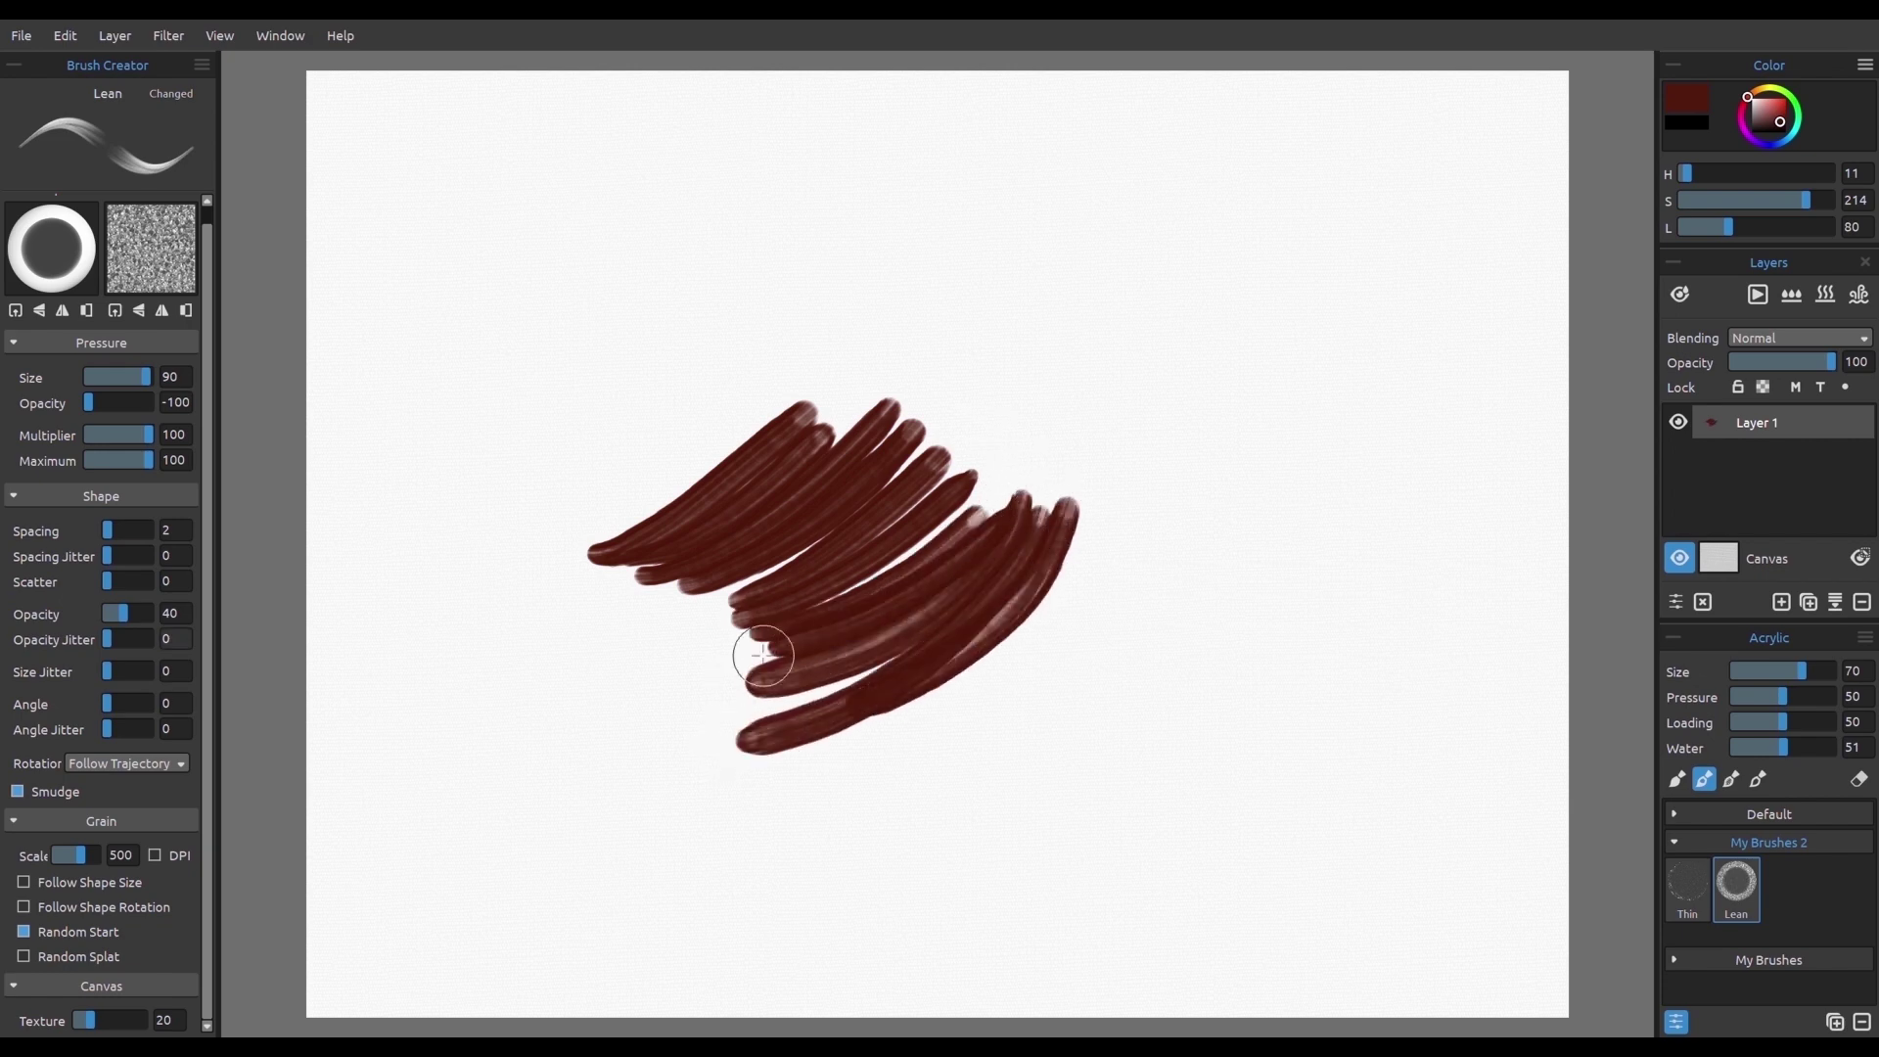
Step: Try a shape opacity of 30 with several dark red strokes beside the existing ones
type("30")
key("Return")
mouse_move(1084, 537)
left_mouse_down()
mouse_move(1044, 638)
mouse_move(862, 754)
left_mouse_up()
mouse_move(868, 776)
left_mouse_down()
mouse_move(1076, 669)
mouse_move(1080, 644)
left_mouse_up()
mouse_move(1101, 641)
left_mouse_down()
mouse_move(857, 805)
mouse_move(1110, 696)
mouse_move(920, 850)
left_mouse_up()
Step: Set the shape opacity to 40, test it with more strokes, and clear the canvas
type("40")
key("Return")
mouse_move(1135, 712)
left_mouse_down()
mouse_move(1023, 846)
mouse_move(1155, 742)
mouse_move(925, 915)
left_mouse_up()
left_click_drag(1179, 744, 993, 925)
key("Delete")
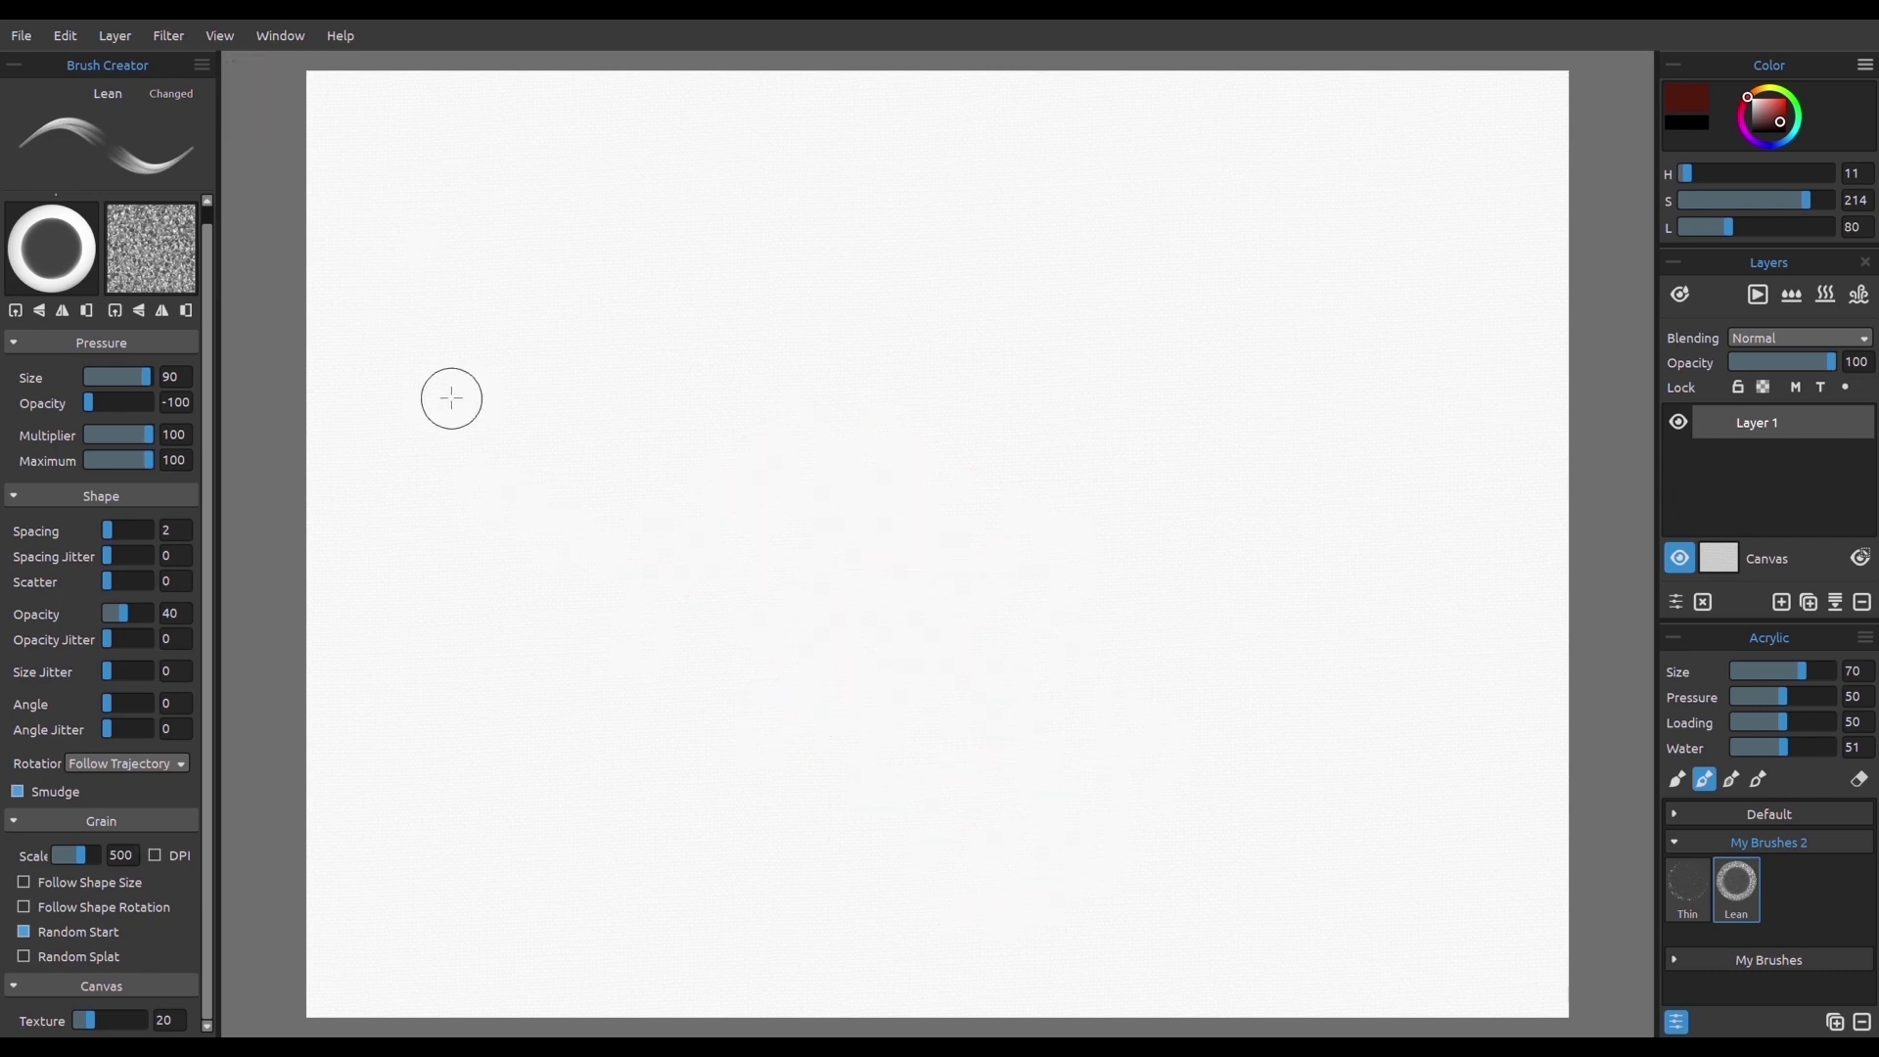
mouse_move(479, 407)
left_mouse_down()
mouse_move(646, 328)
mouse_move(498, 424)
mouse_move(648, 361)
mouse_move(558, 425)
mouse_move(669, 384)
mouse_move(489, 481)
mouse_move(747, 310)
left_mouse_up()
key("Delete")
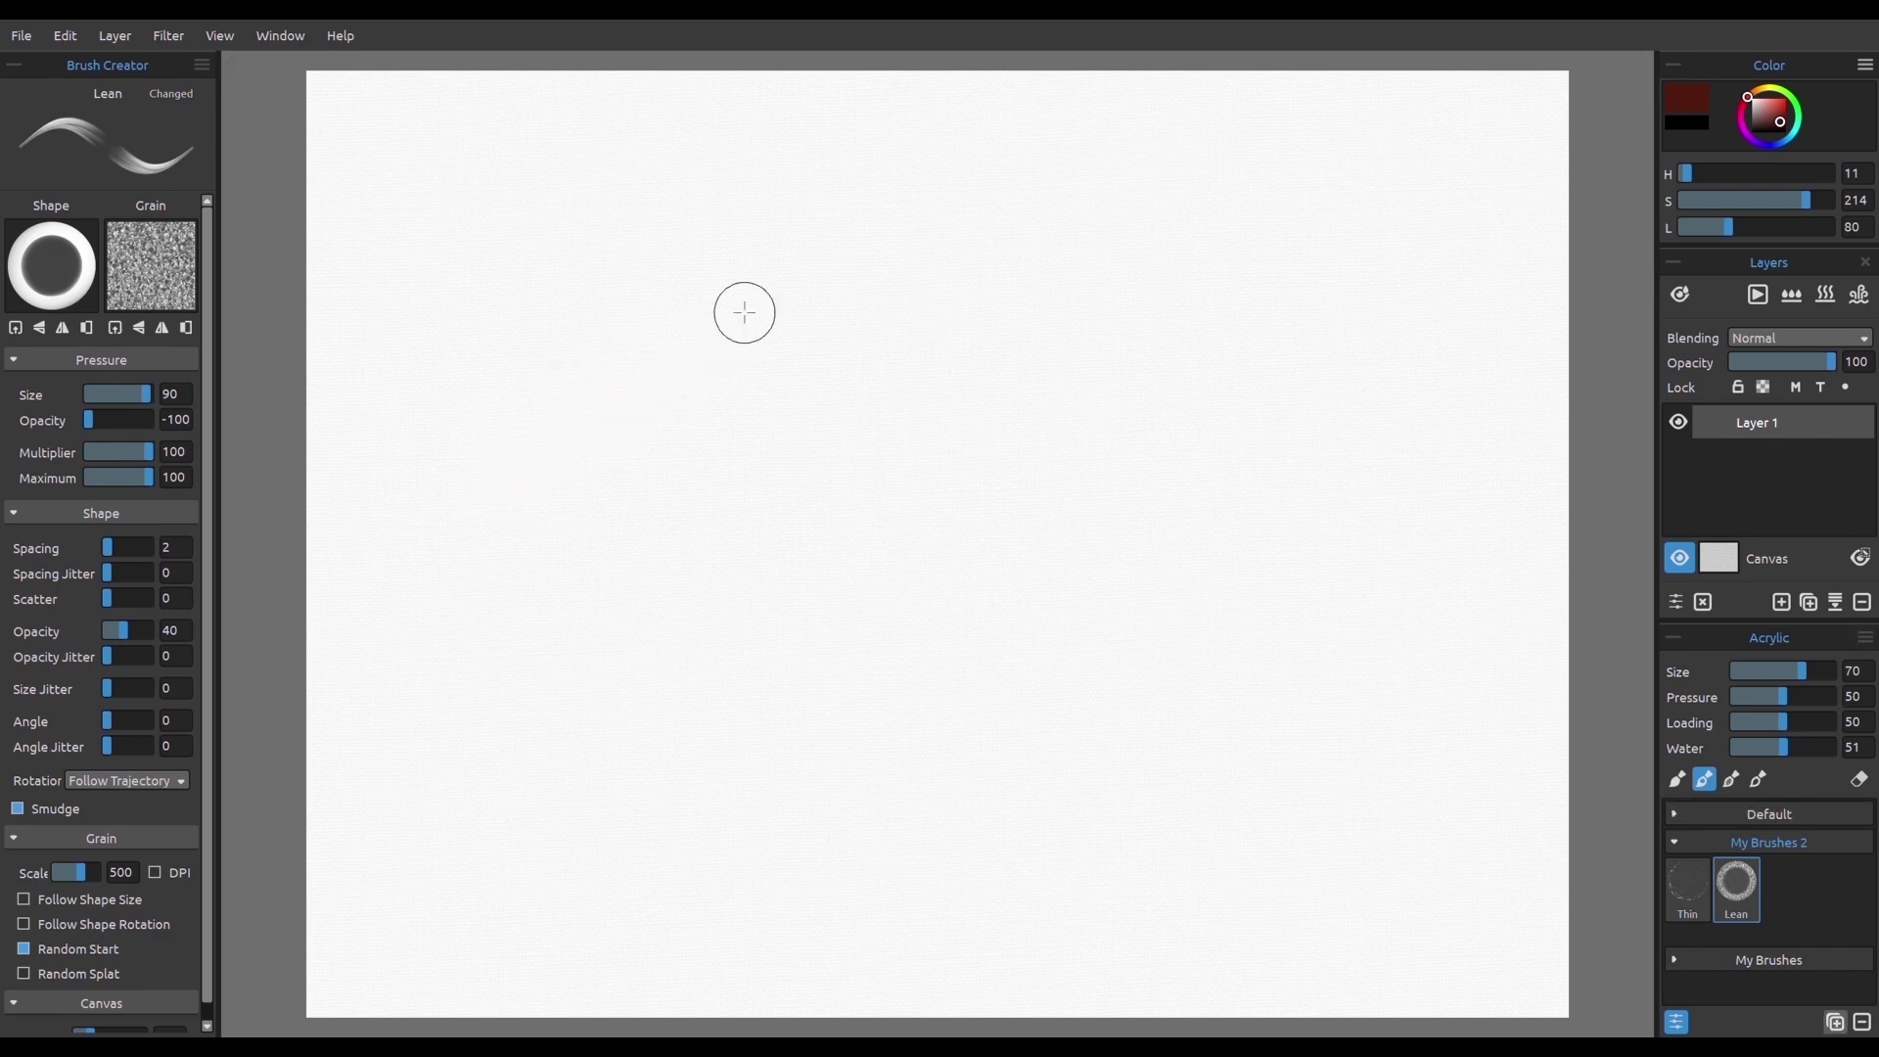
Step: Save the modified brush as a new preset named Fat and reset the changes on the Lean preset
left_click(1834, 1022)
double_click(1785, 915)
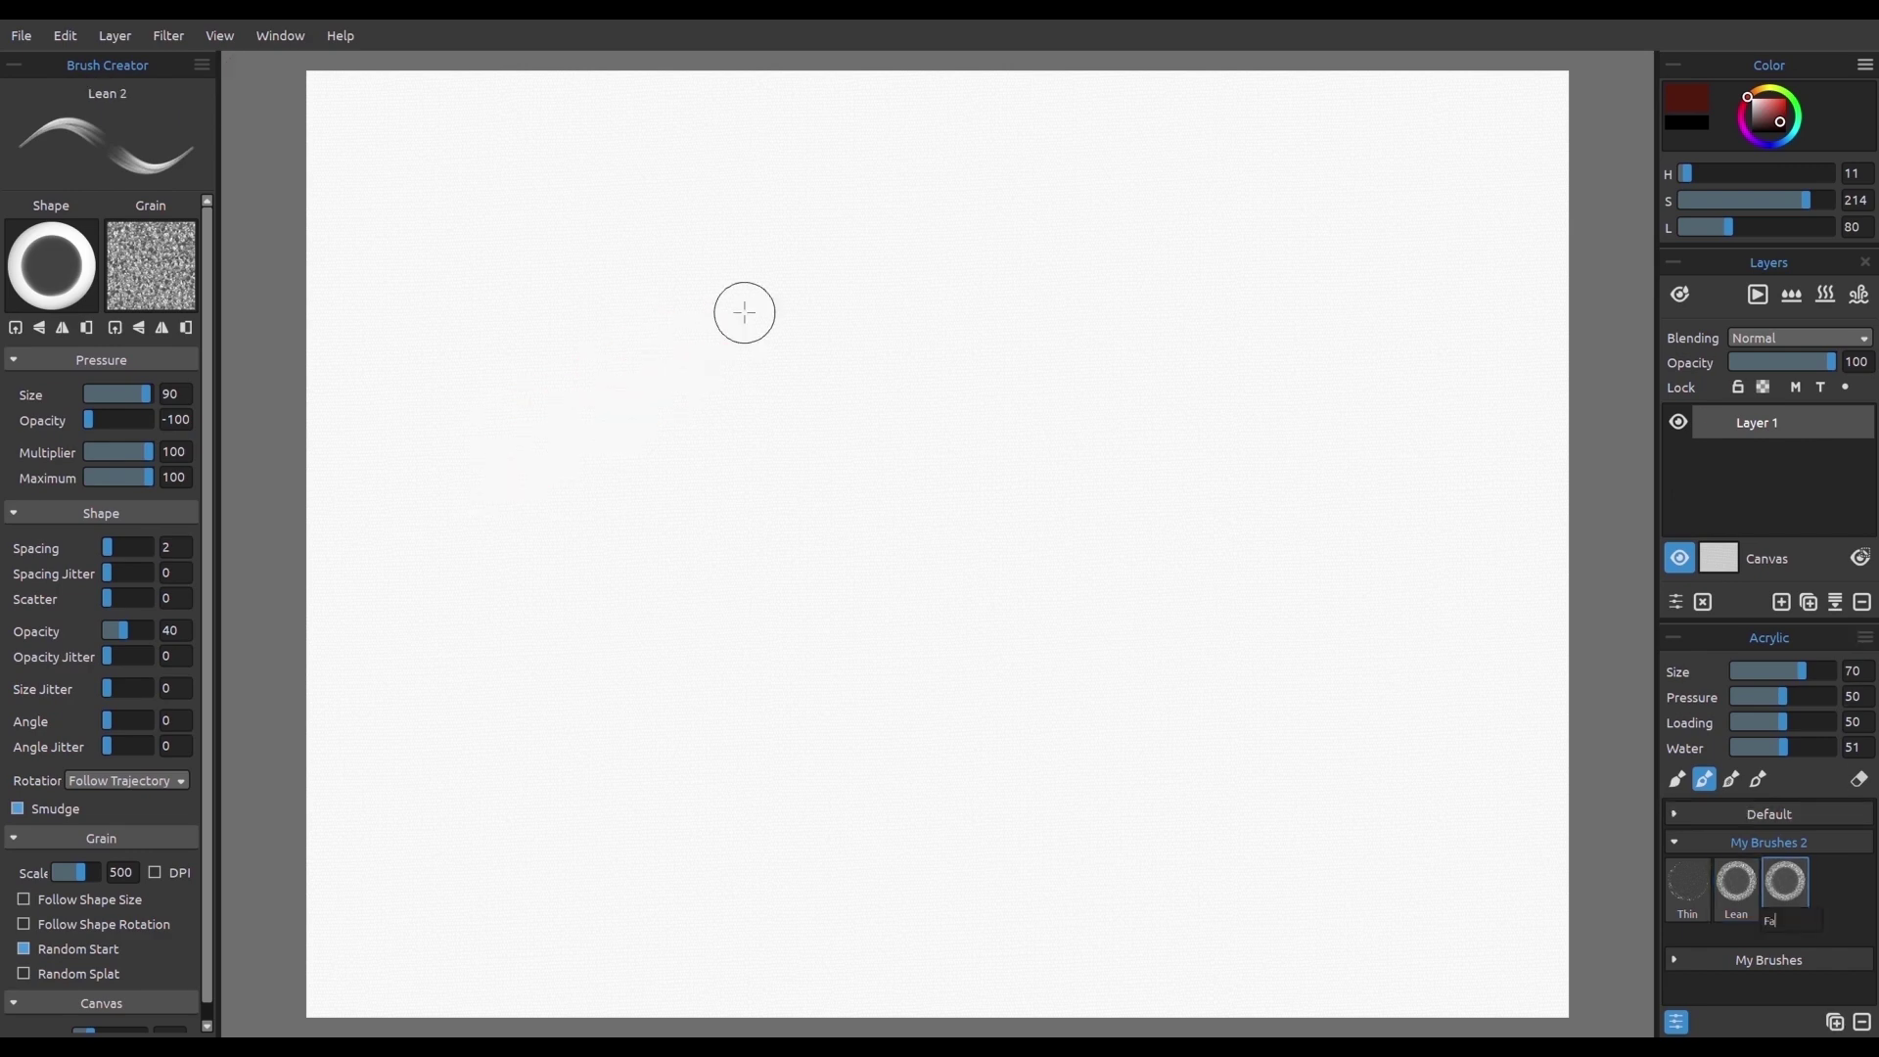
left_click(1736, 890)
left_click(202, 65)
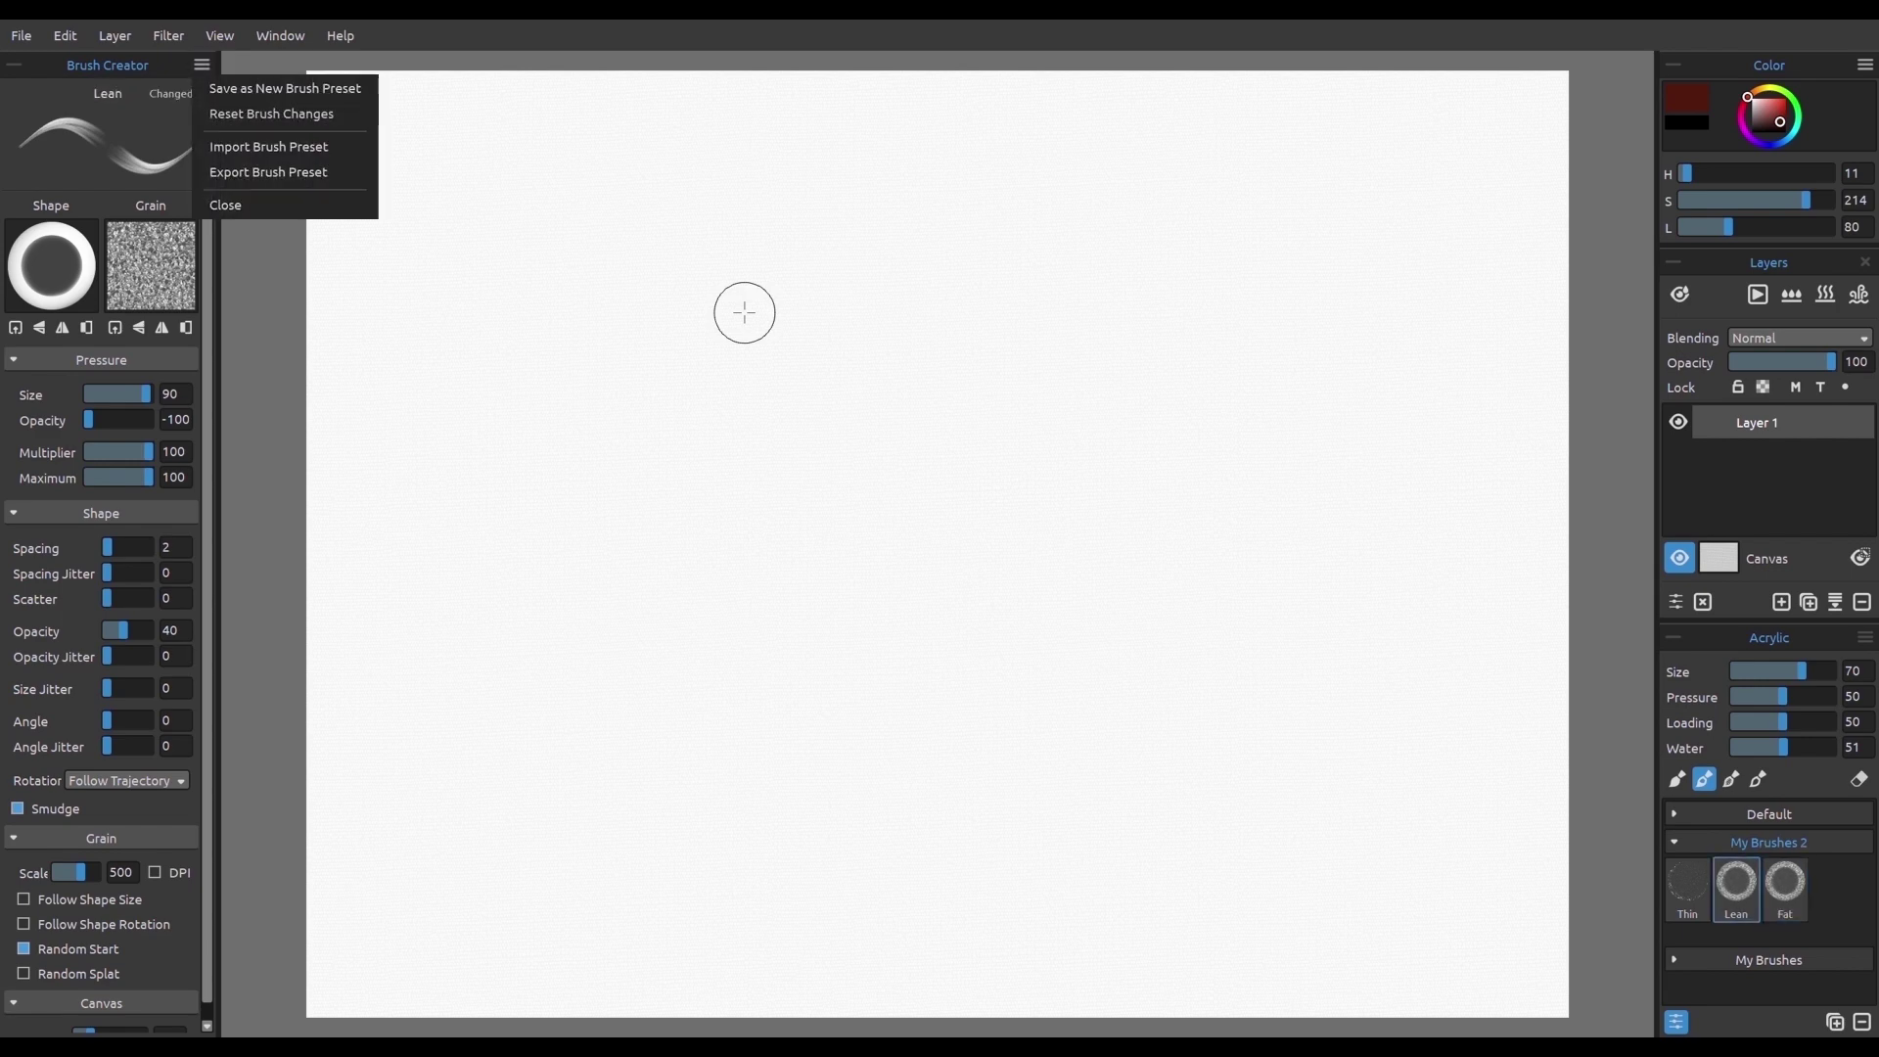
left_click(301, 108)
Step: Check the Thin and Fat presets and paint a patch of dark red strokes with Fat
left_click(1784, 890)
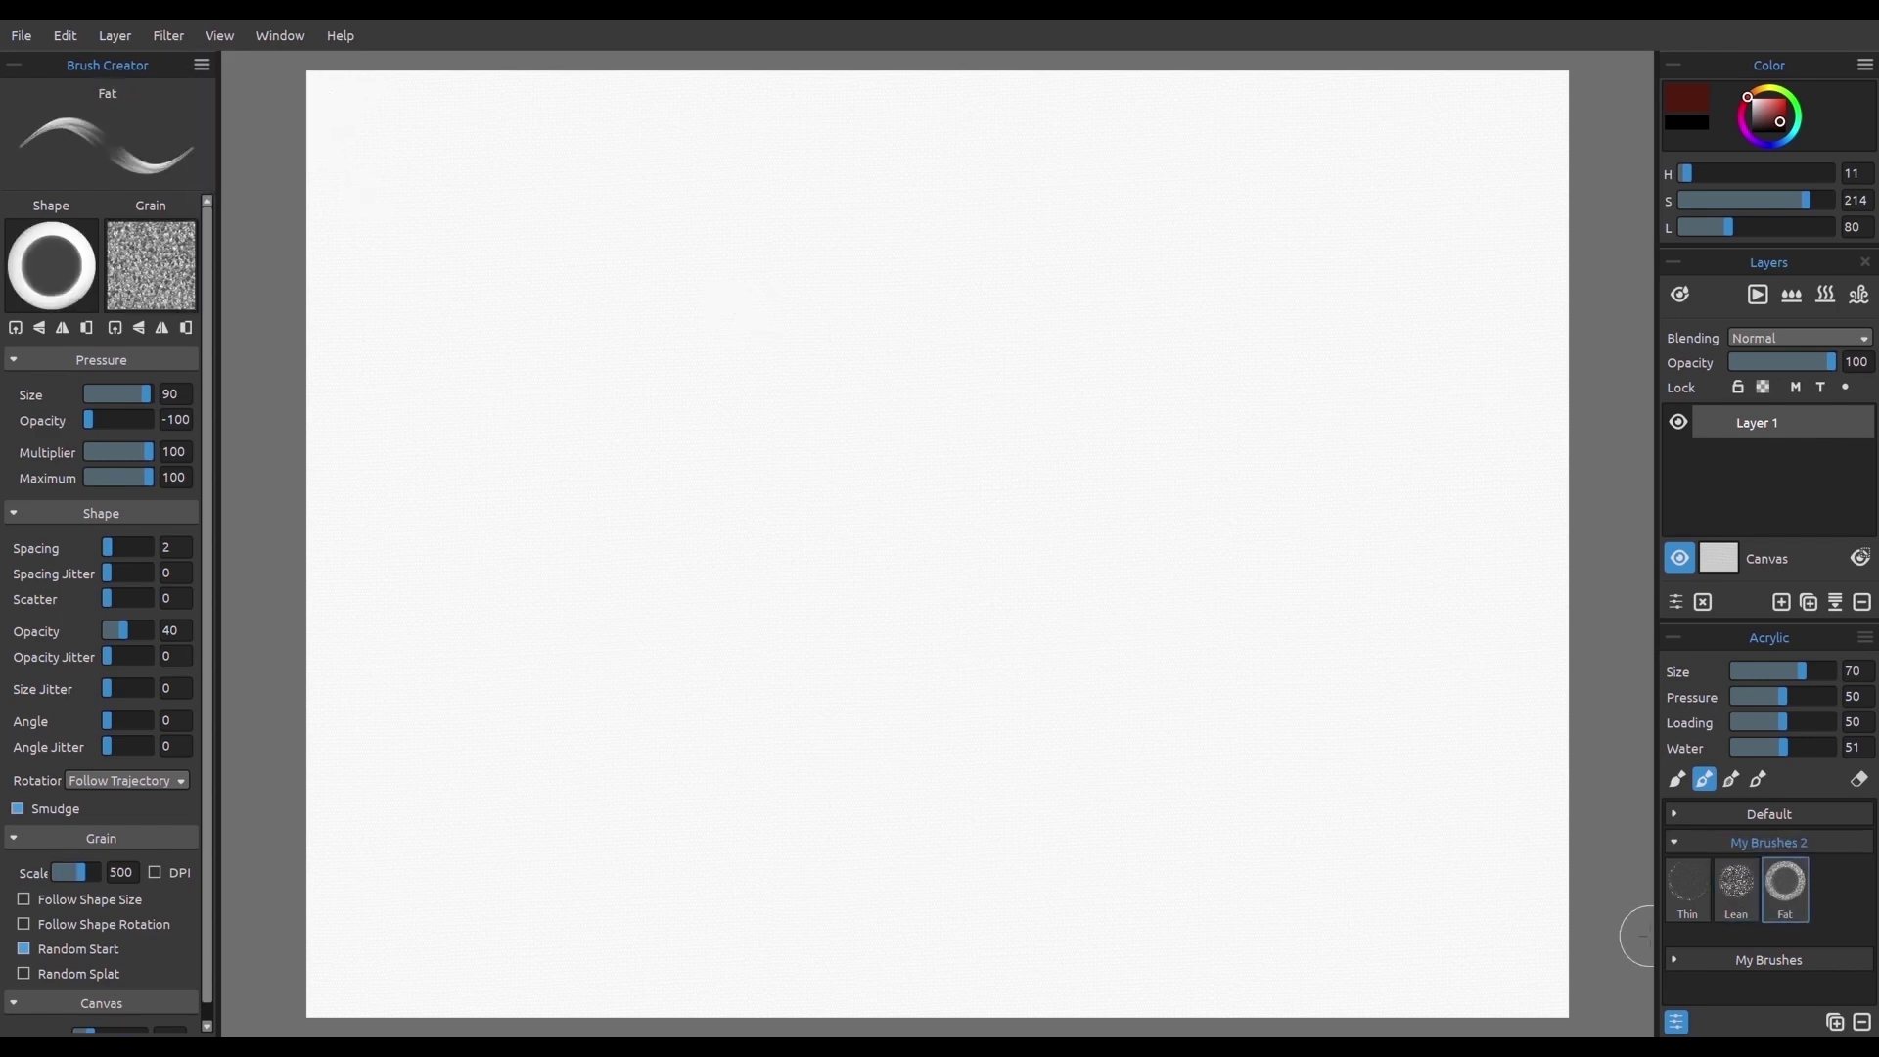
left_click(1687, 889)
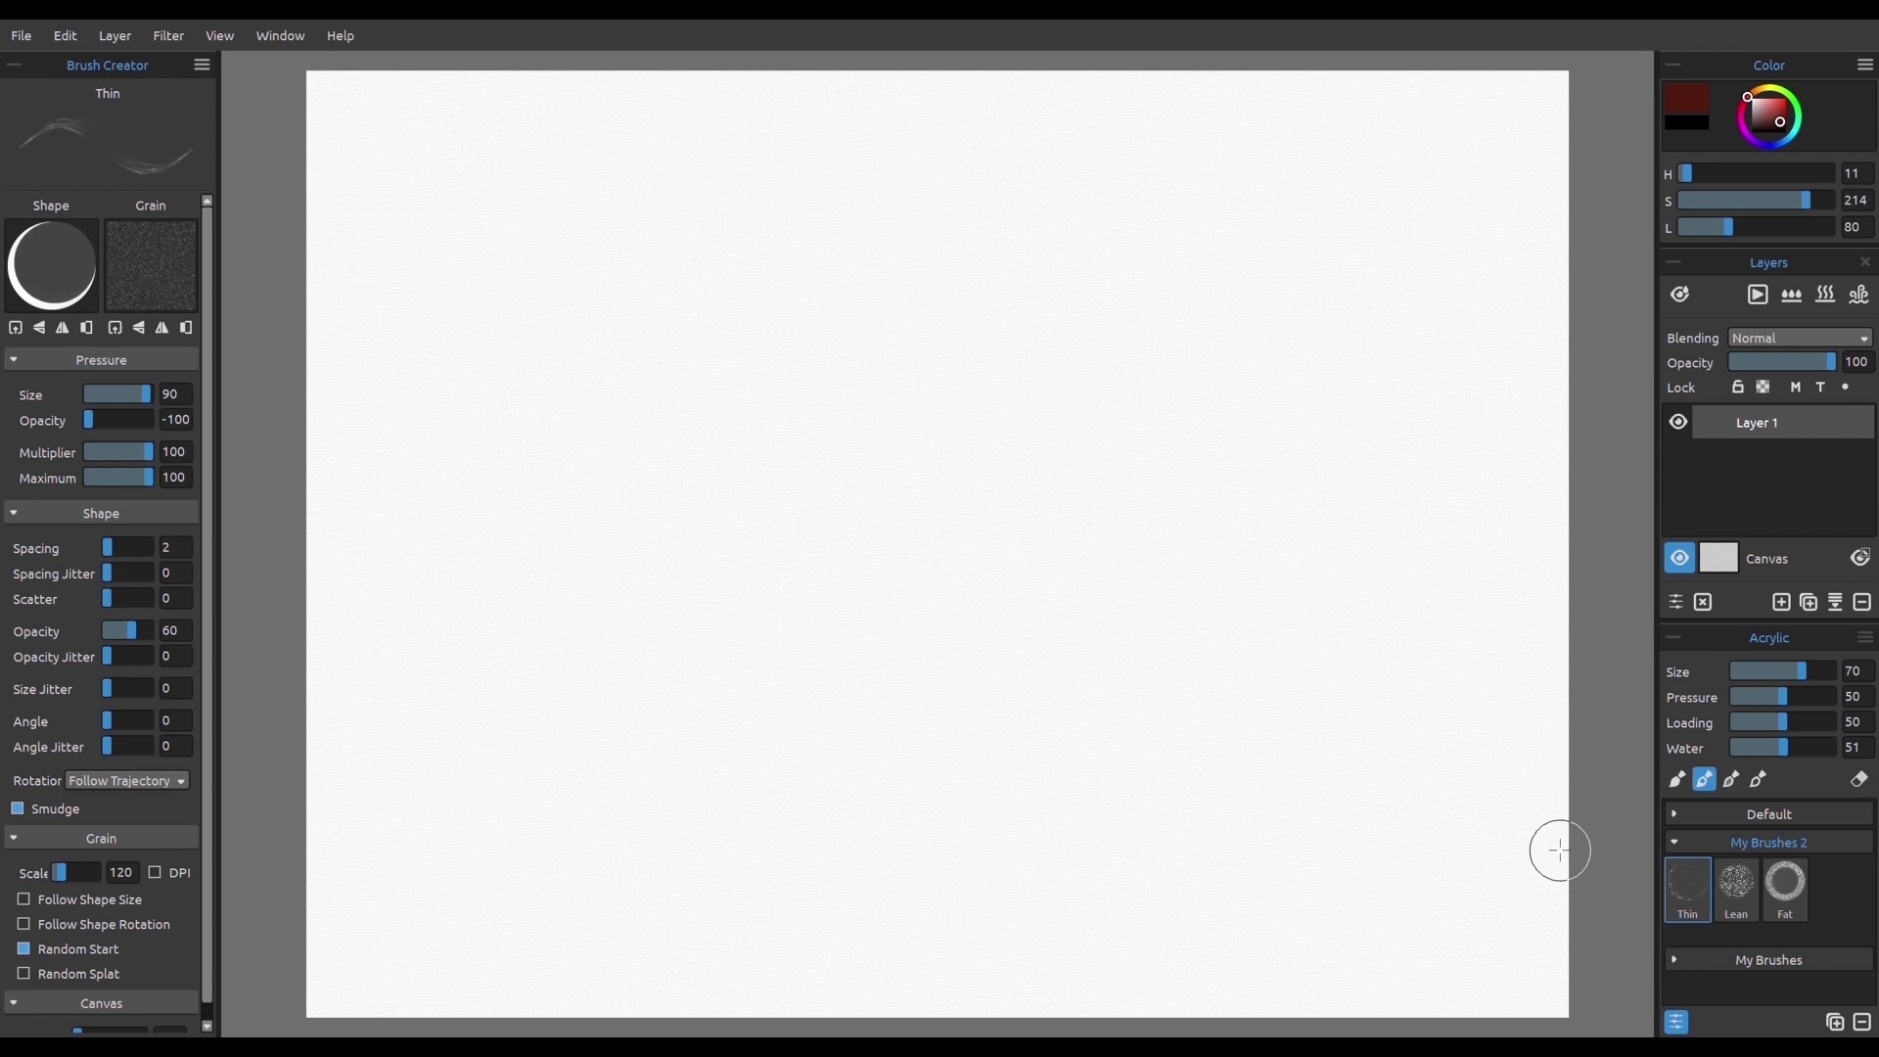
left_click(1785, 889)
left_click_drag(641, 548, 891, 397)
mouse_move(657, 564)
left_mouse_down()
mouse_move(941, 402)
mouse_move(977, 411)
left_mouse_up()
mouse_move(715, 597)
left_mouse_down()
mouse_move(917, 491)
mouse_move(767, 595)
mouse_move(1025, 446)
left_mouse_up()
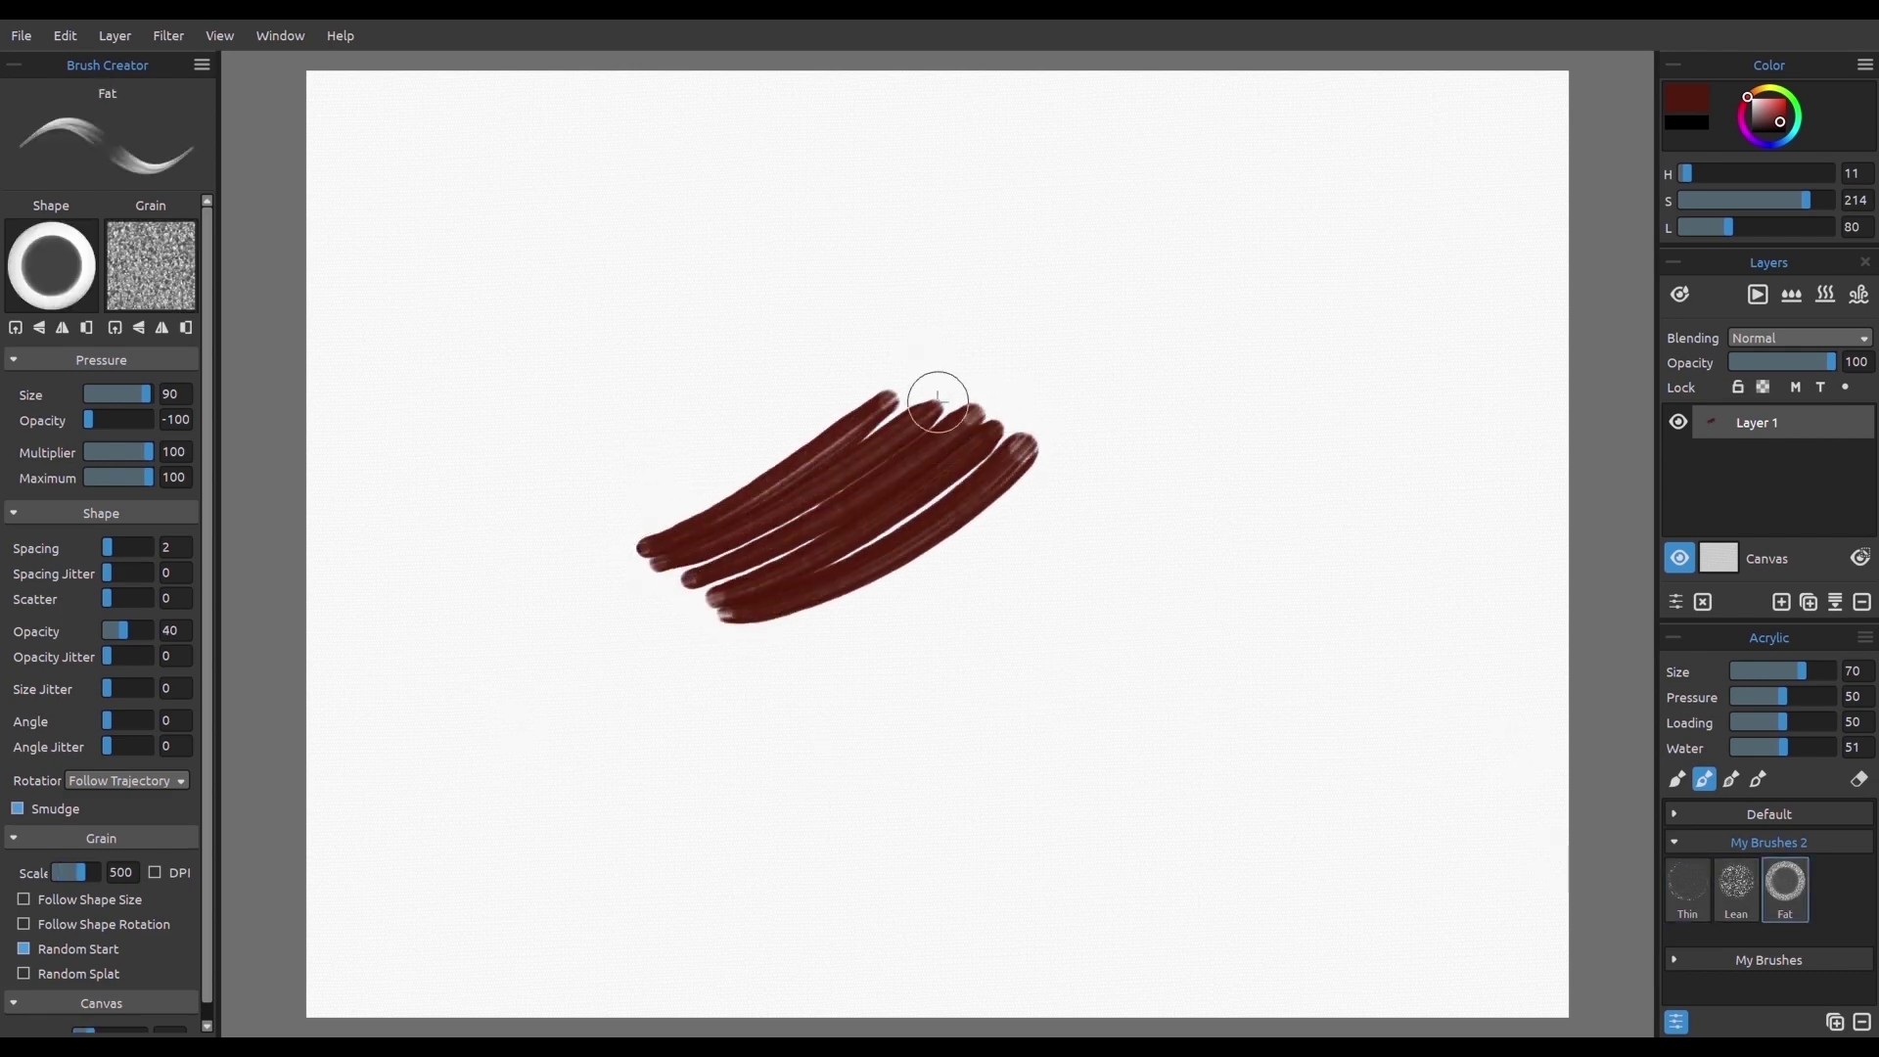
Step: Sketch in black pencil a brush pressed down on a surface, and paint black Fat brush strokes beneath it
key("p")
key("d")
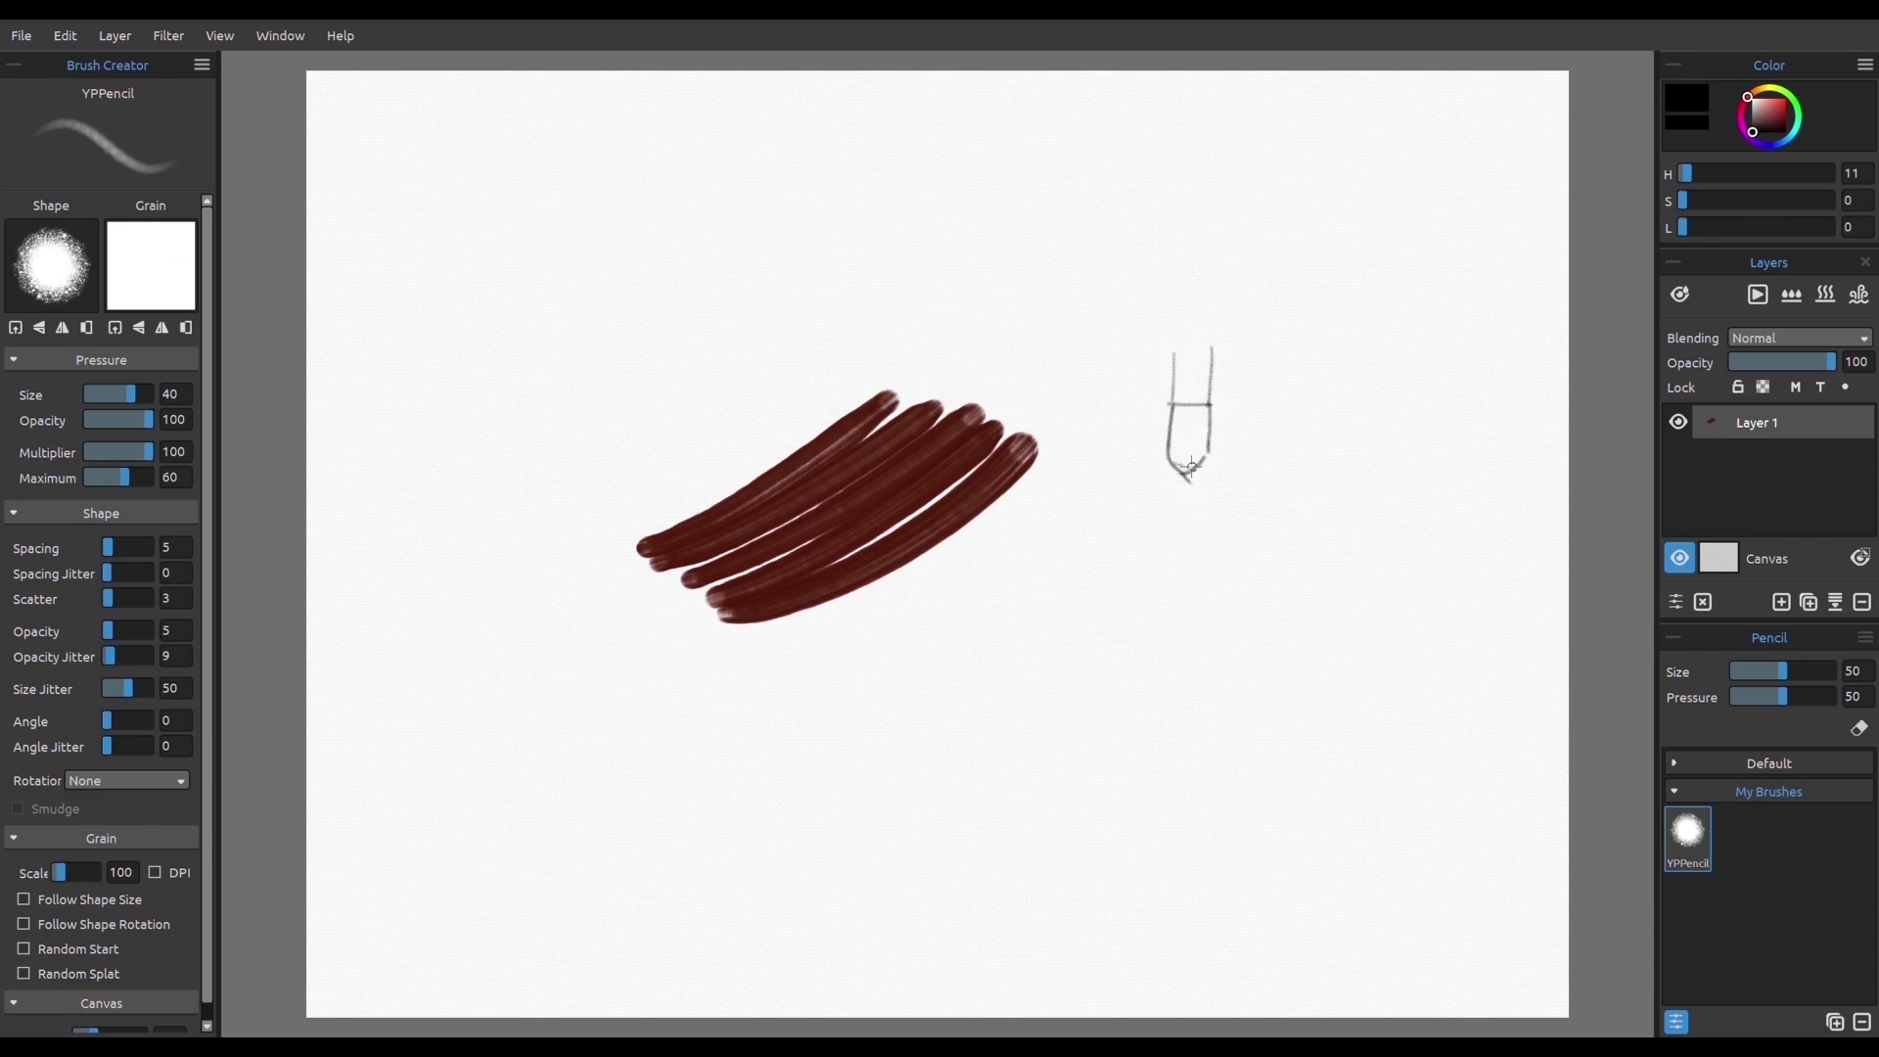
left_click_drag(1108, 479, 1298, 471)
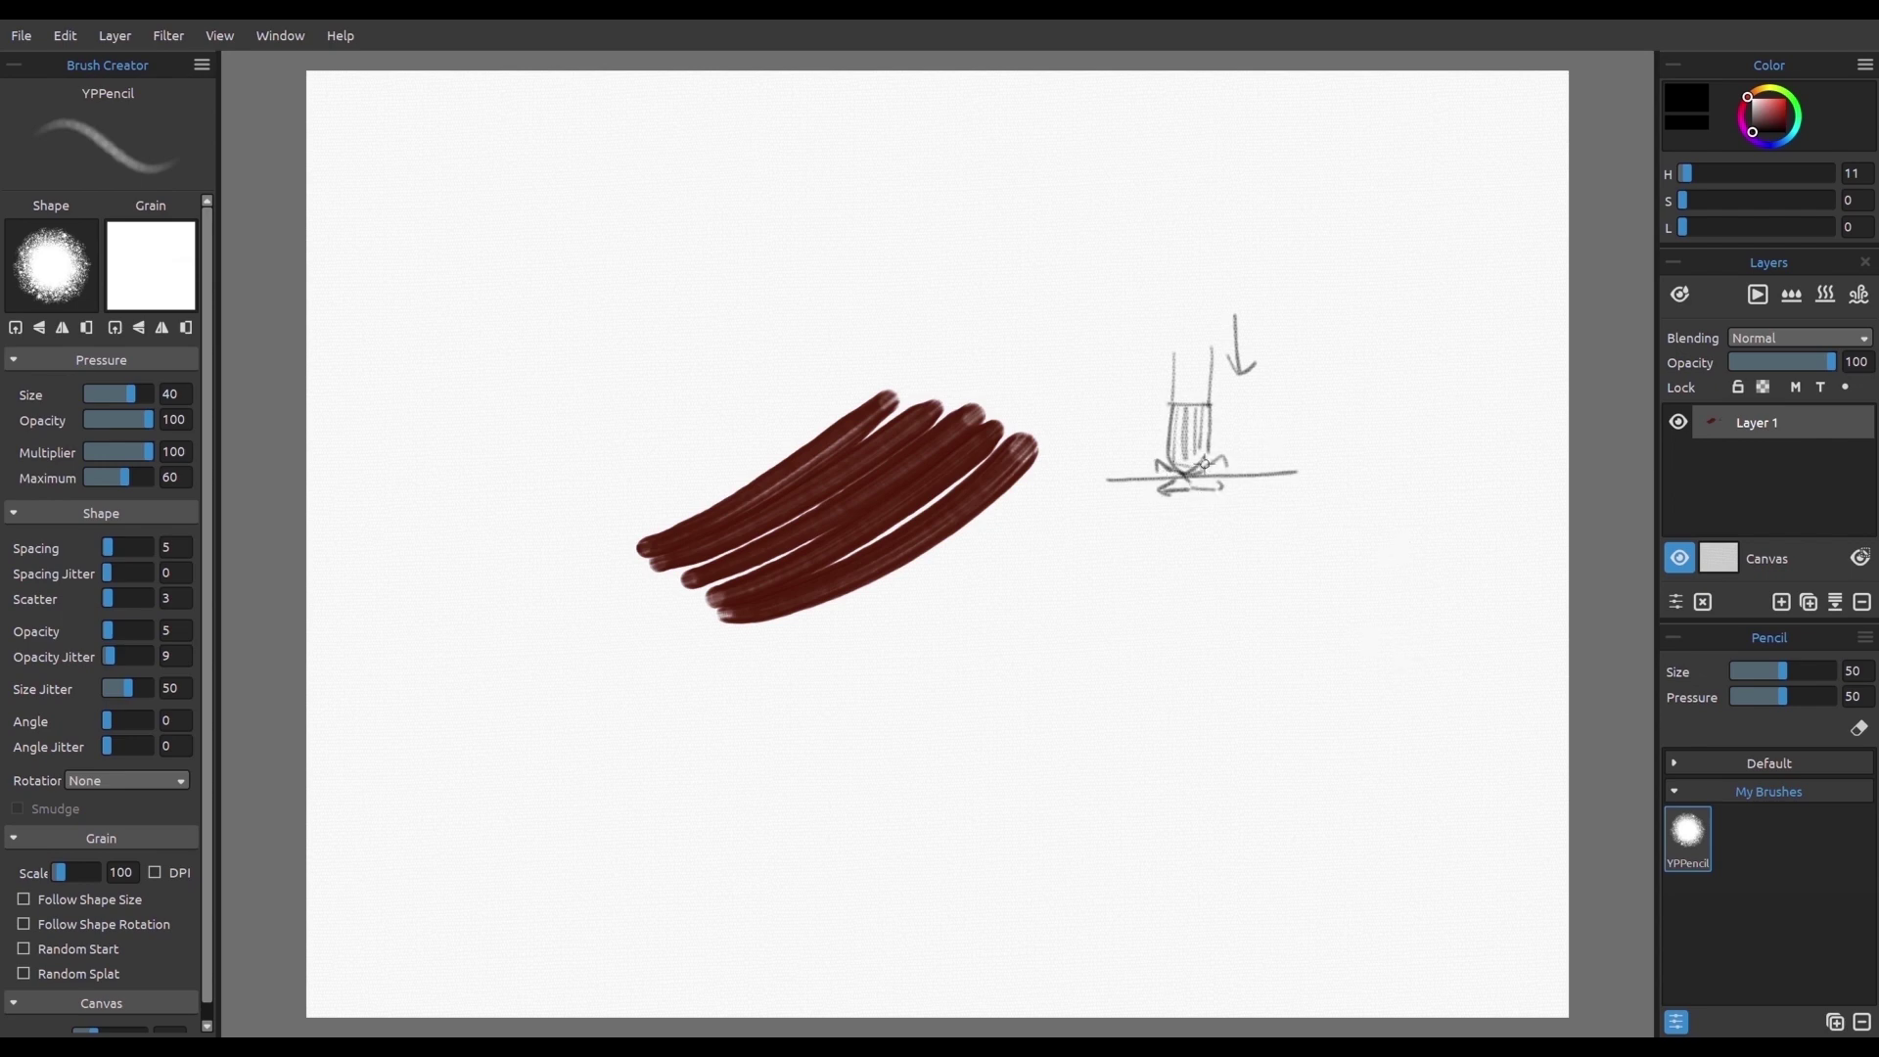
key("a")
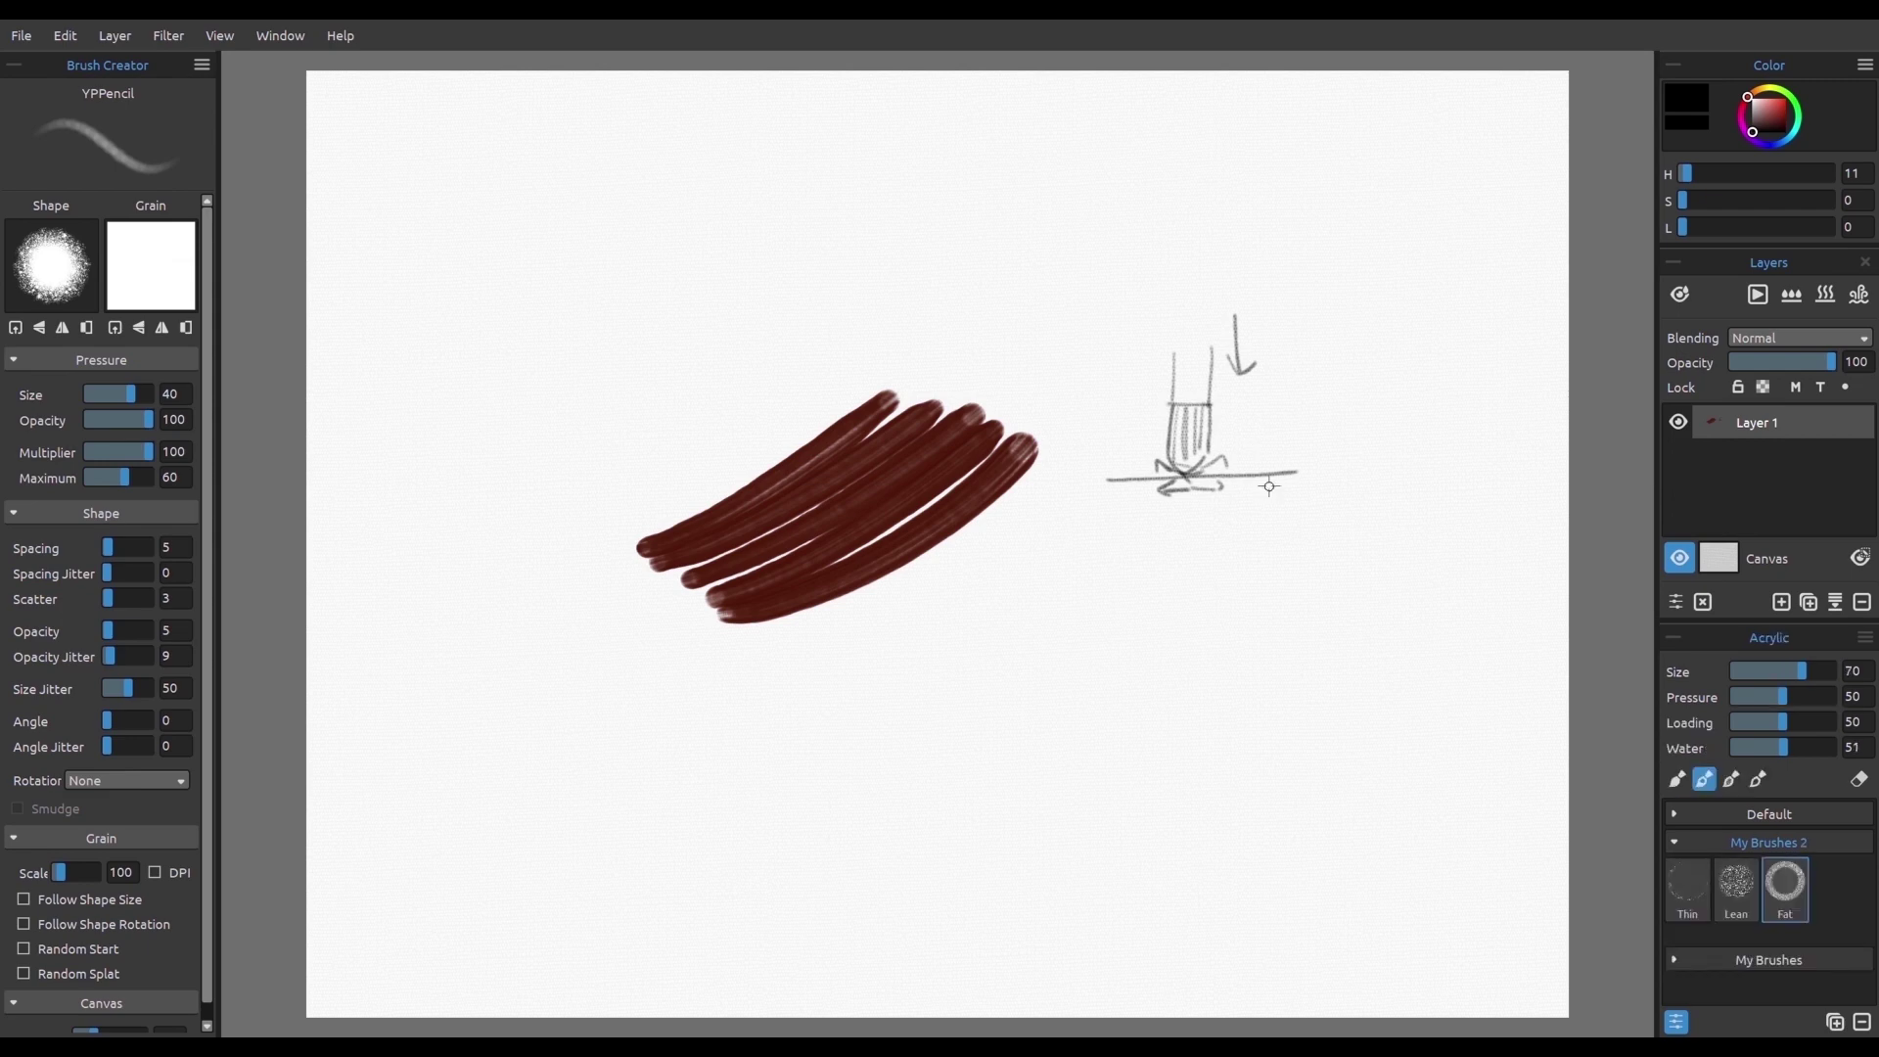
mouse_move(1109, 560)
left_mouse_down()
mouse_move(1430, 453)
mouse_move(1263, 573)
mouse_move(1353, 559)
mouse_move(1083, 659)
mouse_move(1154, 695)
mouse_move(1406, 602)
mouse_move(1145, 658)
left_mouse_up()
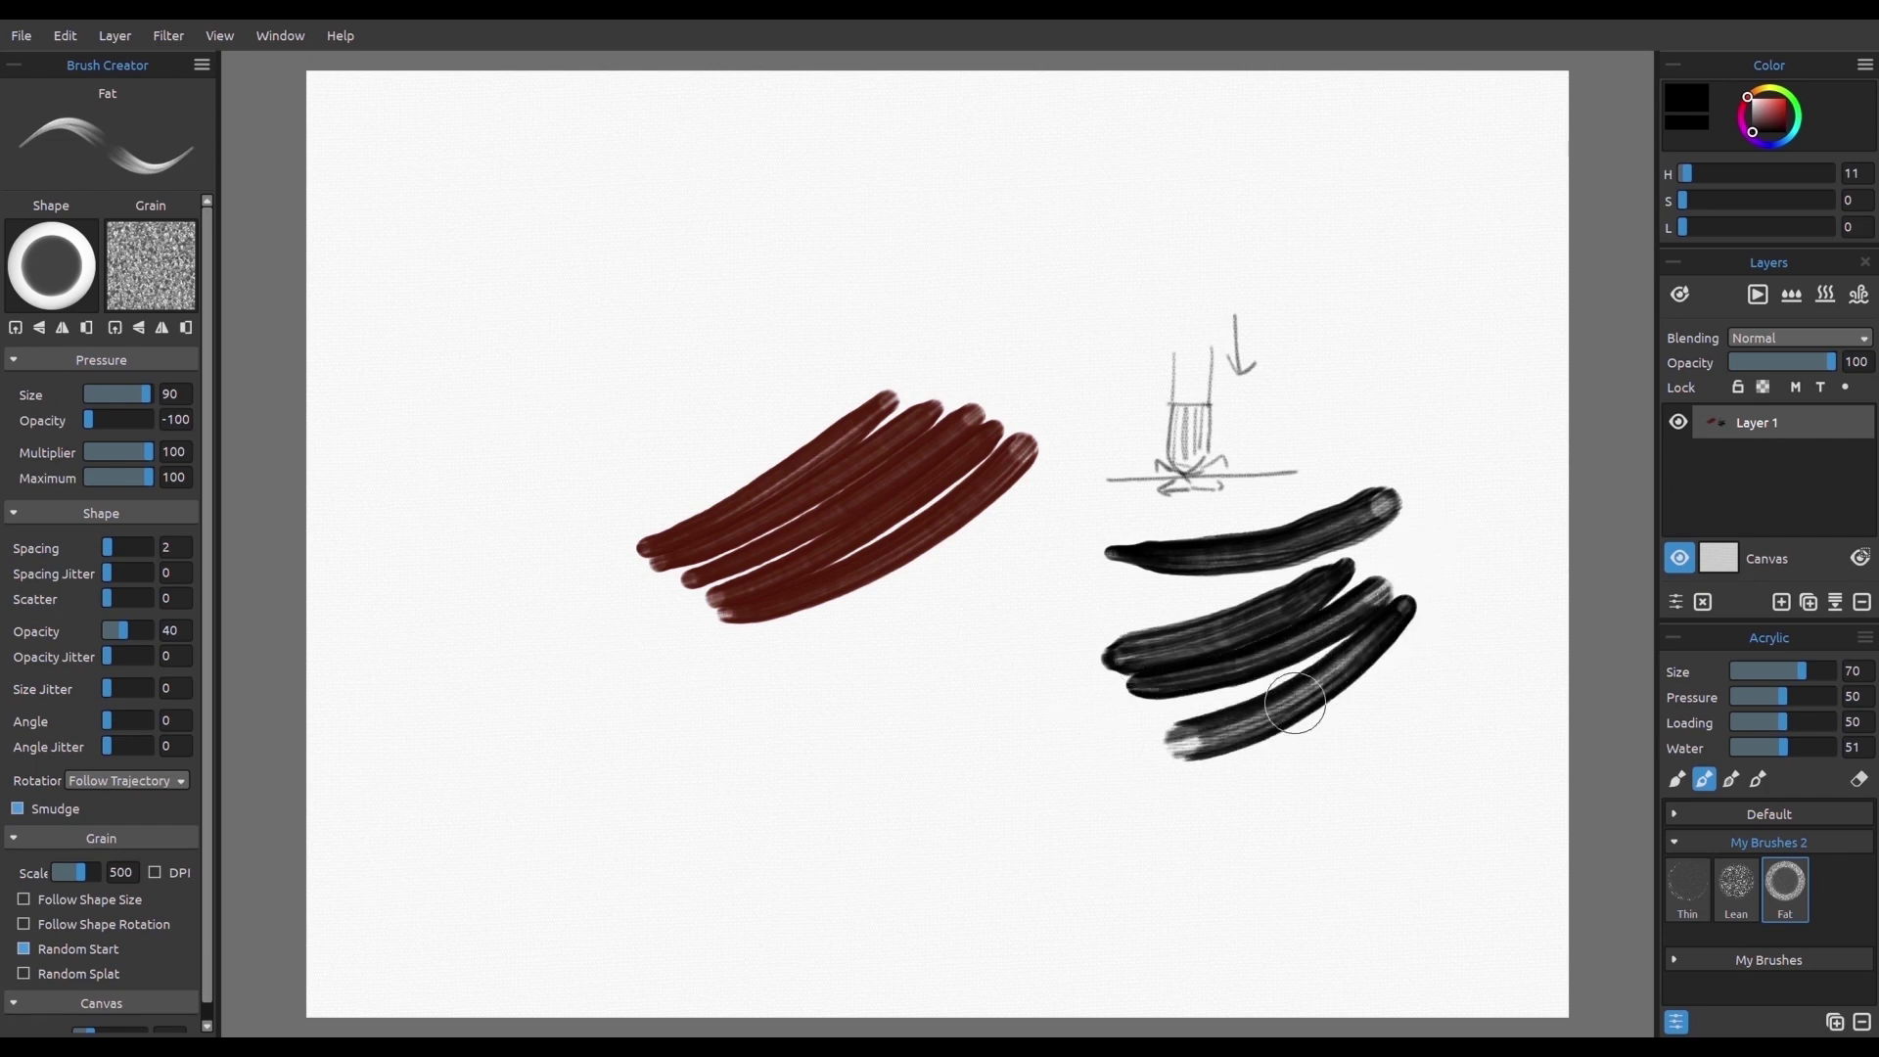
mouse_move(1099, 721)
left_mouse_down()
mouse_move(1029, 749)
mouse_move(1168, 695)
mouse_move(1336, 580)
left_mouse_up()
Step: Sample the dark red, clear the canvas, and paint side-by-side swatches with the Thin and Lean brushes
left_click(957, 485, "alt")
key("Delete")
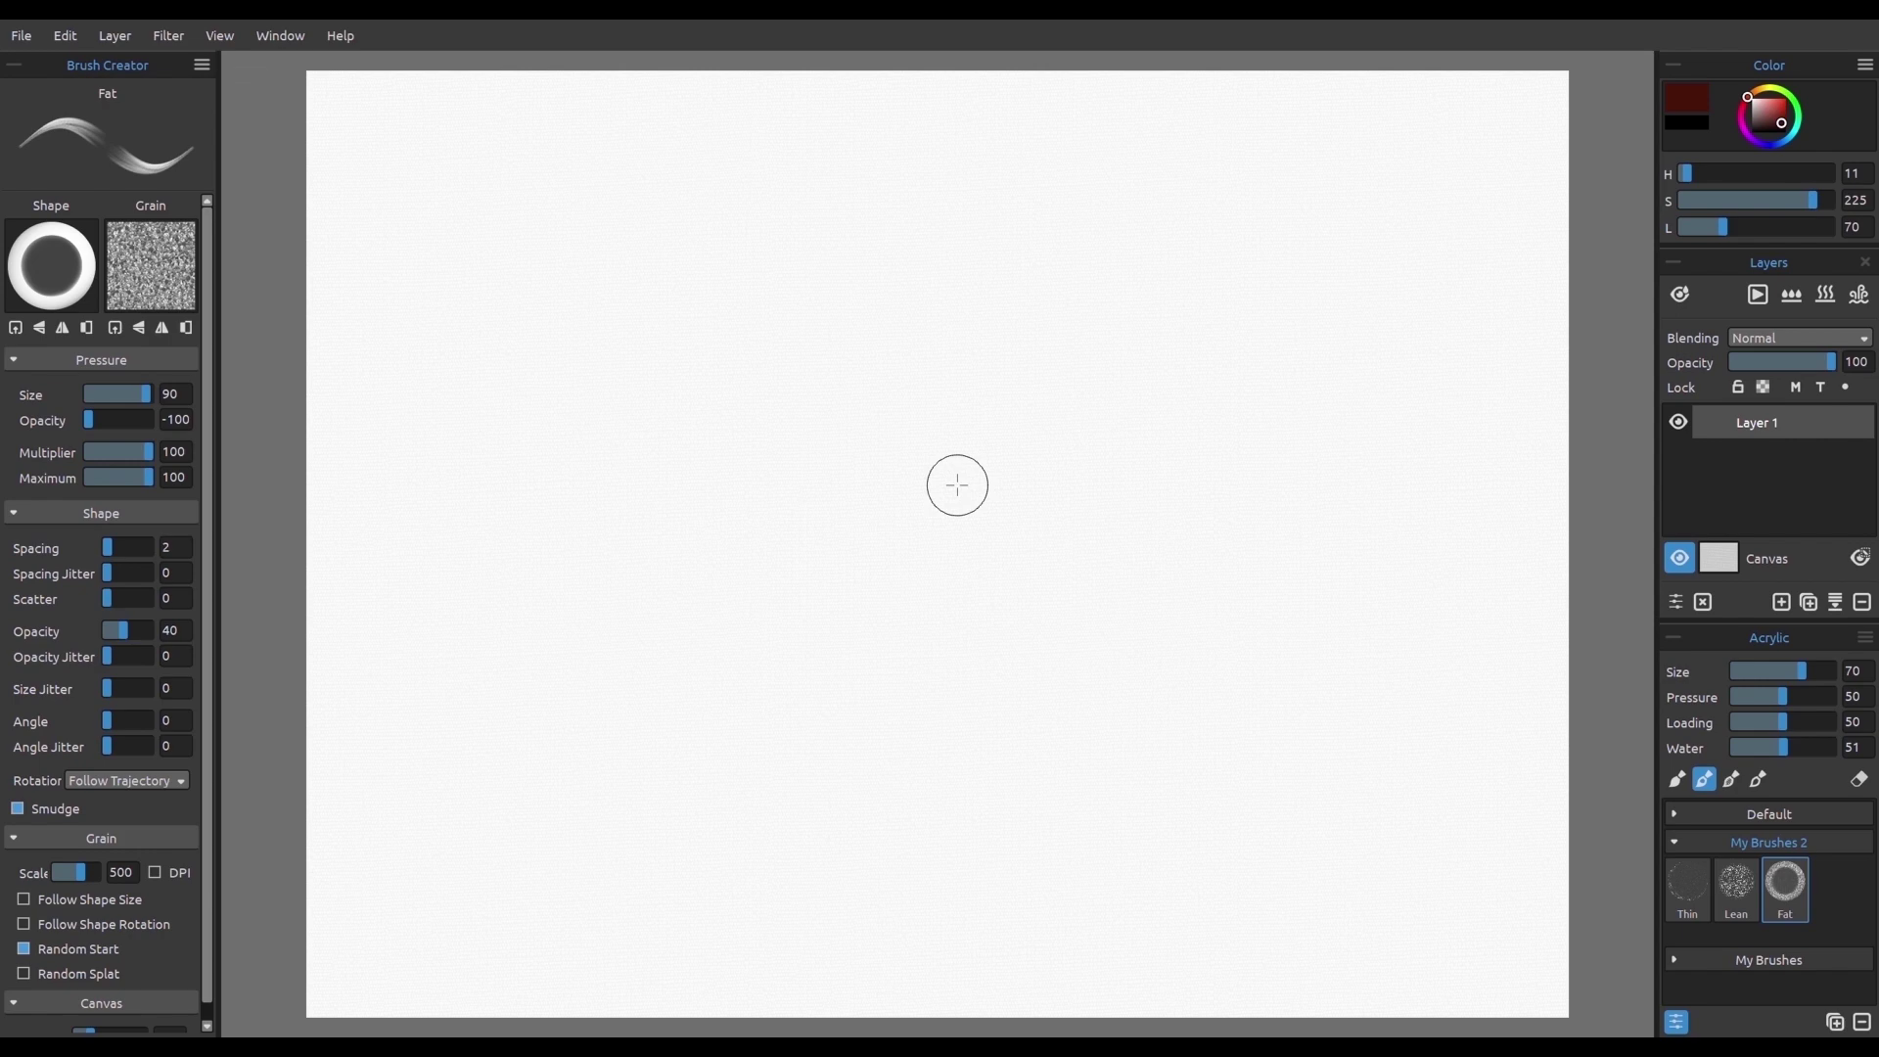
left_click(1687, 888)
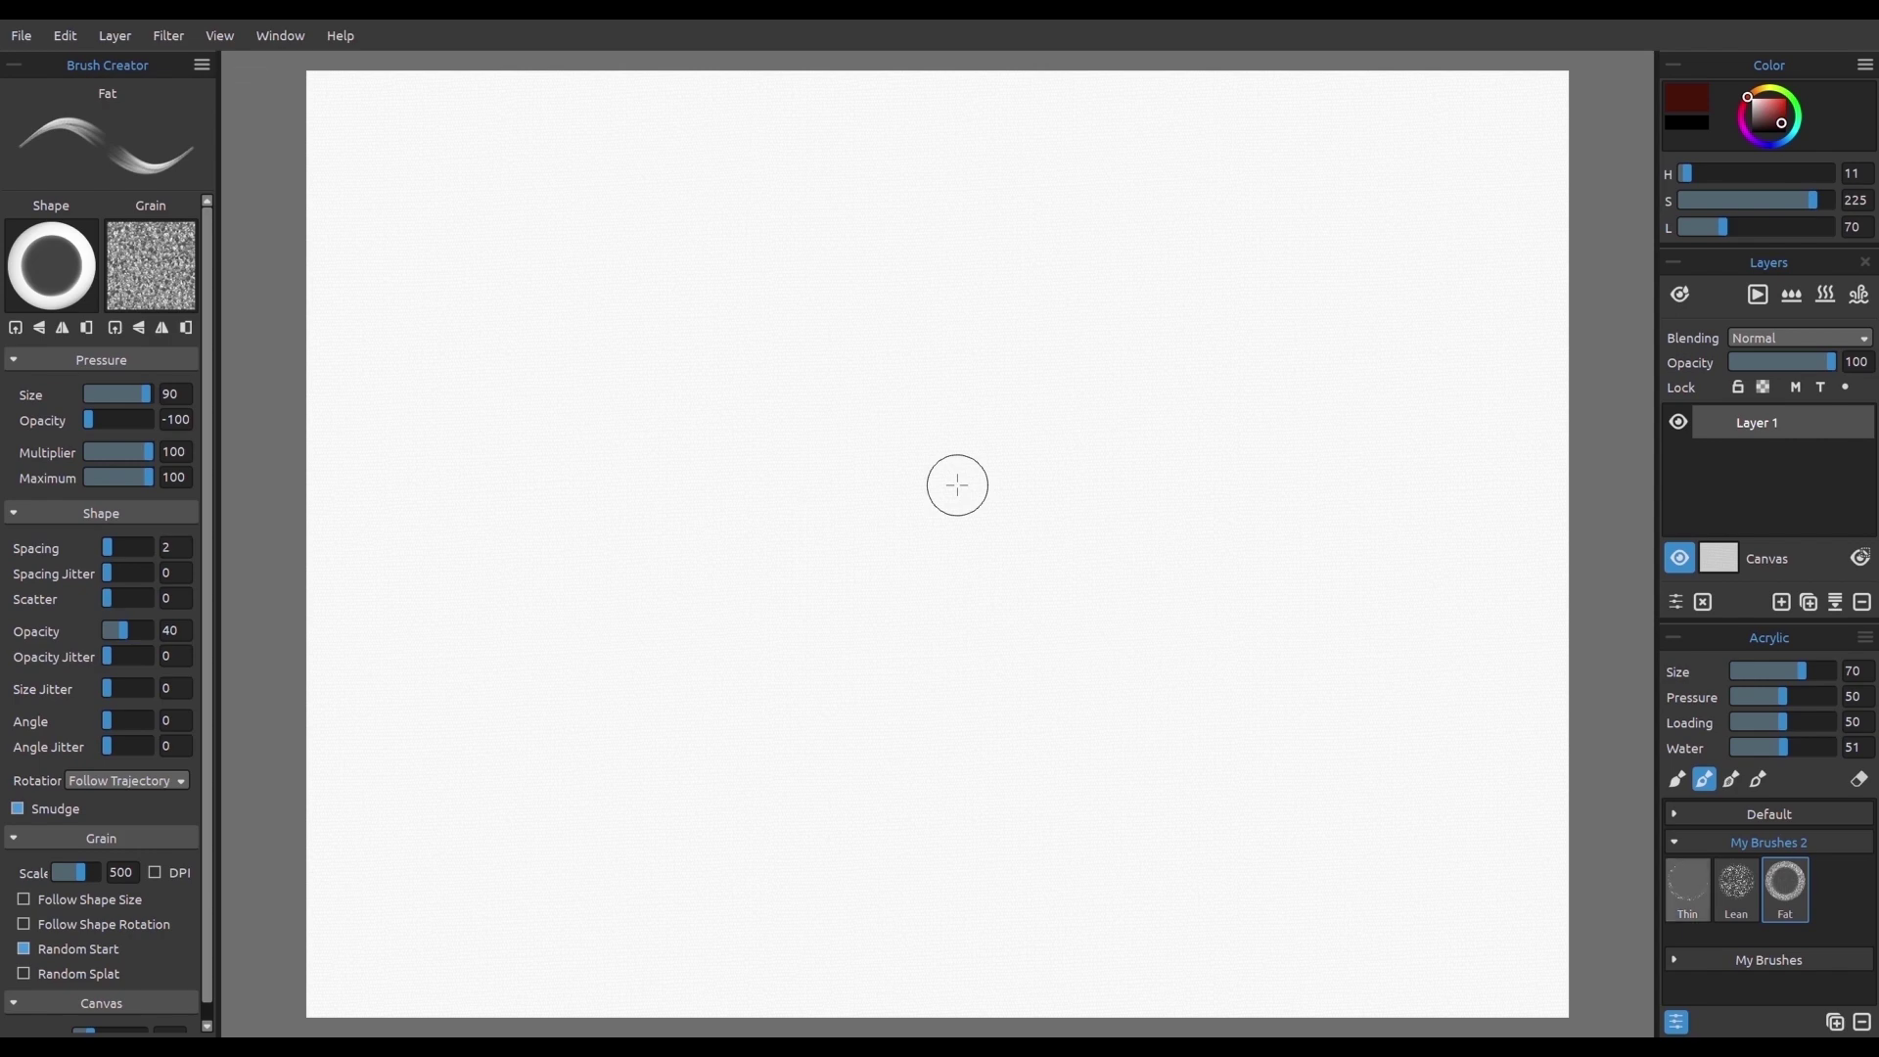
mouse_move(438, 614)
left_mouse_down()
mouse_move(495, 563)
mouse_move(457, 616)
mouse_move(506, 584)
mouse_move(517, 607)
mouse_move(581, 584)
mouse_move(527, 641)
mouse_move(657, 573)
mouse_move(564, 634)
mouse_move(671, 594)
mouse_move(584, 641)
mouse_move(631, 619)
mouse_move(606, 661)
mouse_move(964, 475)
left_mouse_up()
left_click(1736, 889)
mouse_move(822, 584)
left_mouse_down()
mouse_move(1085, 484)
mouse_move(883, 593)
mouse_move(1027, 527)
mouse_move(878, 618)
mouse_move(1095, 504)
mouse_move(893, 632)
mouse_move(1055, 533)
mouse_move(904, 654)
mouse_move(1119, 520)
mouse_move(1313, 463)
left_mouse_up()
Step: Paint a dense dark red swatch with the Fat brush beside the Thin and Lean swatches
left_click(1784, 888)
mouse_move(1178, 555)
left_mouse_down()
mouse_move(1391, 439)
mouse_move(1183, 574)
mouse_move(1400, 461)
left_mouse_up()
mouse_move(1194, 597)
left_mouse_down()
mouse_move(1387, 476)
mouse_move(1228, 571)
mouse_move(1287, 564)
mouse_move(1401, 474)
mouse_move(1223, 606)
mouse_move(1453, 482)
left_mouse_up()
mouse_move(1211, 534)
left_mouse_down()
mouse_move(1230, 490)
mouse_move(1478, 430)
left_mouse_up()
mouse_move(1218, 632)
left_mouse_down()
mouse_move(1369, 577)
mouse_move(1475, 514)
left_mouse_up()
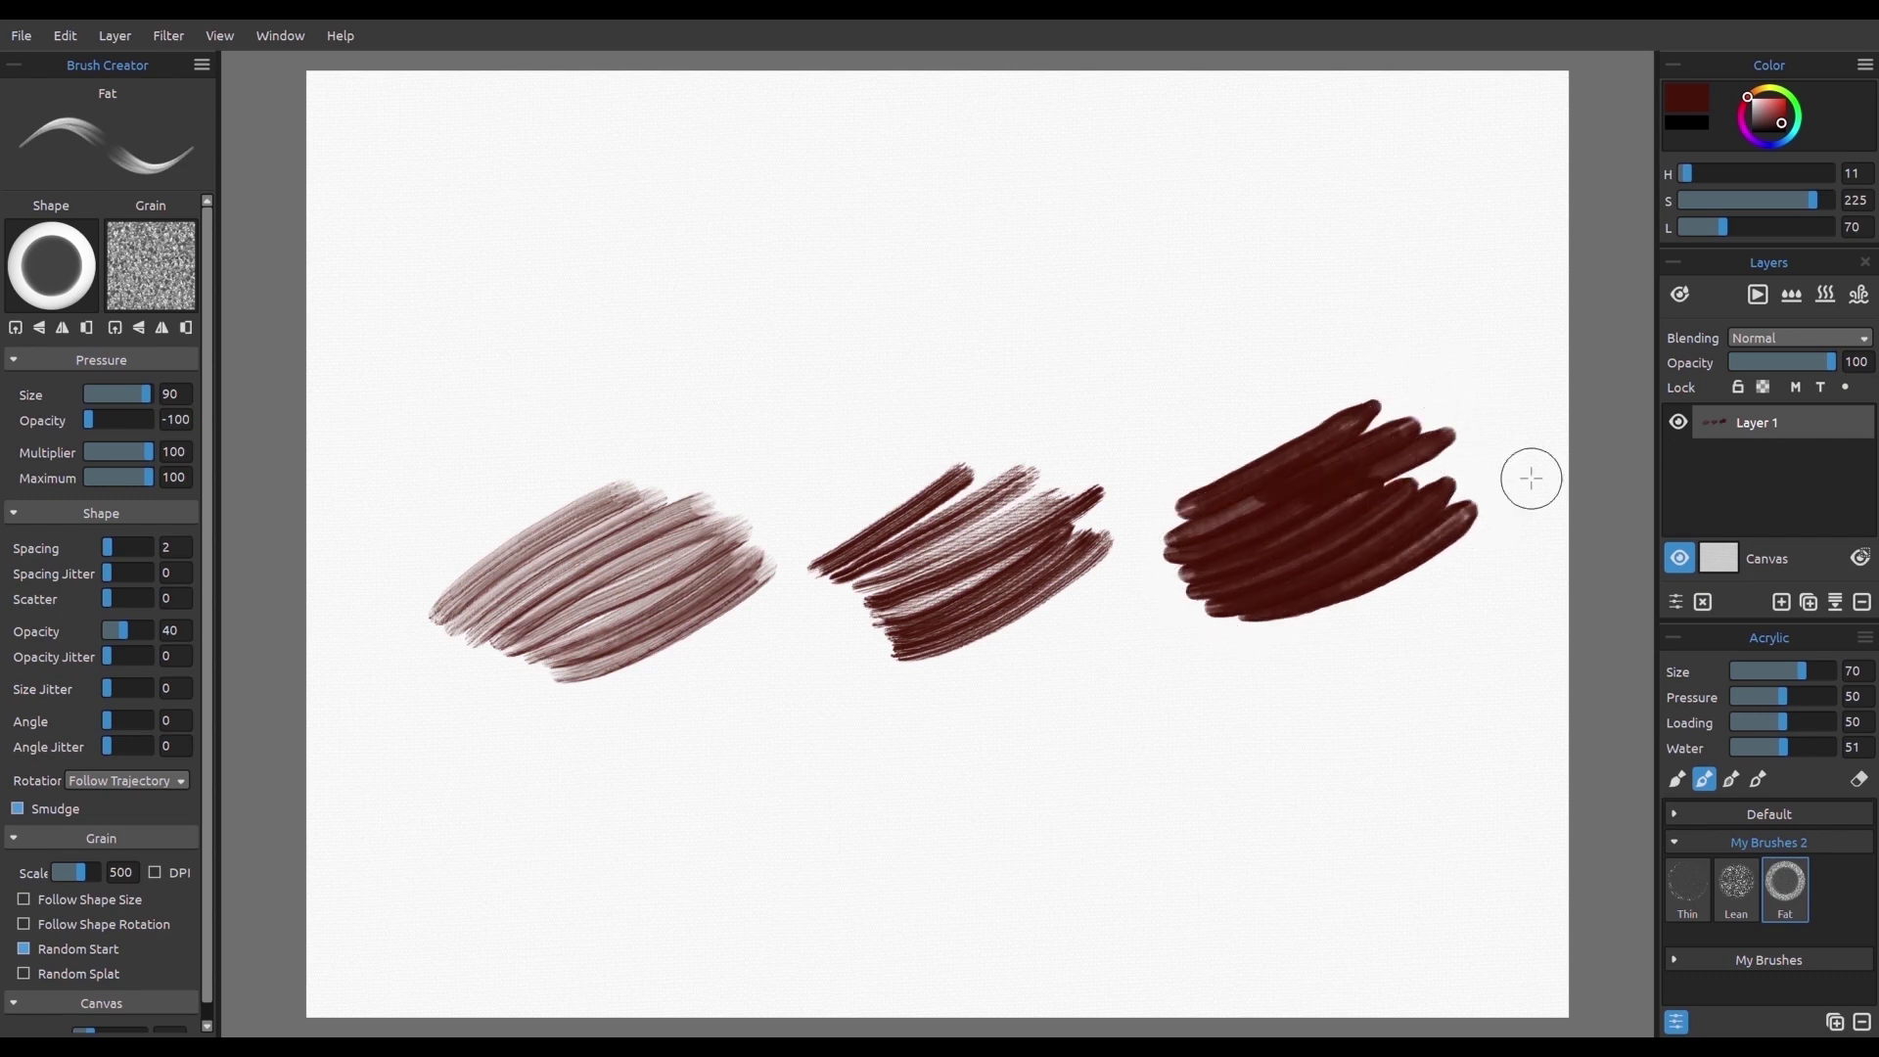